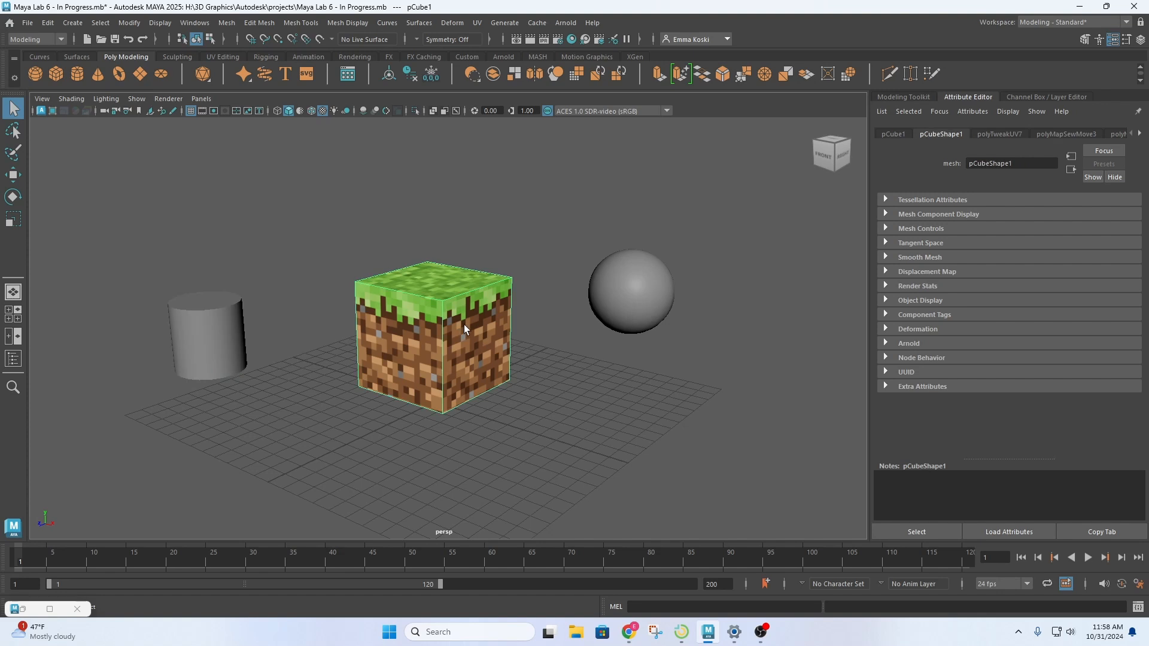
Open the UV Editor, inspect the grass cube's UV shell over its texture, and minimize the editor
left_click(193, 23)
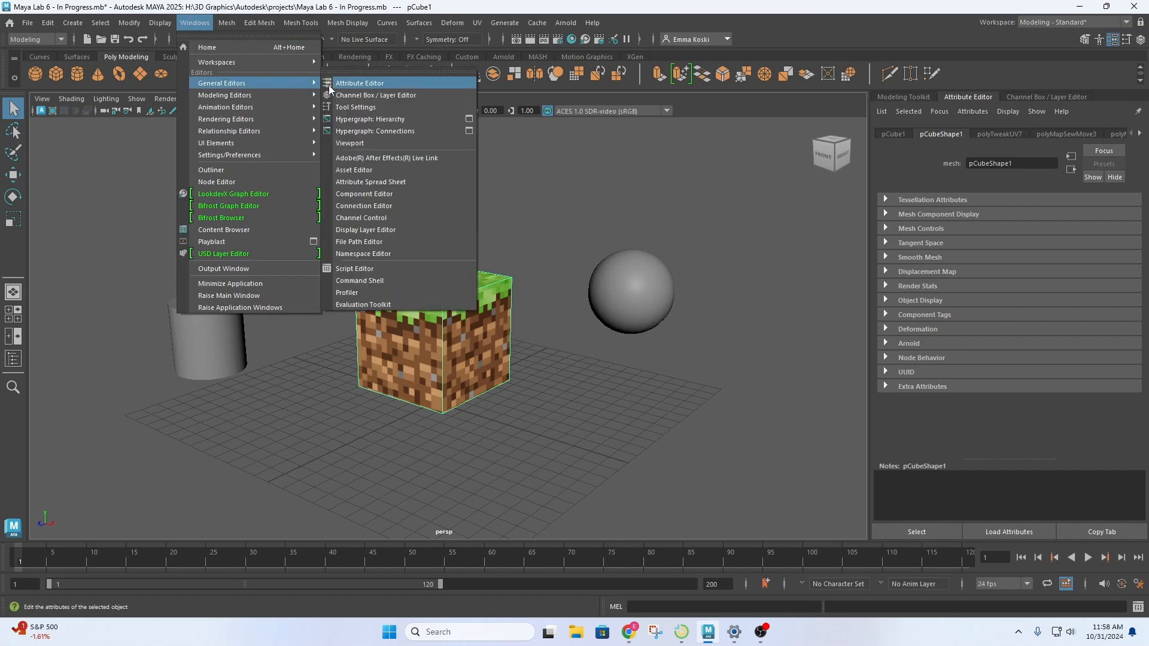
mouse_move(267, 96)
left_click(345, 119)
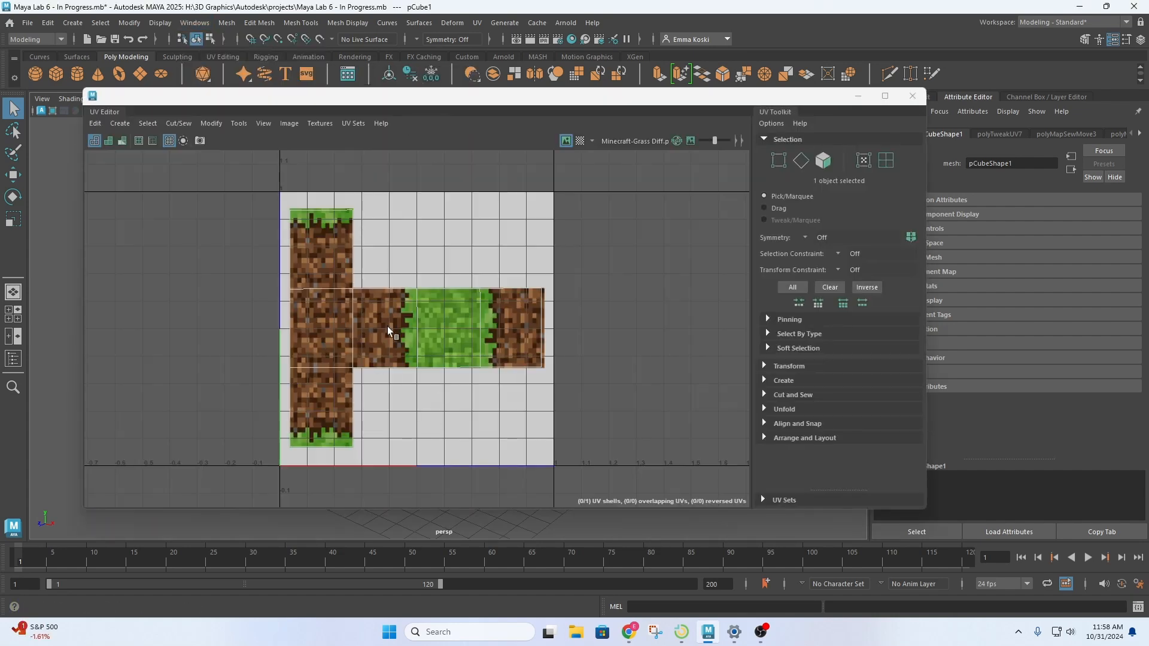
right_click_drag(346, 308, 299, 297)
left_click(349, 315)
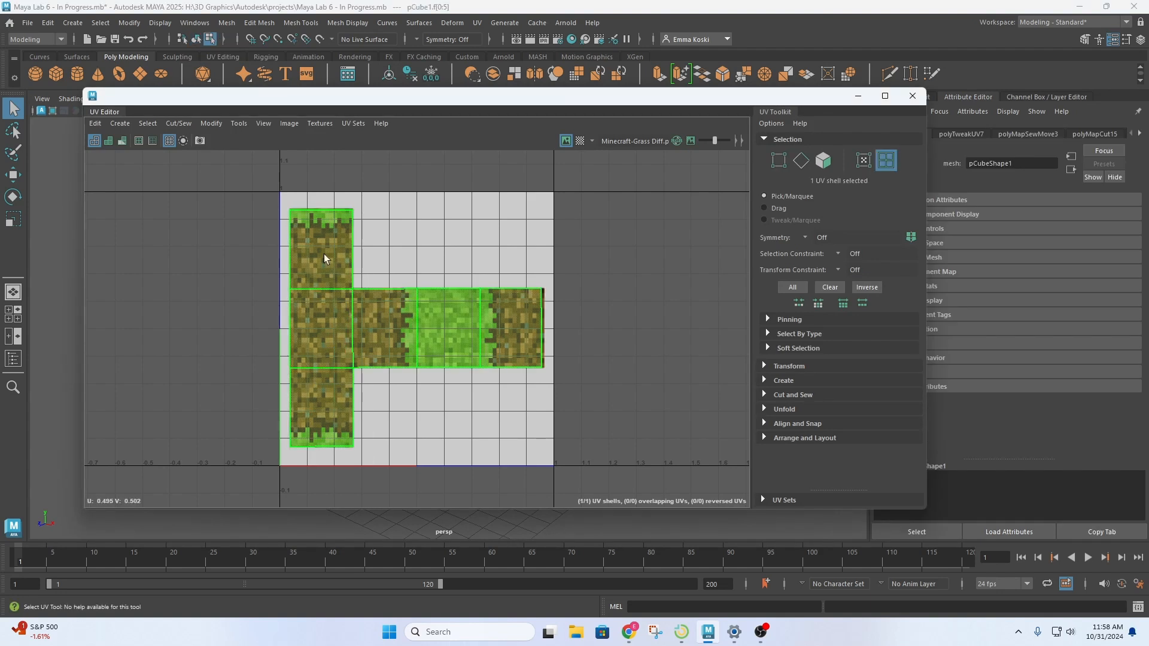
left_click(526, 202)
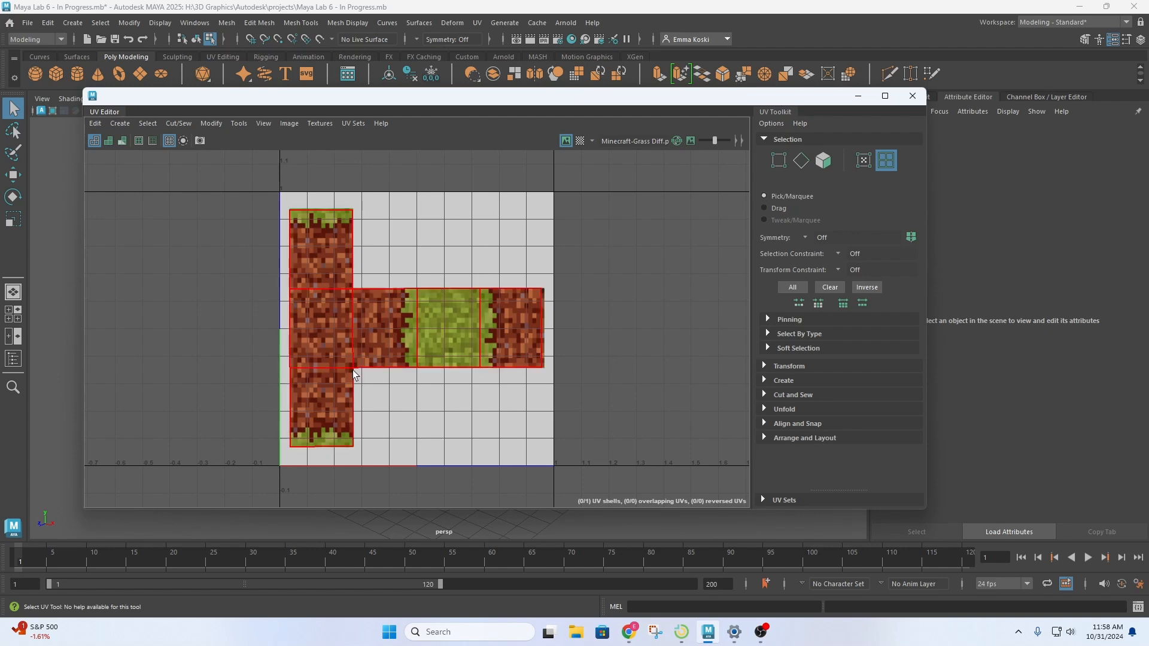
left_click(858, 96)
Return the grass cube to object mode and move it up behind the cylinder, clear of the grid
scroll(432, 407, "down", 2)
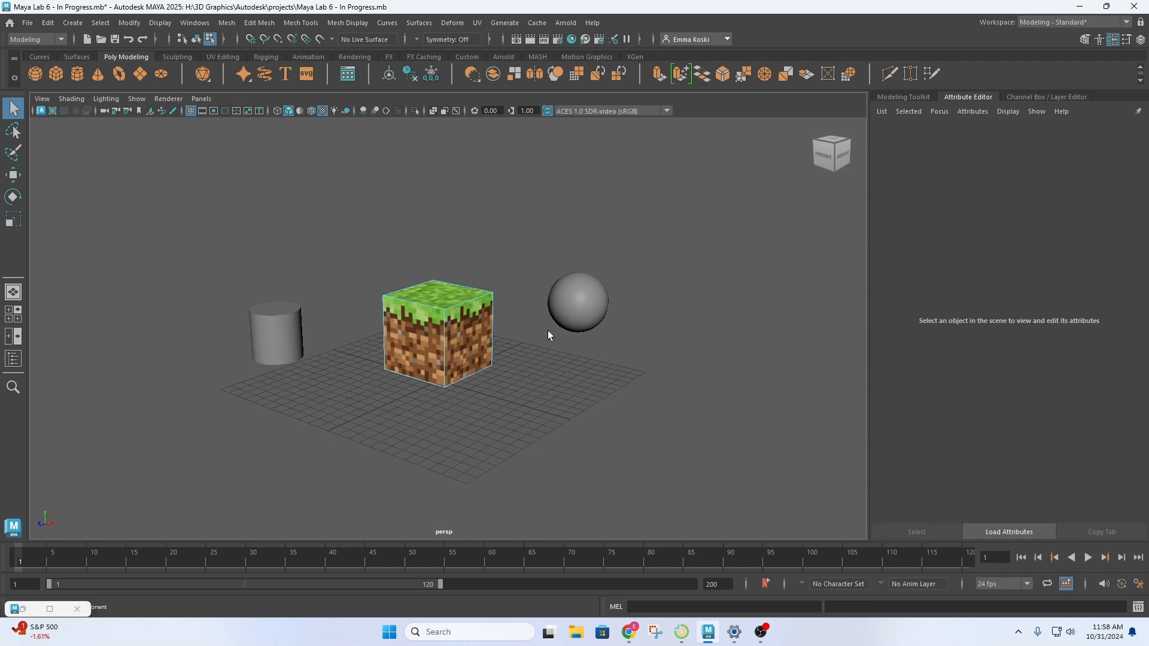
left_click_drag(546, 331, 519, 344, "alt")
middle_click_drag(508, 342, 374, 326, "alt")
left_click(490, 285)
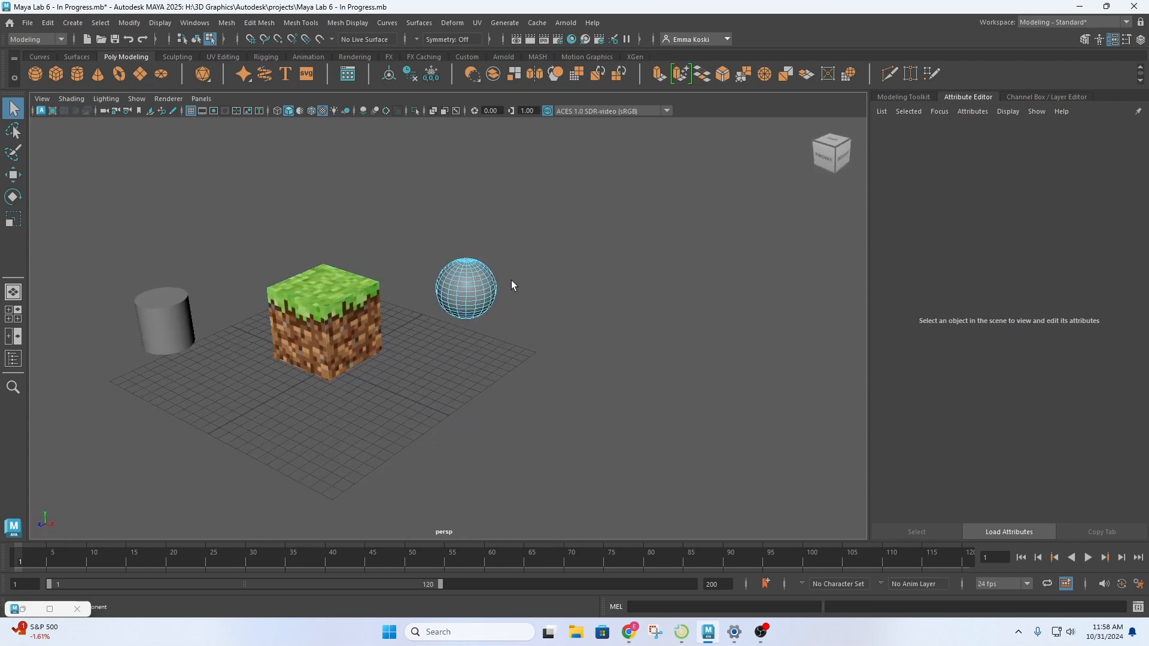
scroll(505, 305, "up", 3)
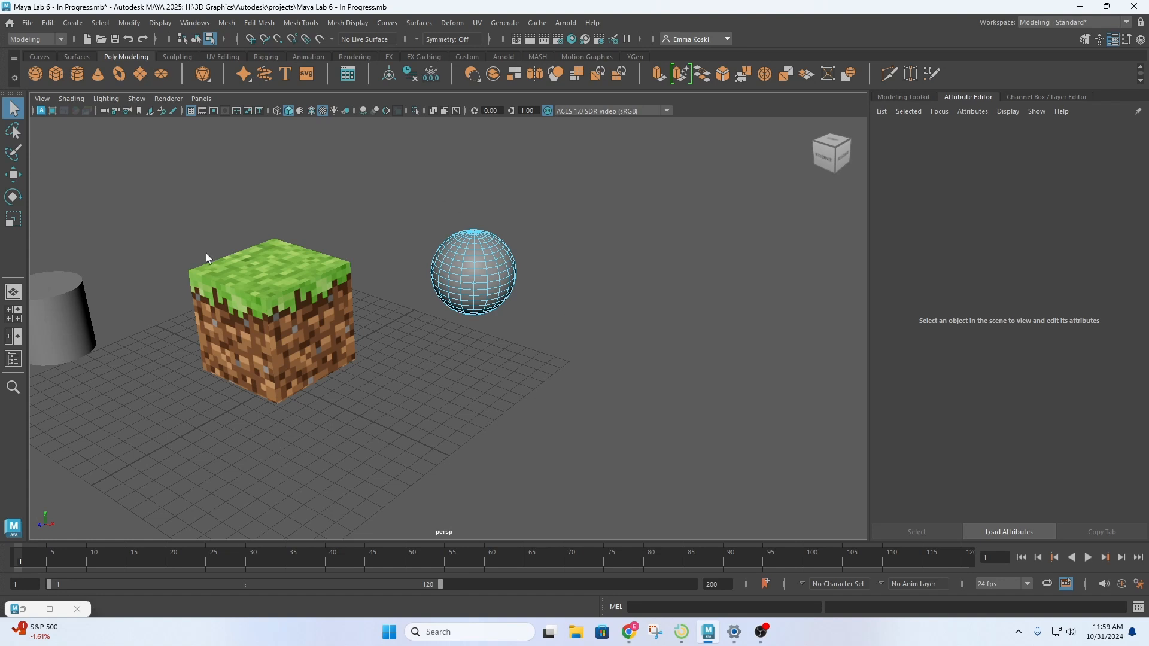
left_click(286, 282)
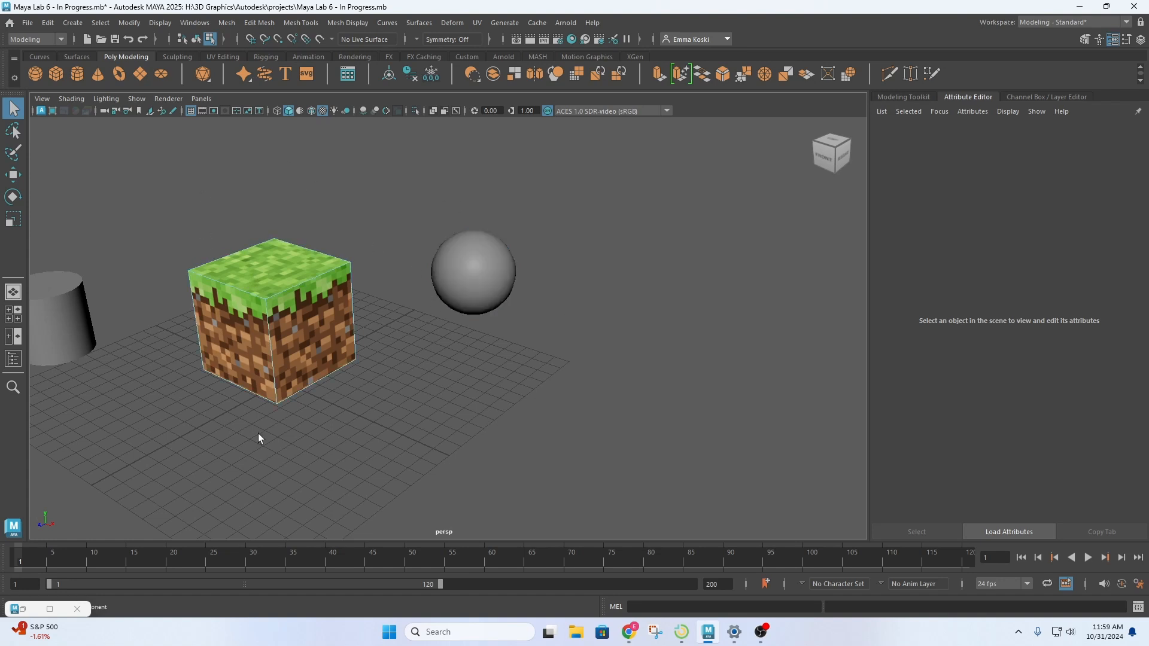
key("w")
scroll(324, 307, "down", 2)
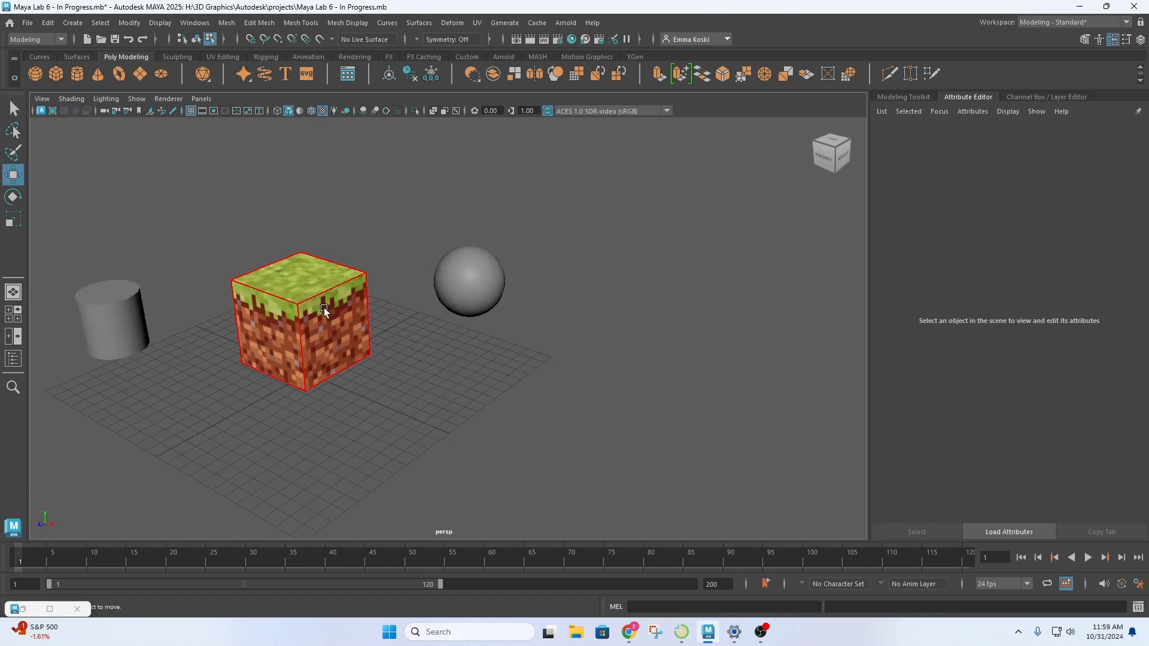
scroll(324, 308, "down", 3)
right_click_drag(362, 299, 397, 263)
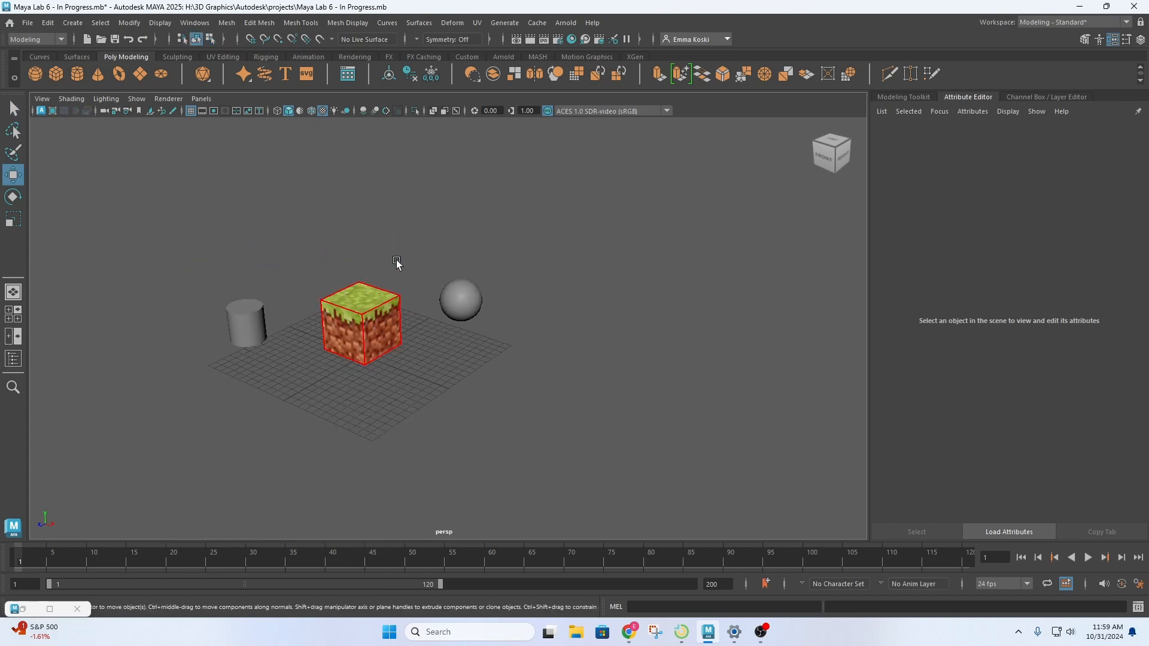
left_click(374, 313)
left_click_drag(408, 337, 312, 248)
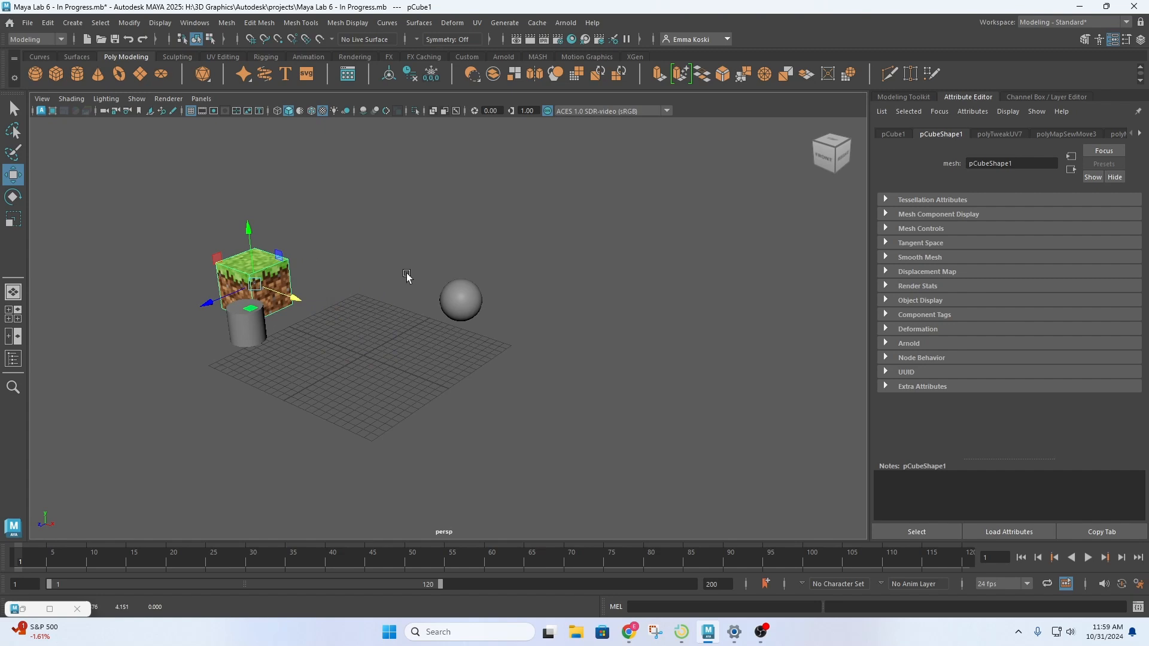
Move the sphere over the grid, to about 11.2 in Y and 6.7 in Z
left_click(461, 299)
left_click_drag(426, 318, 341, 353)
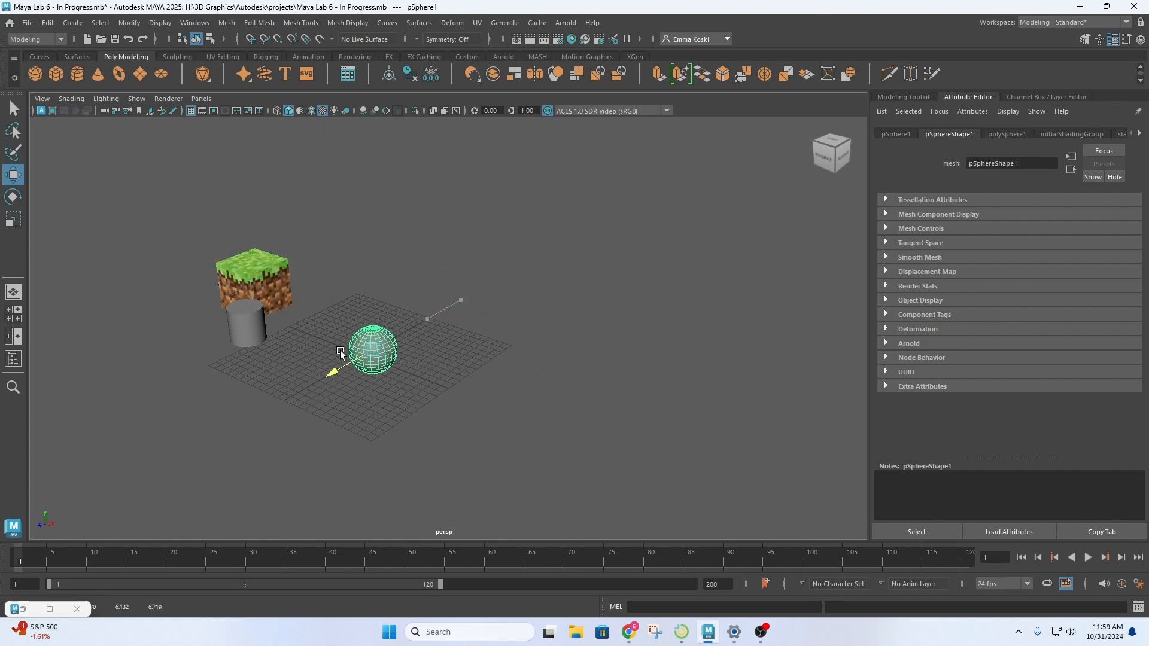
left_click_drag(371, 316, 369, 272)
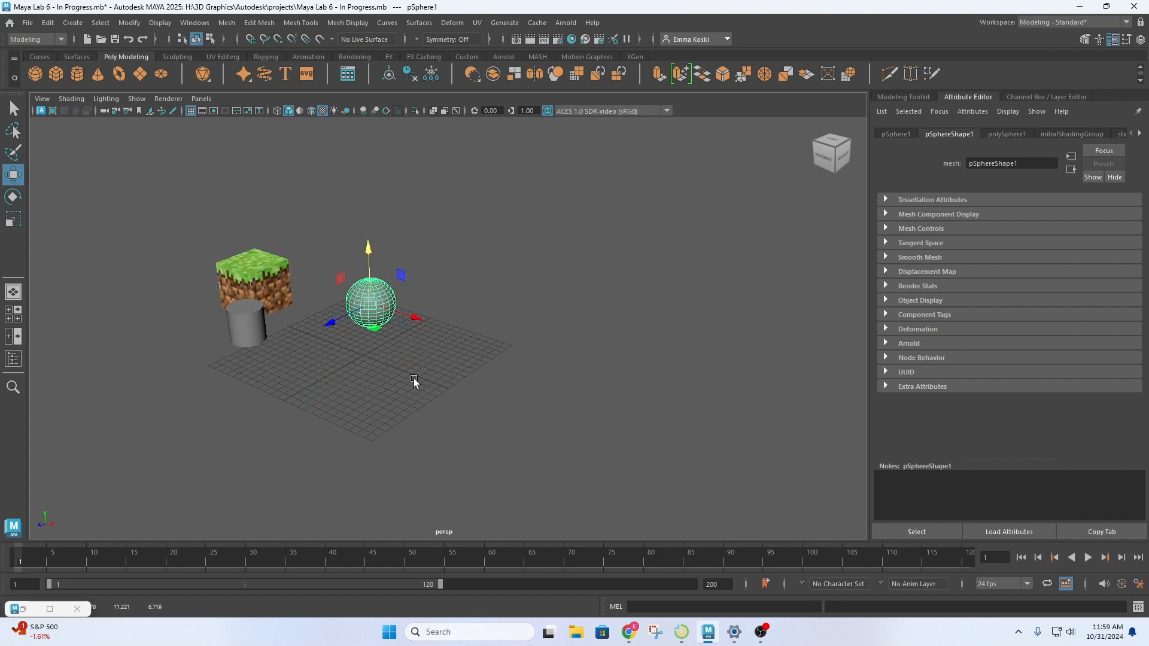
left_click_drag(414, 381, 496, 422, "alt")
scroll(403, 251, "up", 5)
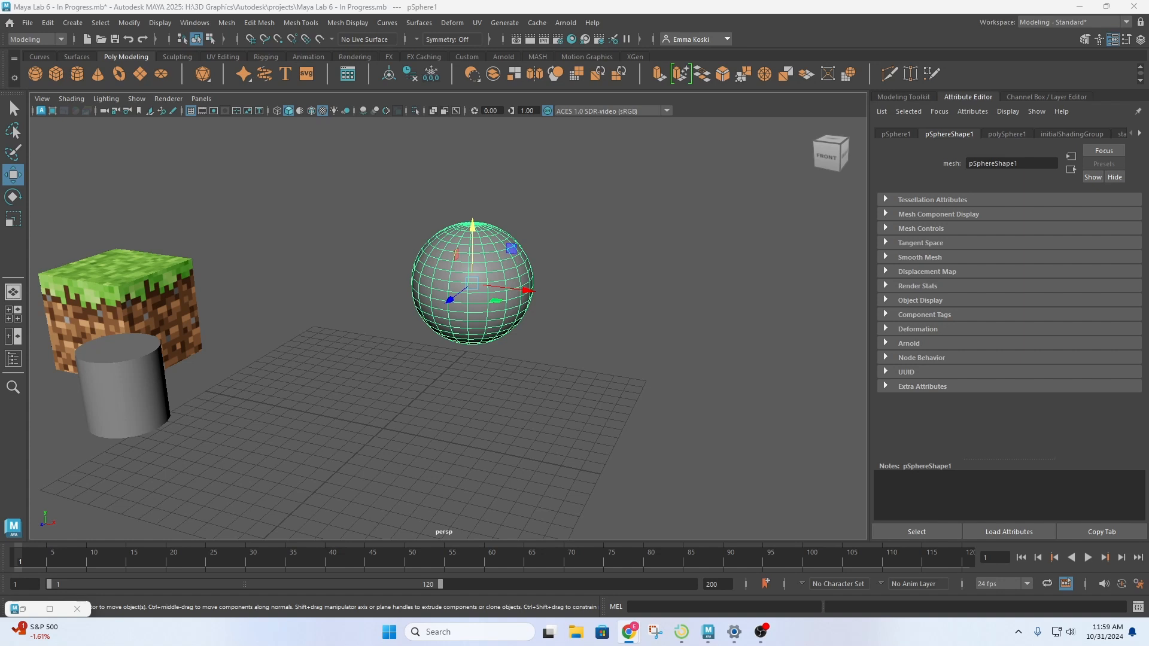
Switch to Chrome and open the Maya Lab 6 - UV Mapping assignment in the 3D Graphics course
left_click_drag(0, 129, 225, 85)
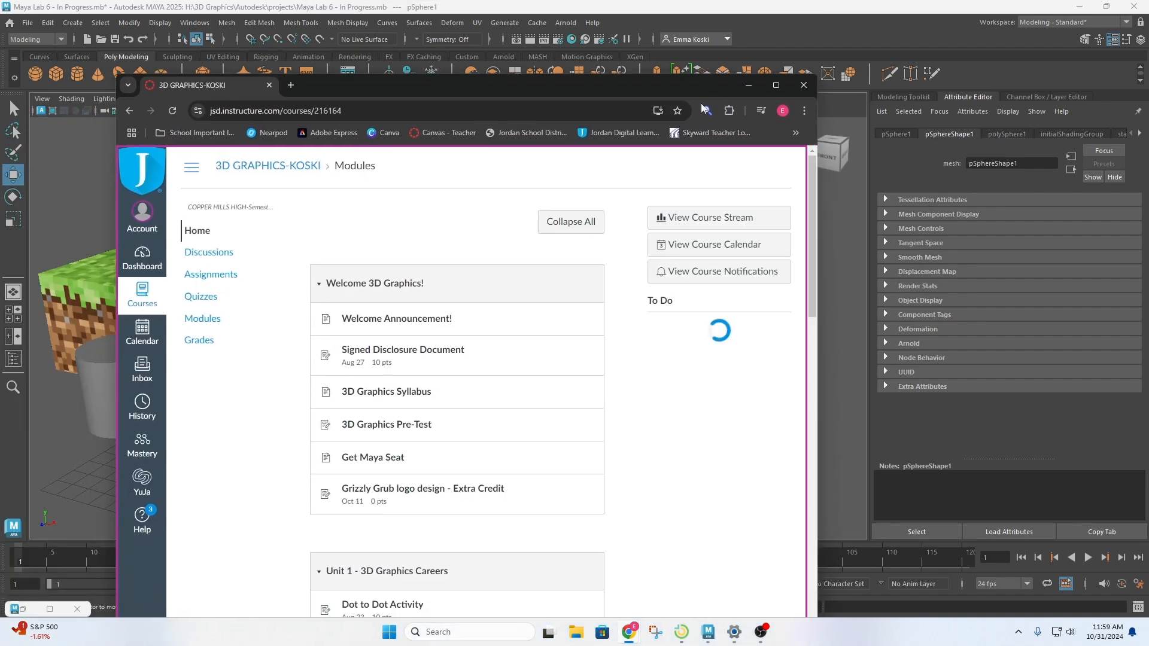
left_click(783, 85)
scroll(506, 291, "down", 9)
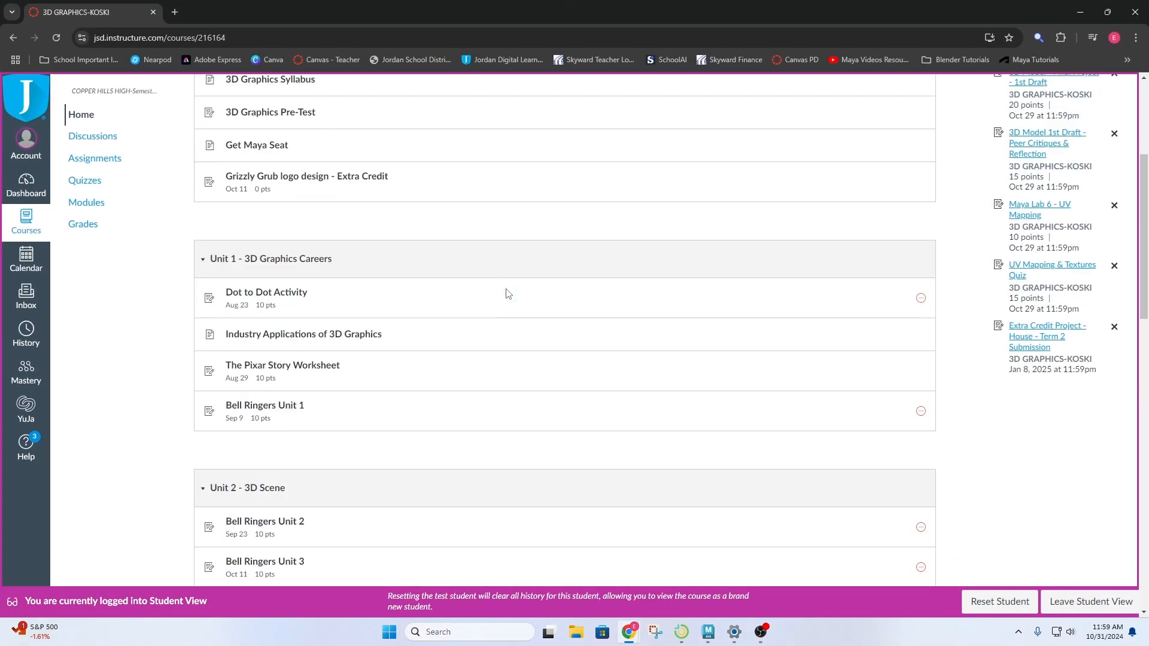
scroll(307, 351, "down", 2)
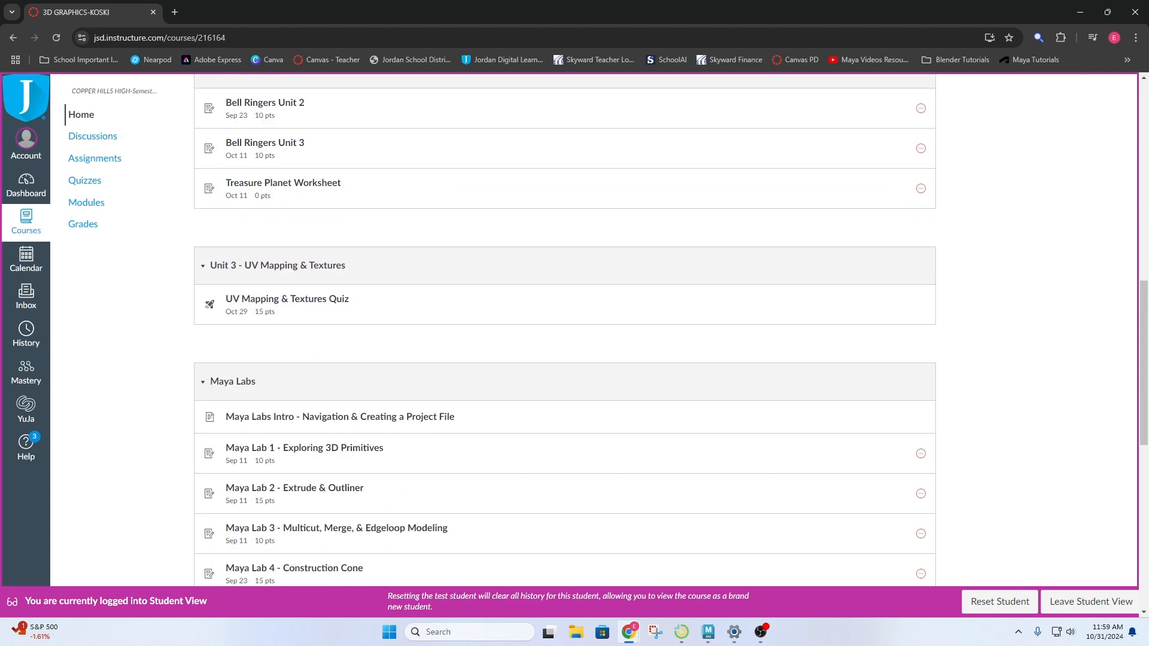
scroll(250, 375, "down", 7)
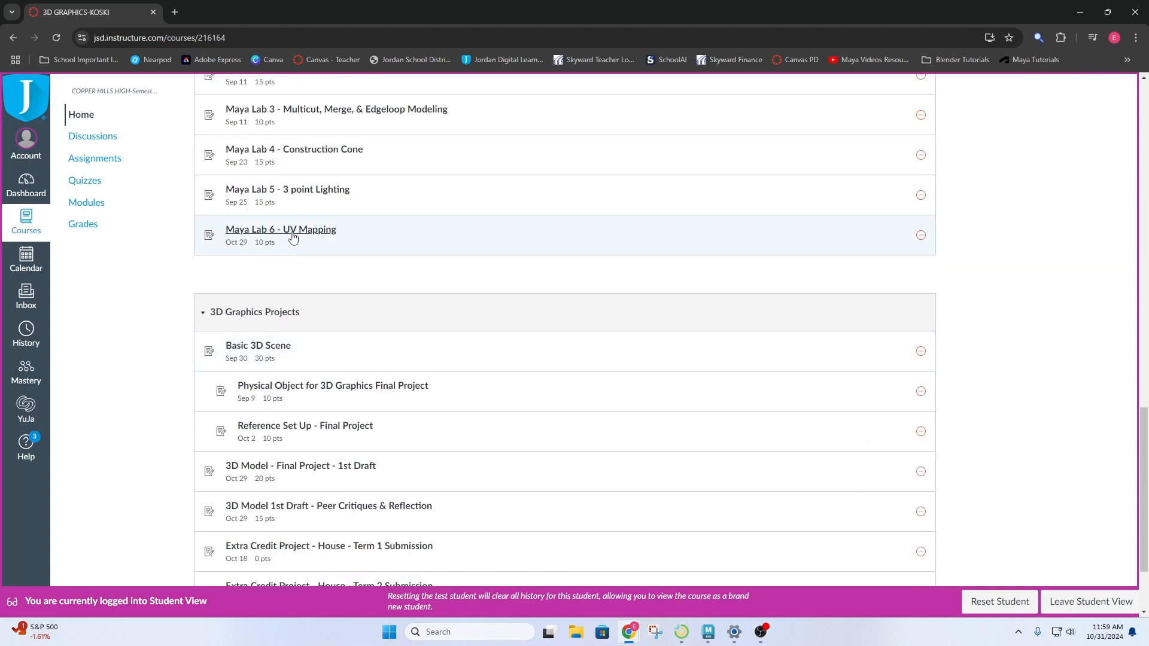
left_click(293, 237)
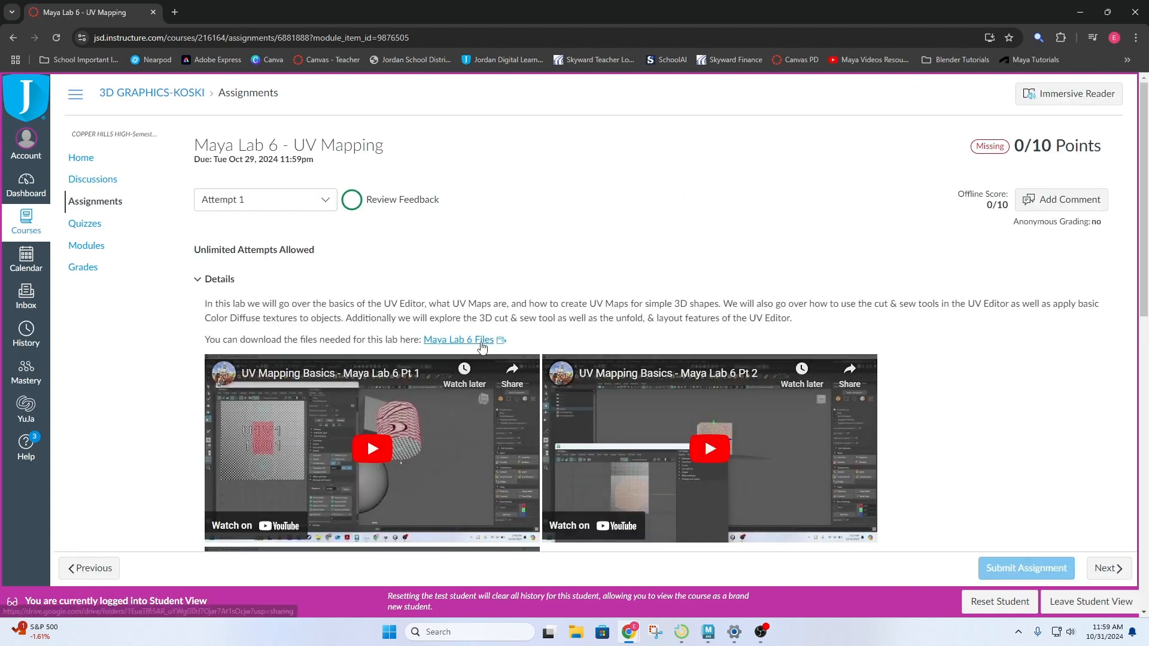
Open the Maya Lab 6 Files link in a new tab, look through the texture images, and minimize the browser
right_click(470, 339)
left_click(514, 350)
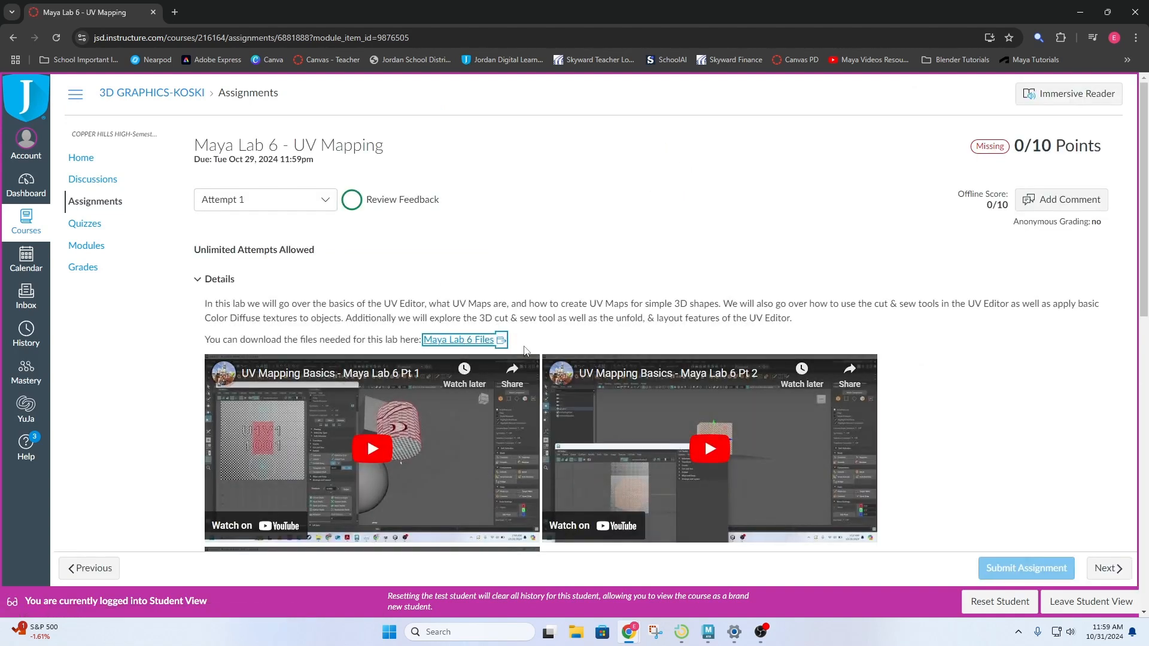
left_click(233, 12)
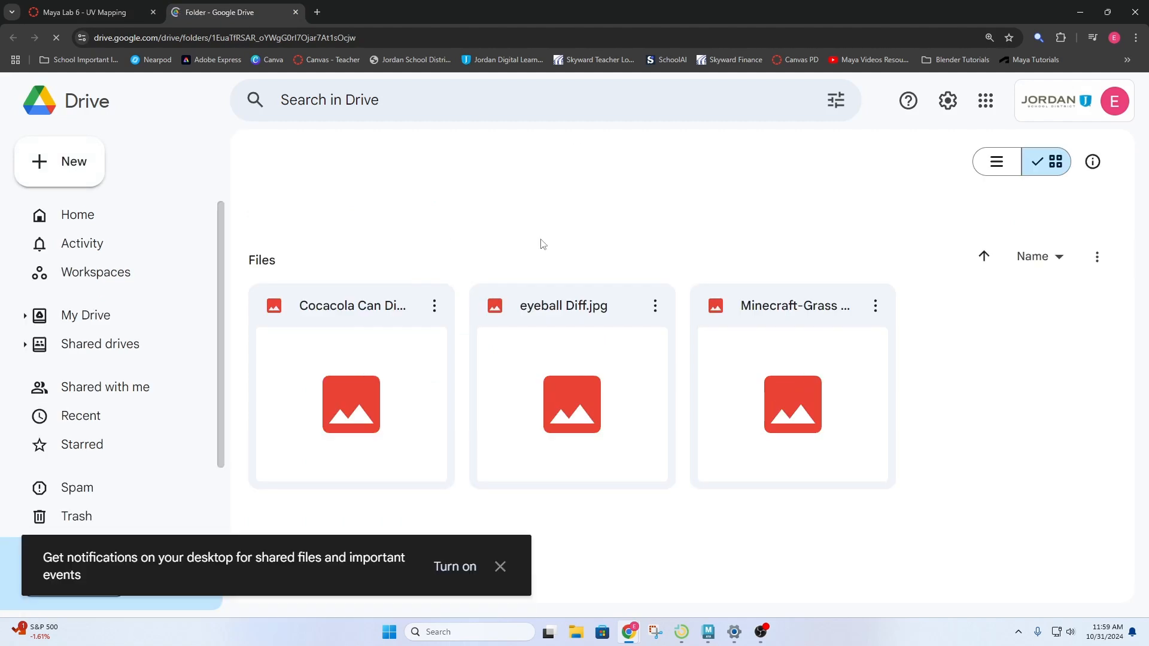
scroll(522, 381, "down", 4)
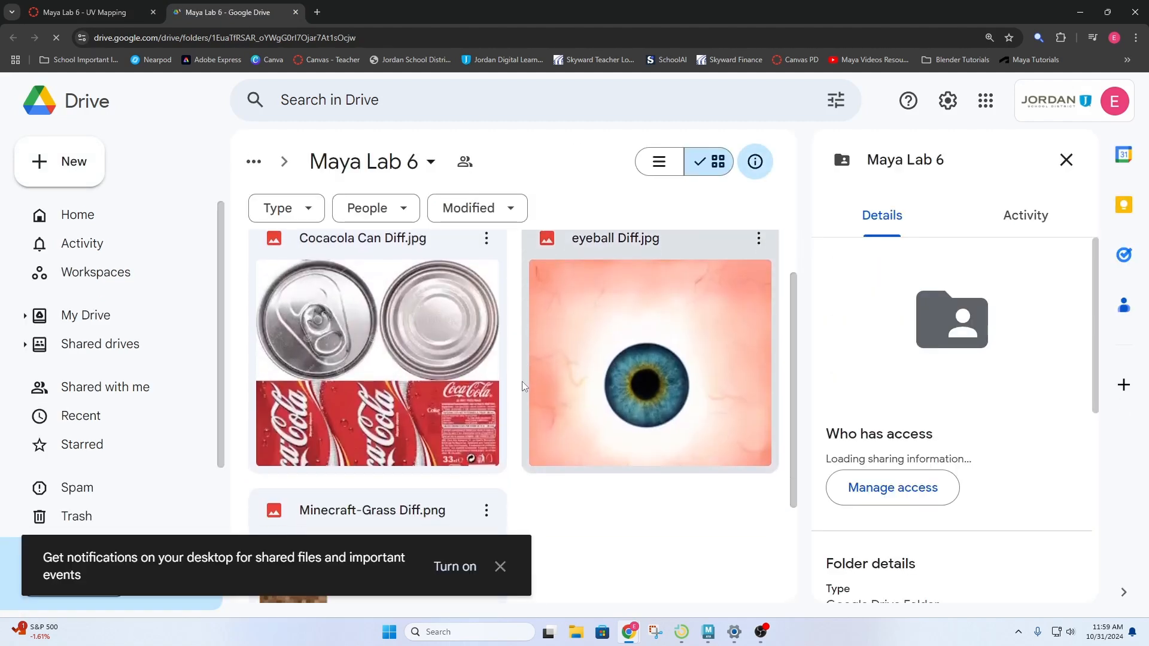
scroll(622, 401, "up", 1)
scroll(621, 353, "up", 2)
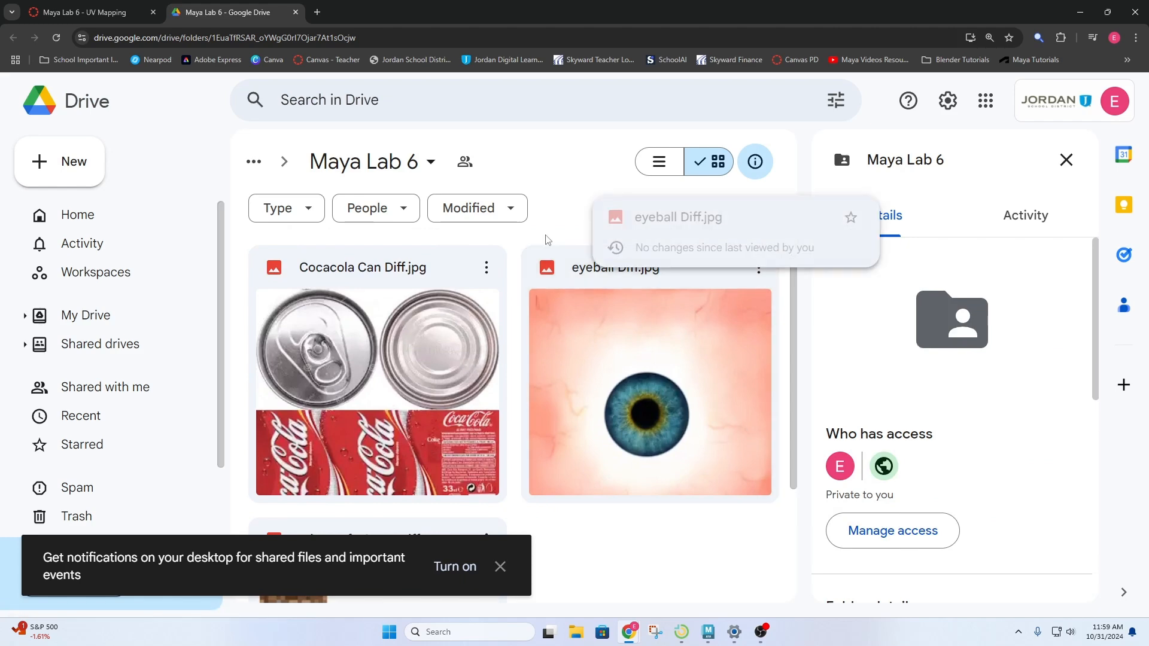
left_click(1080, 12)
Rotate the sphere freehand about its X axis by about 65.5 degrees so its pole turns toward the front
left_click(476, 226)
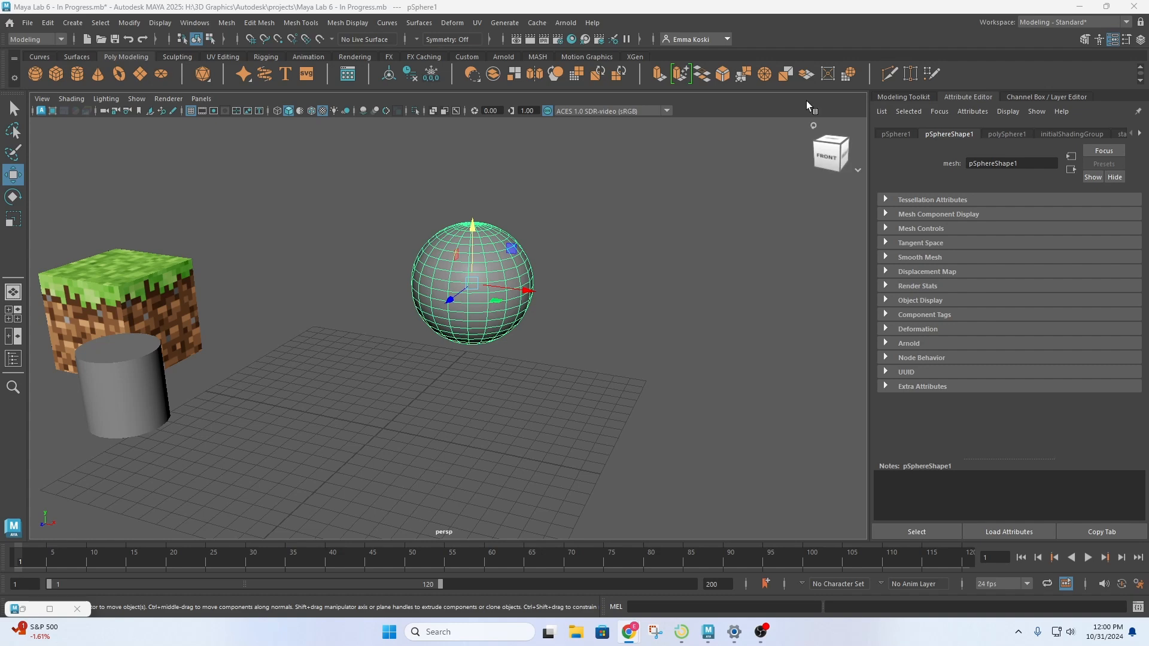
scroll(473, 335, "down", 3)
scroll(479, 370, "up", 2)
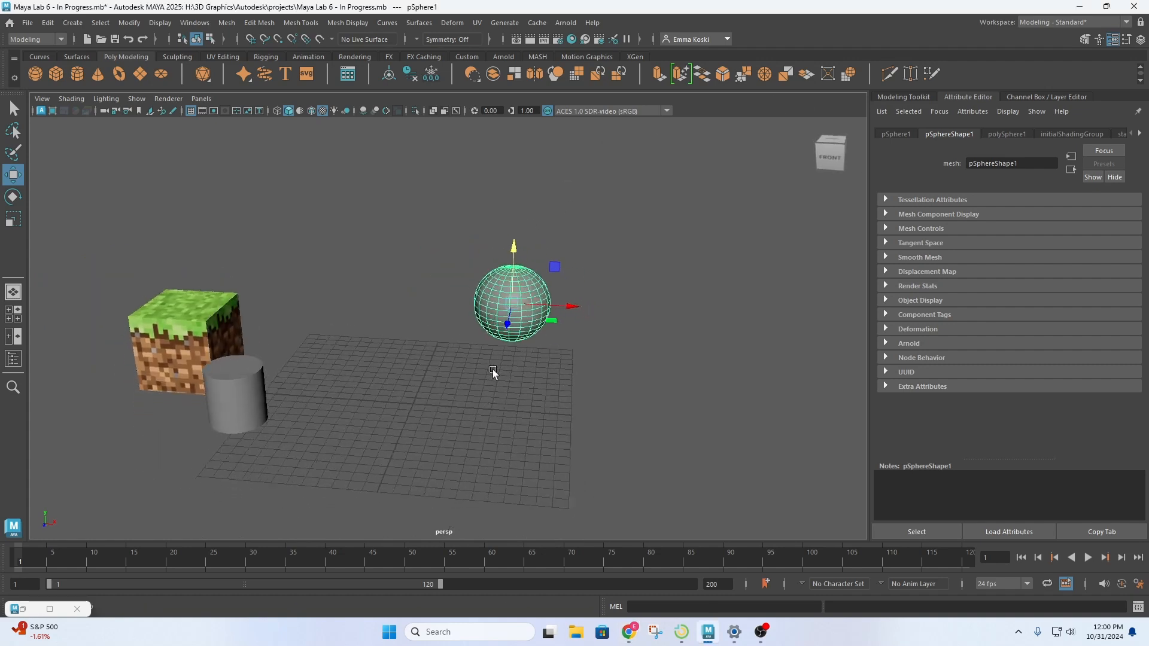
scroll(536, 282, "up", 3)
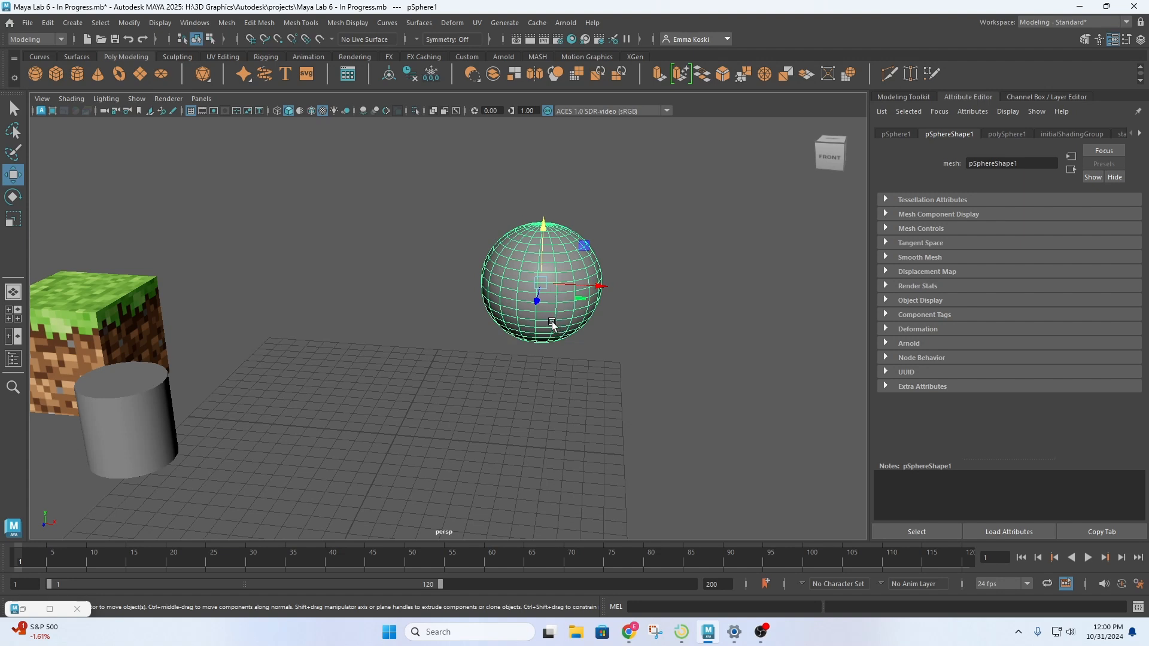
key("e")
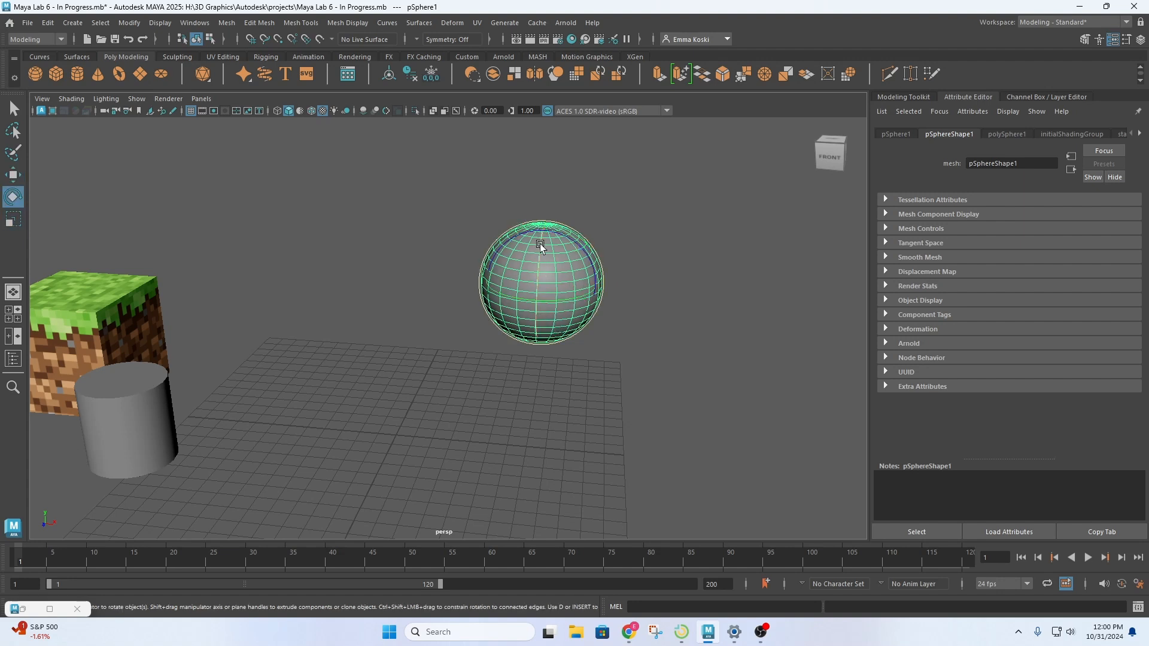
left_click(540, 243)
left_click_drag(540, 242, 545, 293)
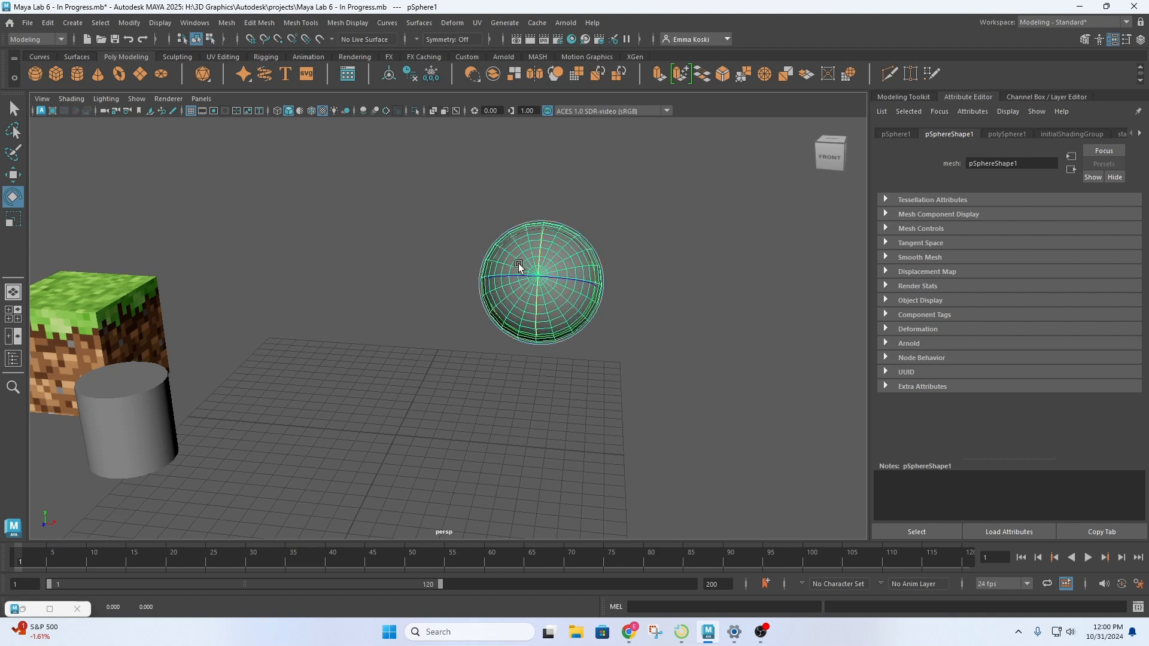
Try moving the sphere closer to the centre of the grid, and undo the move
key("w")
left_click(640, 245)
scroll(598, 253, "up", 5)
scroll(621, 233, "down", 2)
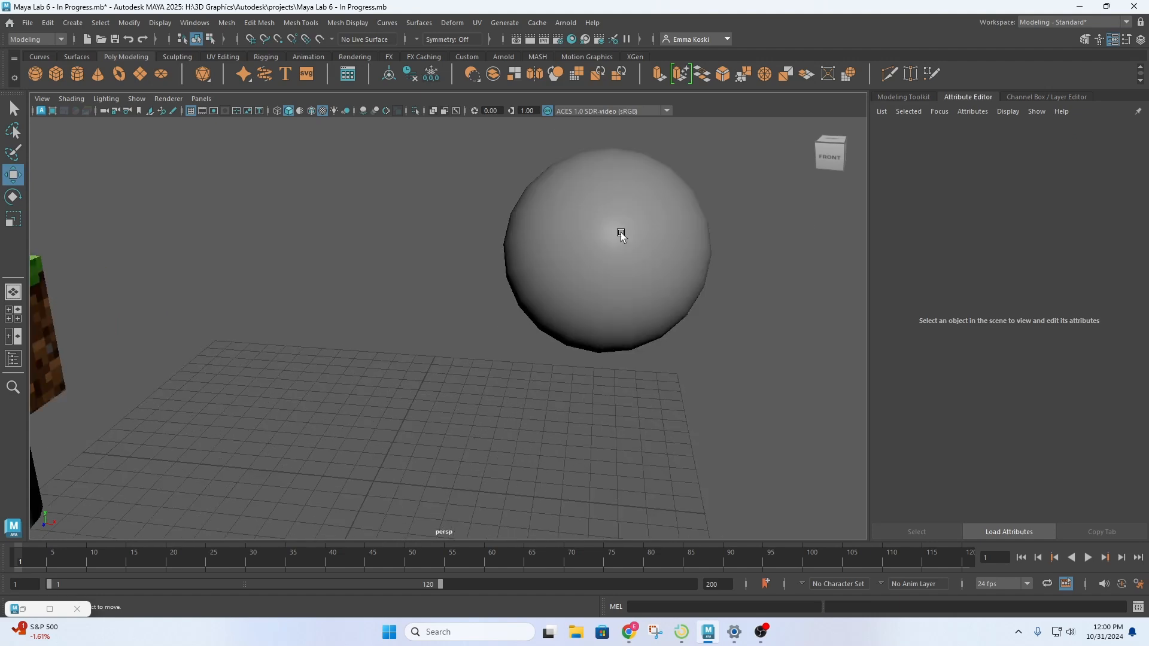
left_click_drag(633, 226, 528, 253)
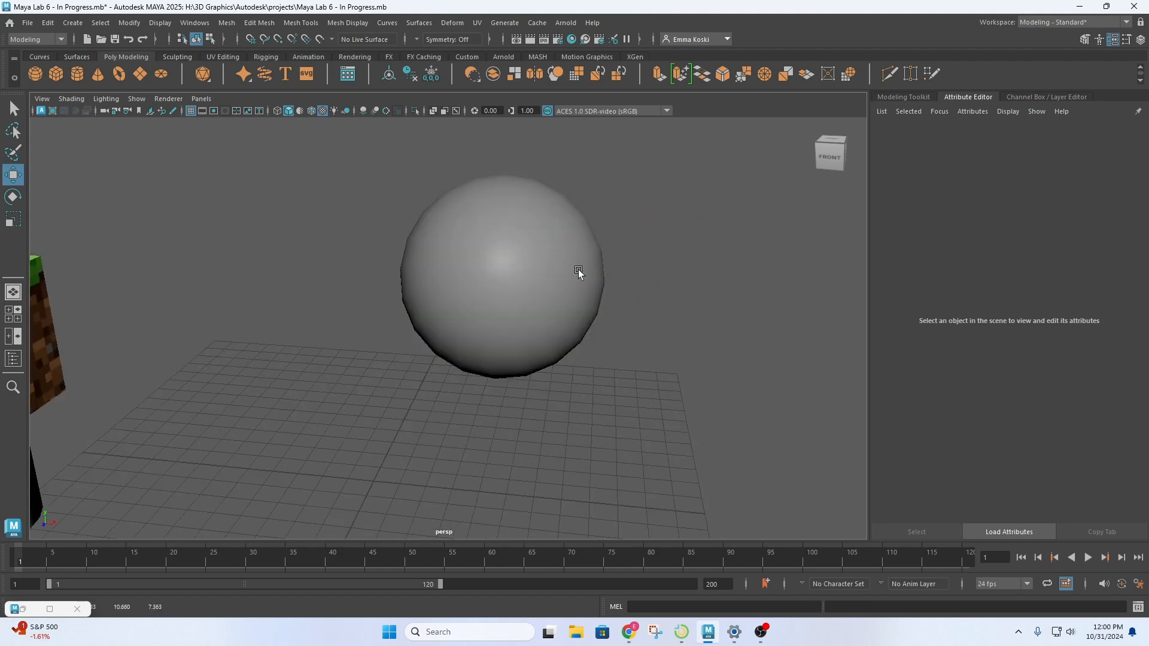
left_click(500, 264)
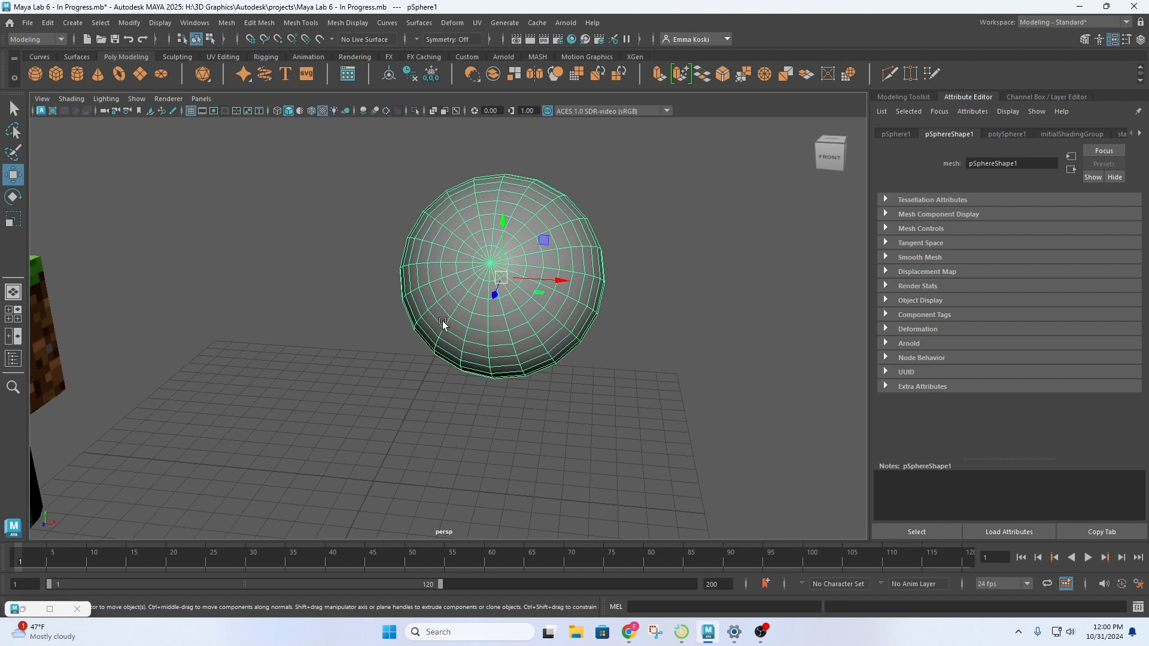
key("ctrl+z")
key("ctrl+z")
key("ctrl+z")
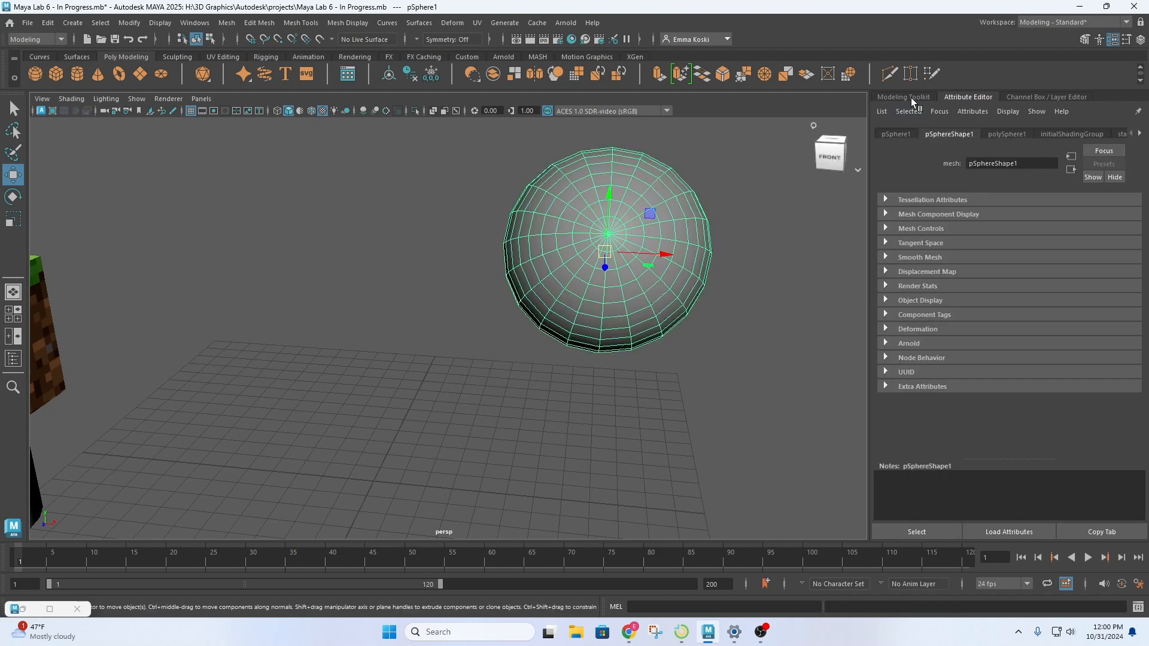
Set the sphere's X rotation to exactly 90 degrees in its transform attributes, and deselect it
left_click(896, 134)
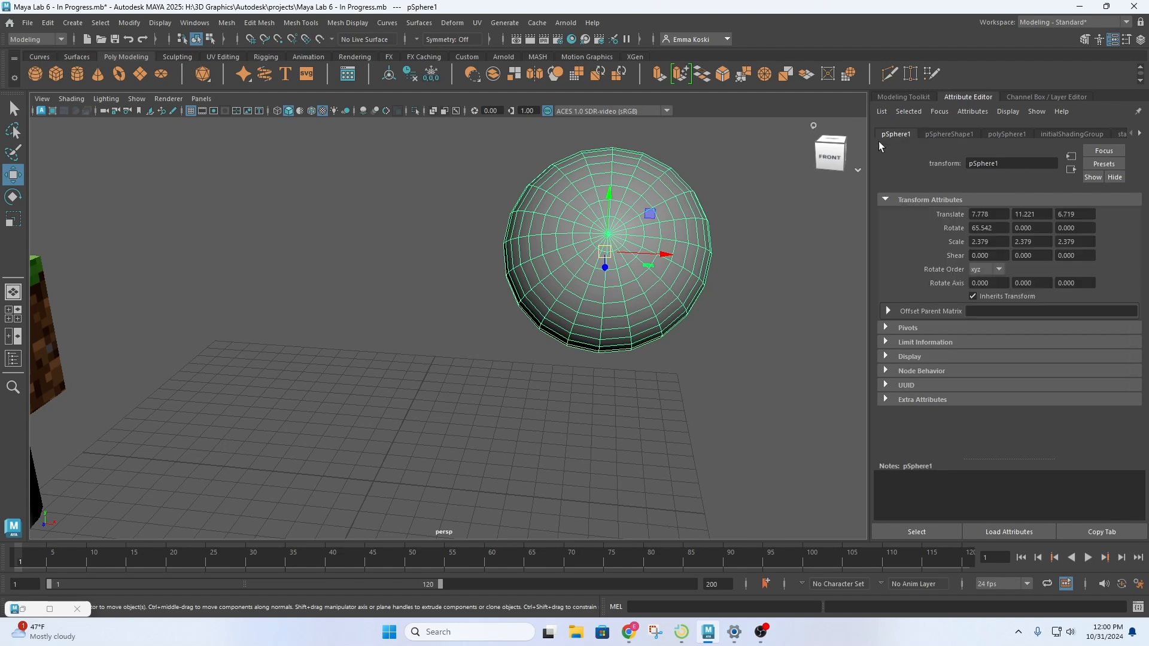
double_click(1001, 230)
type("90")
key("Return")
left_click(741, 274)
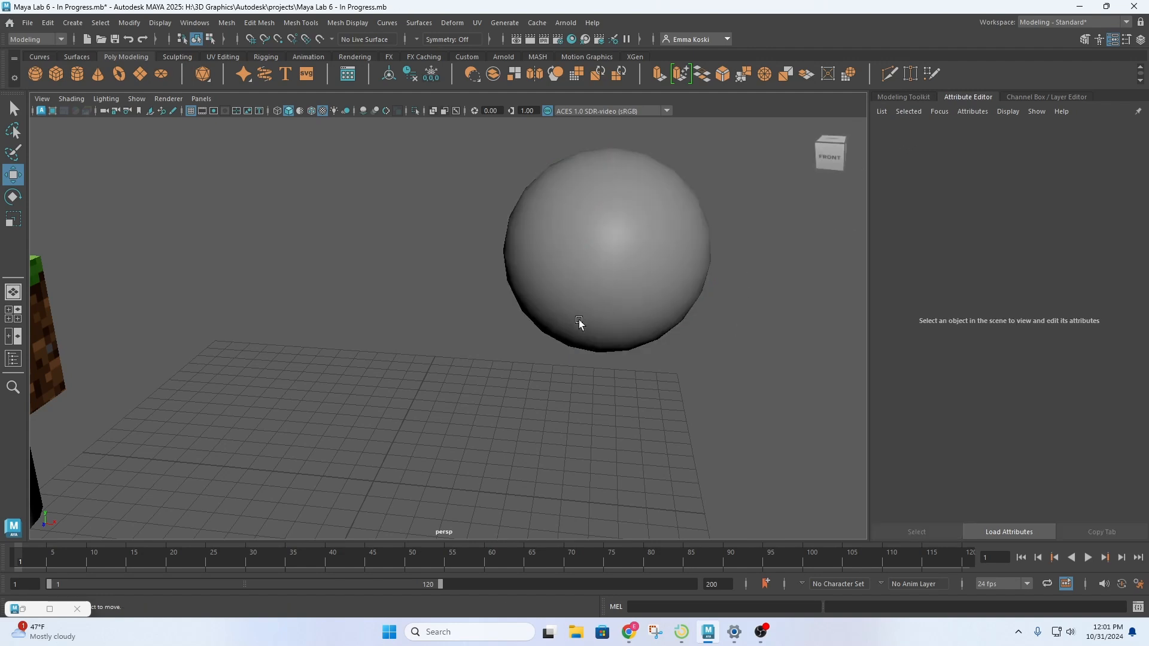
Select the sphere and examine its front pole in the maximized front view, finishing in the perspective view
scroll(590, 269, "down", 3)
left_click(589, 268)
key("space")
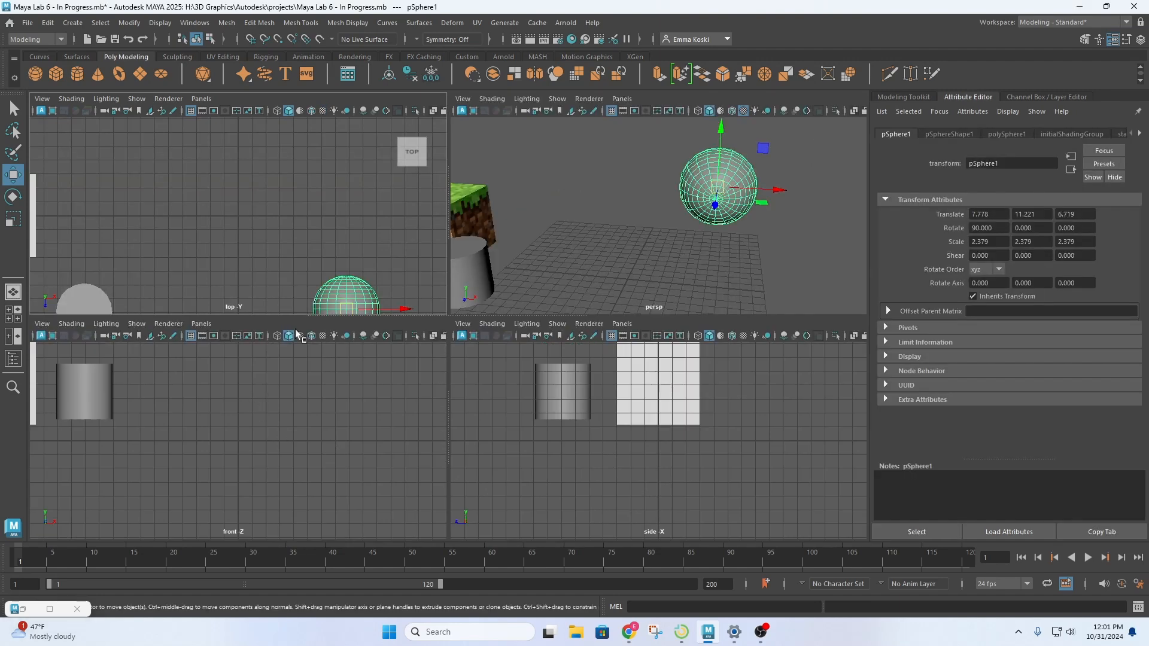
key("space")
scroll(337, 461, "down", 4)
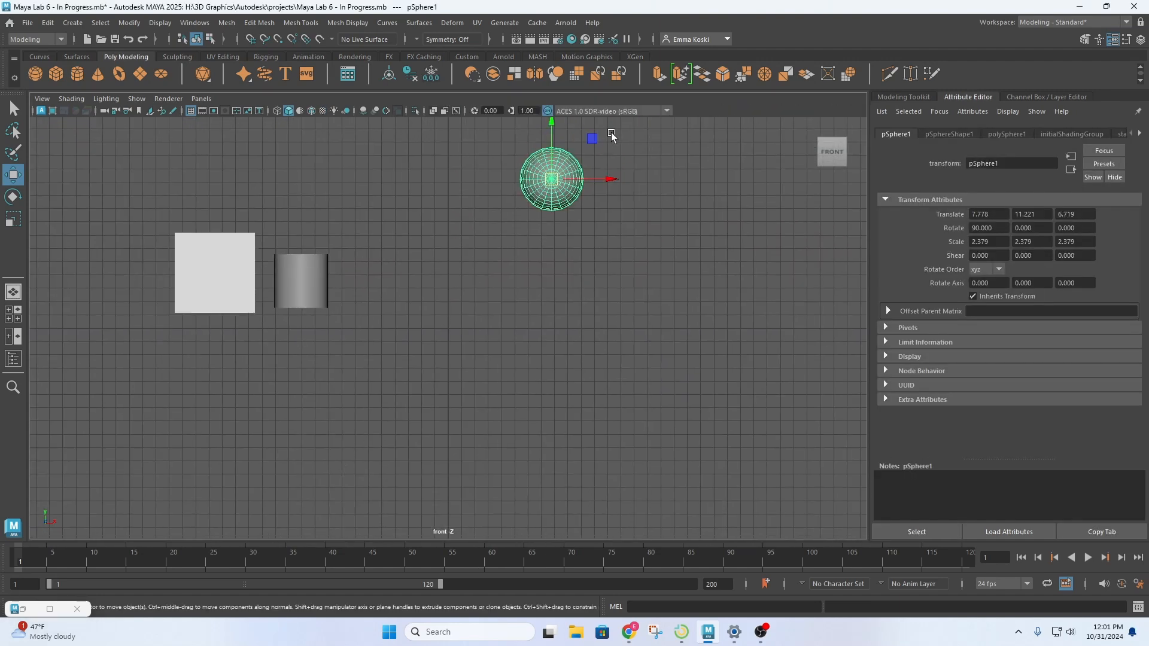
middle_click_drag(554, 231, 349, 344, "alt")
scroll(350, 305, "up", 8)
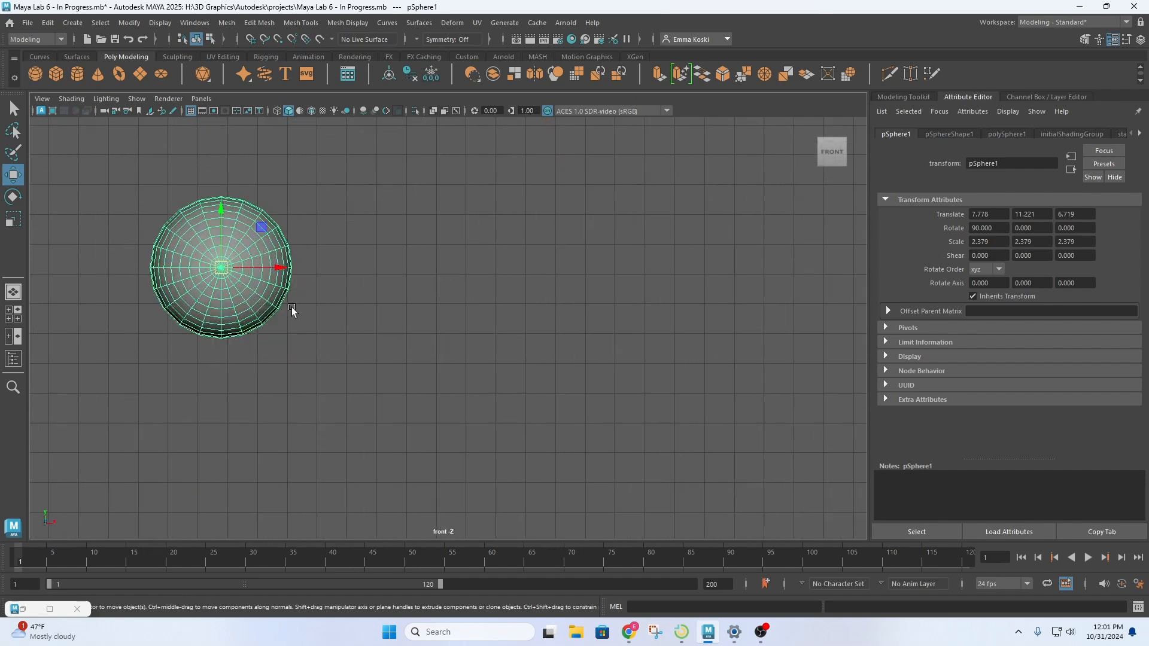
middle_click_drag(291, 307, 474, 311, "alt")
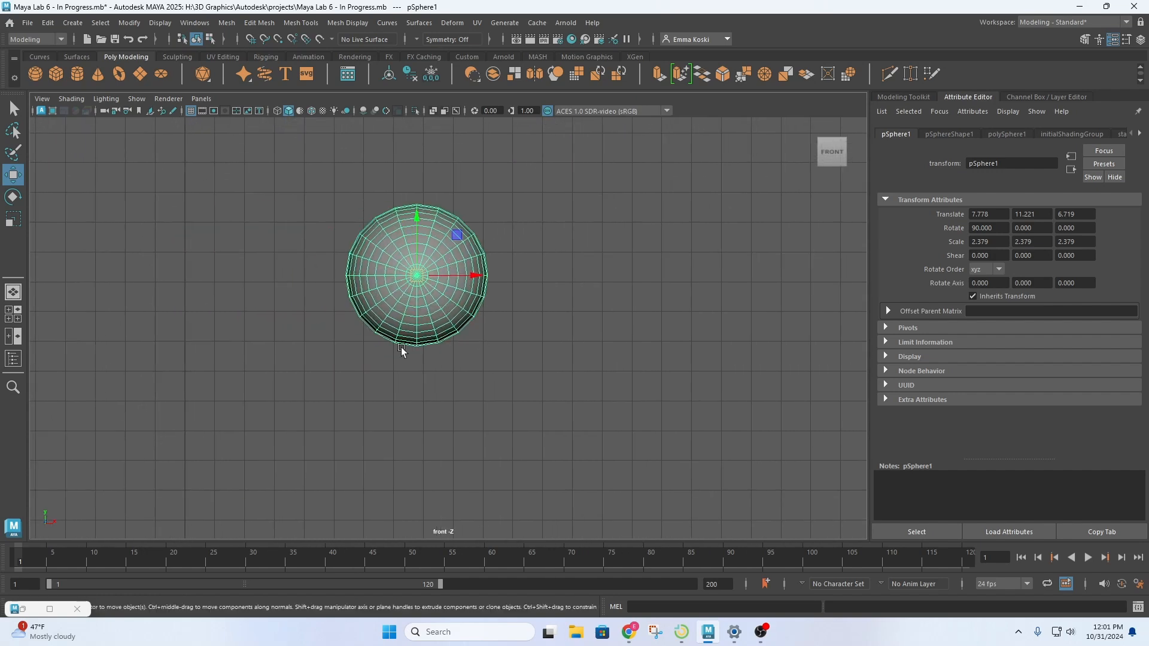
key("space")
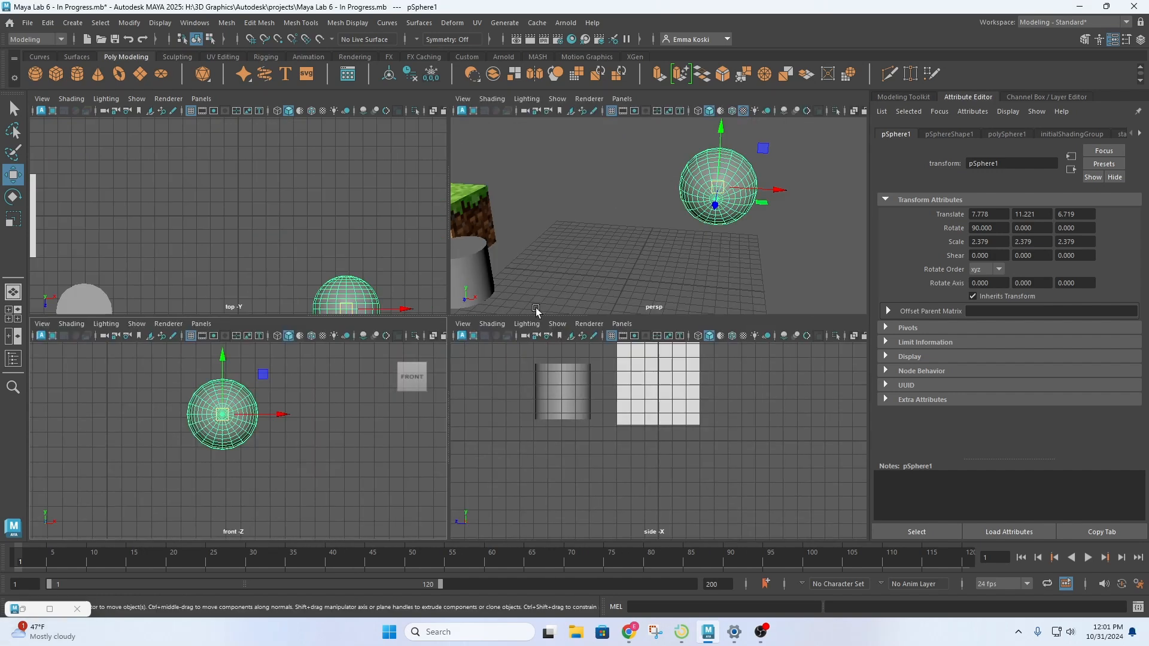
key("space")
left_click_drag(516, 418, 492, 442, "alt")
Close the minimized window, open the UV Editor for the sphere, and narrow and shift it so the sphere stays visible beside it
left_click(84, 603)
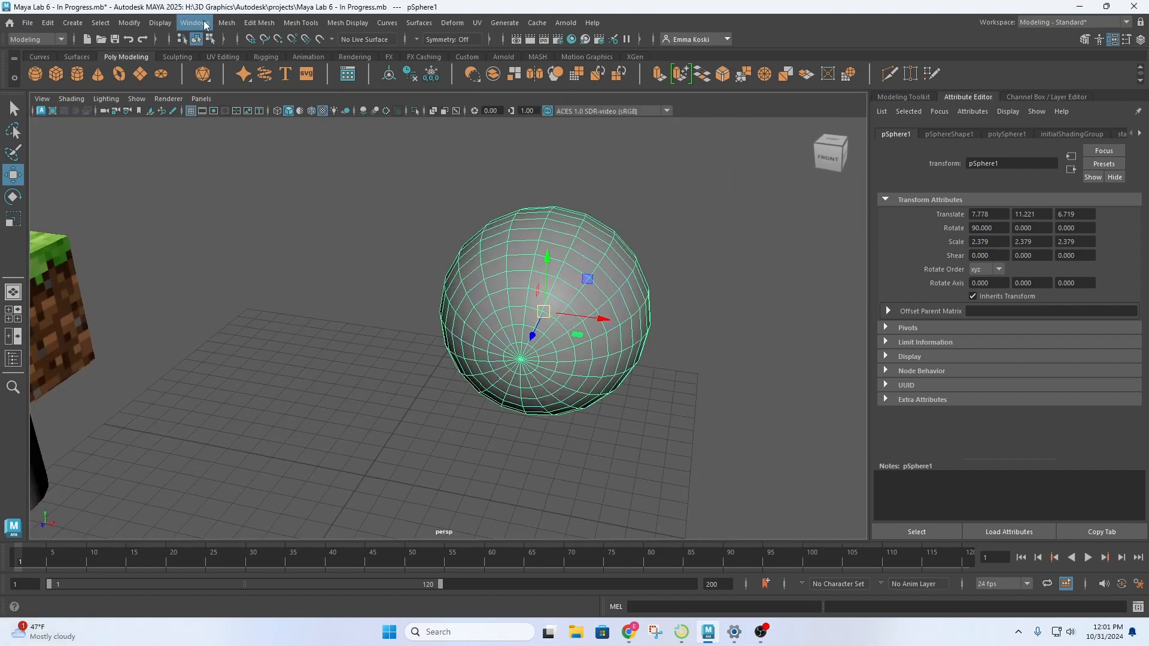
left_click(195, 23)
mouse_move(241, 95)
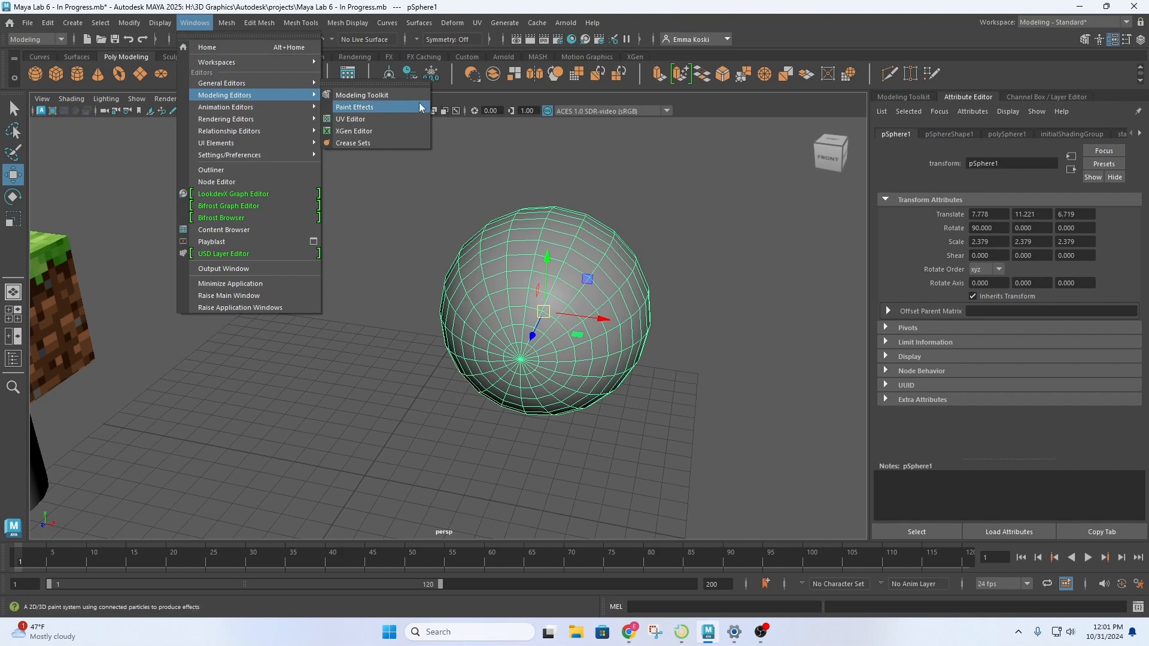
left_click(363, 119)
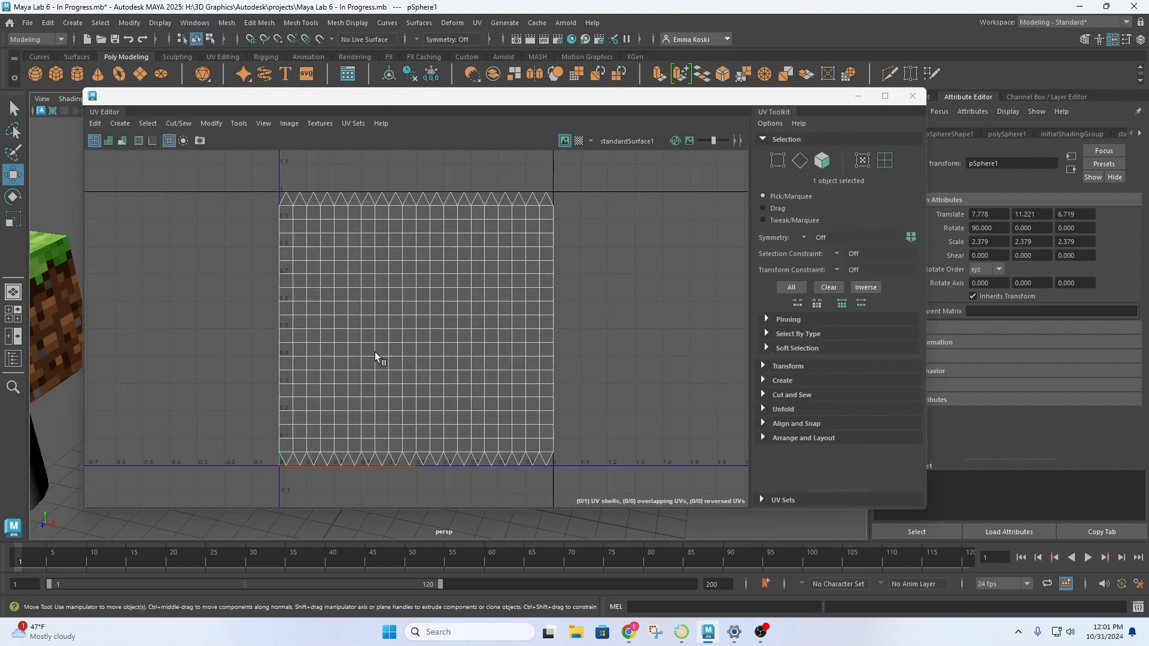
scroll(450, 356, "down", 5)
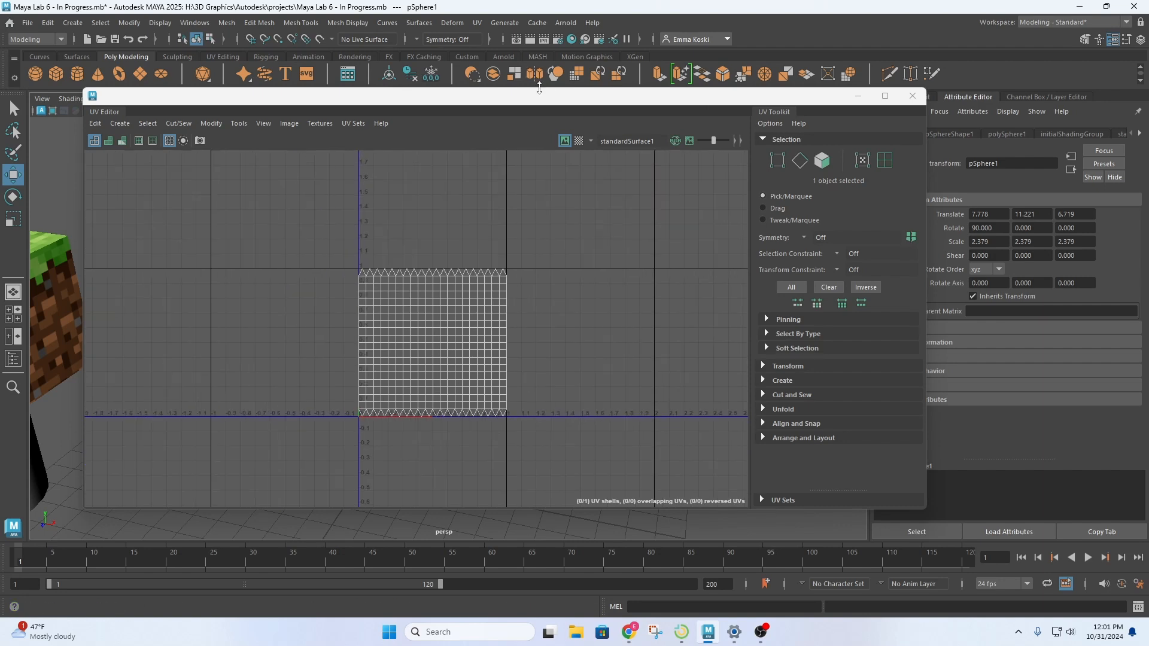
left_click_drag(925, 121, 532, 121)
scroll(201, 367, "up", 4)
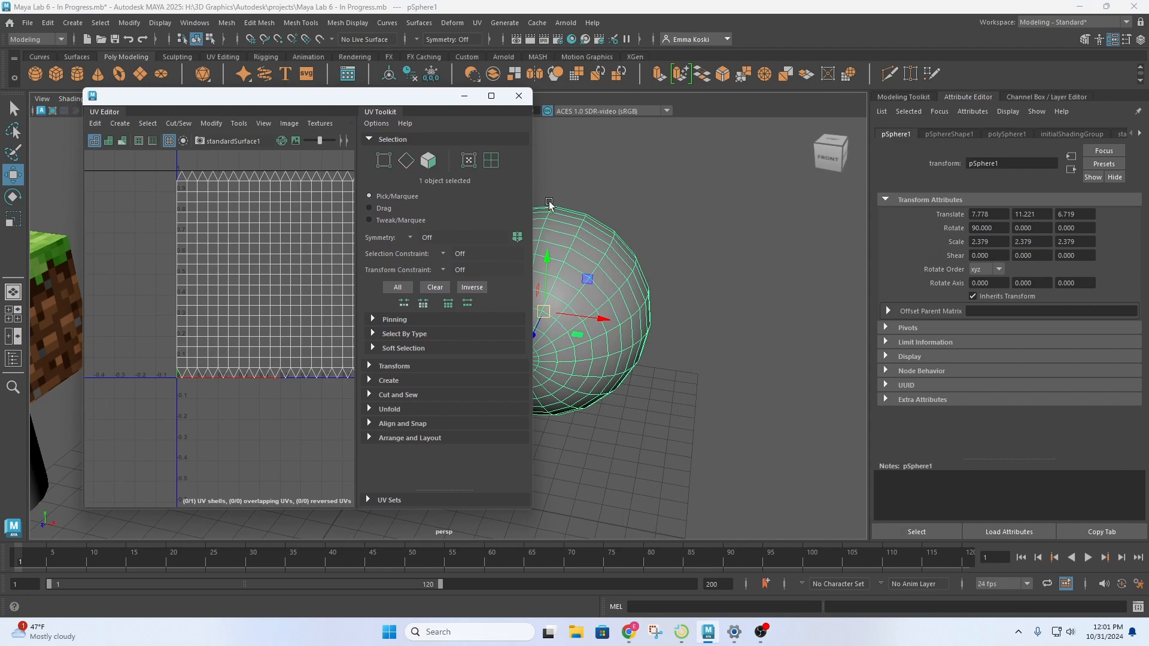
left_click_drag(386, 93, 314, 93)
Switch the UV Editor to UV shell selection and select the sphere's whole shell
right_click(159, 246)
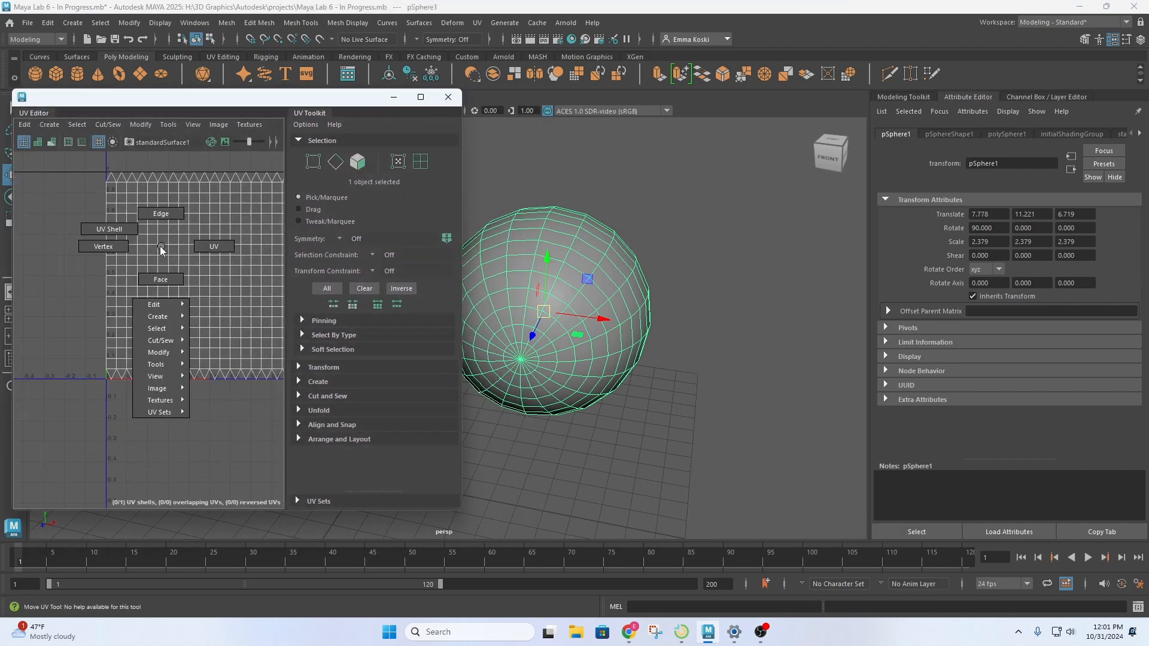
left_click(106, 230)
left_click(185, 220)
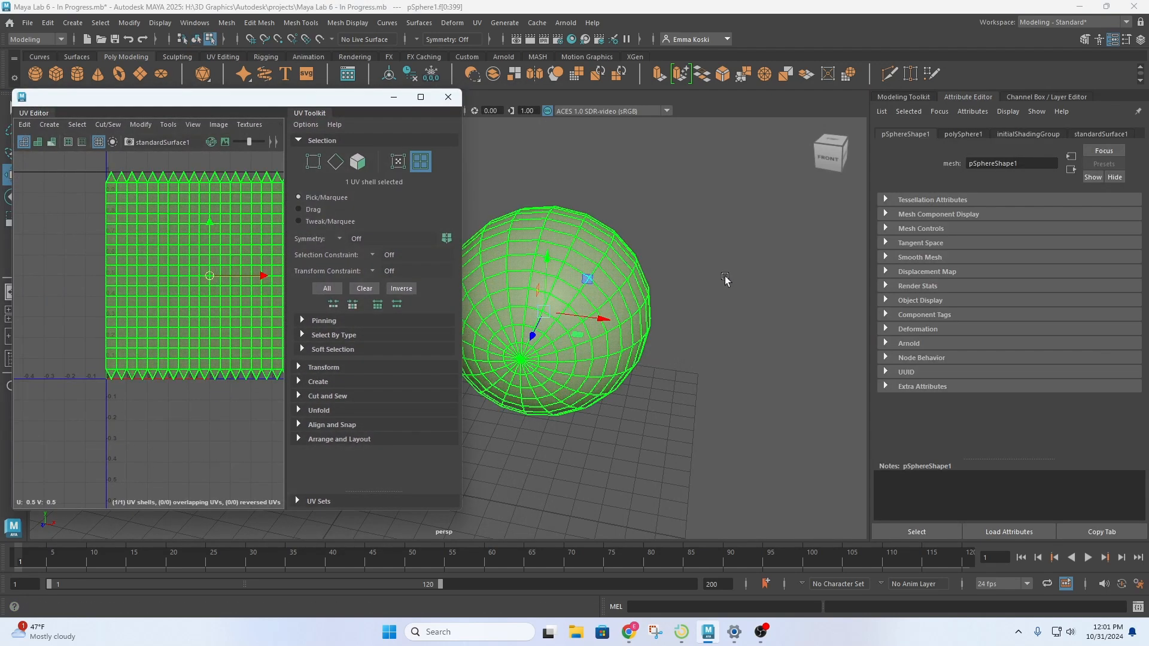
Examine the selected UV shell's coverage on the sphere from its sides and both poles
left_click(702, 307)
left_click_drag(692, 341, 669, 325, "alt")
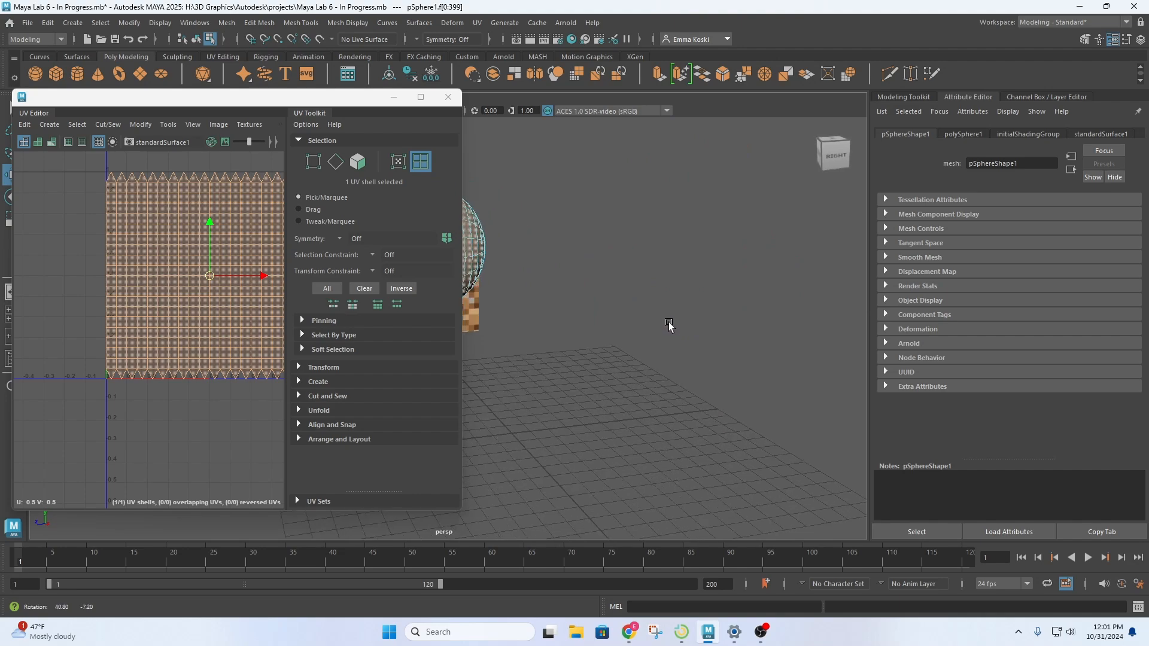
middle_click_drag(628, 324, 841, 305, "alt")
left_click_drag(840, 306, 636, 315, "alt")
middle_click_drag(629, 315, 839, 310, "alt")
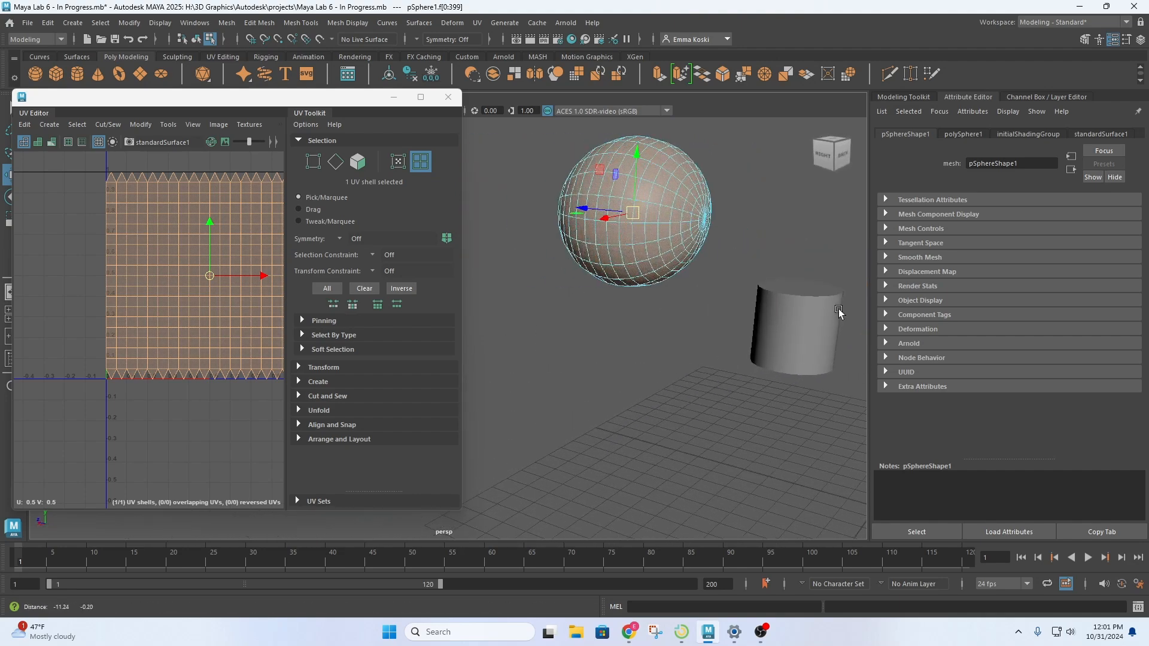
left_click_drag(839, 309, 680, 316, "alt")
left_click_drag(585, 341, 686, 339, "alt")
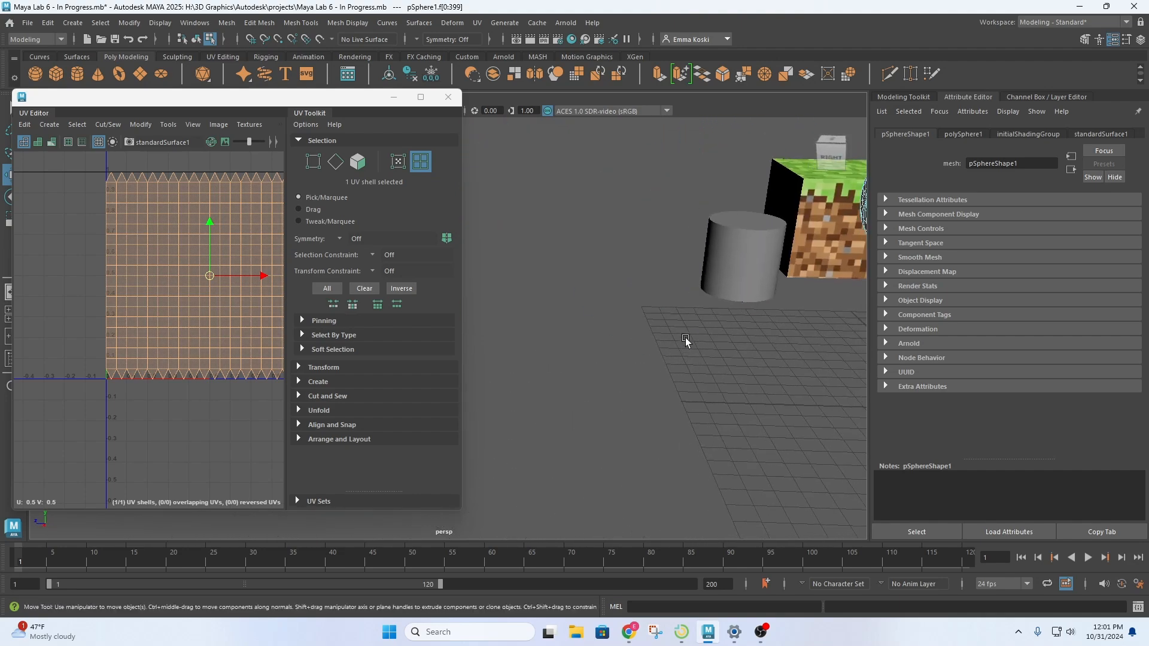
middle_click_drag(685, 338, 602, 308, "alt")
left_click_drag(602, 308, 751, 314, "alt")
middle_click_drag(751, 314, 747, 317, "alt")
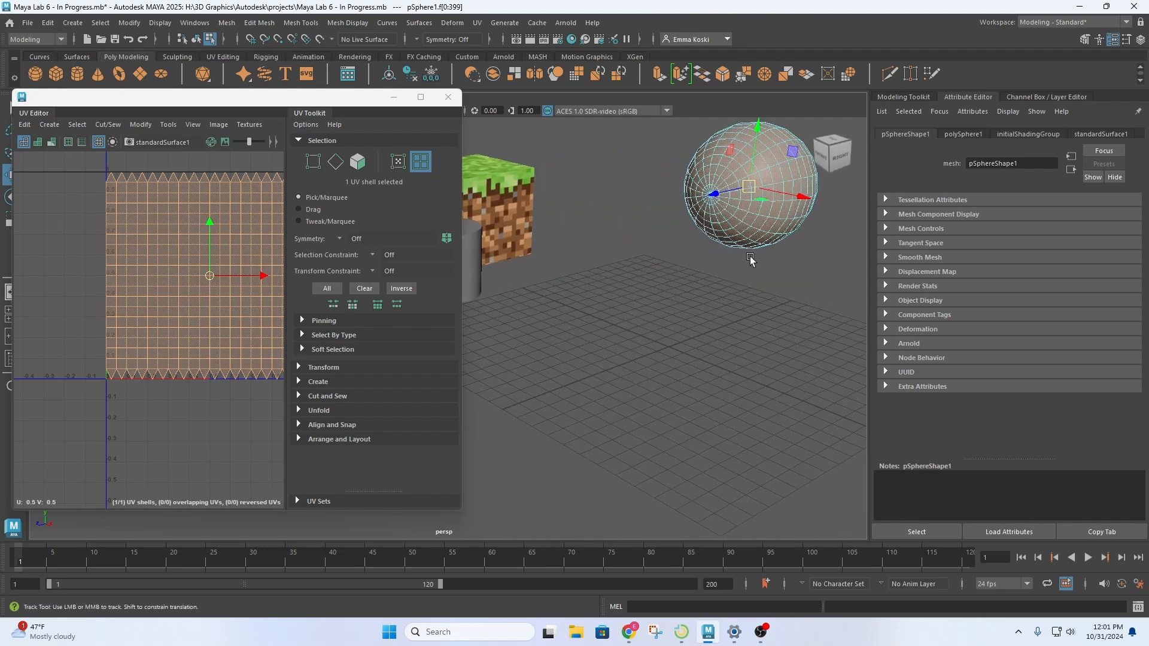
middle_click_drag(750, 258, 604, 329, "alt")
left_click_drag(664, 341, 715, 343, "alt")
middle_click_drag(670, 297, 626, 310, "alt")
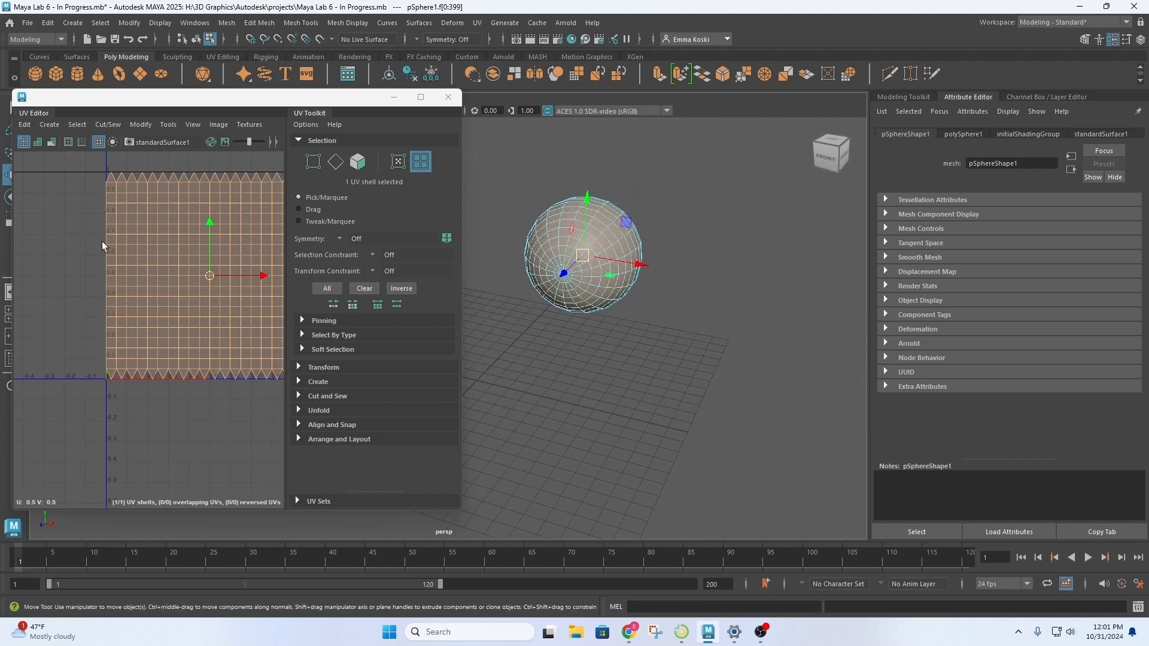
Switch the UV Editor to edge selection and select the border edges of the sphere's UV shell
right_click_drag(102, 241, 101, 206)
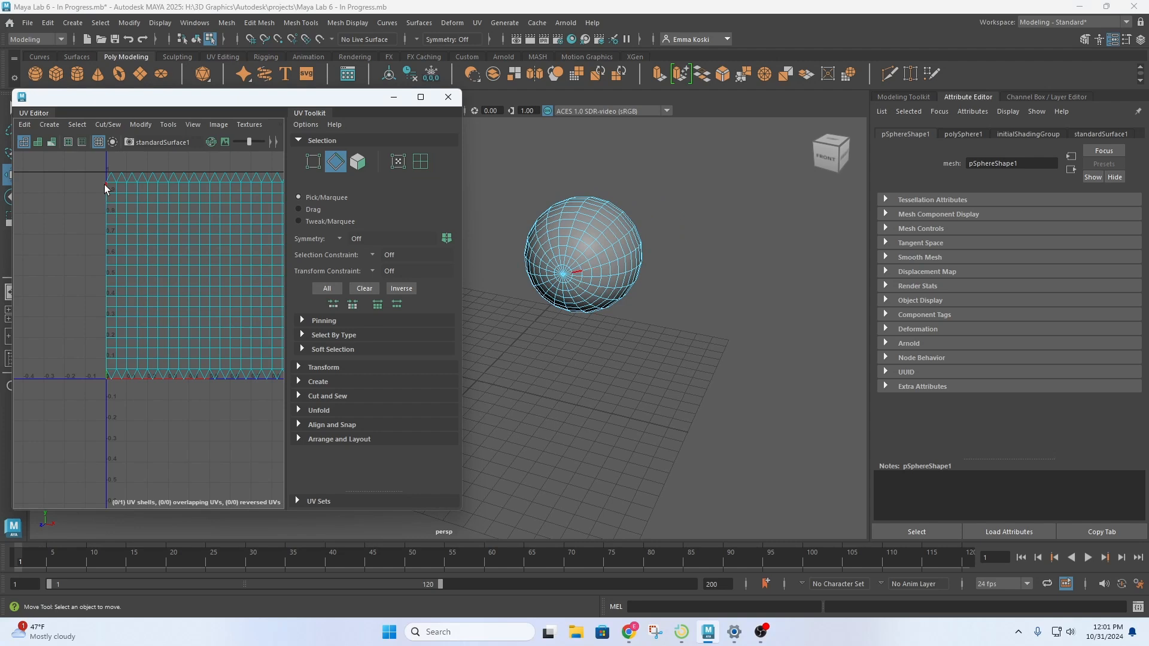
double_click(105, 189)
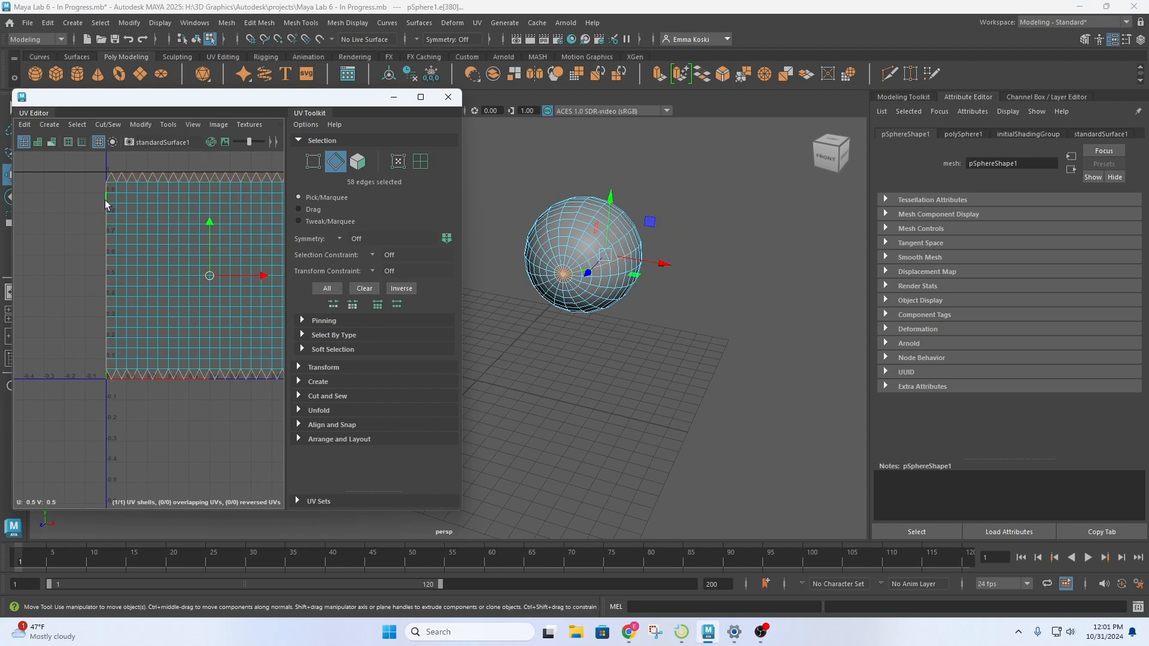
scroll(142, 336, "down", 2)
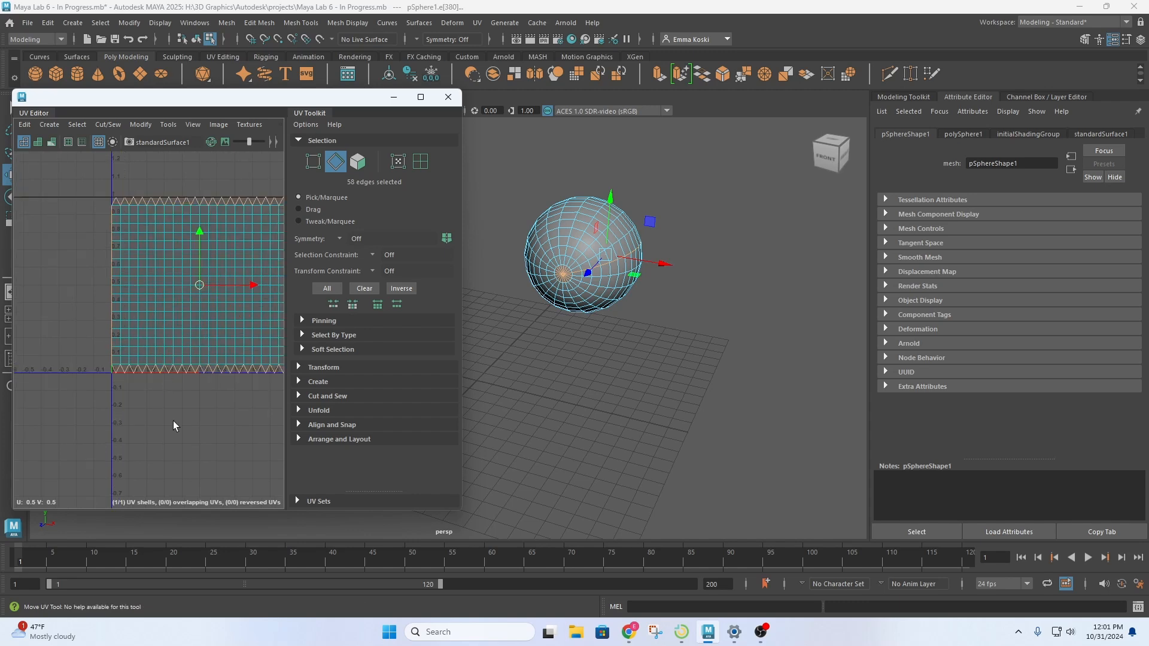
middle_click_drag(177, 407, 119, 411, "alt")
Examine where the selected border edges run on the sphere, following the side seam and the edges meeting at the pole
left_click_drag(724, 307, 488, 307, "alt")
middle_click_drag(489, 307, 744, 296, "alt")
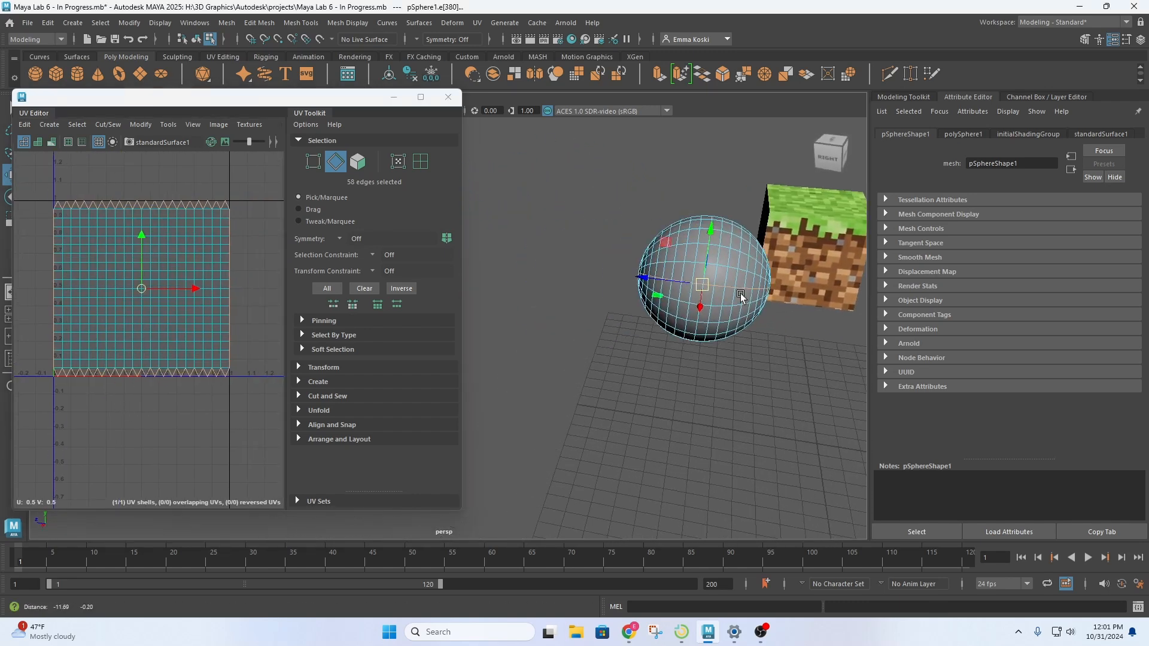
mouse_move(743, 296)
left_mouse_down("alt")
mouse_move(683, 302)
mouse_move(734, 310)
left_mouse_up("alt")
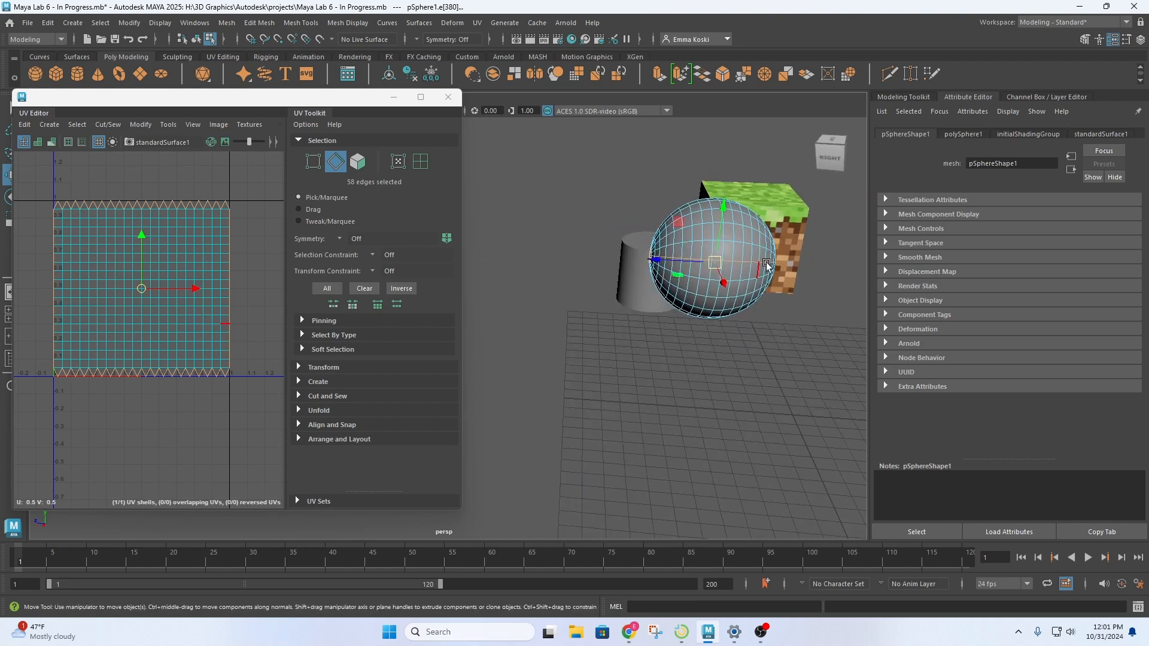
left_click_drag(582, 313, 605, 323, "alt")
right_click_drag(604, 323, 769, 354, "alt")
middle_click_drag(770, 354, 575, 313, "alt")
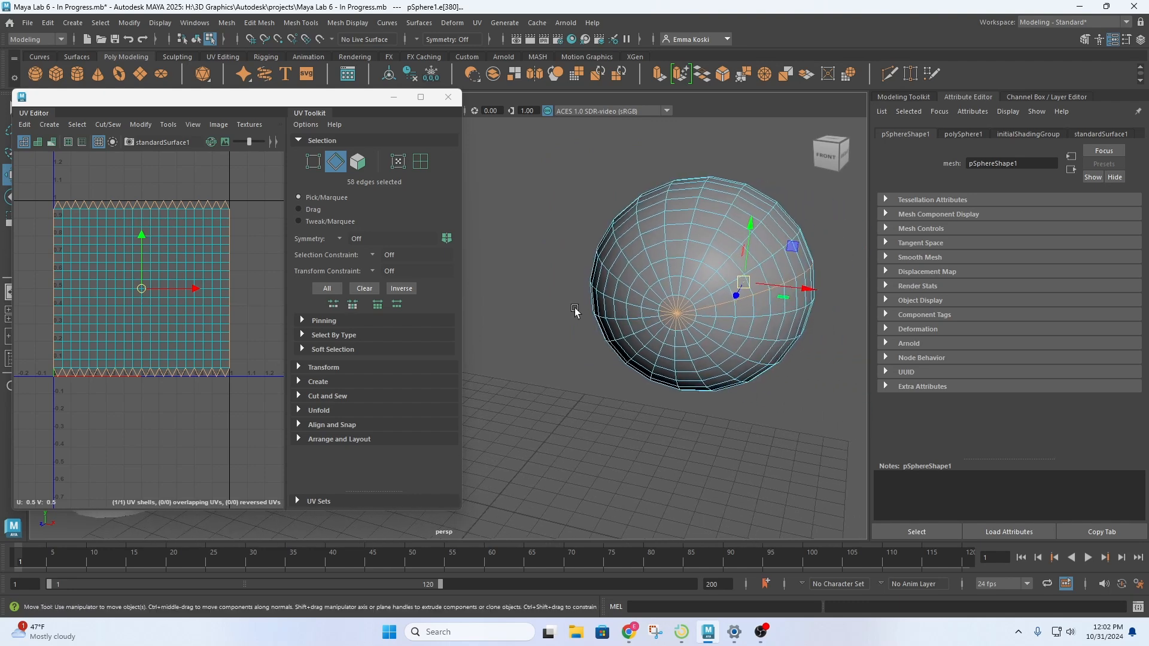
scroll(718, 317, "up", 4)
scroll(791, 313, "up", 1)
middle_click_drag(808, 307, 689, 304, "alt")
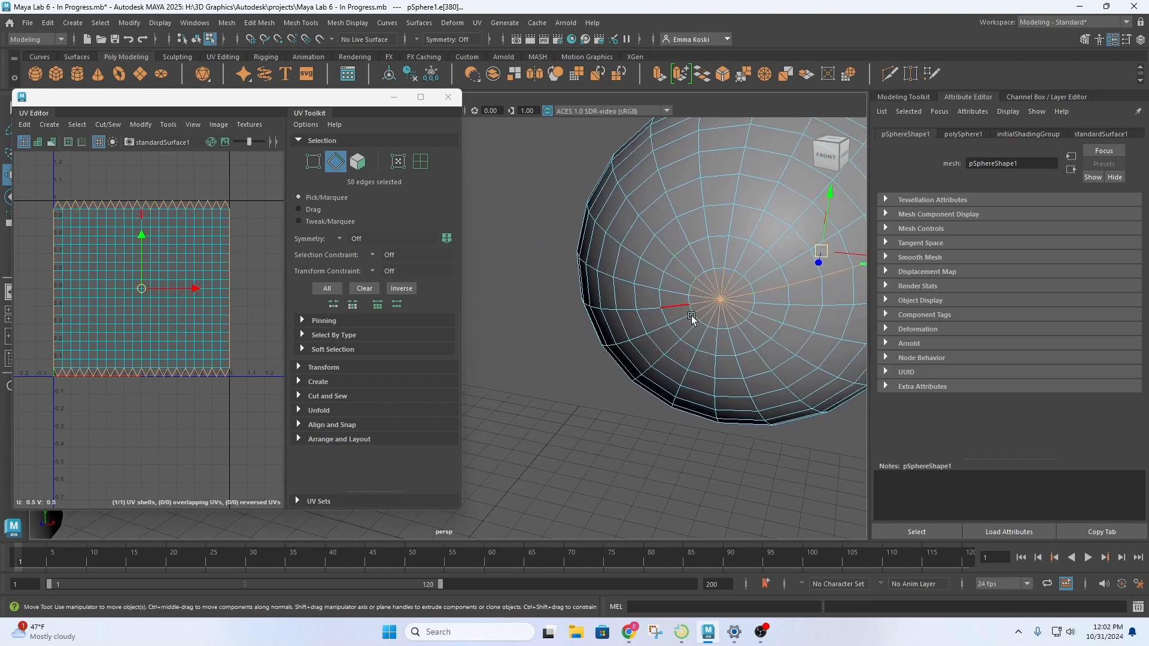
left_click_drag(693, 300, 736, 288, "alt")
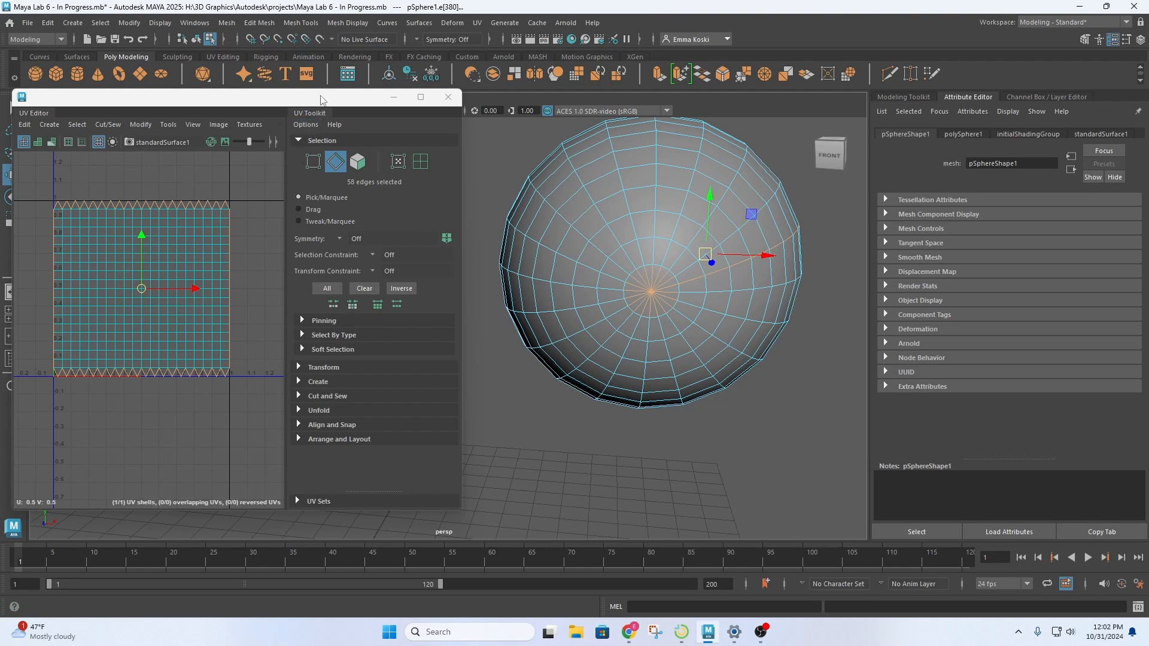
Show the checker map on the sphere, examine its pattern along the seam and at the pole, and turn the checker map off
left_click_drag(461, 125, 692, 143)
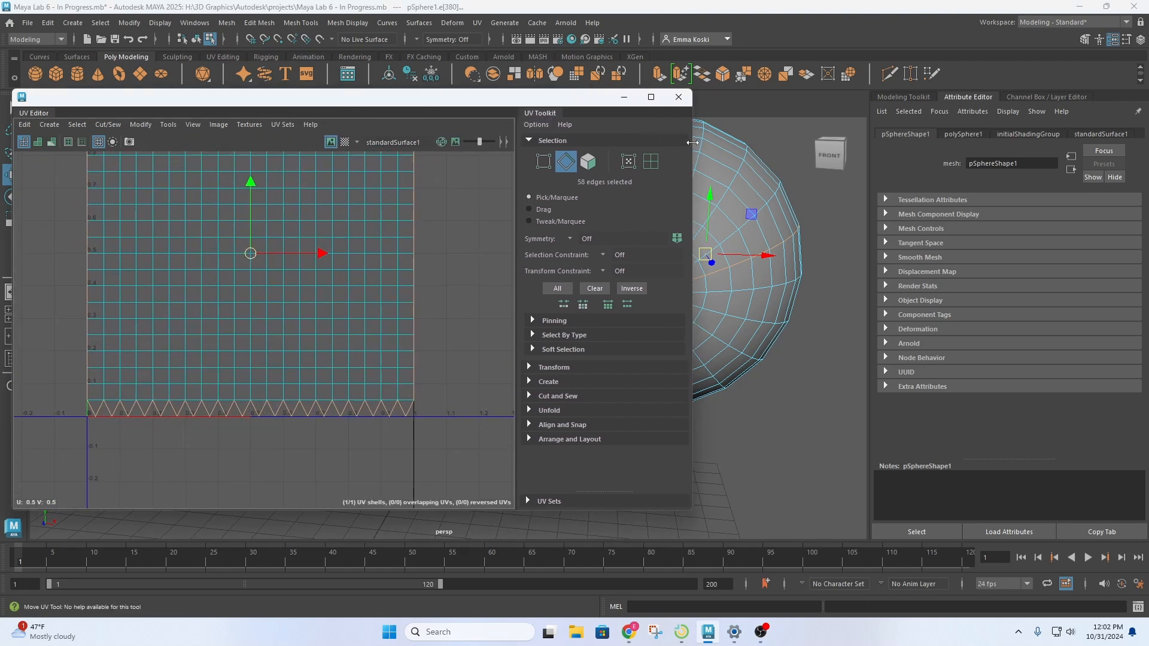
left_click(345, 142)
scroll(272, 219, "down", 3)
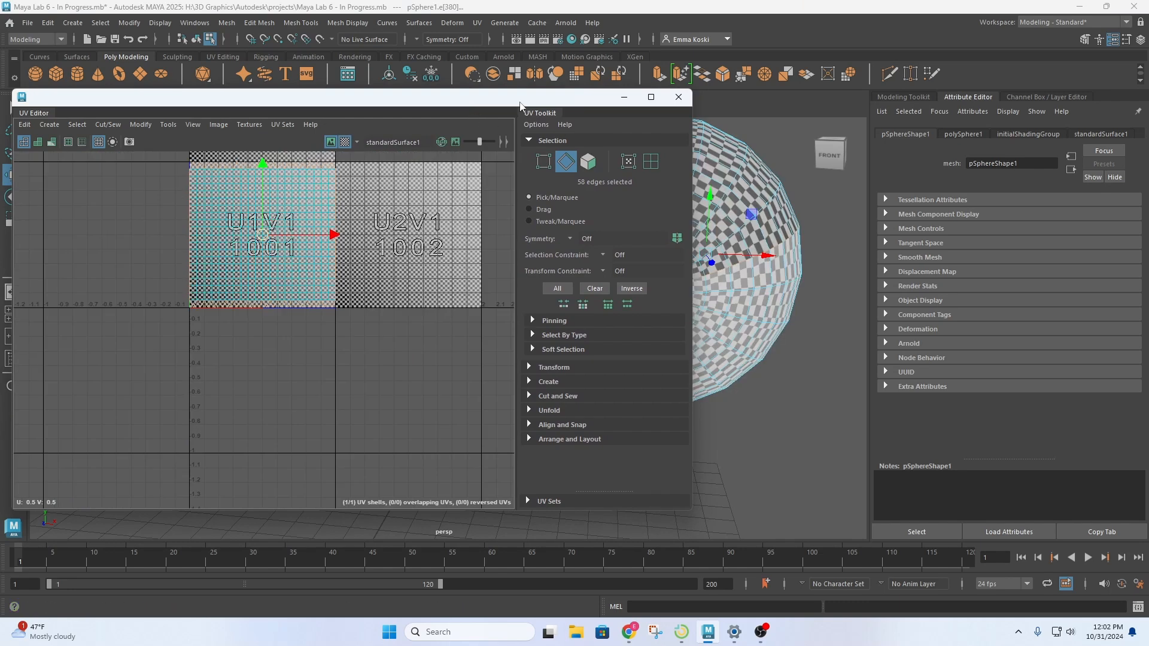
left_click_drag(532, 102, 309, 103)
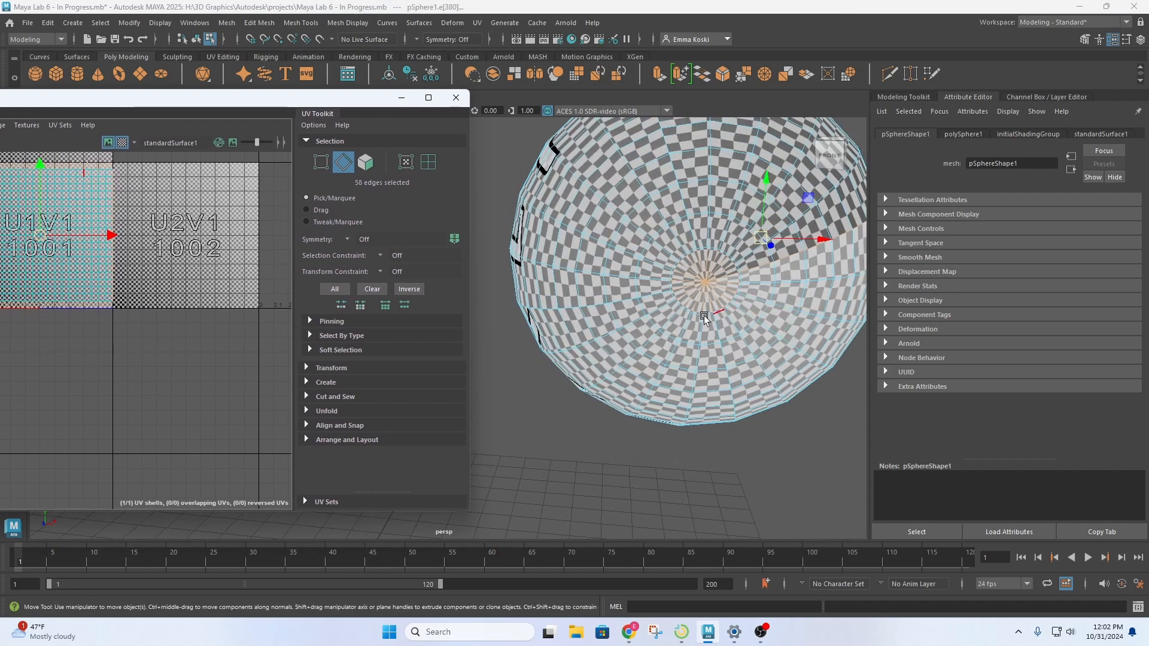
left_click_drag(704, 315, 658, 261, "alt")
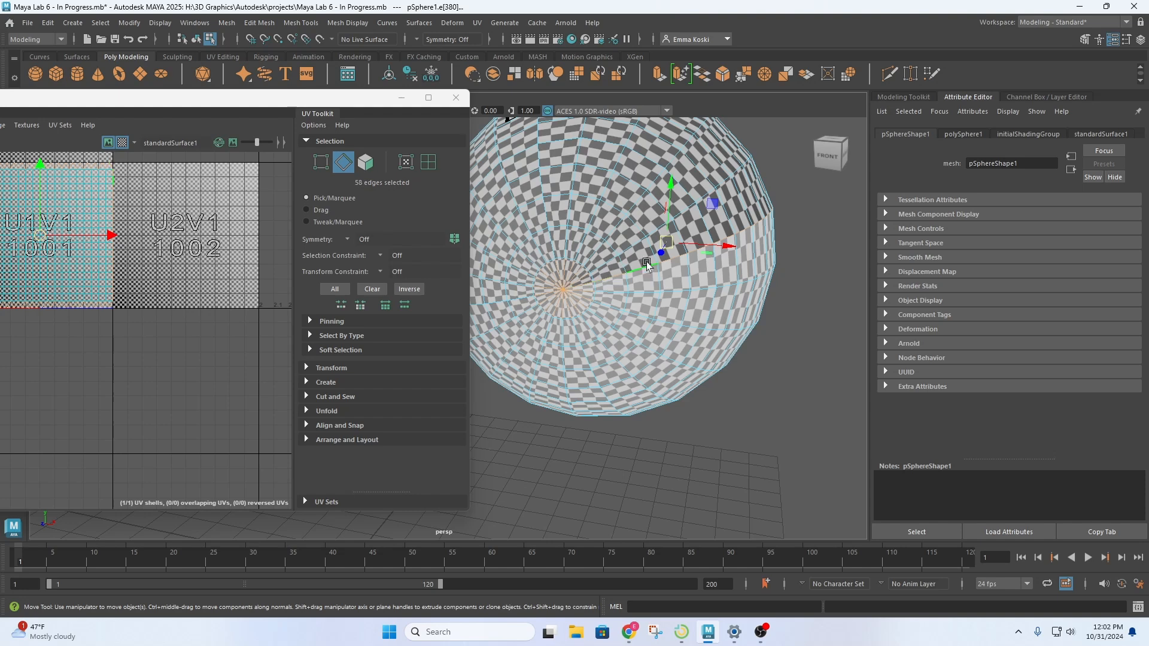
middle_click_drag(637, 280, 789, 274, "alt")
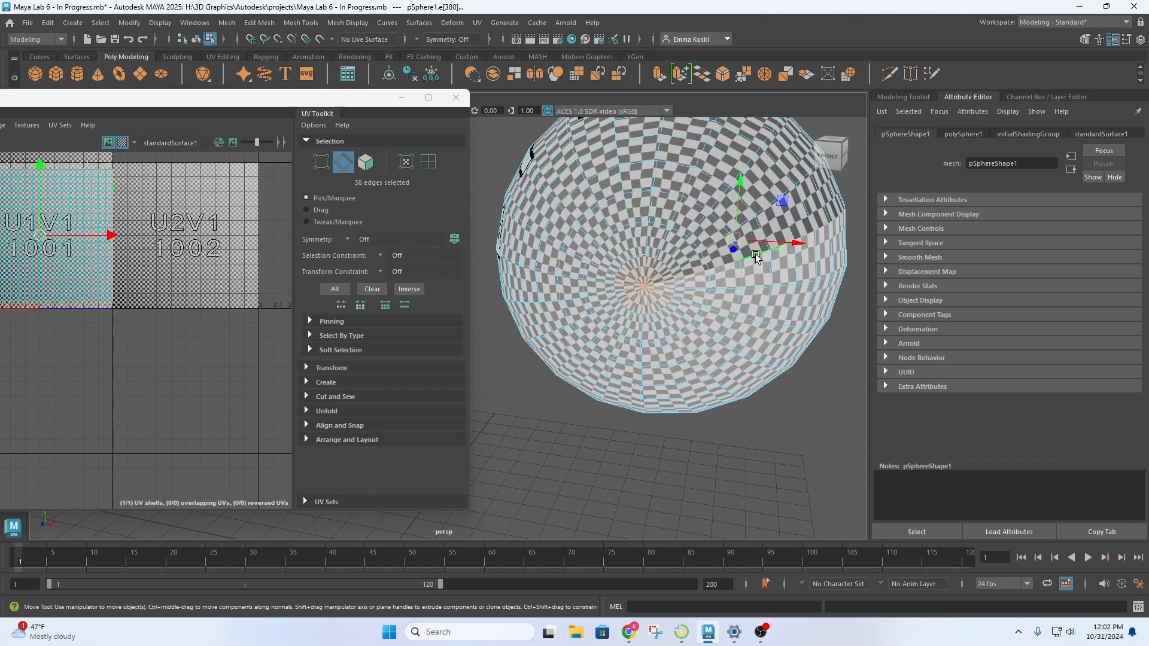
scroll(156, 275, "down", 3)
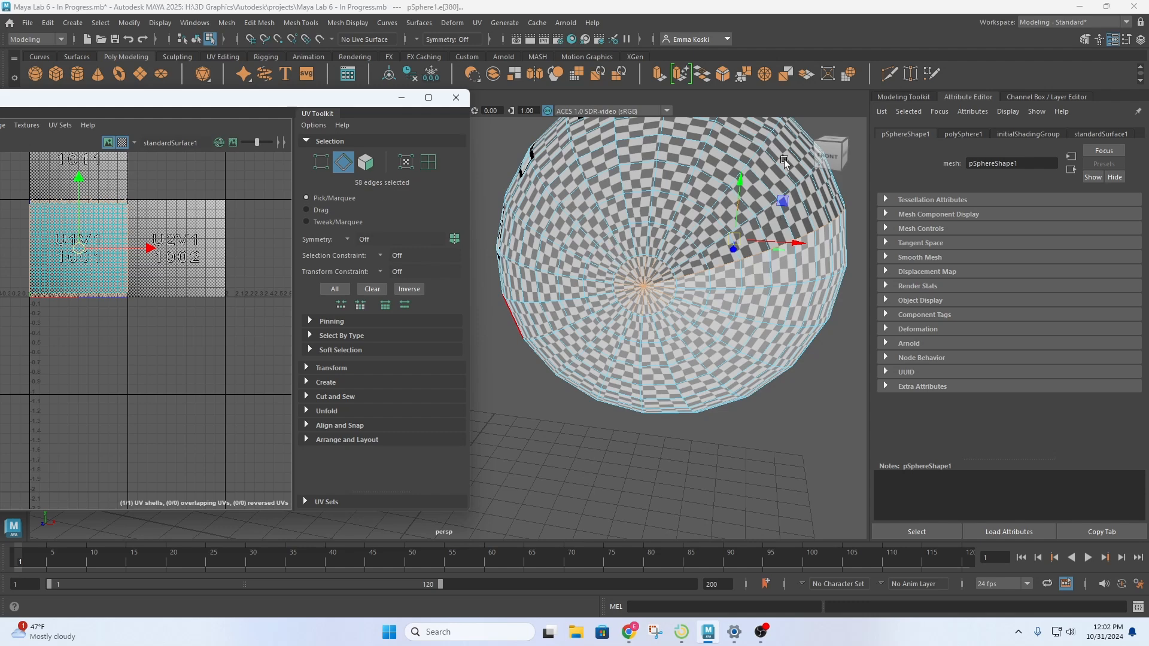
scroll(673, 355, "down", 5)
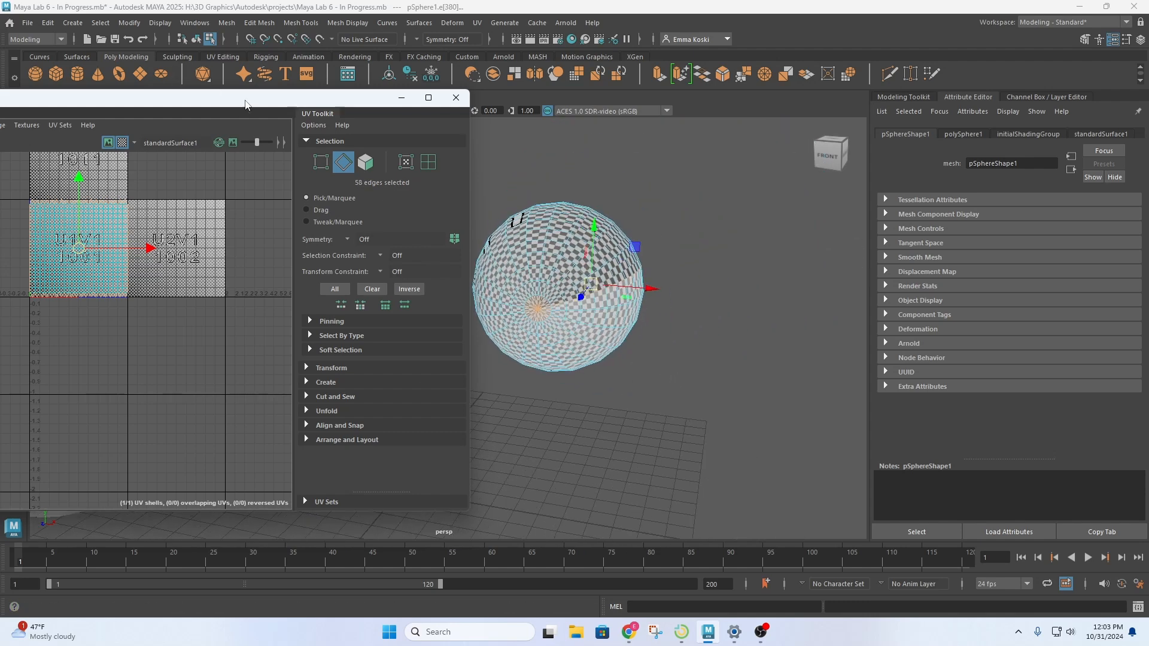
left_click(123, 143)
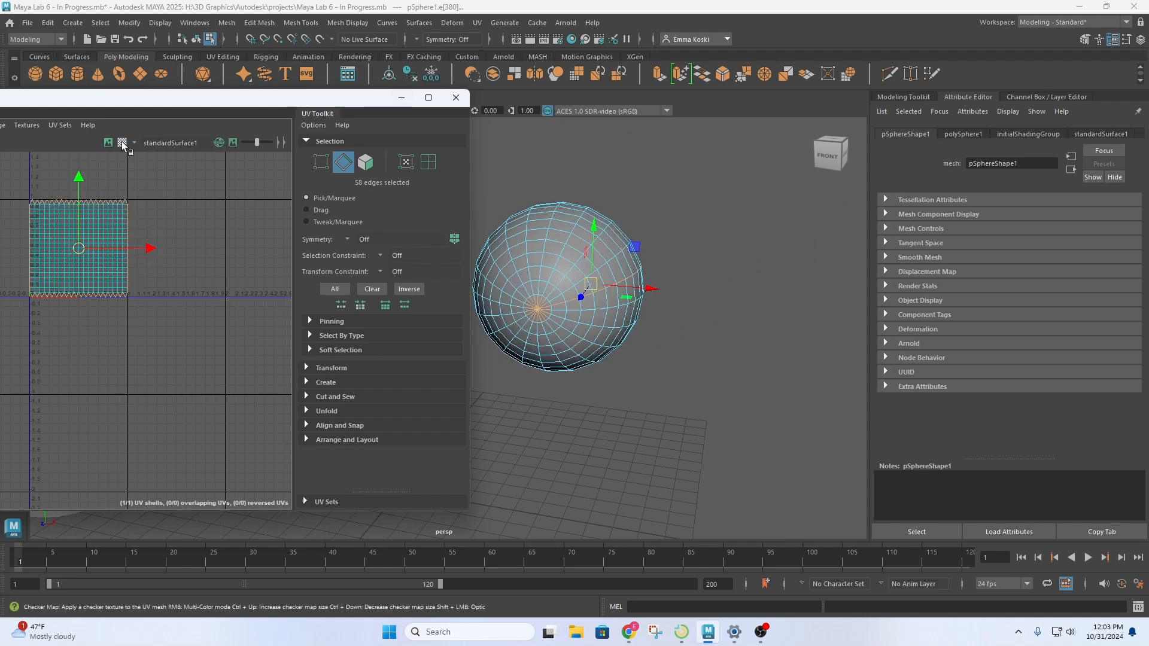
Return the UV Editor to UV shell selection, select the sphere's shell with the whole editor in view, and activate the Move tool
left_click_drag(139, 100, 332, 95)
right_click_drag(243, 207, 189, 189)
left_click(268, 230)
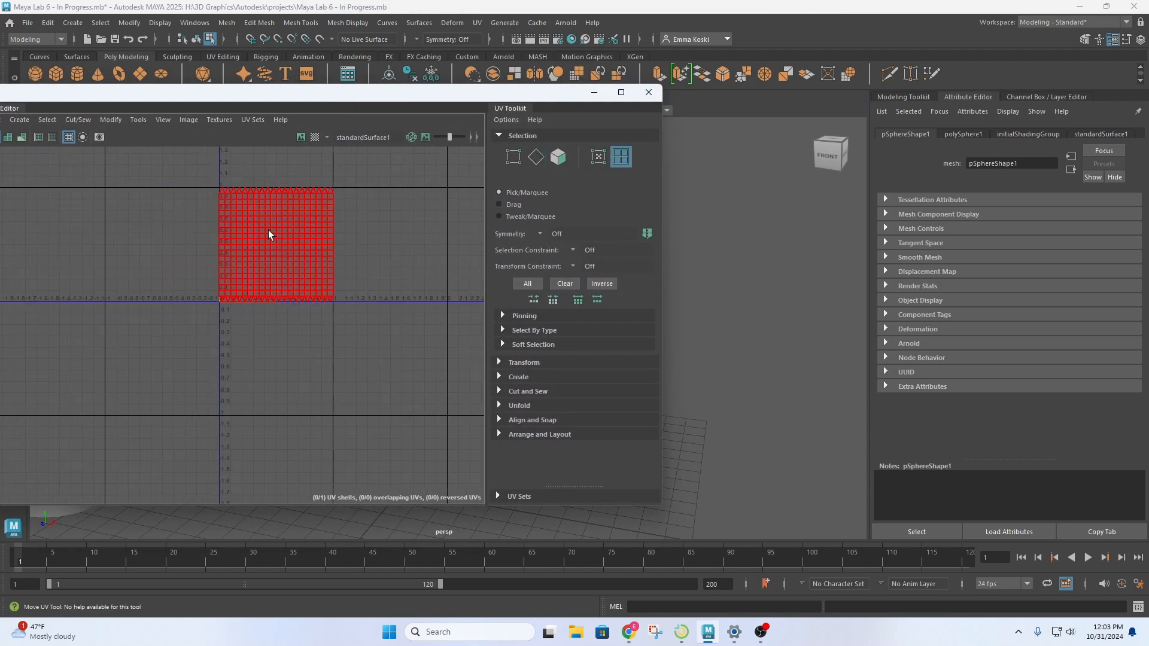
left_click(268, 233)
left_click_drag(254, 93, 351, 94)
key("w")
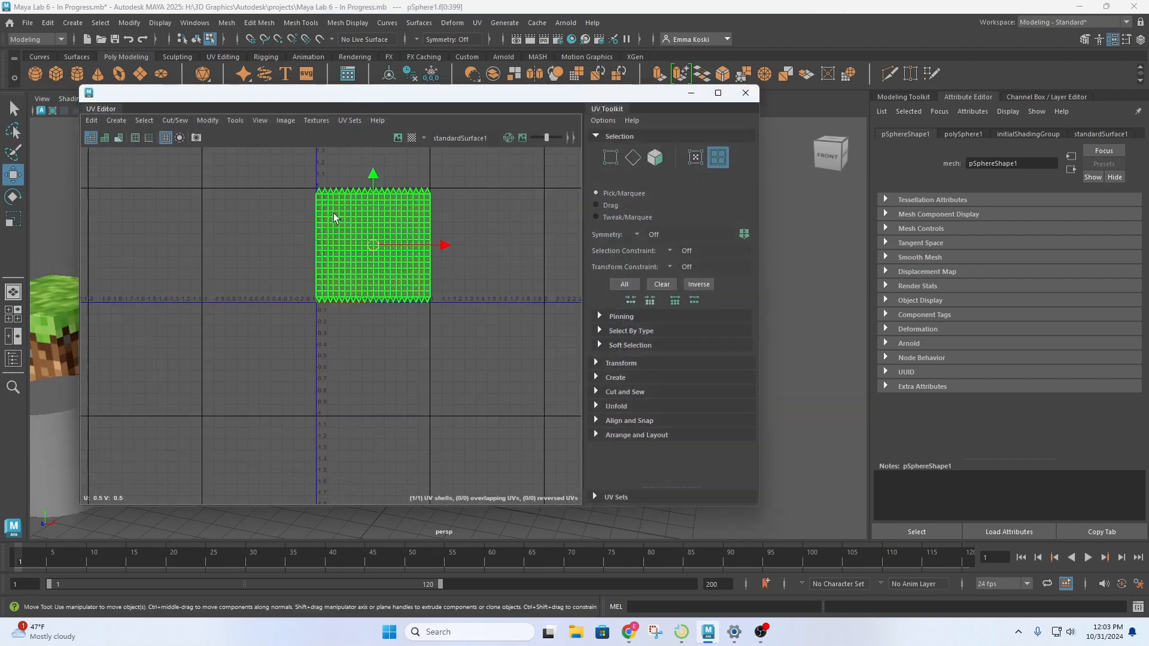
Delete the sphere's existing UVs and shrink the UV Editor window to uncover the sphere in the viewport
key("Delete")
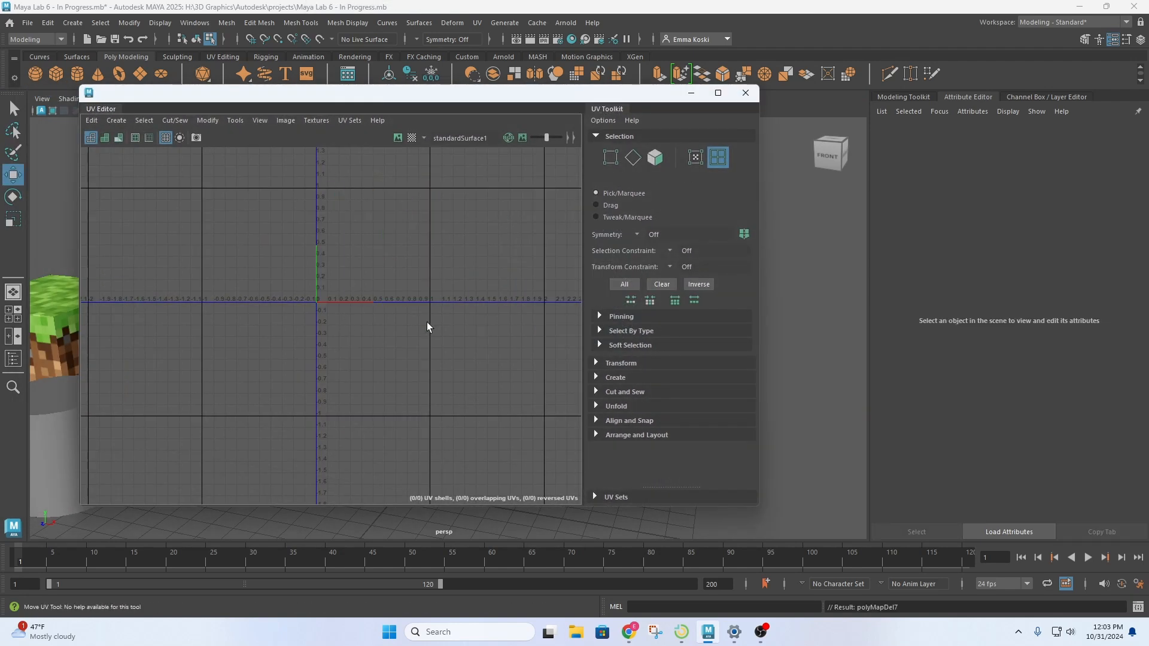
mouse_move(393, 96)
left_mouse_down()
mouse_move(377, 108)
mouse_move(359, 298)
mouse_move(315, 128)
mouse_move(379, 101)
left_mouse_up()
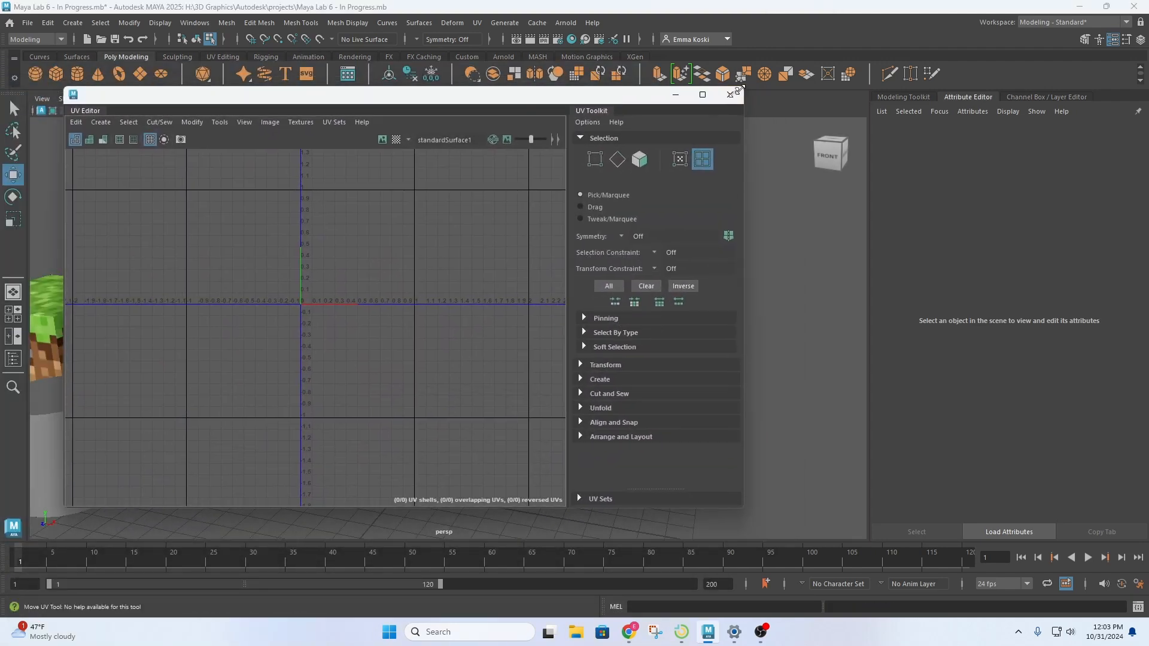
left_click_drag(744, 88, 449, 134)
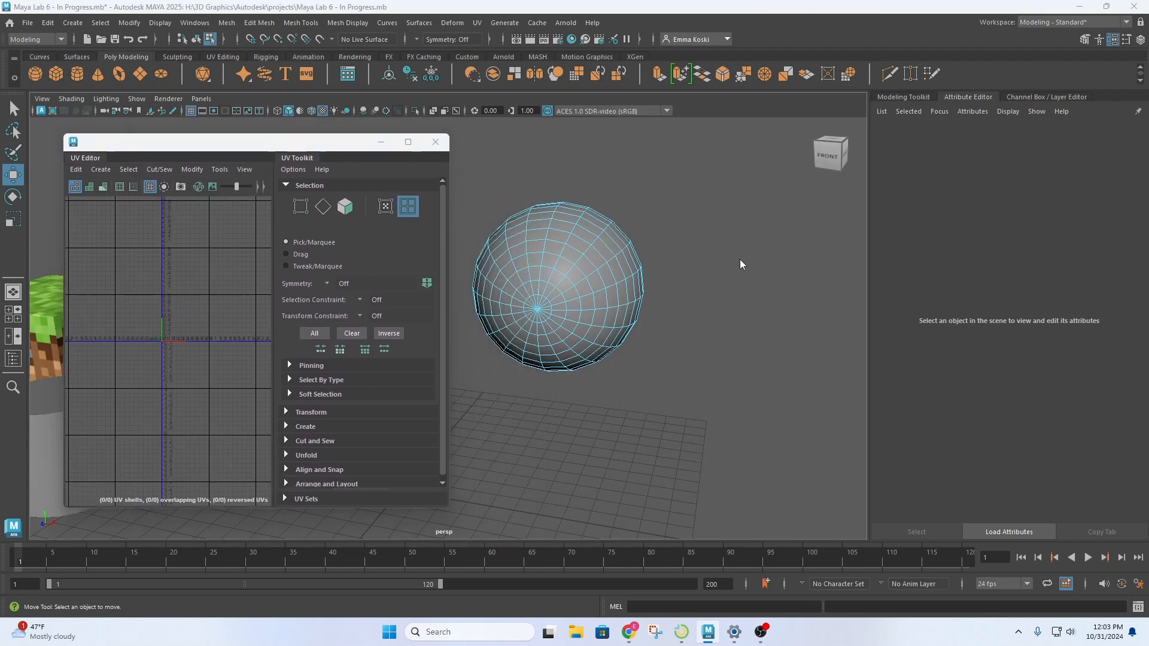
Switch the viewport to the front view and place the UV Editor beside the sphere with the 0–1 UV square in view
key("space")
left_click_drag(304, 137, 876, 148)
key("space")
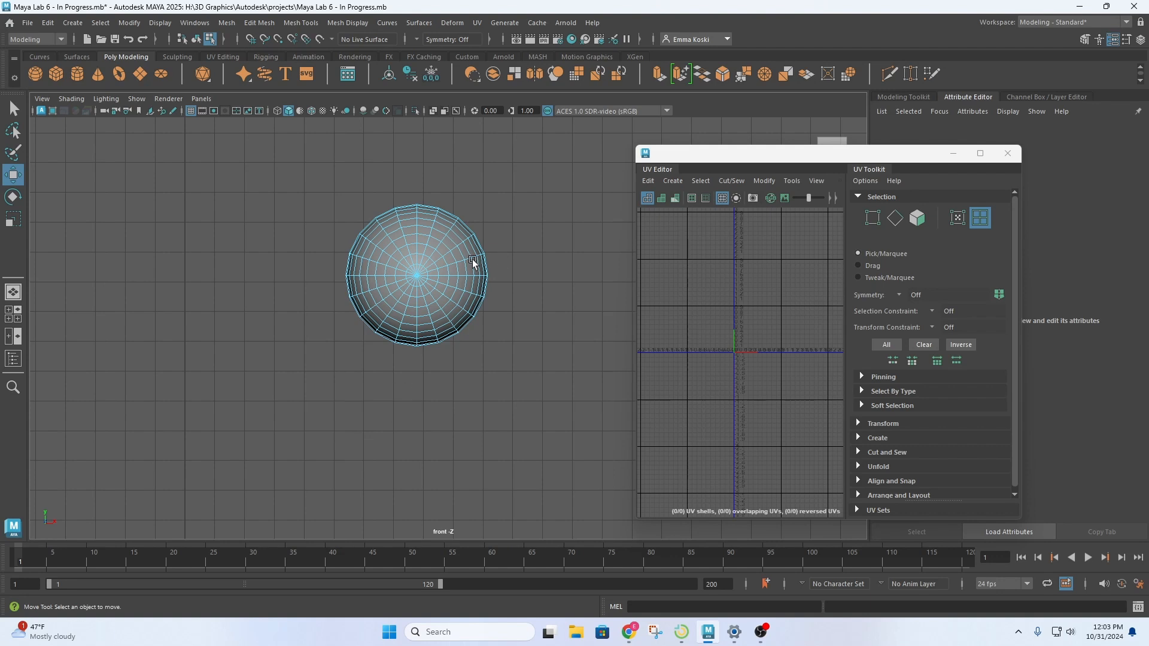
scroll(437, 264, "up", 2)
scroll(748, 291, "up", 7)
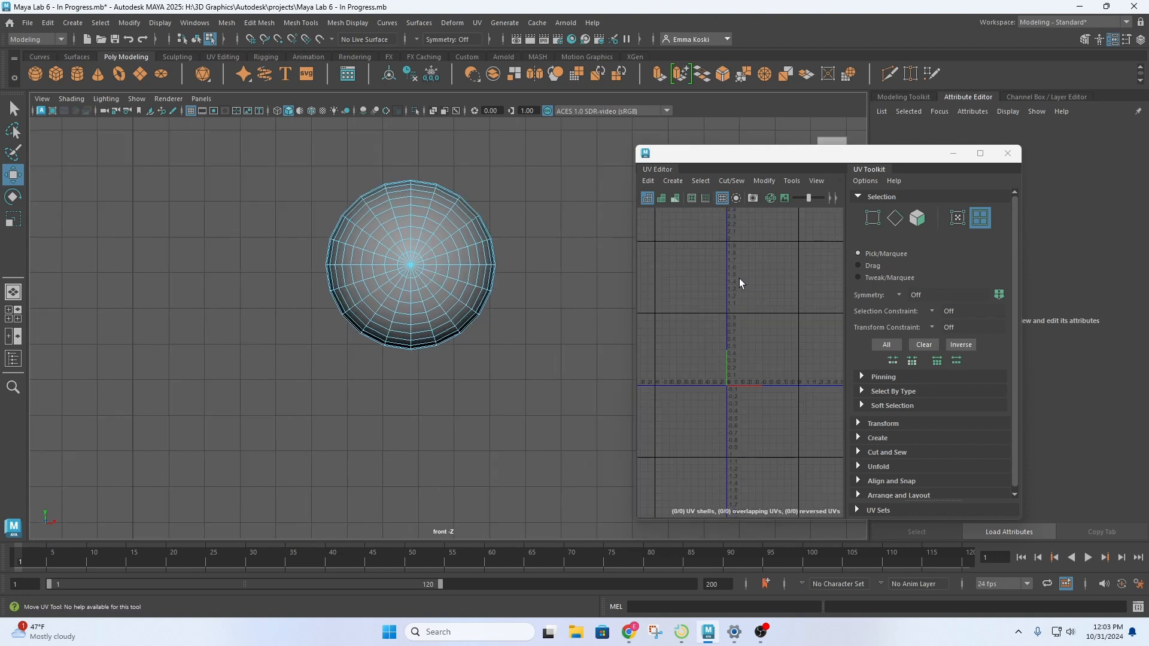
scroll(751, 338, "down", 2)
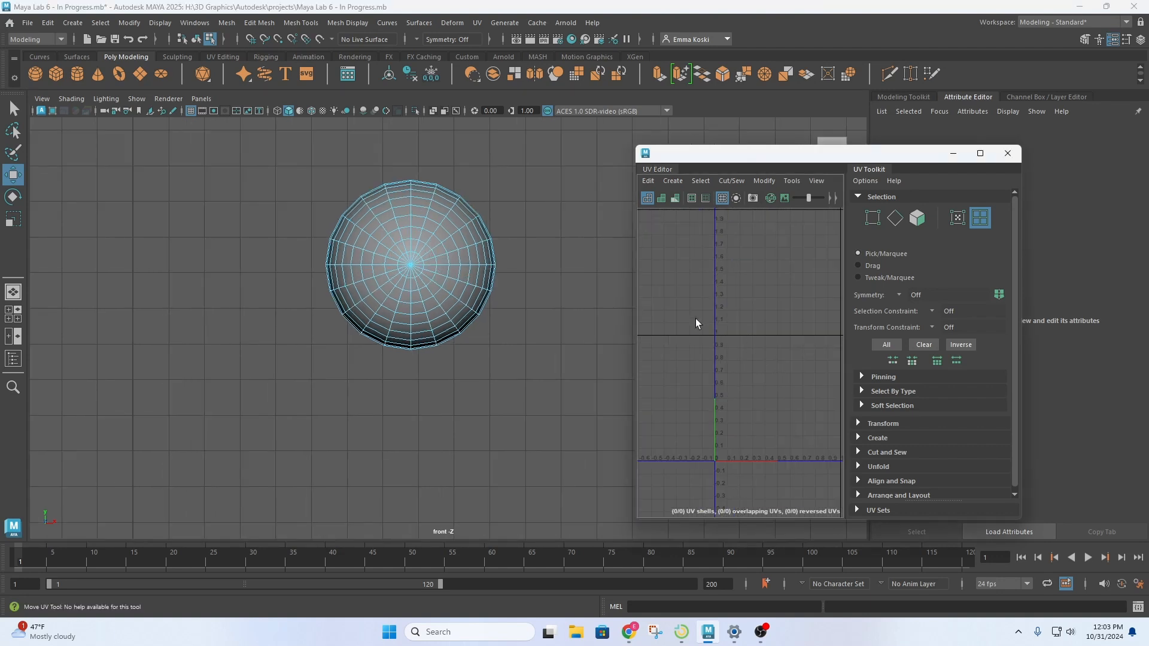
middle_click_drag(782, 359, 745, 306, "alt")
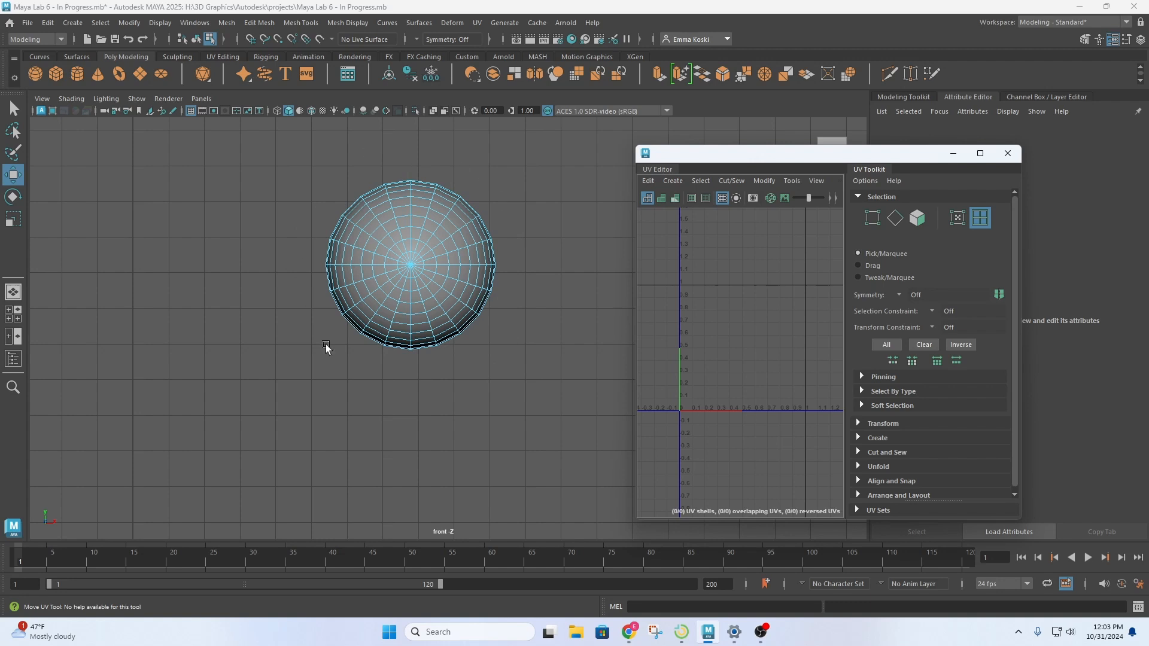
Select the sphere in object mode, create camera-based UVs for it from the front view, and clear the selection
left_click(673, 180)
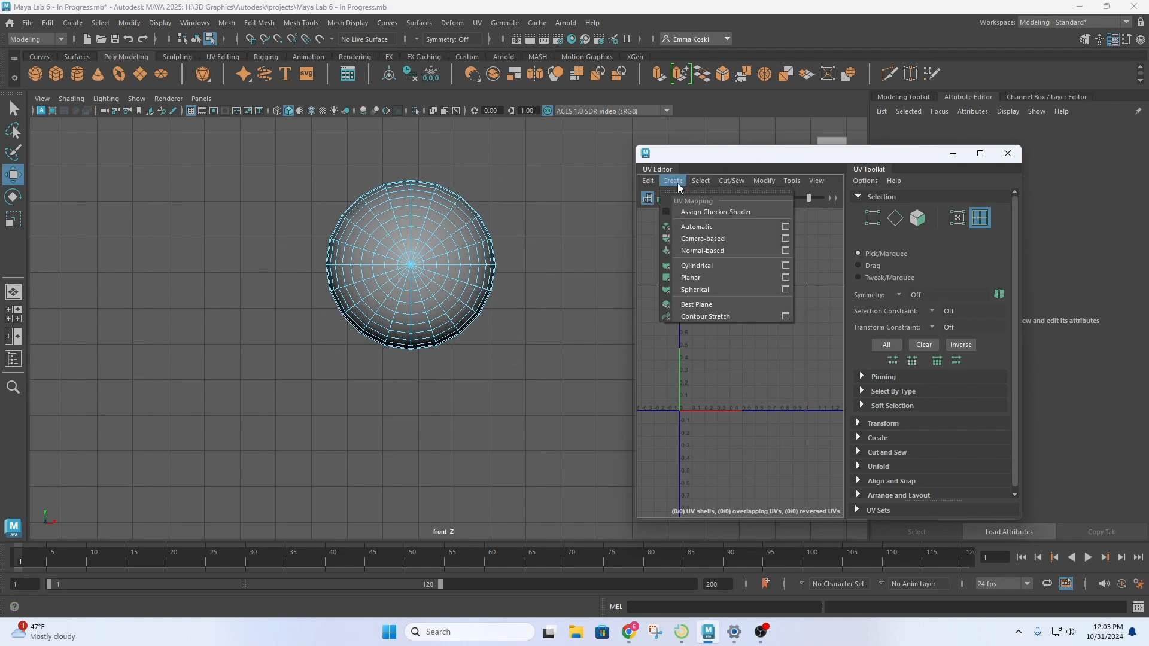
left_click(703, 239)
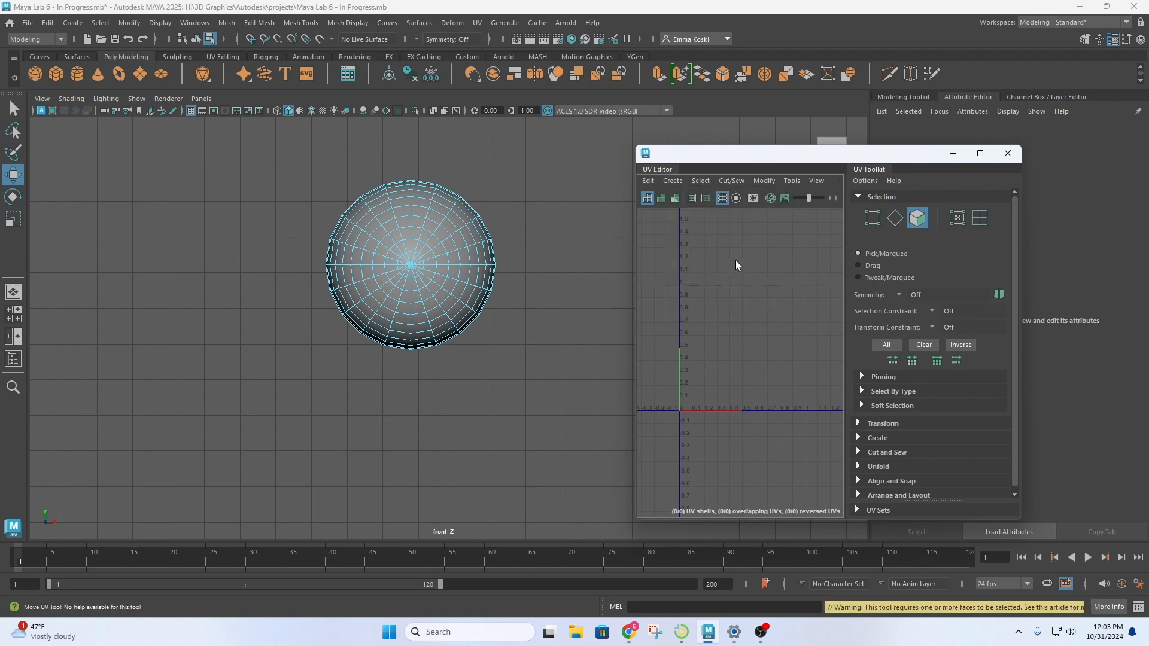
right_click_drag(414, 218, 477, 191)
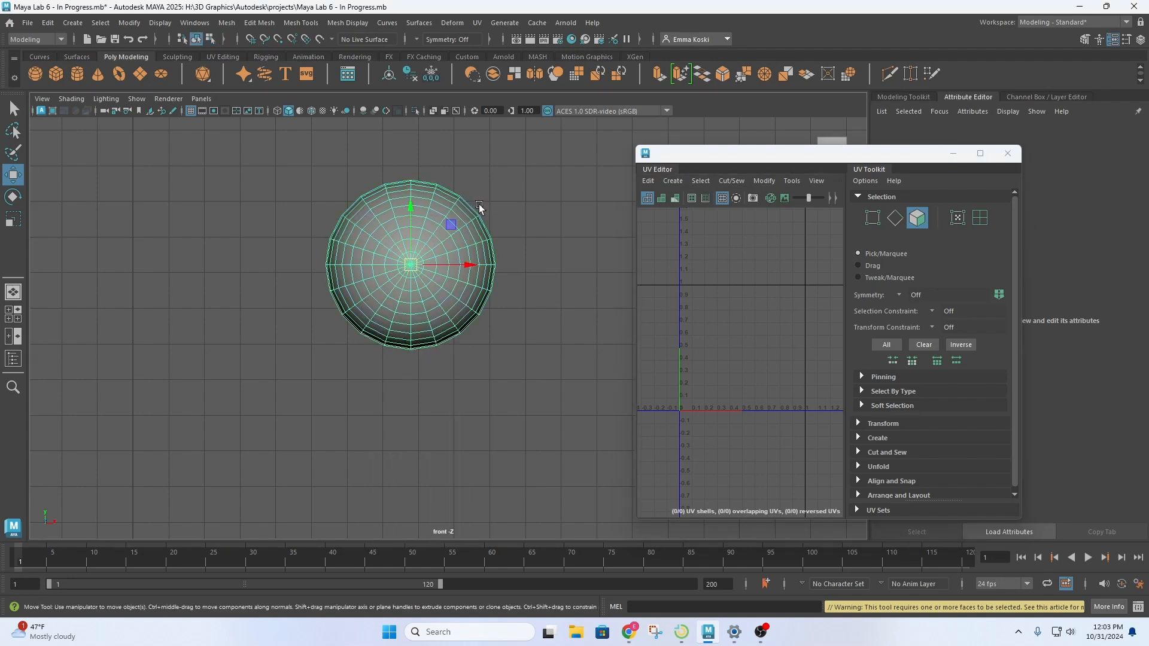
left_click(672, 181)
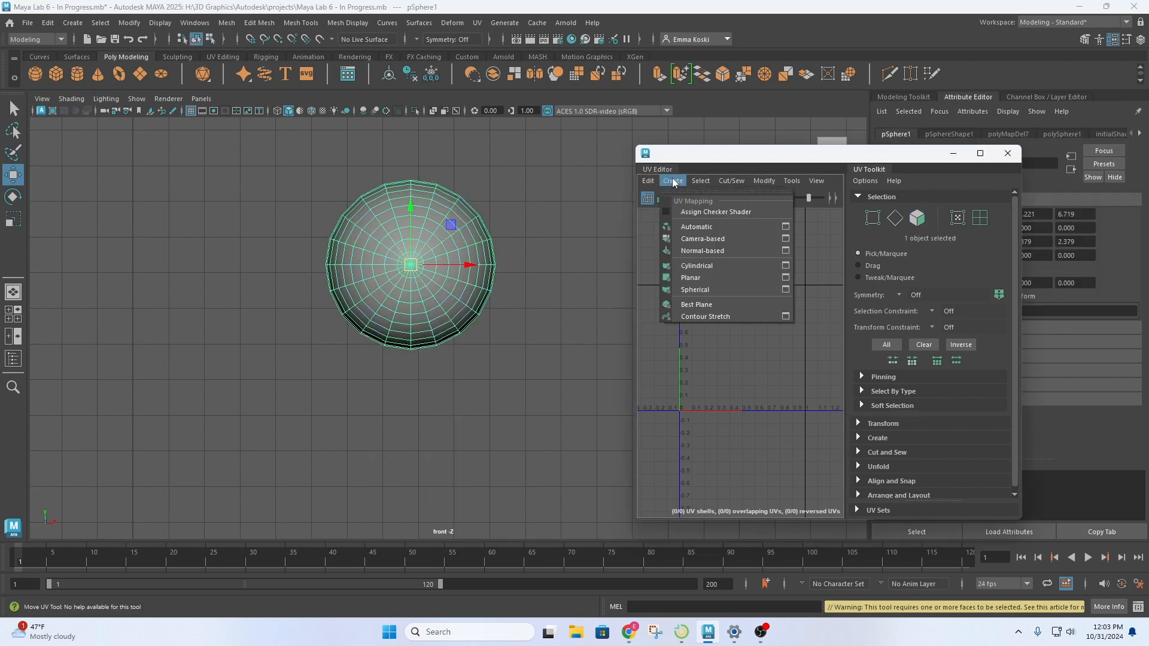
left_click(710, 242)
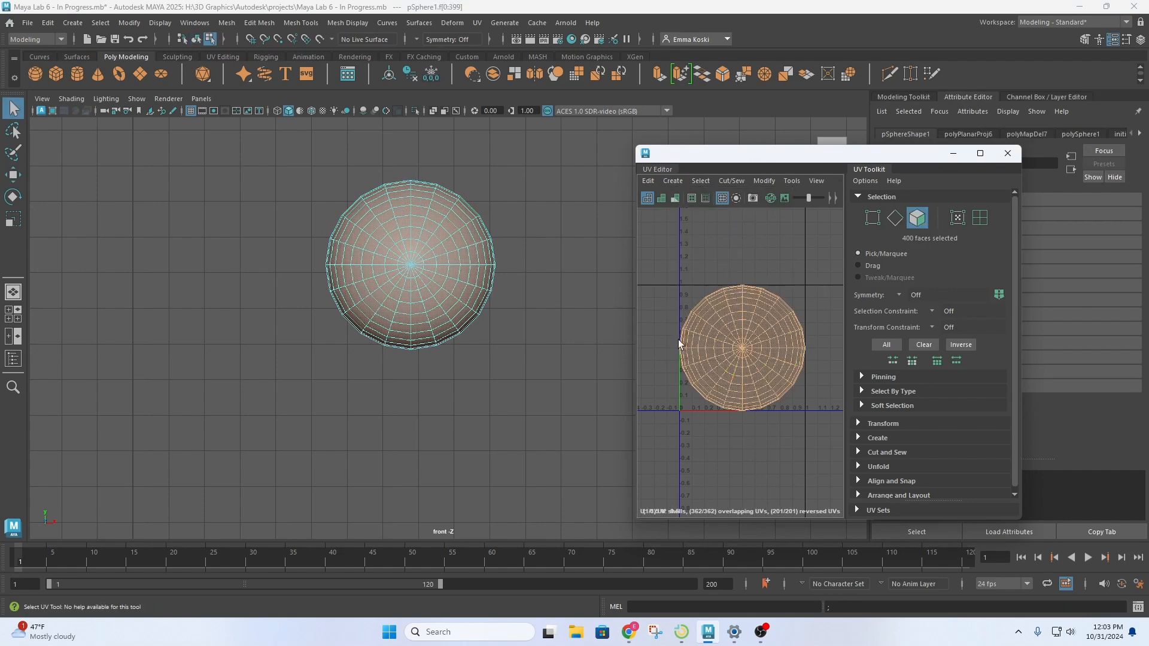
left_click(772, 249)
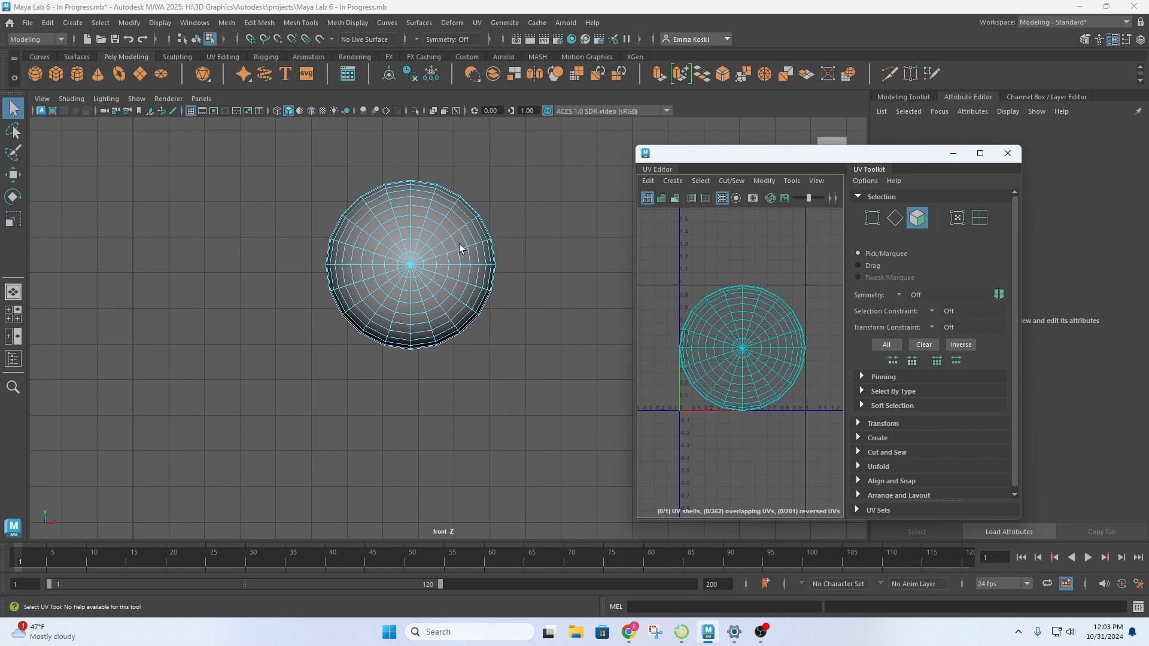
left_click(503, 203)
Return to the perspective view and select the second ring of faces from the sphere's front pole to locate it in the UVs
key("space")
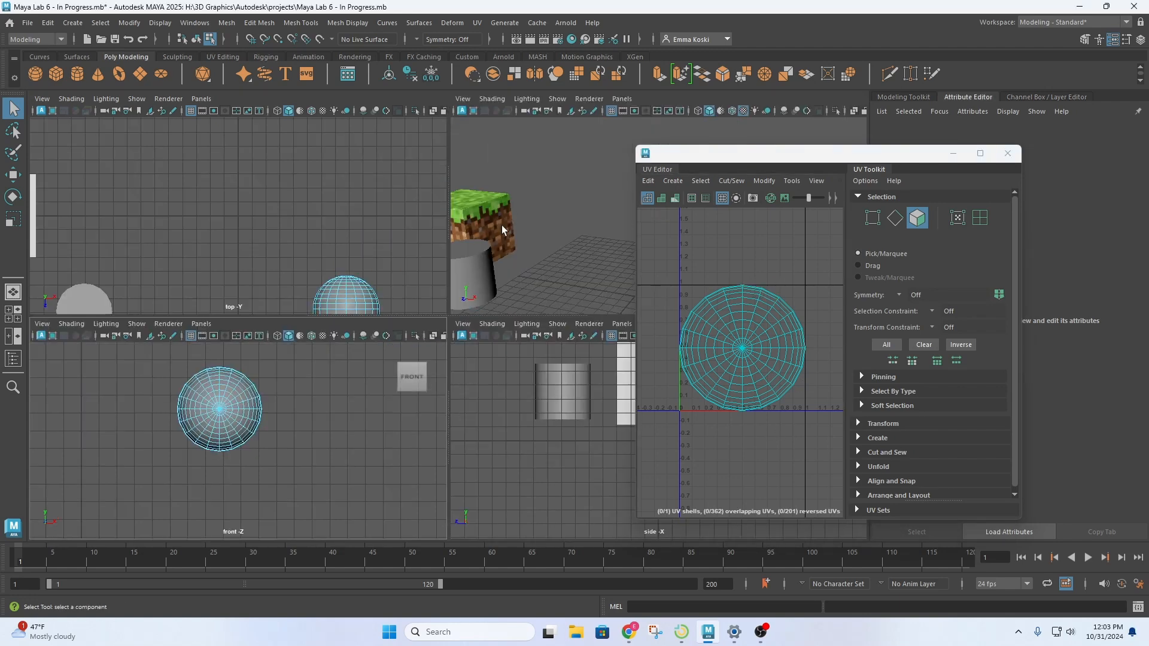
key("space")
key("f")
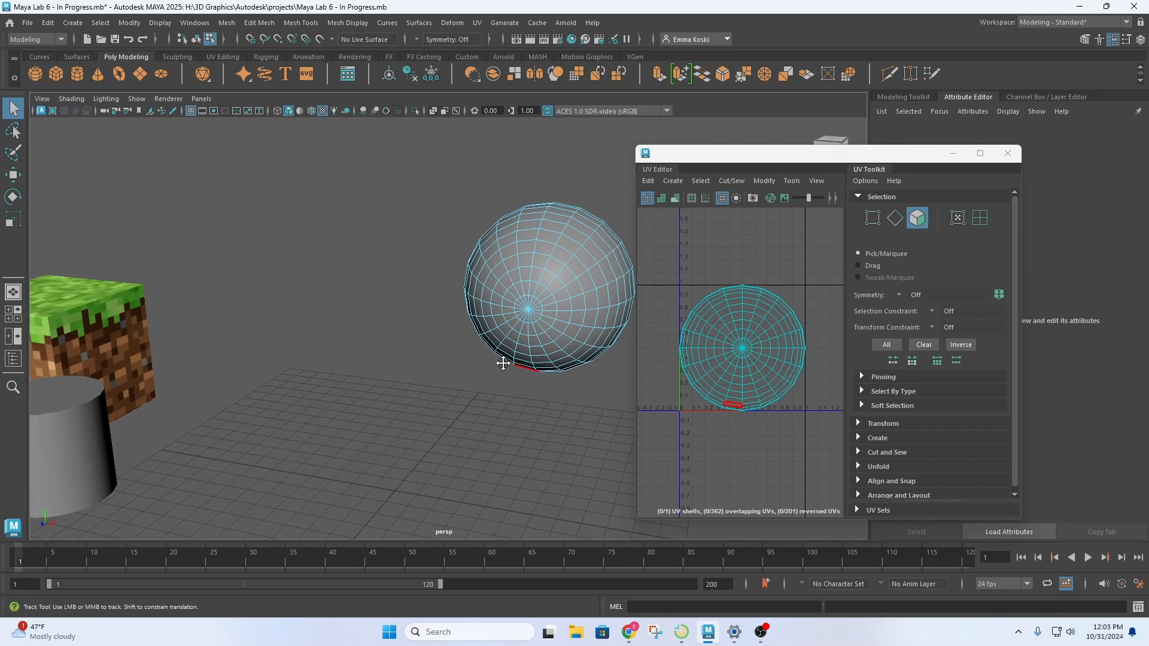
left_click_drag(545, 288, 492, 311, "alt")
middle_click_drag(492, 311, 558, 286, "alt")
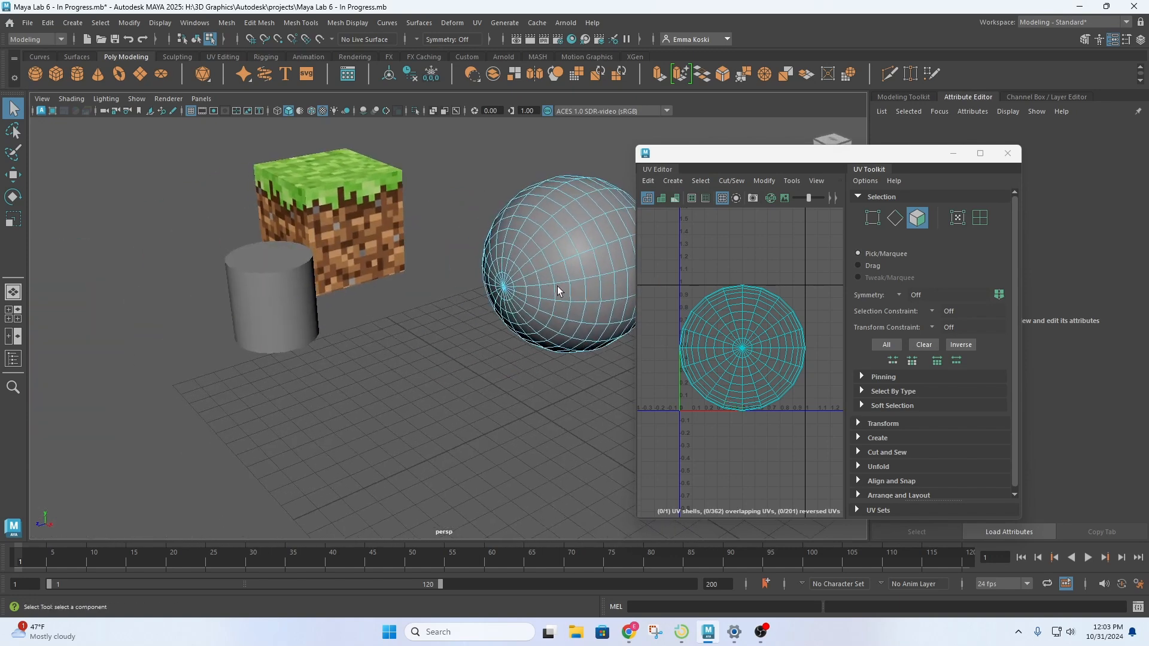
left_click(513, 271)
double_click(520, 275)
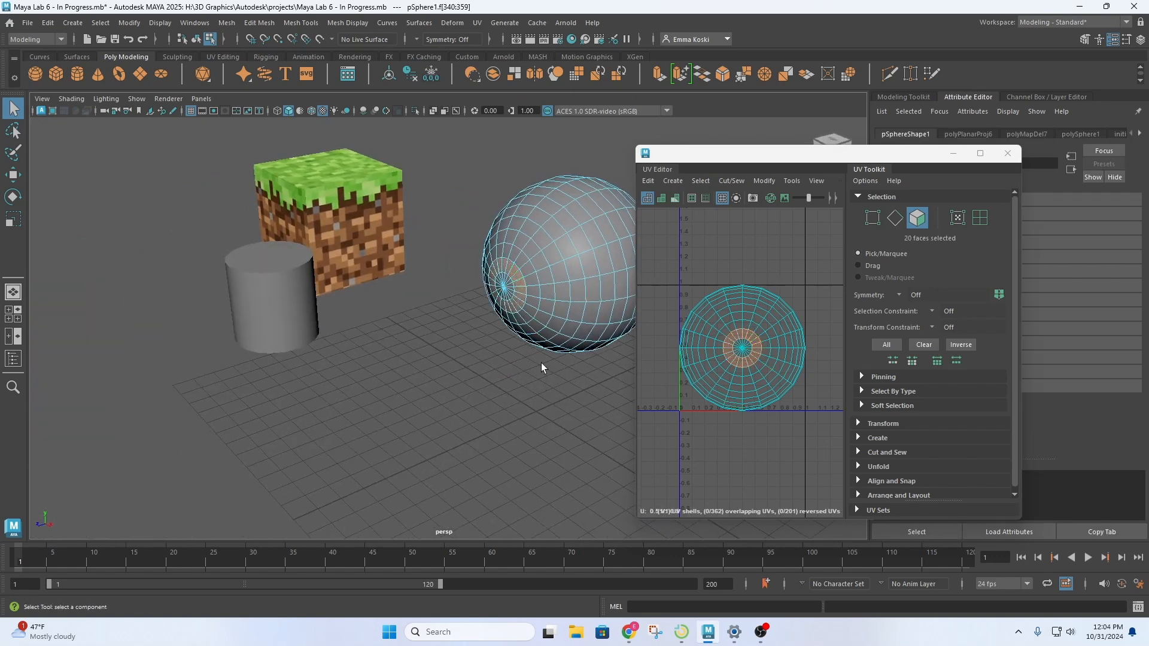
Select the fourth ring of faces from the sphere's rear pole to locate it in the UVs
middle_click_drag(541, 362, 216, 344, "alt")
left_click_drag(216, 343, 150, 334, "alt")
middle_click_drag(526, 264, 359, 271, "alt")
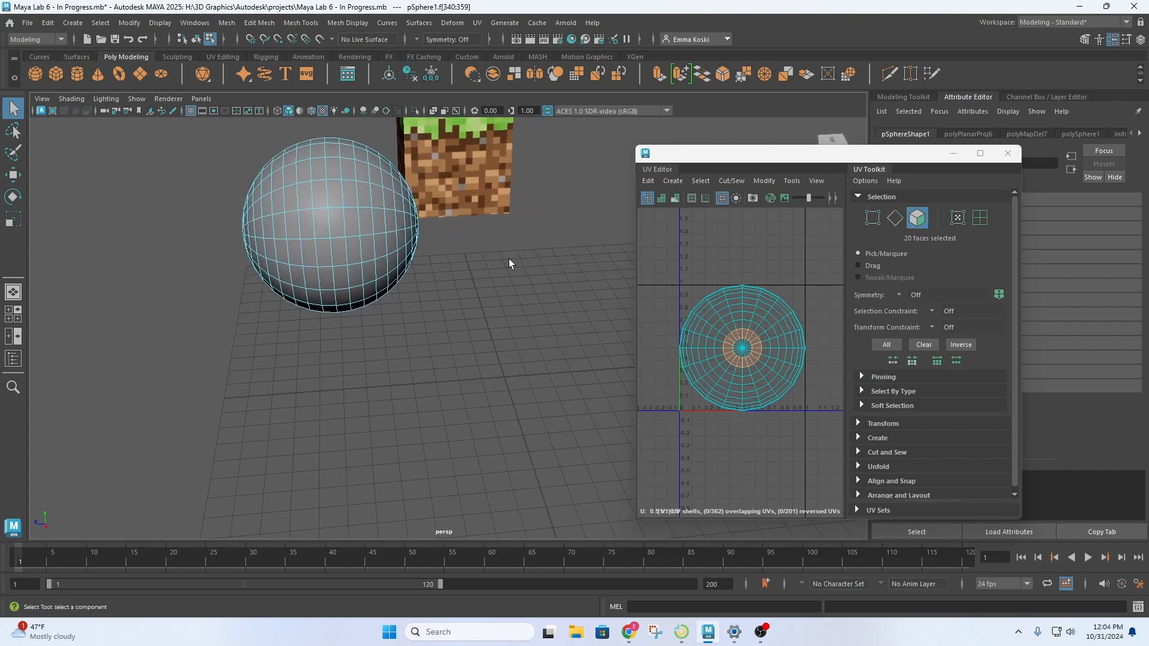
left_click_drag(509, 258, 486, 252, "alt")
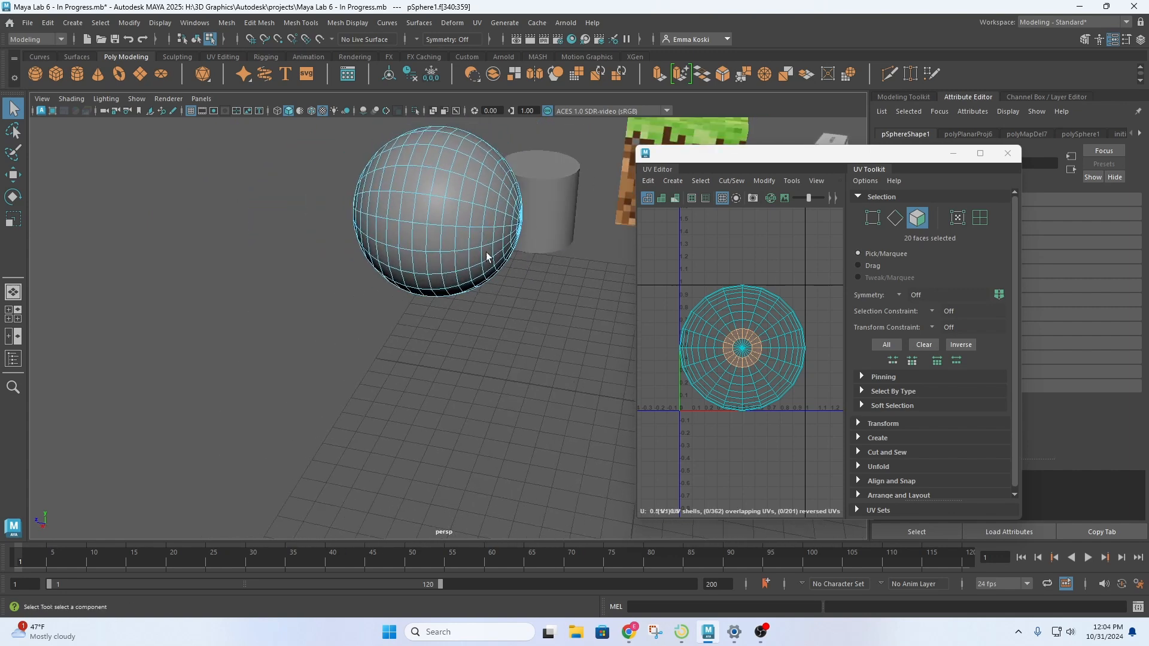
left_click(500, 220)
double_click(504, 206, "shift")
Add the front ring of faces to the selection and compare how the front and rear rings lie in the UV layout
left_click_drag(423, 297, 524, 292, "alt")
middle_click_drag(293, 321, 378, 331, "alt")
left_click_drag(377, 327, 410, 326, "alt")
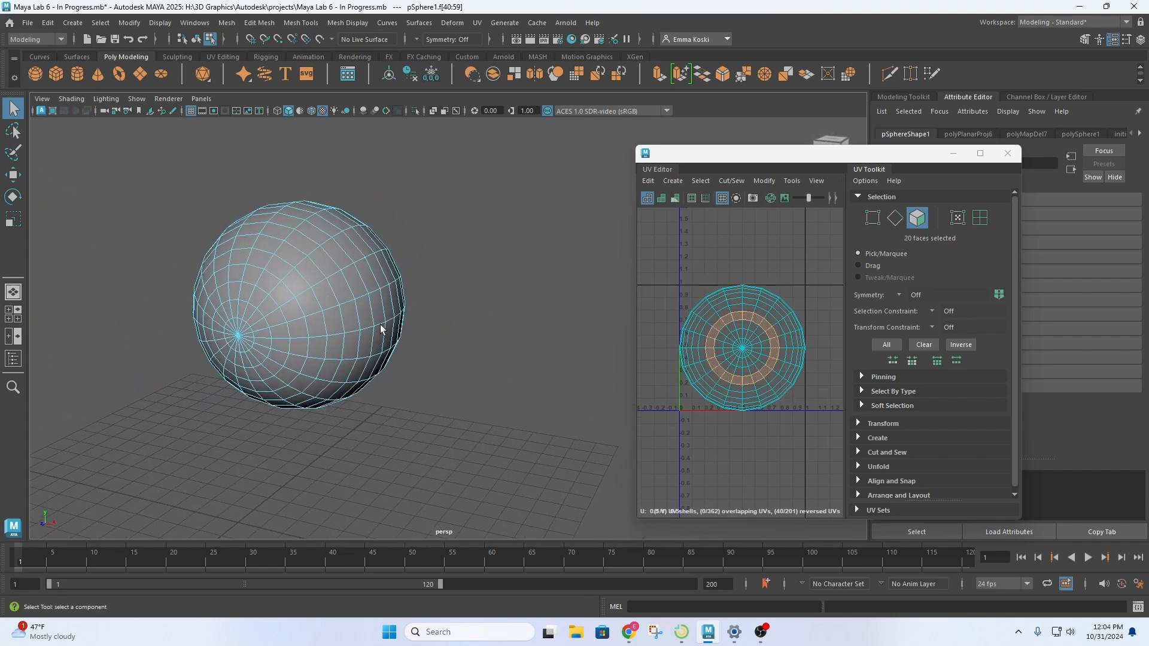
left_click(263, 326, "shift")
left_click(266, 333, "shift")
double_click(266, 333, "shift")
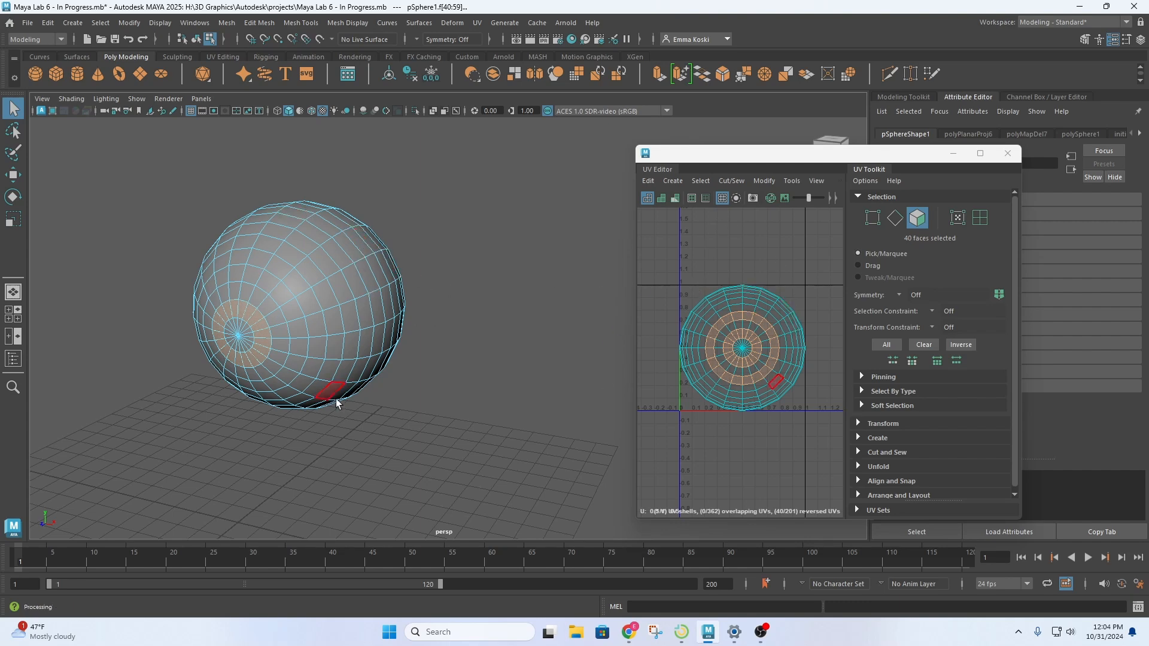
scroll(420, 325, "down", 3)
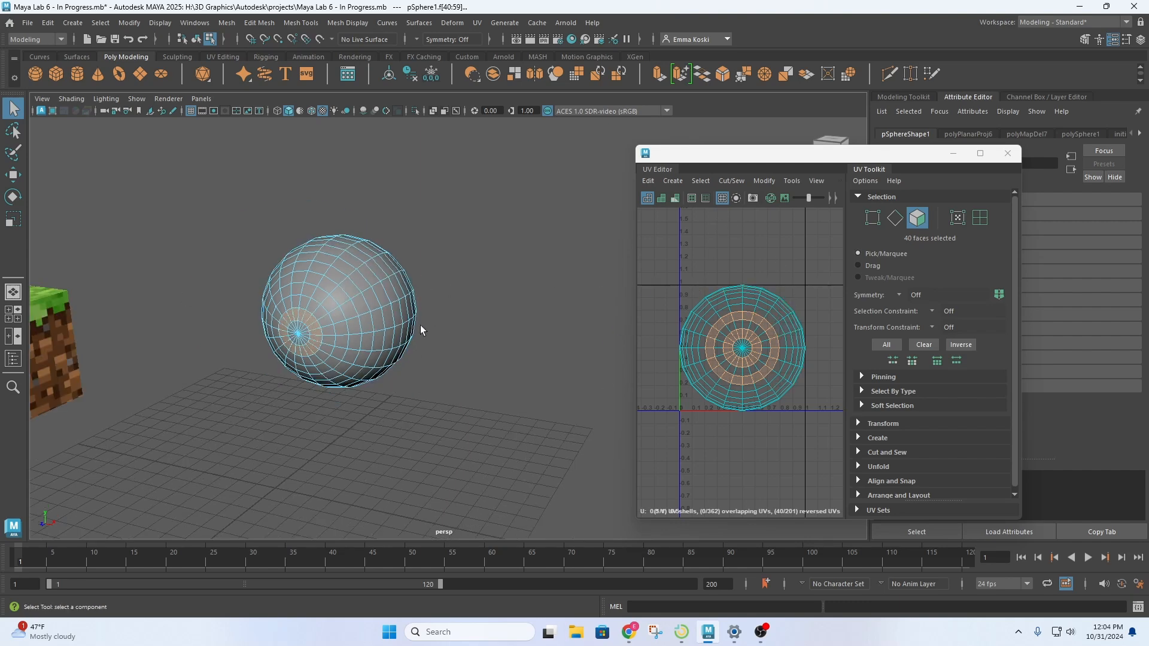
left_click_drag(491, 323, 441, 379, "alt")
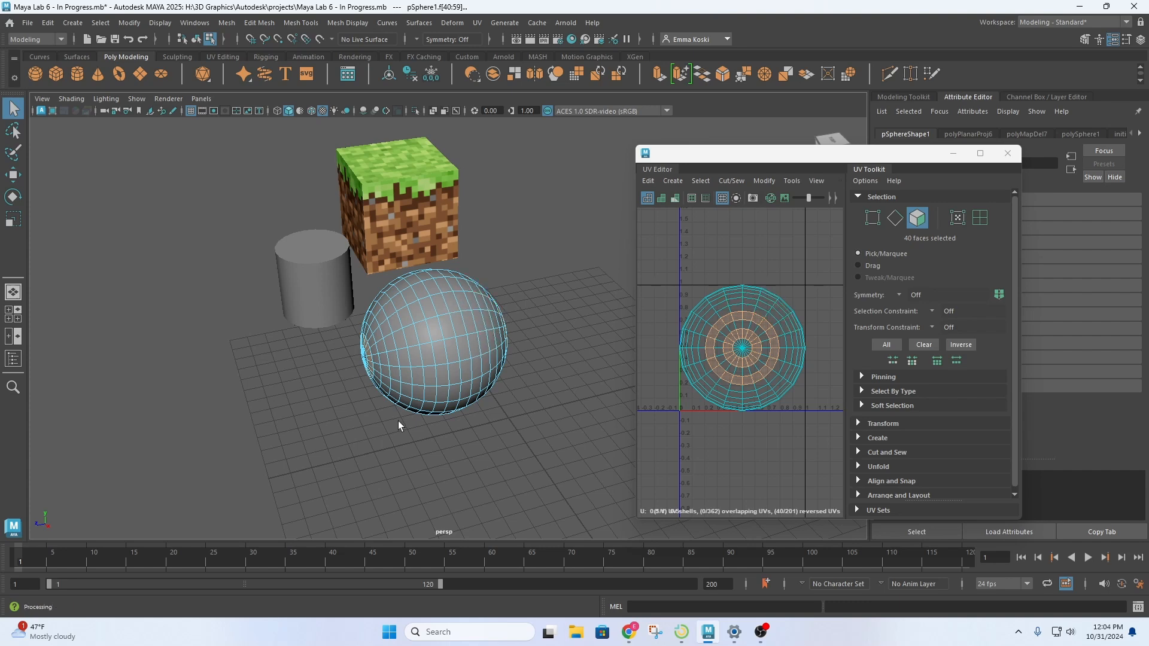
key("space")
key("space")
left_click_drag(587, 255, 354, 400, "alt")
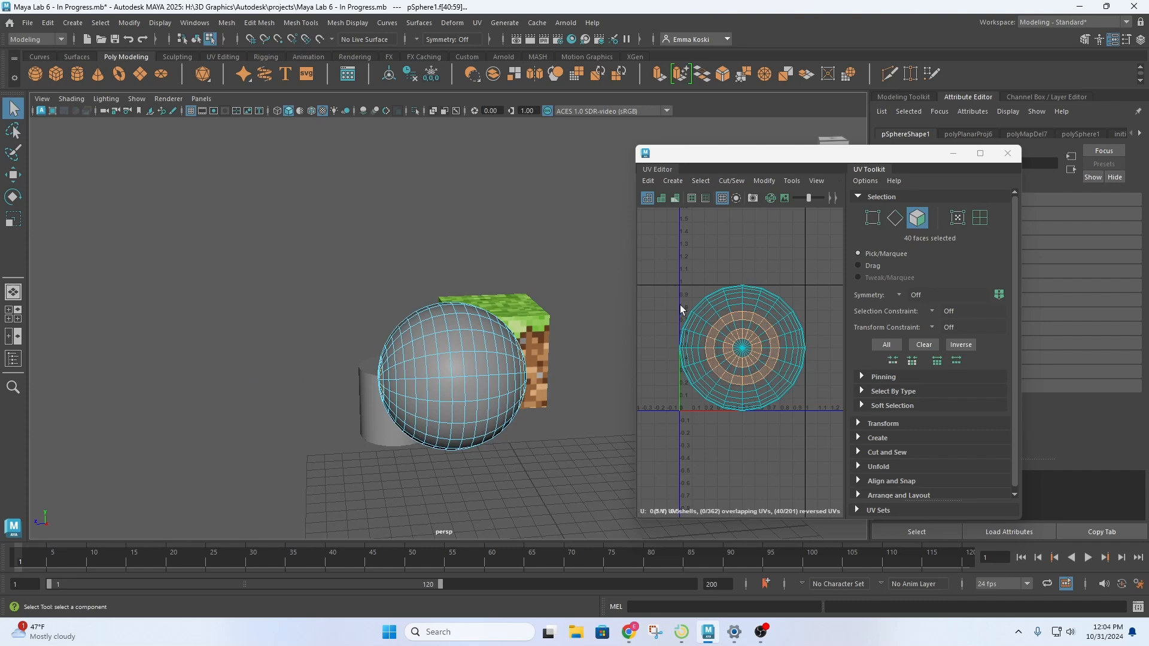
Switch to edge selection and select the sixth edge loop from the sphere's rear pole
right_click_drag(464, 335, 468, 242)
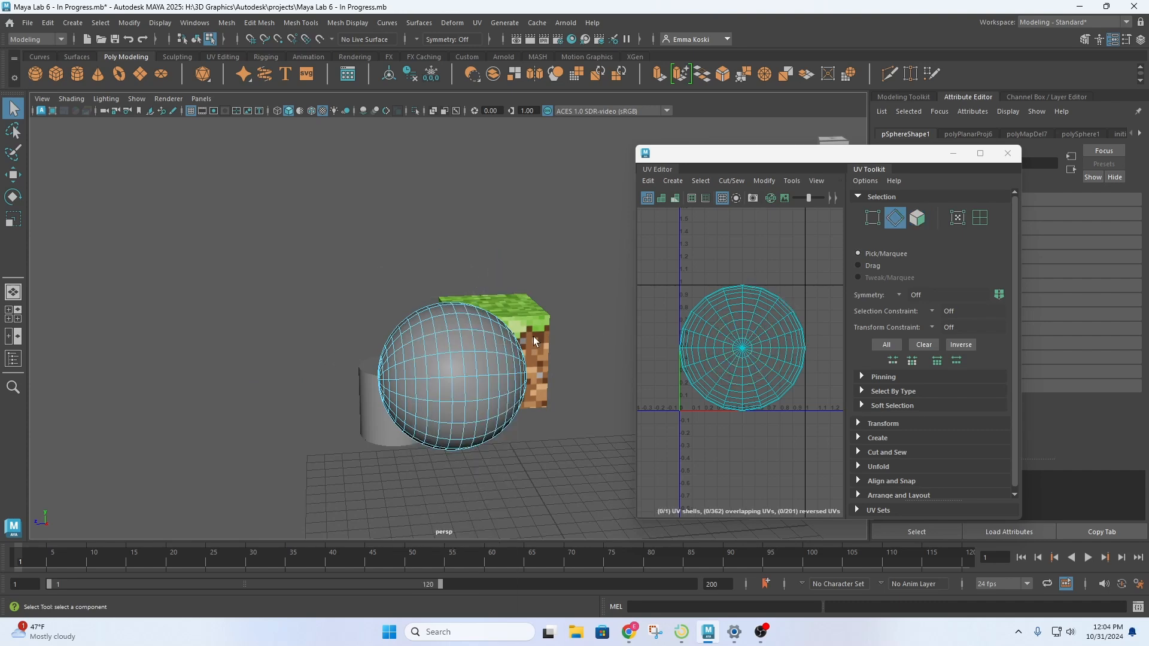
left_click_drag(535, 341, 506, 356, "alt")
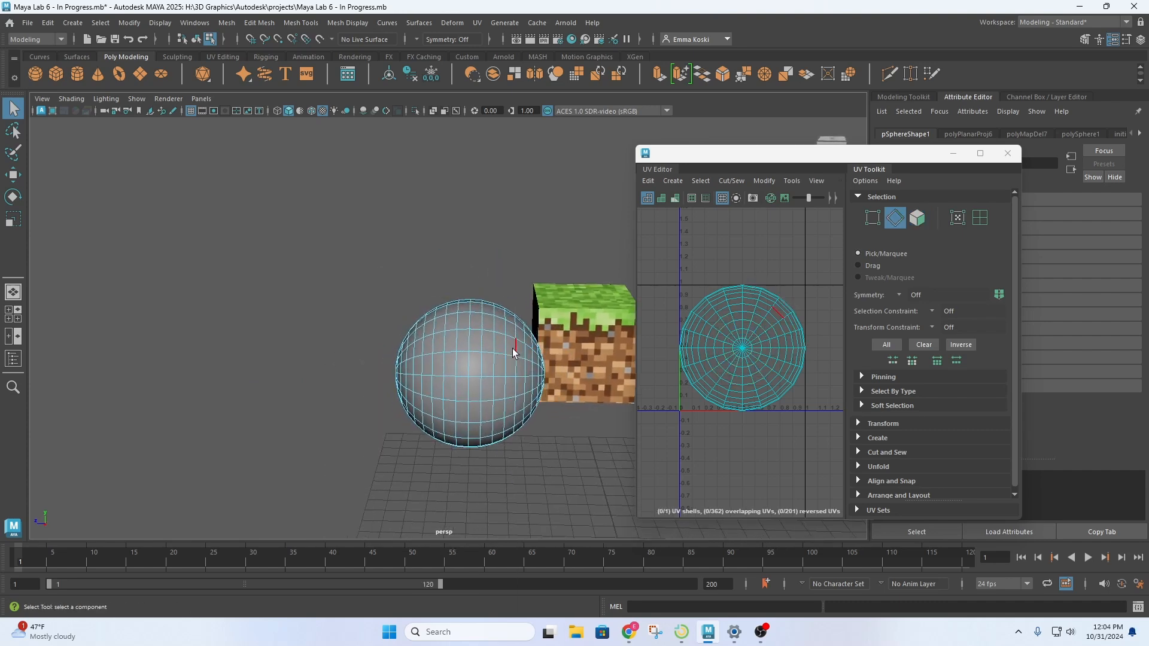
double_click(513, 347)
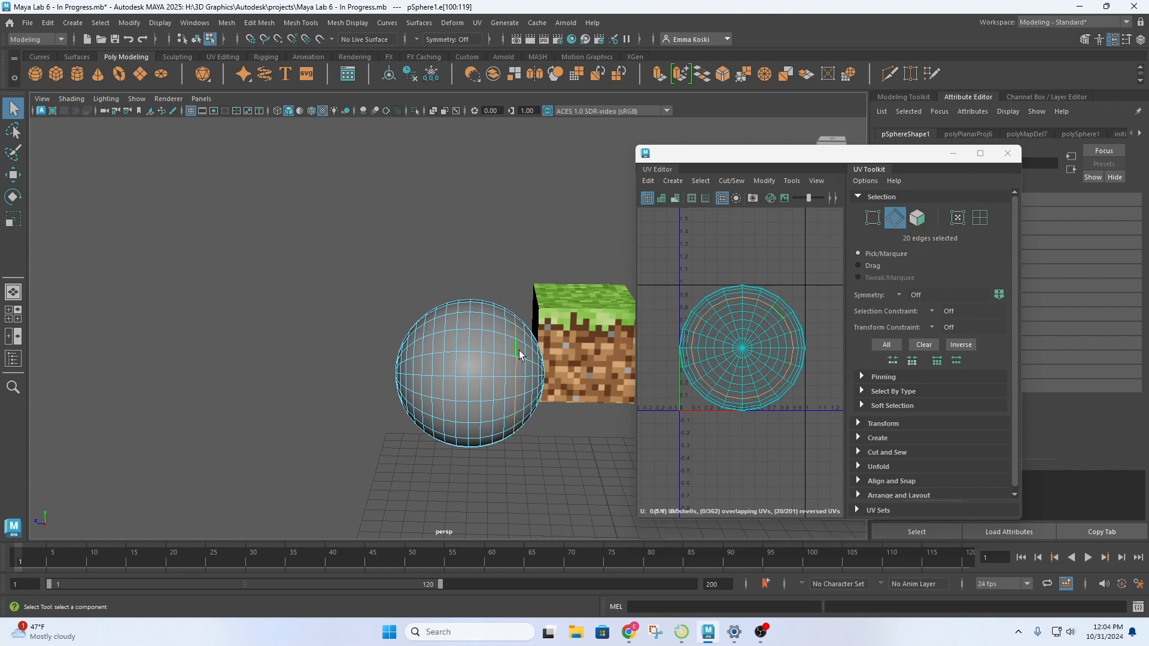
double_click(479, 341)
left_click_drag(472, 317, 484, 407, "alt")
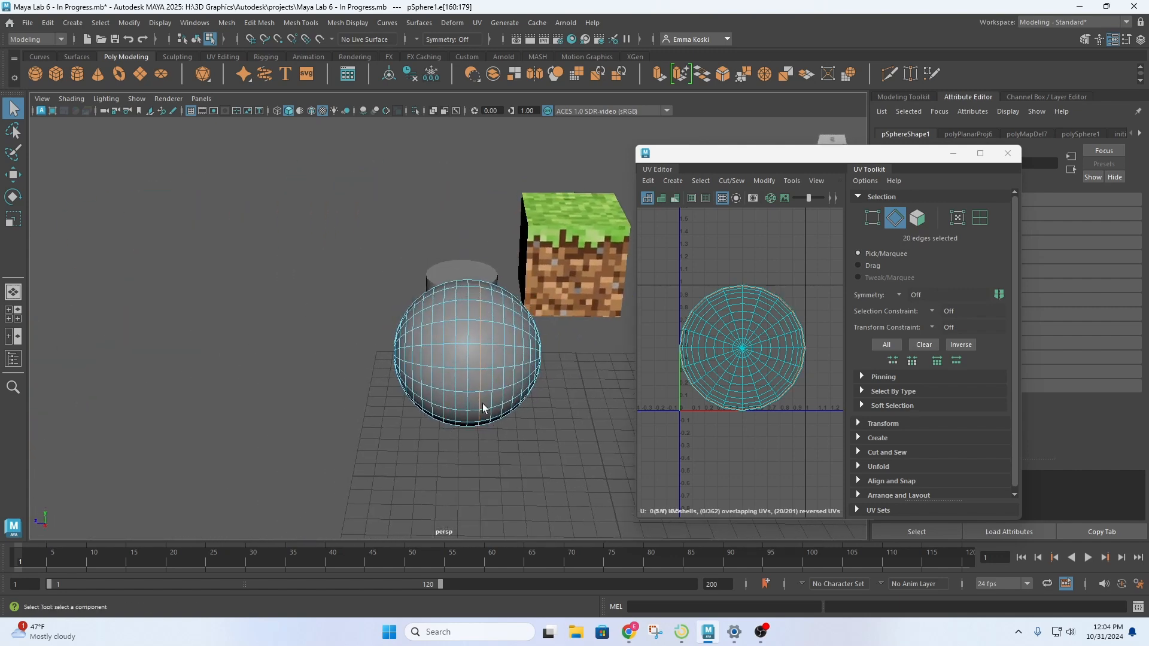
double_click(503, 322)
left_click(515, 323)
Check the selected edge loop around the sphere and cut the UVs along it
left_click_drag(467, 351, 483, 393, "alt")
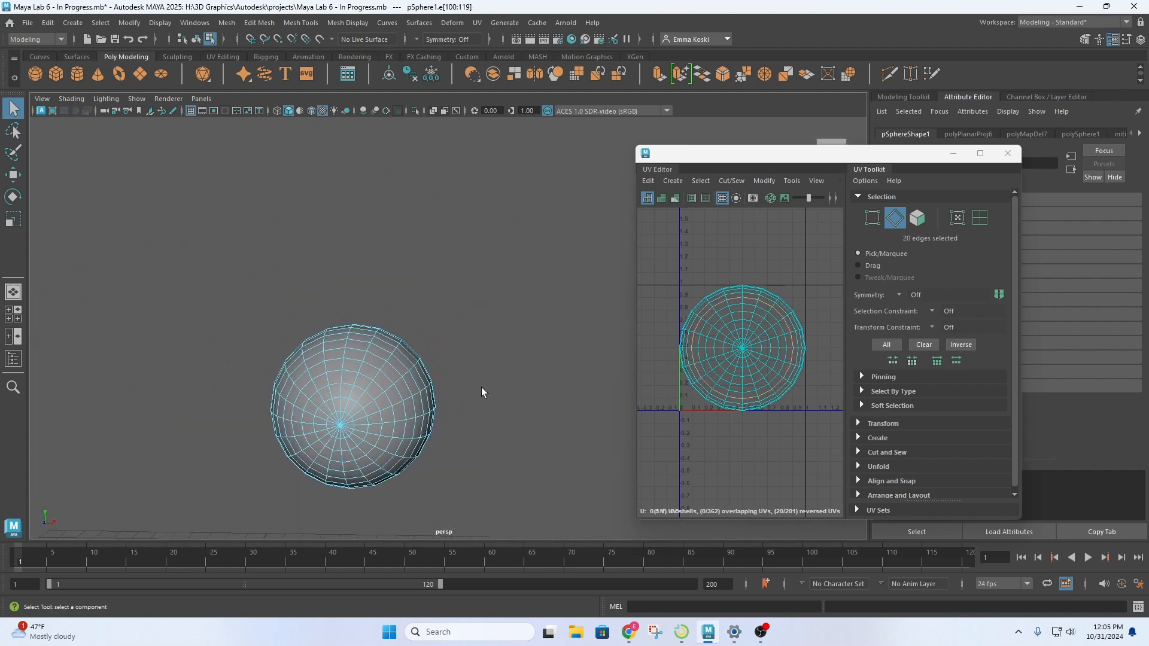
middle_click_drag(482, 392, 532, 361, "alt")
left_click_drag(544, 361, 533, 313, "alt")
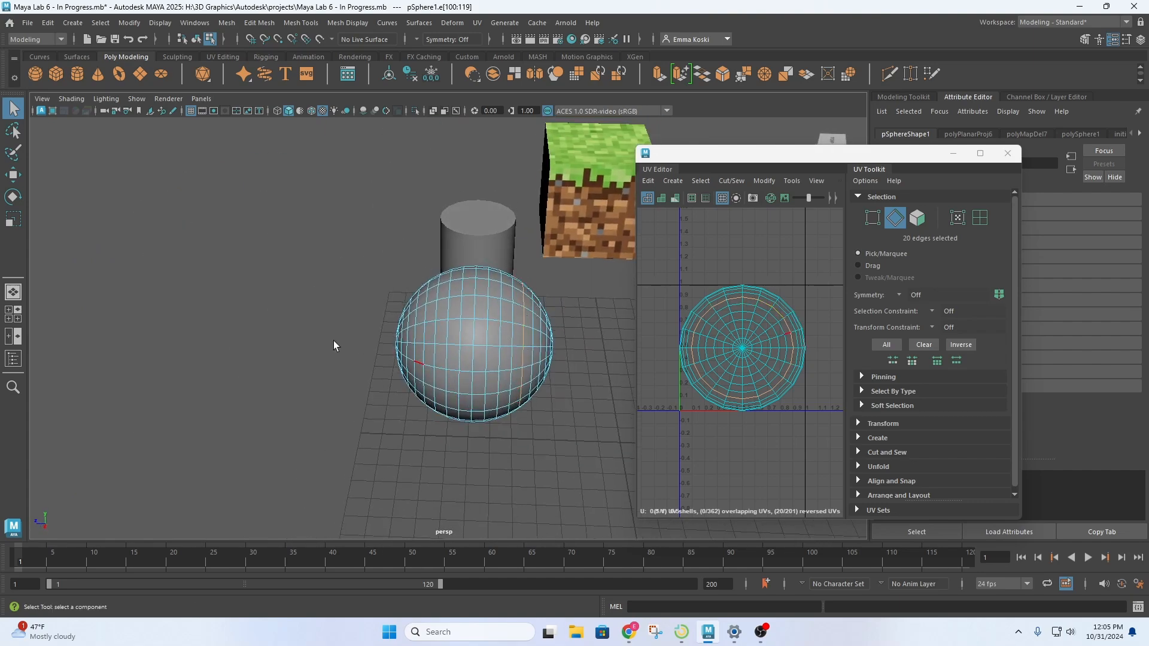
left_click_drag(334, 345, 543, 319, "alt")
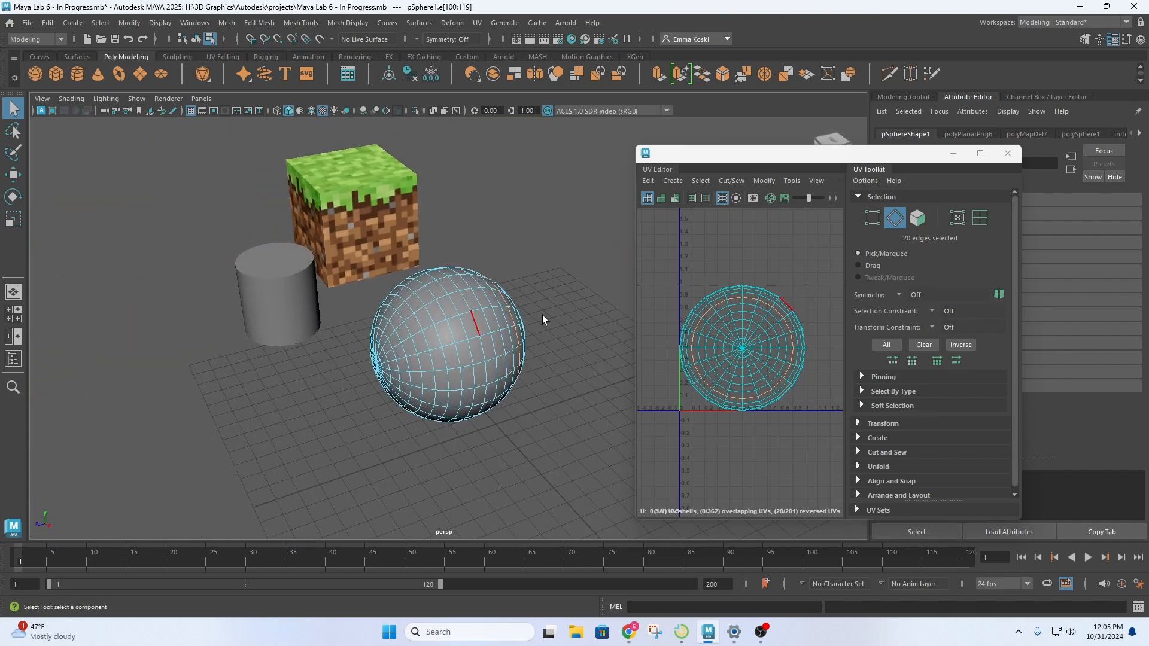
left_click(729, 182)
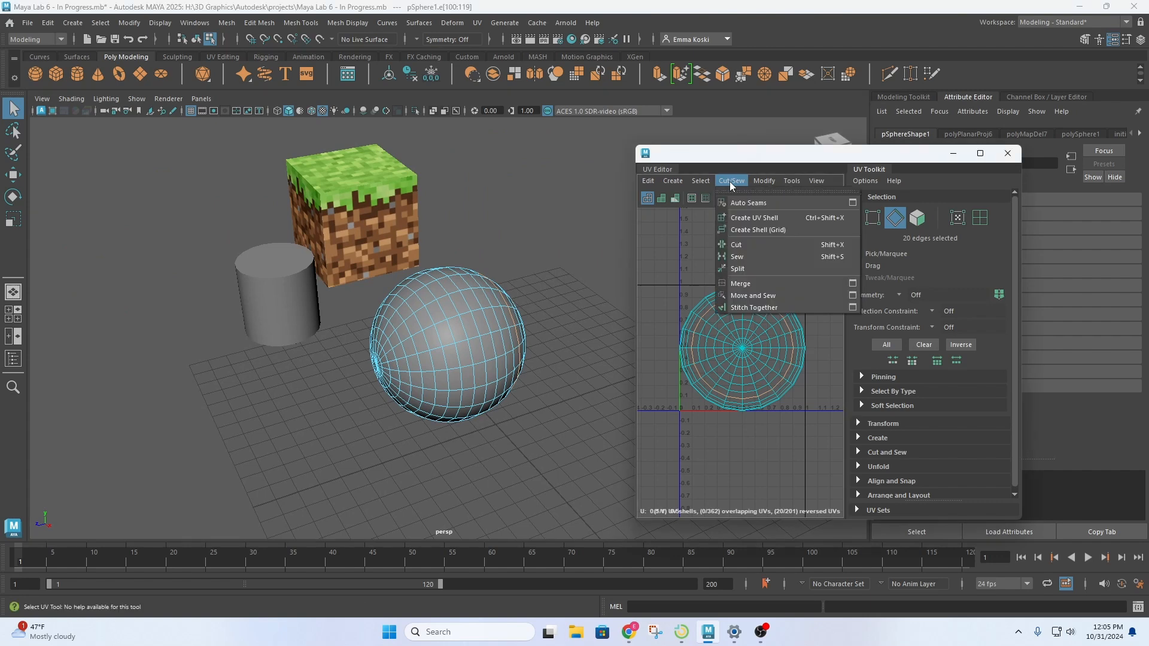
left_click(751, 244)
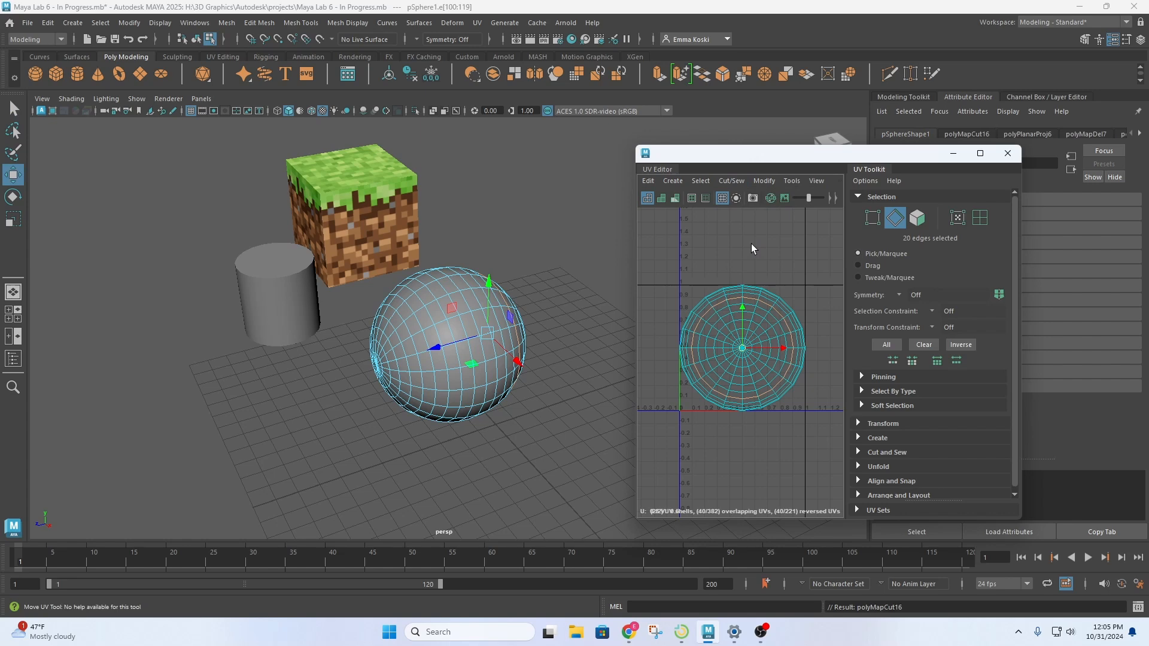
Switch the UV Editor to UV shell selection and select the smaller shell covering the sphere's rear cap
right_click_drag(717, 301, 681, 283)
left_click(747, 312)
left_click(748, 313)
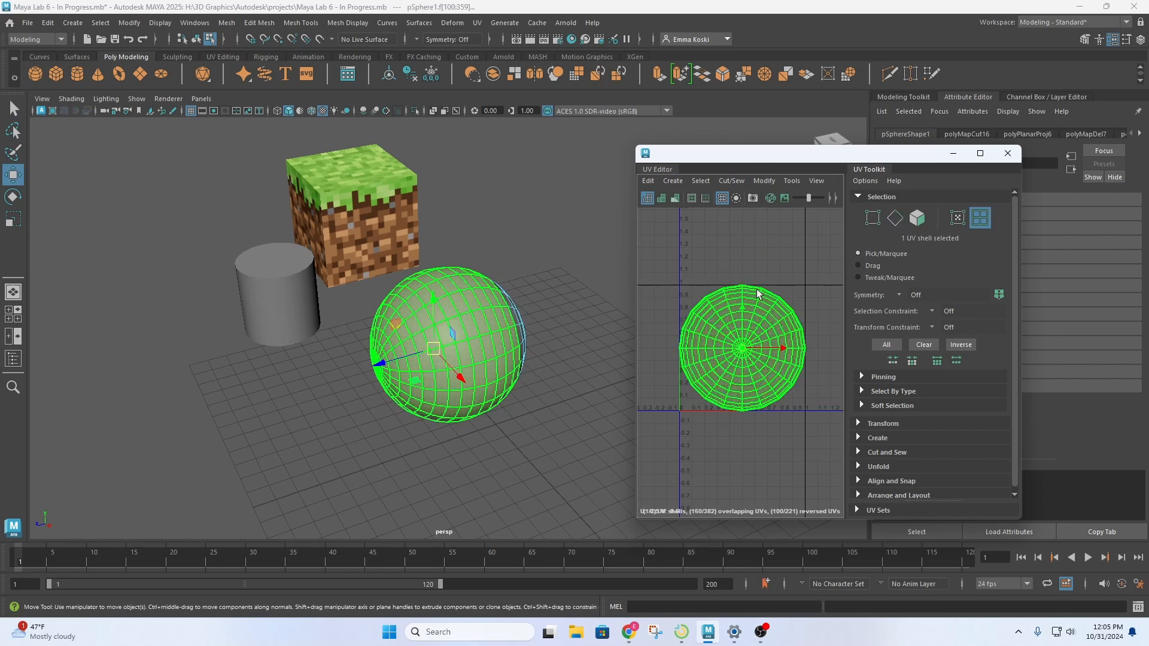
left_click(754, 315)
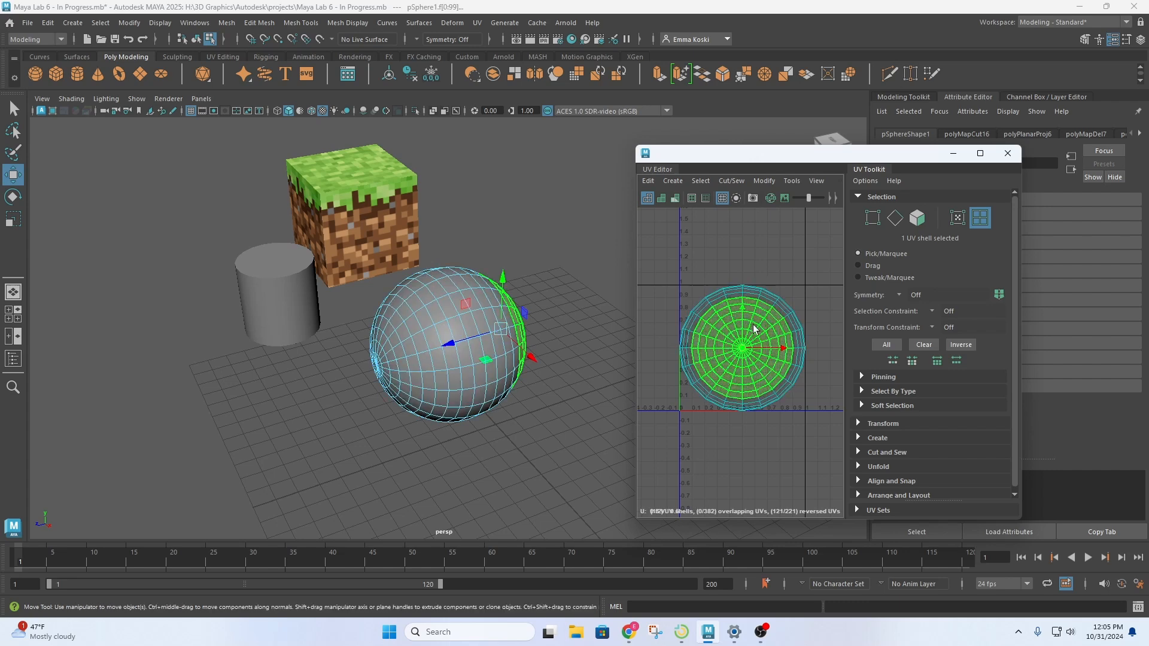
Select both of the sphere's UV shells, delete all its UVs, and return the sphere to object selection
left_click(756, 300)
right_click_drag(709, 242, 648, 231)
left_click_drag(666, 246, 828, 450)
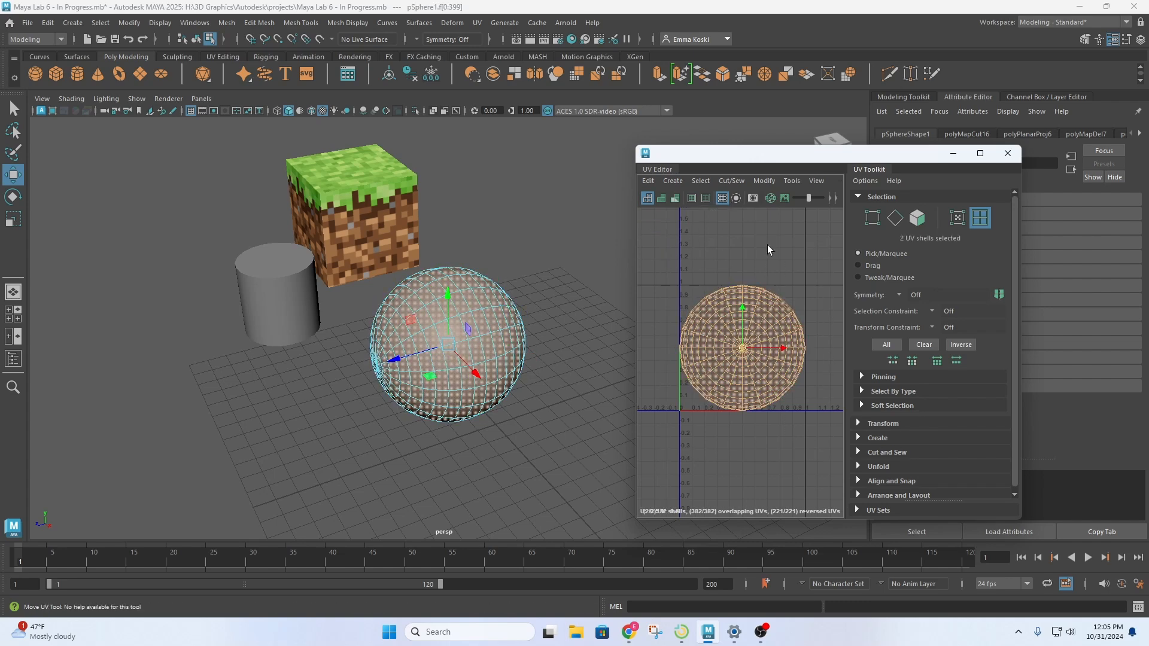
key("Delete")
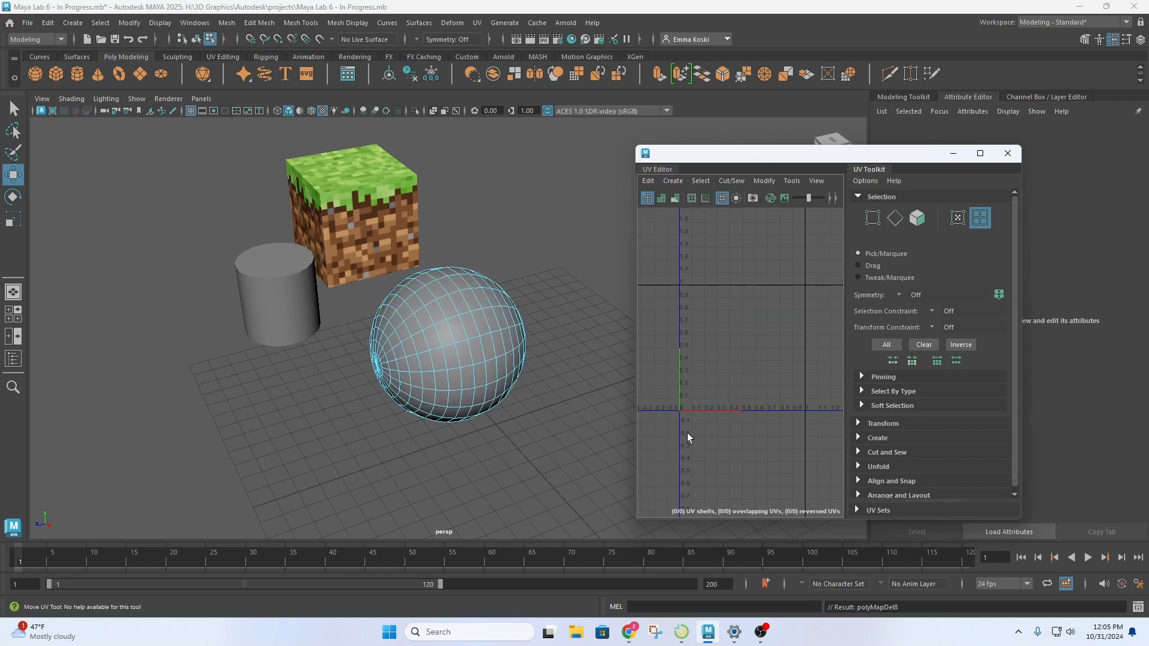
right_click_drag(433, 308, 493, 281)
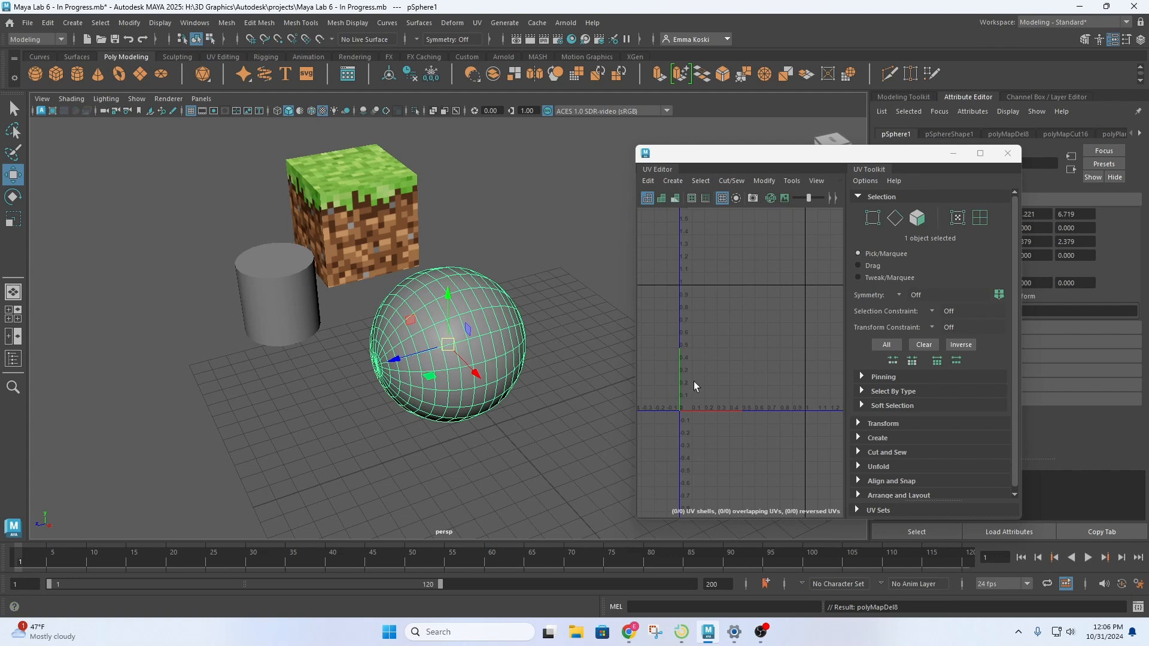
Close the UV Editor and reopen it for the selected sphere
left_click(1007, 154)
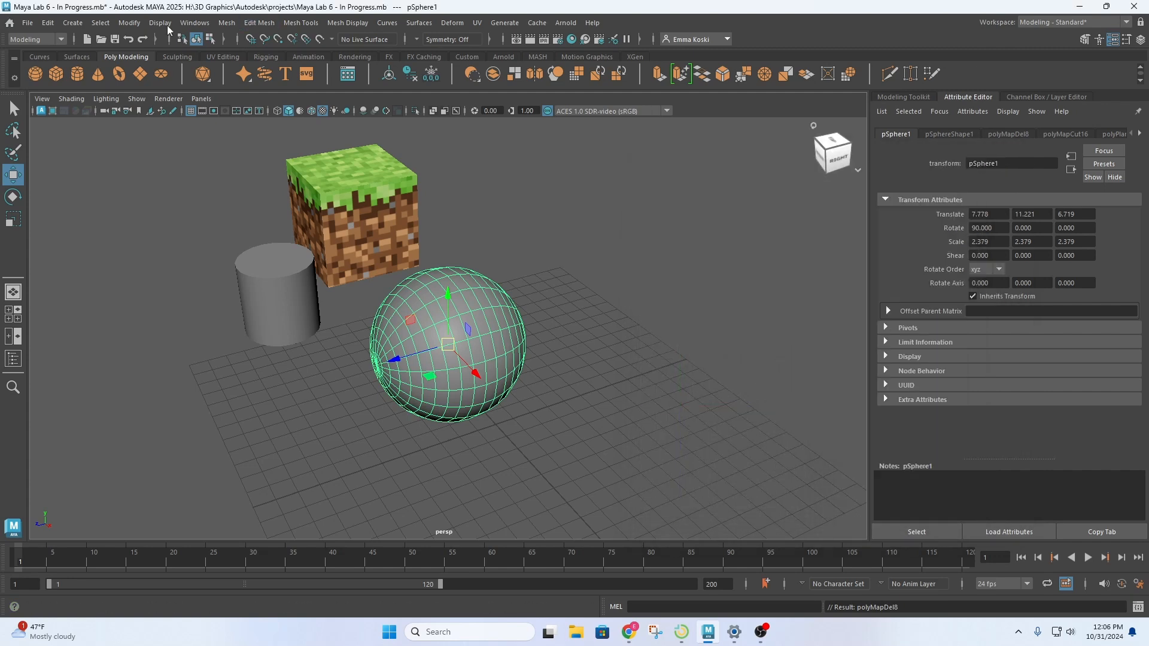
left_click(186, 27)
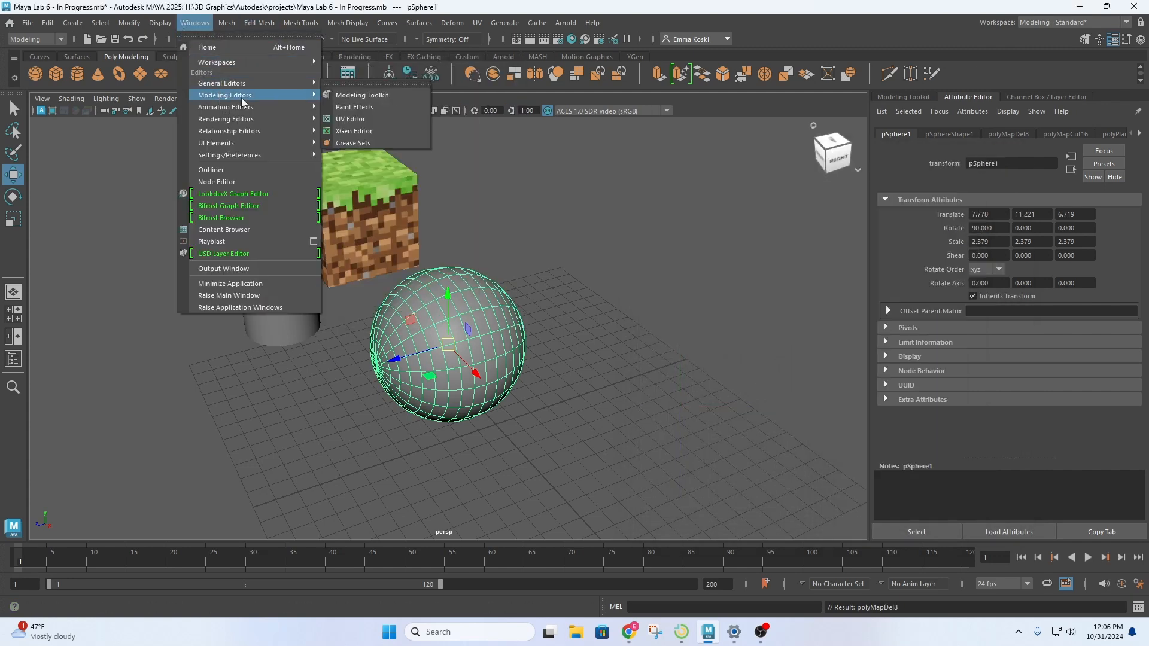
mouse_move(278, 95)
left_click(350, 120)
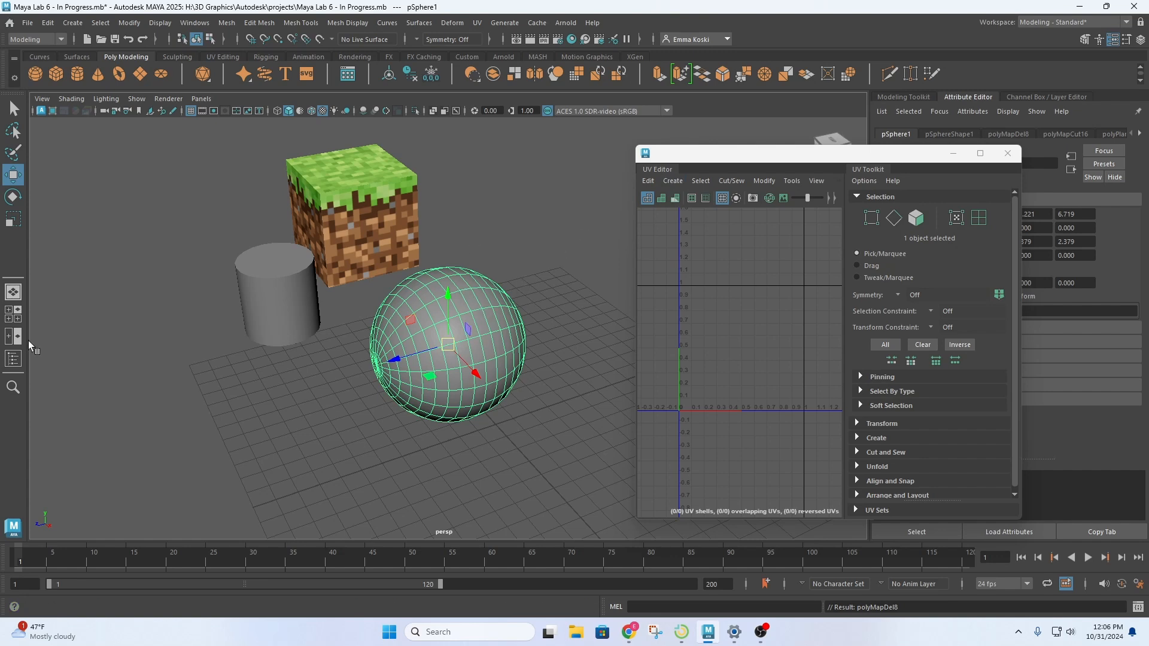
left_click(14, 359)
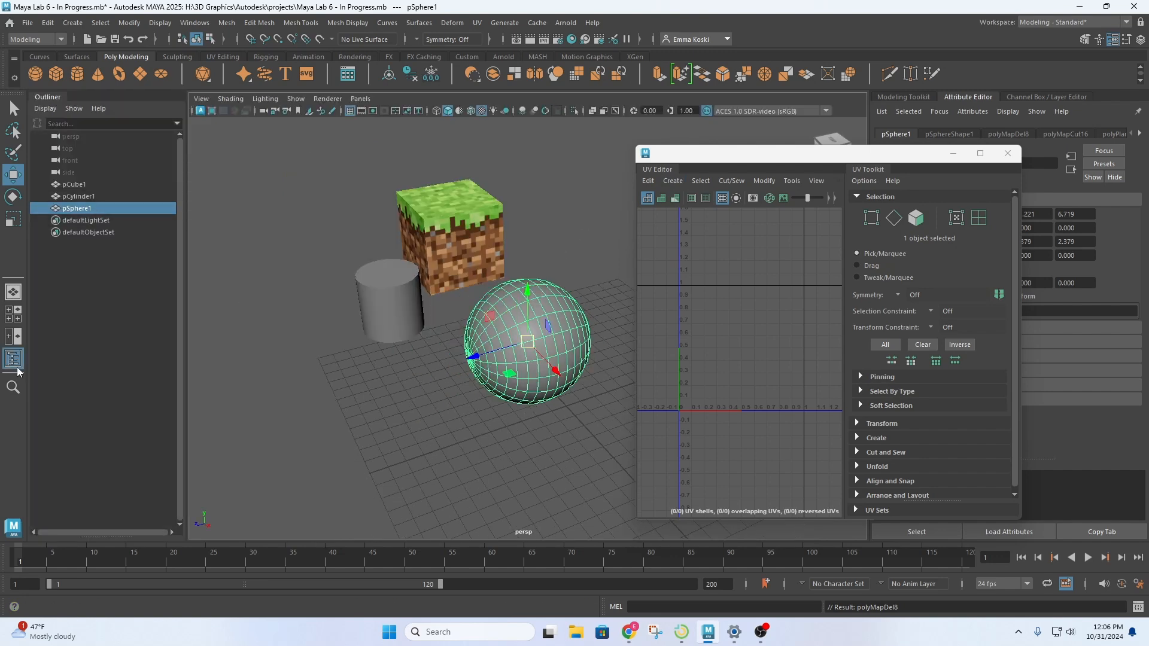
left_click(16, 363)
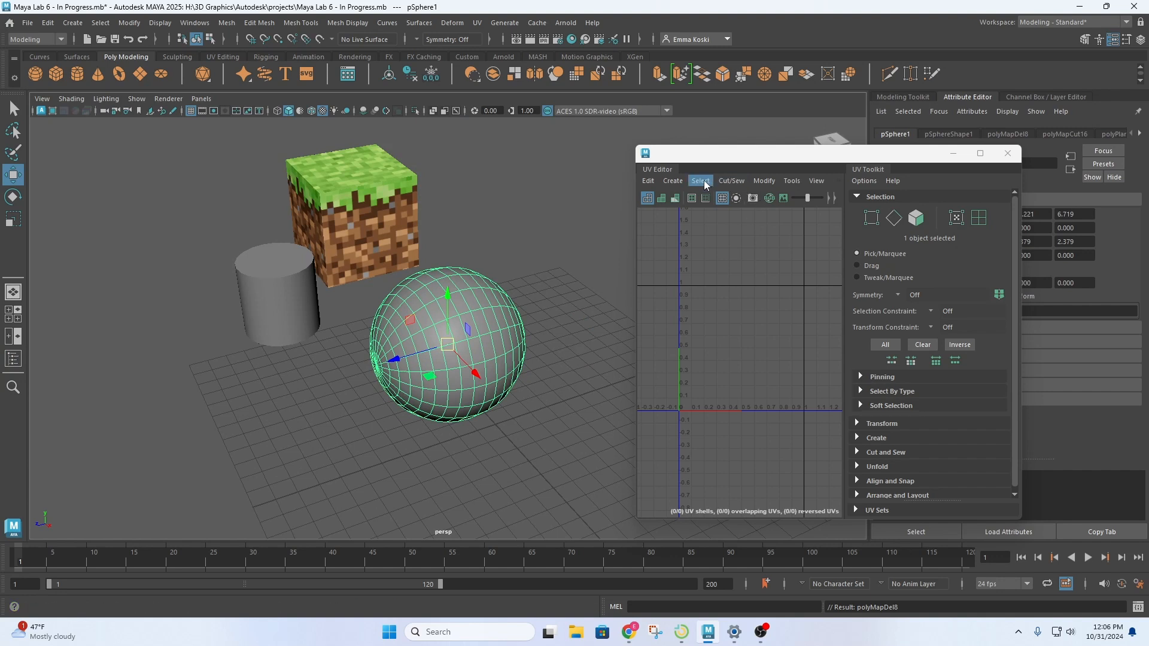
left_click(680, 180)
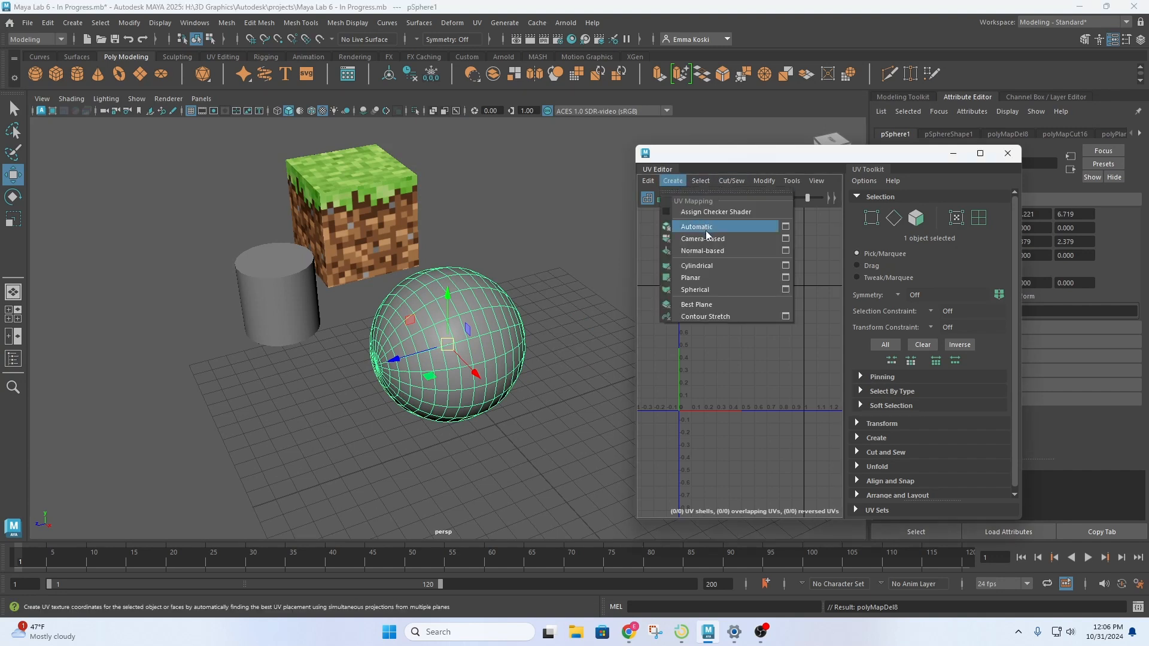
left_click(505, 246)
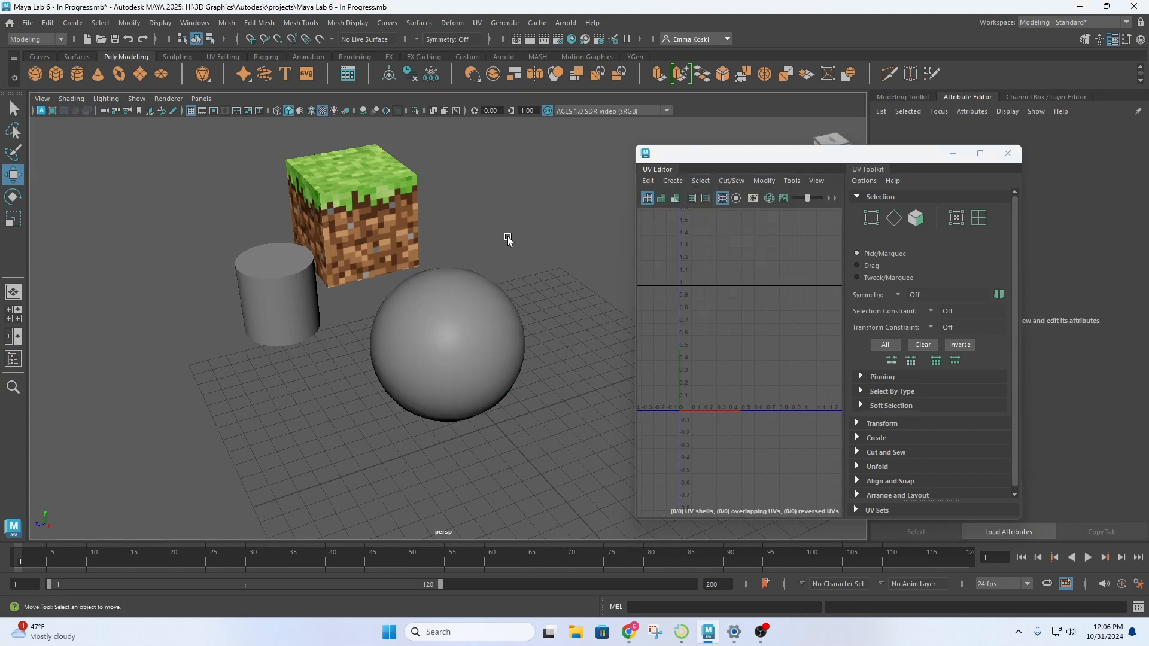
Select the sphere in the front view, check that its pole faces the camera, and return to the perspective view
key("space")
key("space")
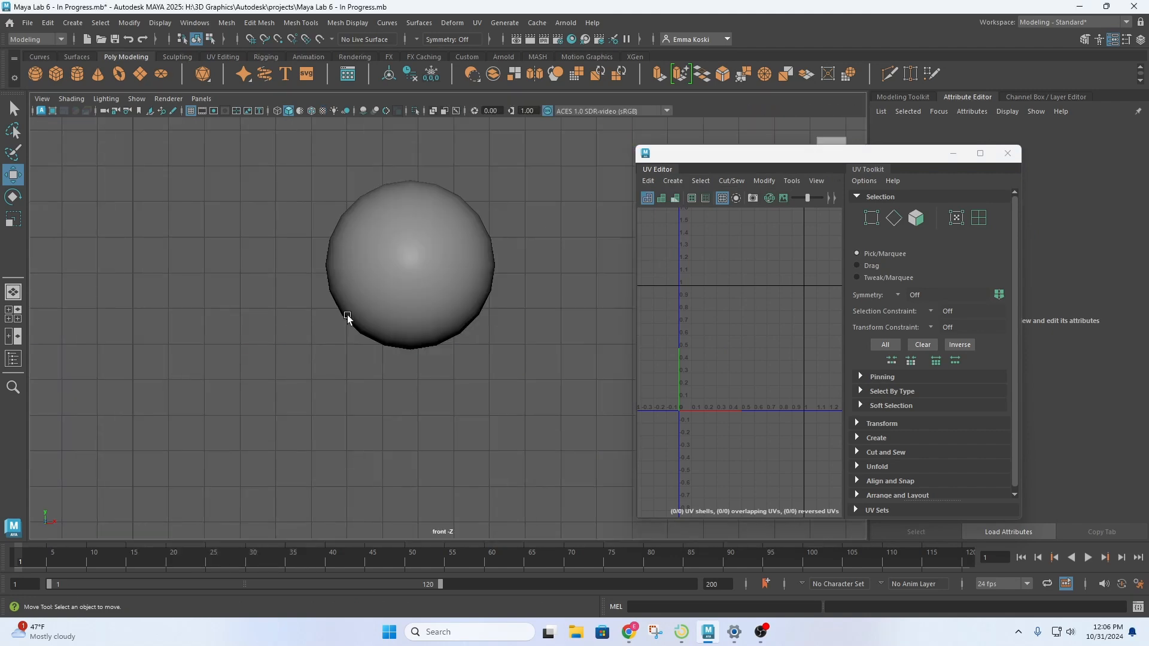
left_click(410, 267)
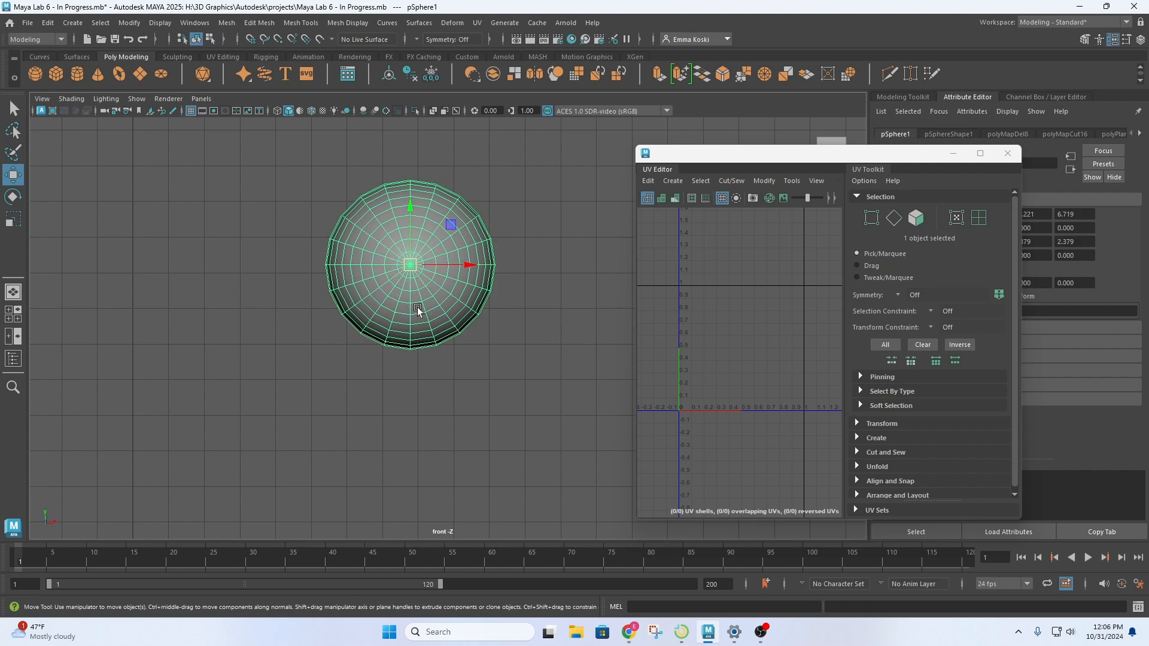
key("space")
key("space")
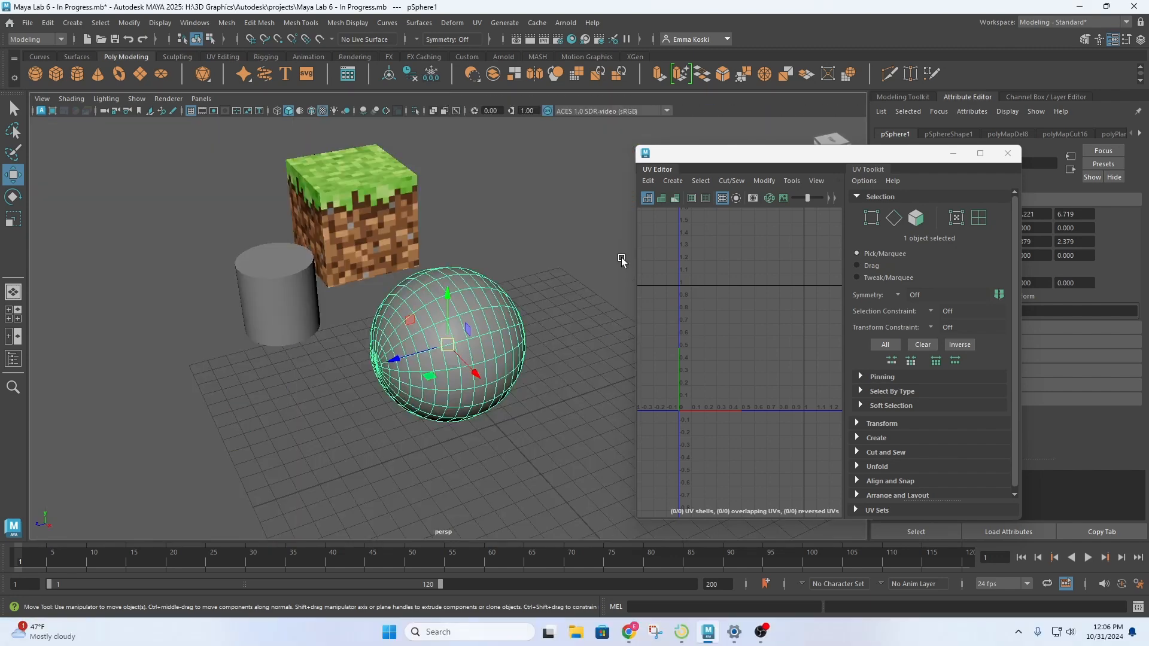
Tilt the sphere slightly about its X axis and restore its X rotation to 90 degrees
key("r")
key("e")
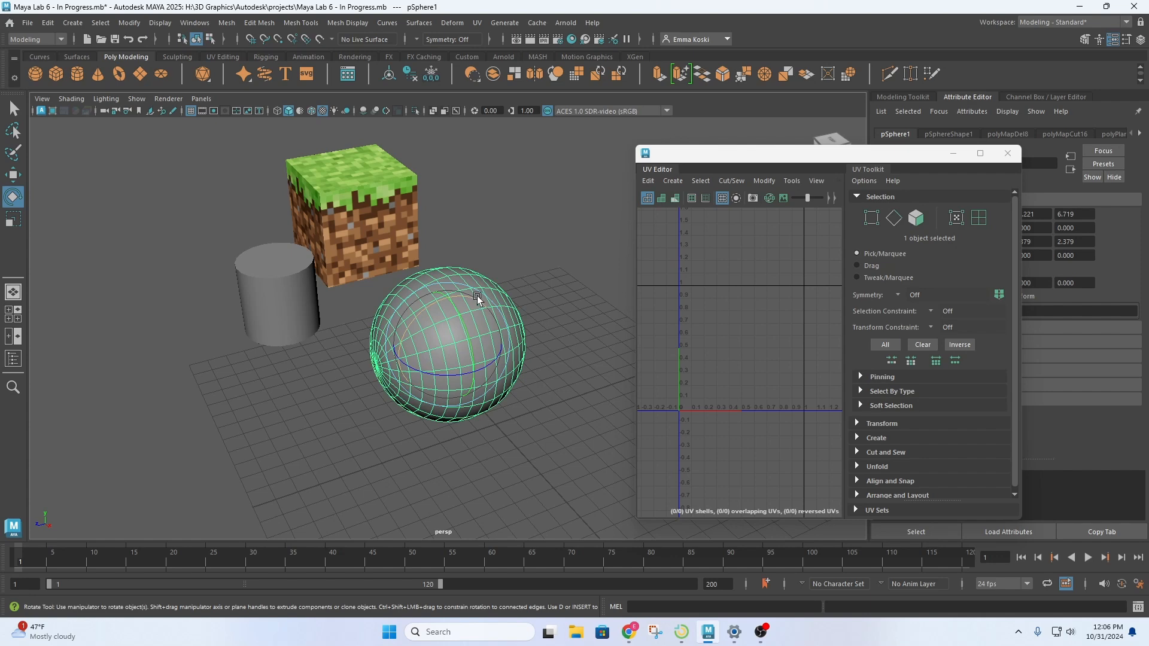
mouse_move(476, 296)
left_mouse_down()
mouse_move(466, 297)
mouse_move(488, 308)
left_mouse_up()
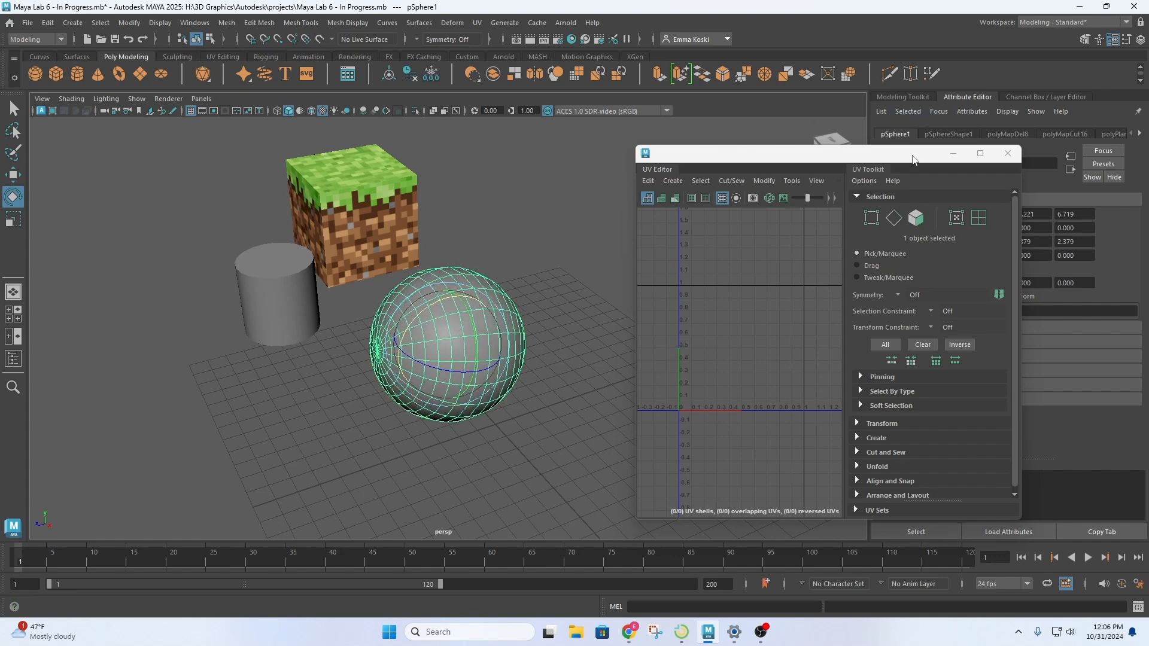
left_click_drag(913, 159, 677, 150)
left_click_drag(994, 228, 953, 226)
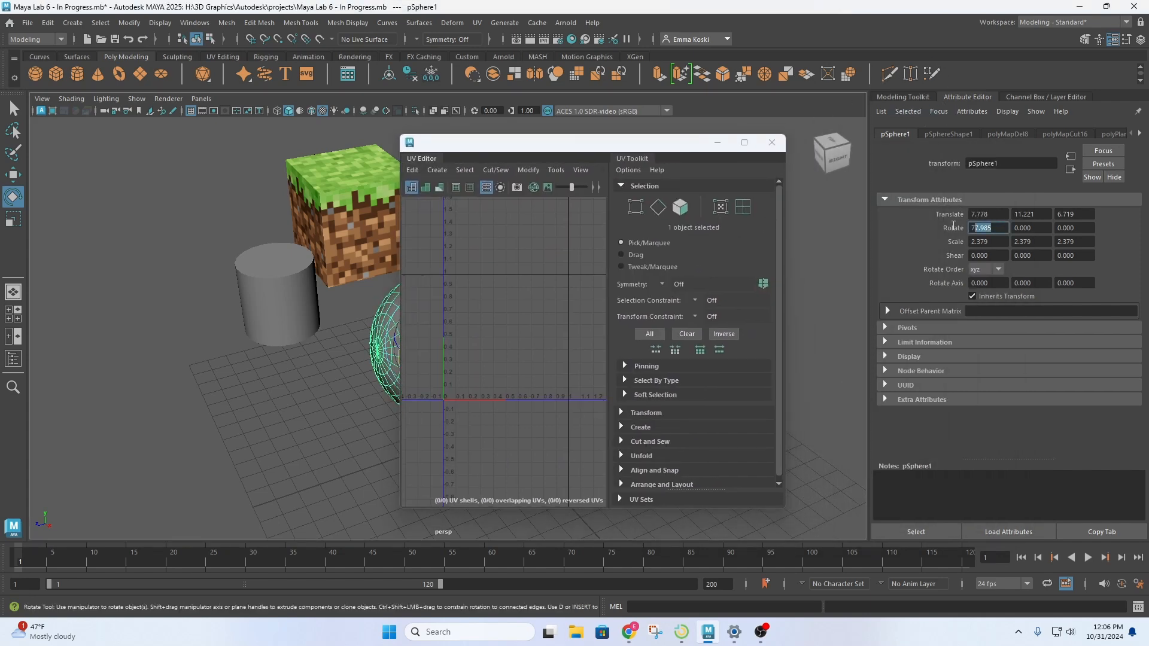
type("90")
key("Return")
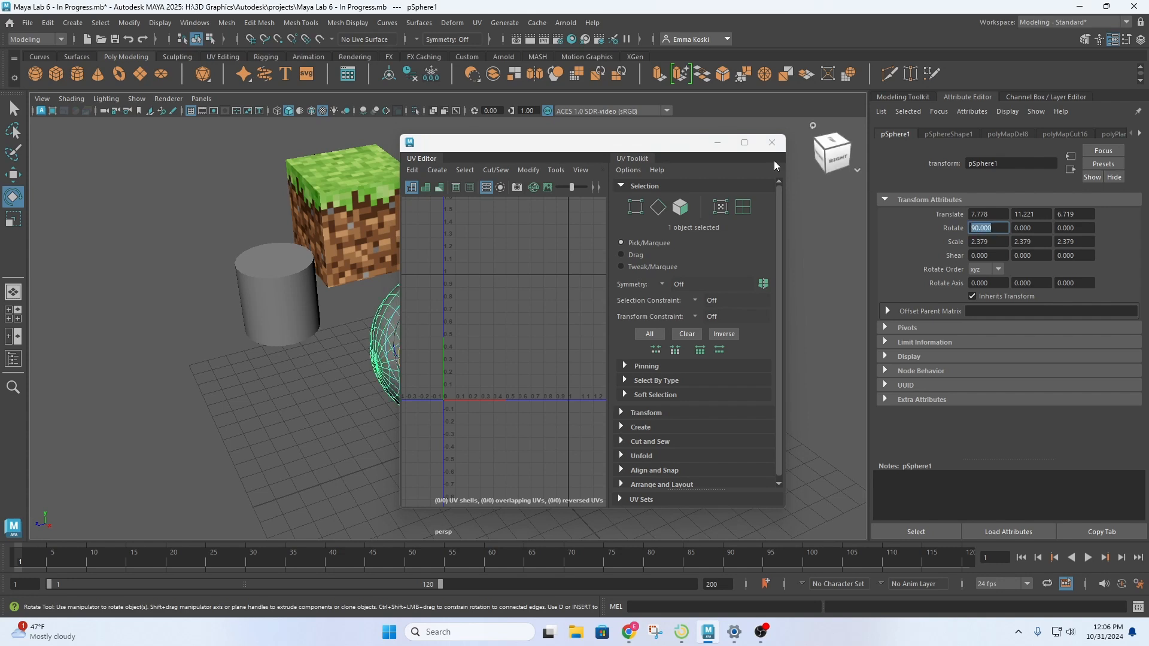
Create new UVs for the whole sphere with a camera-based projection from the front view
left_click_drag(472, 150, 577, 156)
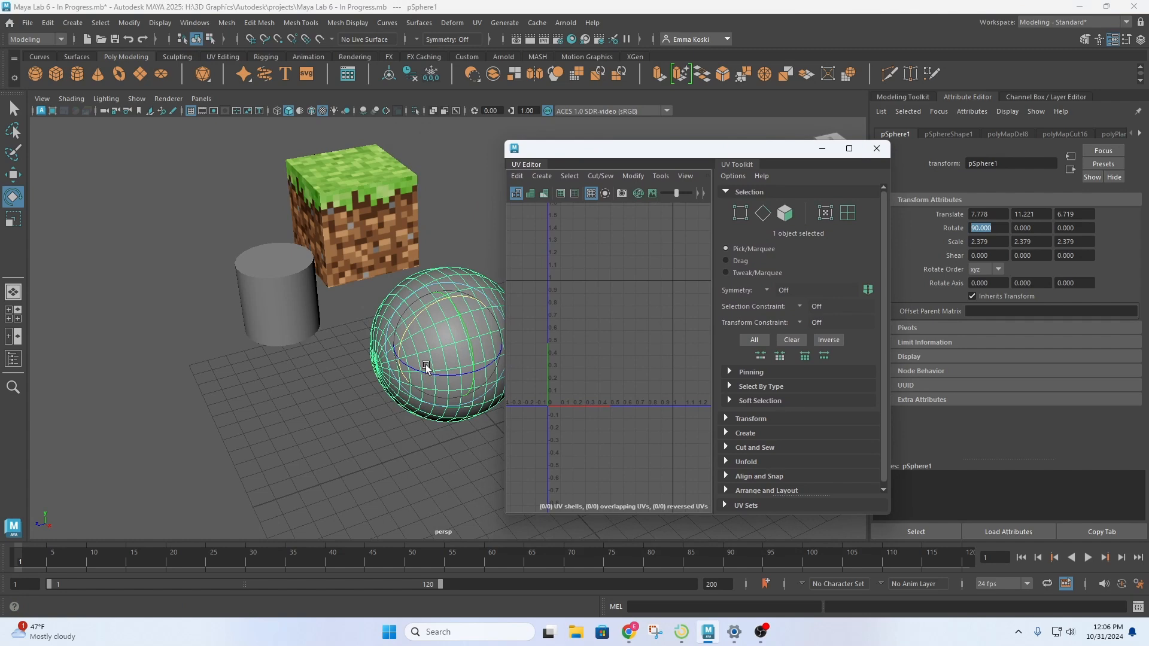
key("q")
right_click_drag(448, 293, 510, 261)
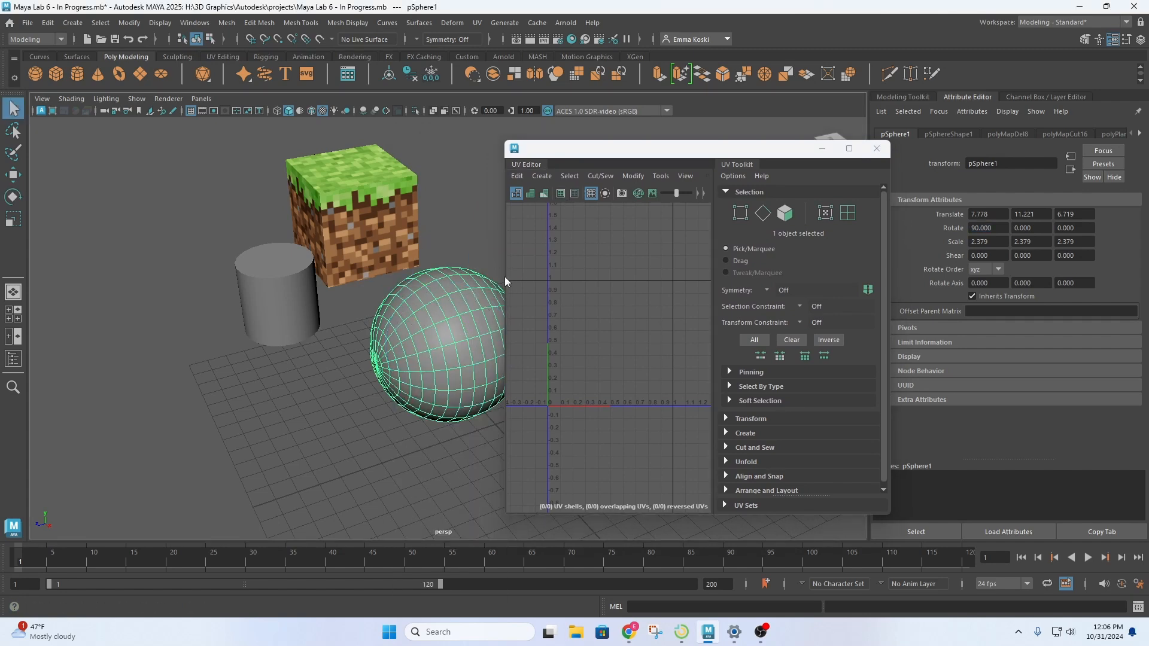
key("space")
key("space")
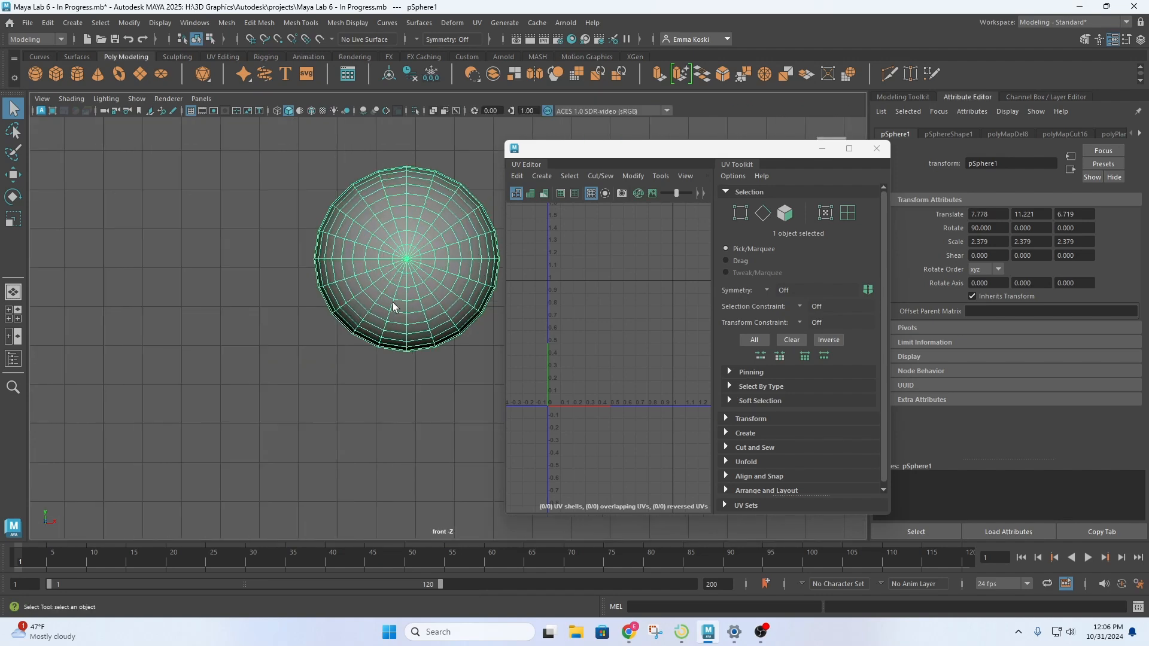
left_click(542, 175)
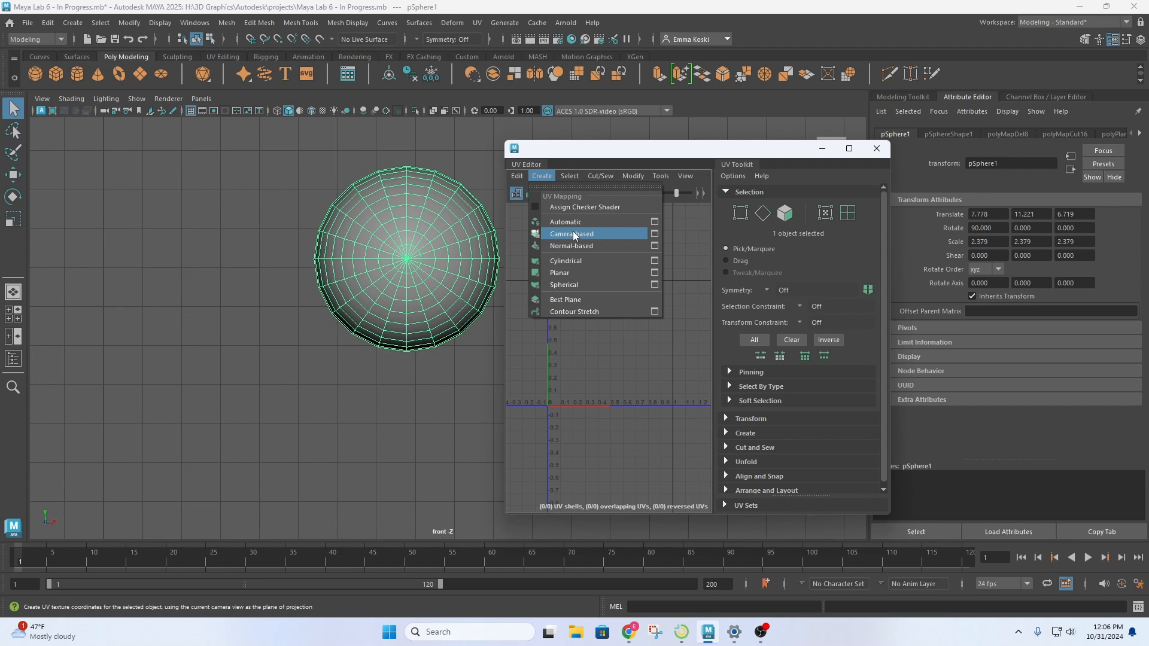
left_click(573, 234)
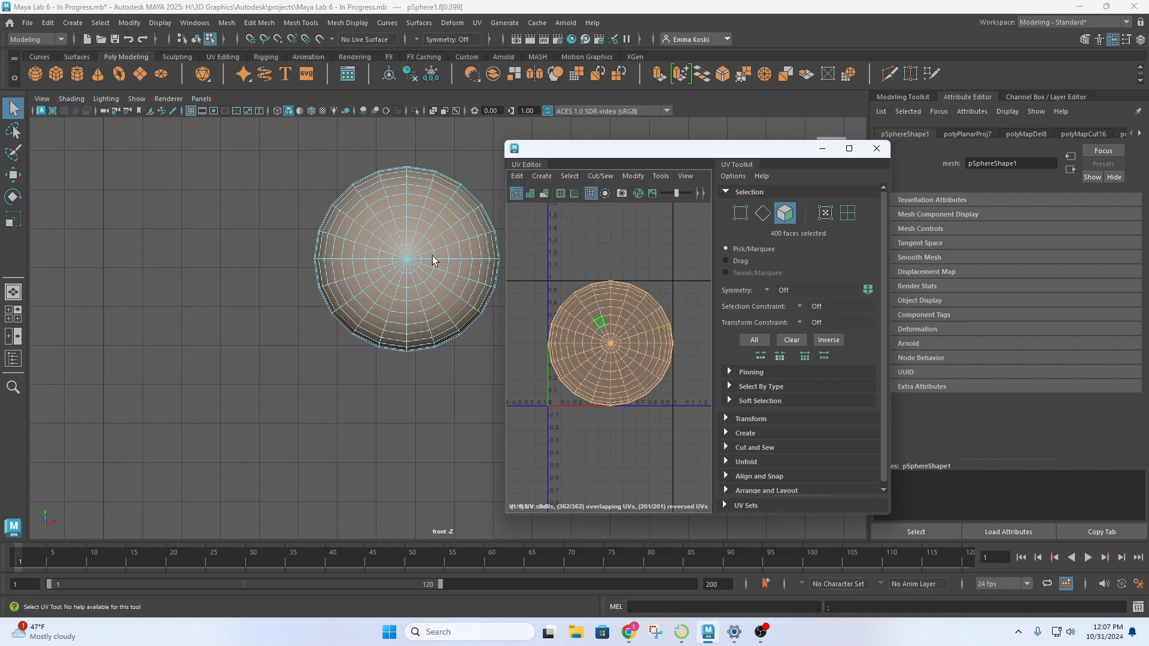
In the perspective view, switch the sphere to edge selection and select the sixth edge loop from its rear pole
key("space")
key("space")
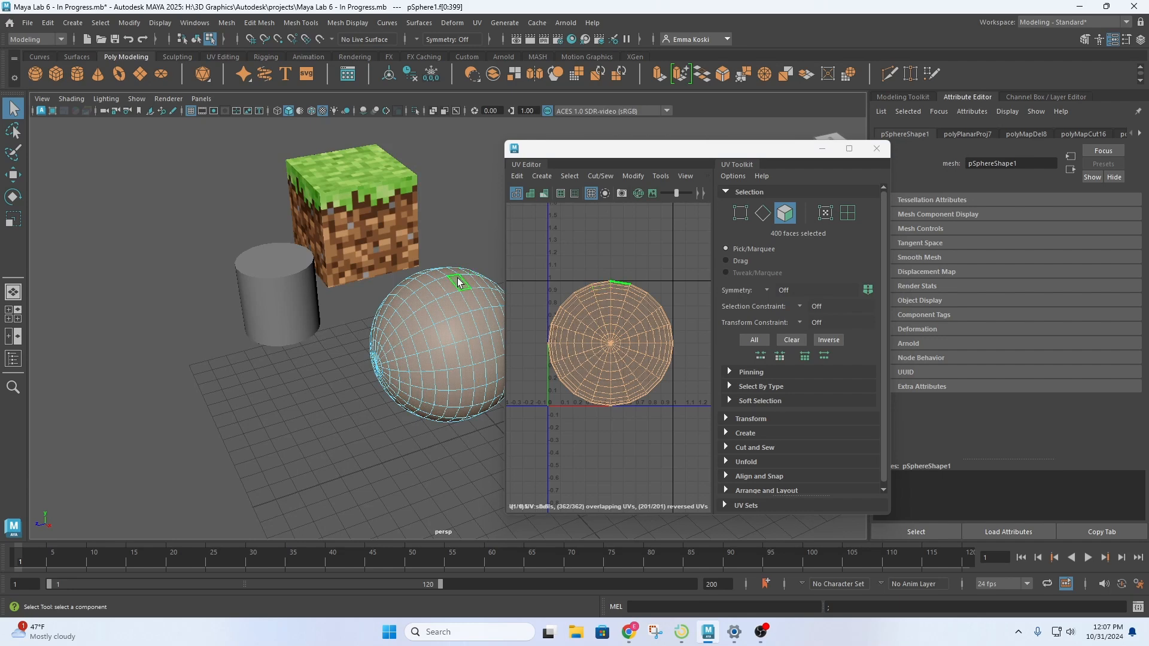
left_click_drag(417, 359, 361, 318, "alt")
right_click(397, 275)
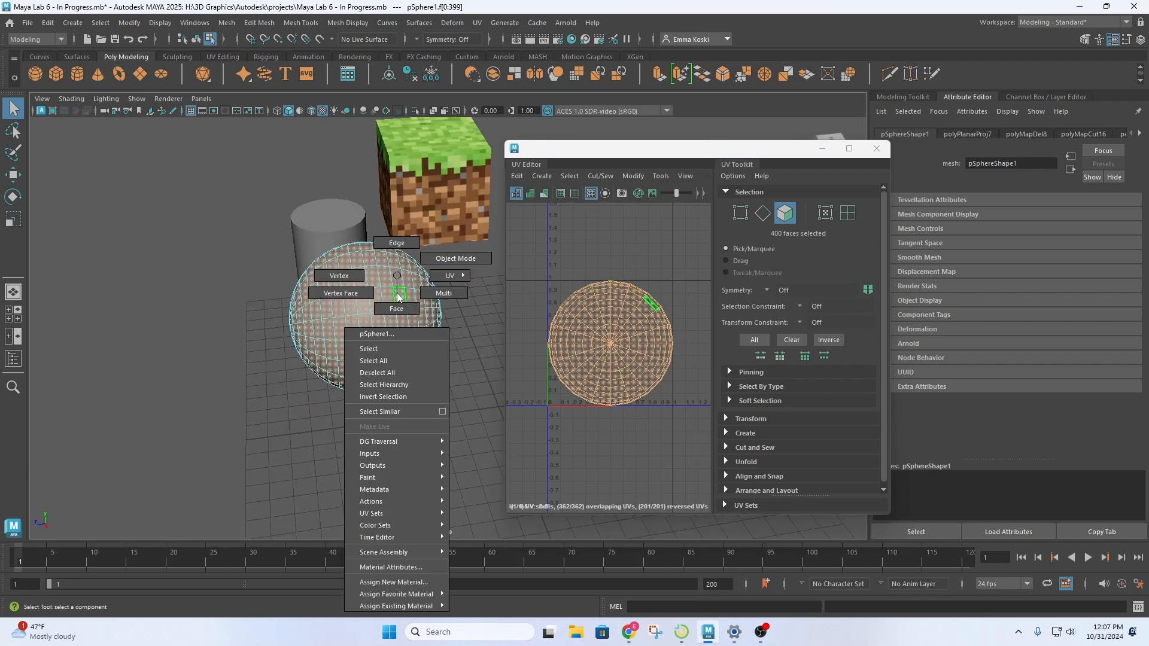
left_click(404, 244)
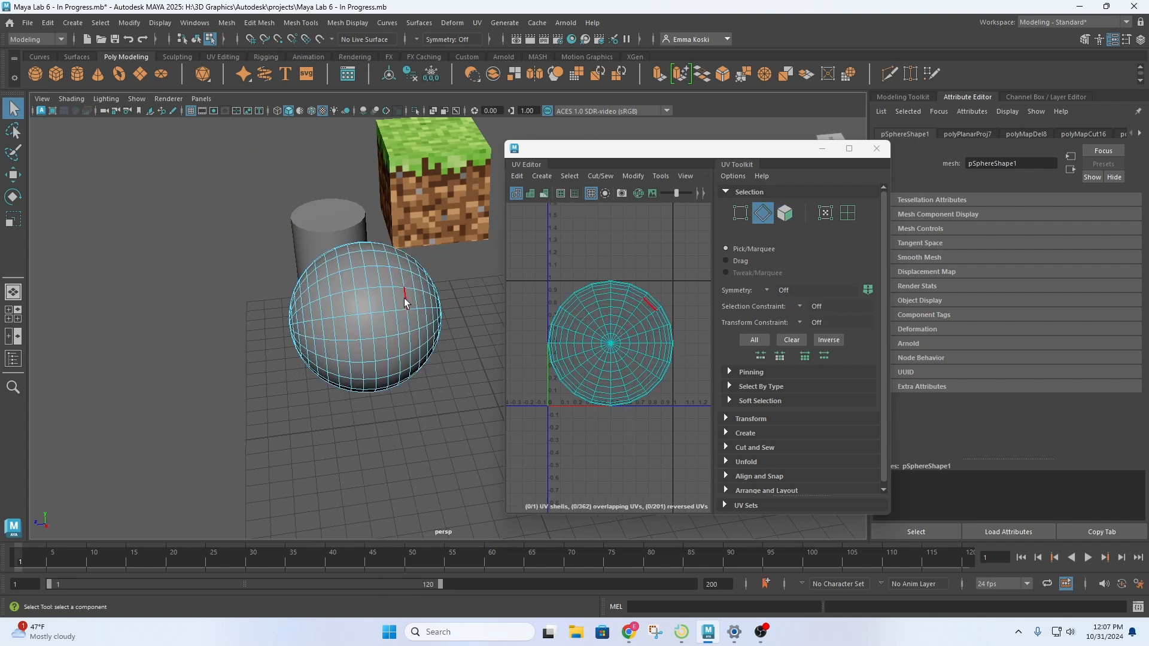
double_click(417, 303)
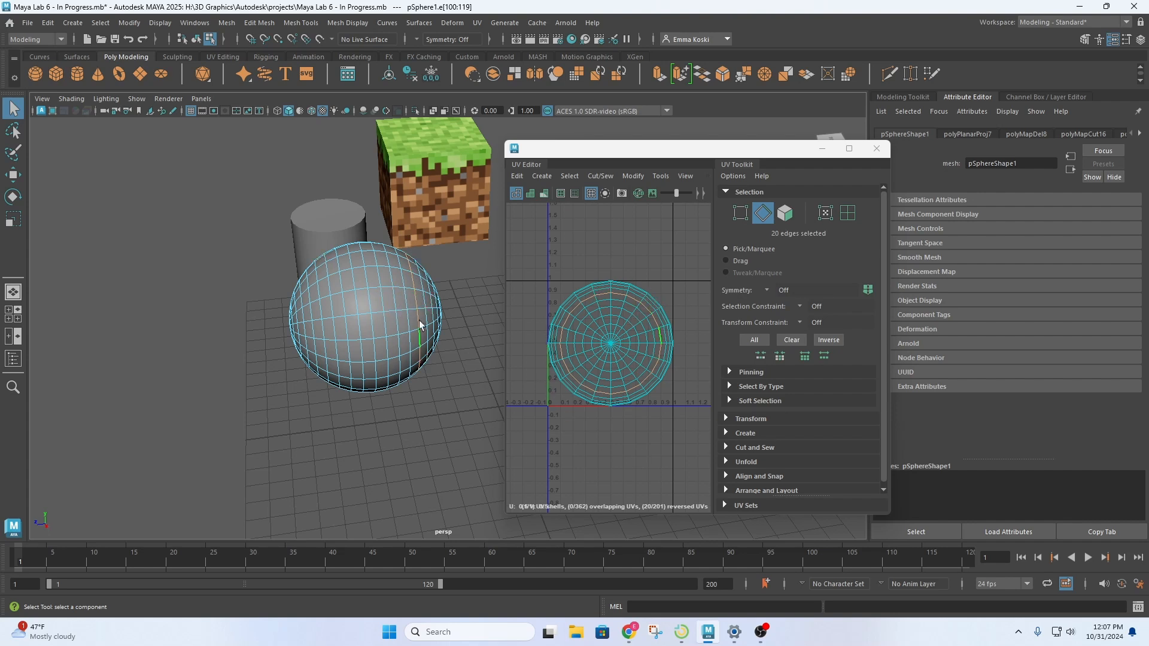
Select the corresponding edge loop on the sphere's front half and examine it in the front view
double_click(326, 321)
key("space")
key("space")
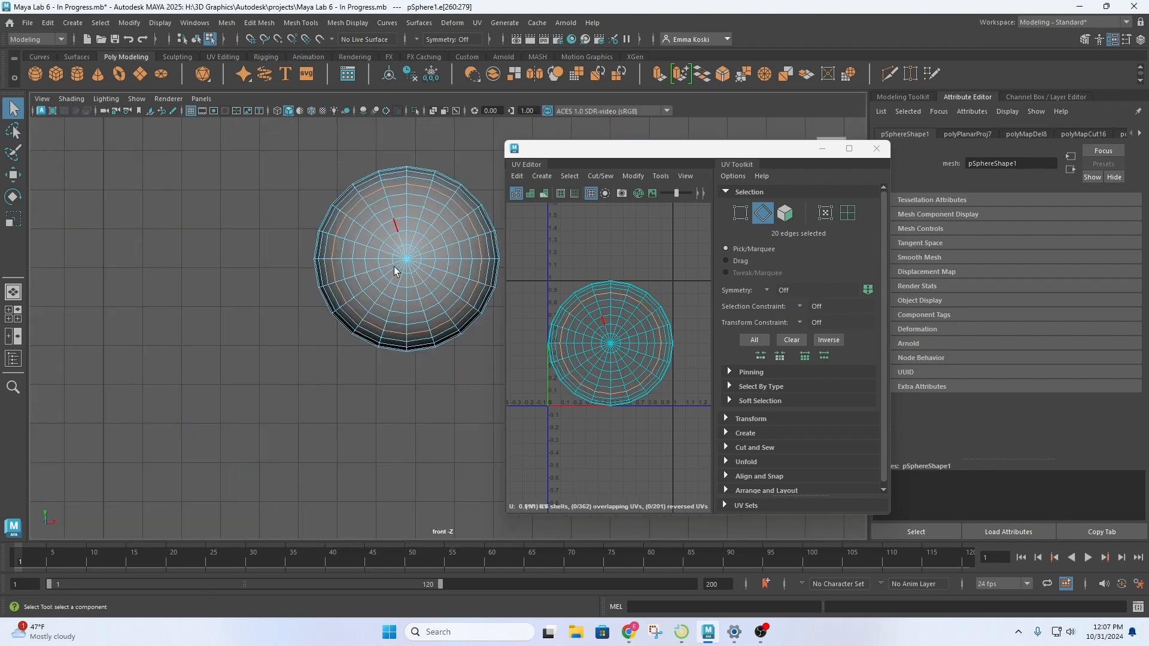
key("space")
key("space")
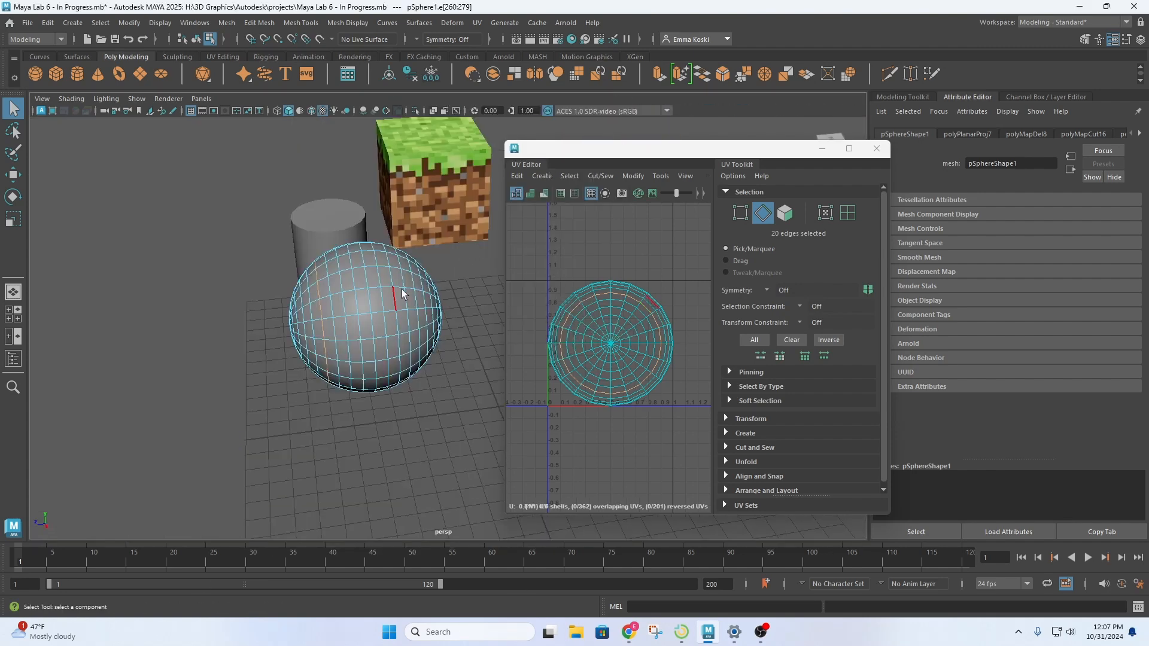
Reselect the edge loop on the sphere's rear half and check its visibility in the front view
double_click(412, 287)
key("space")
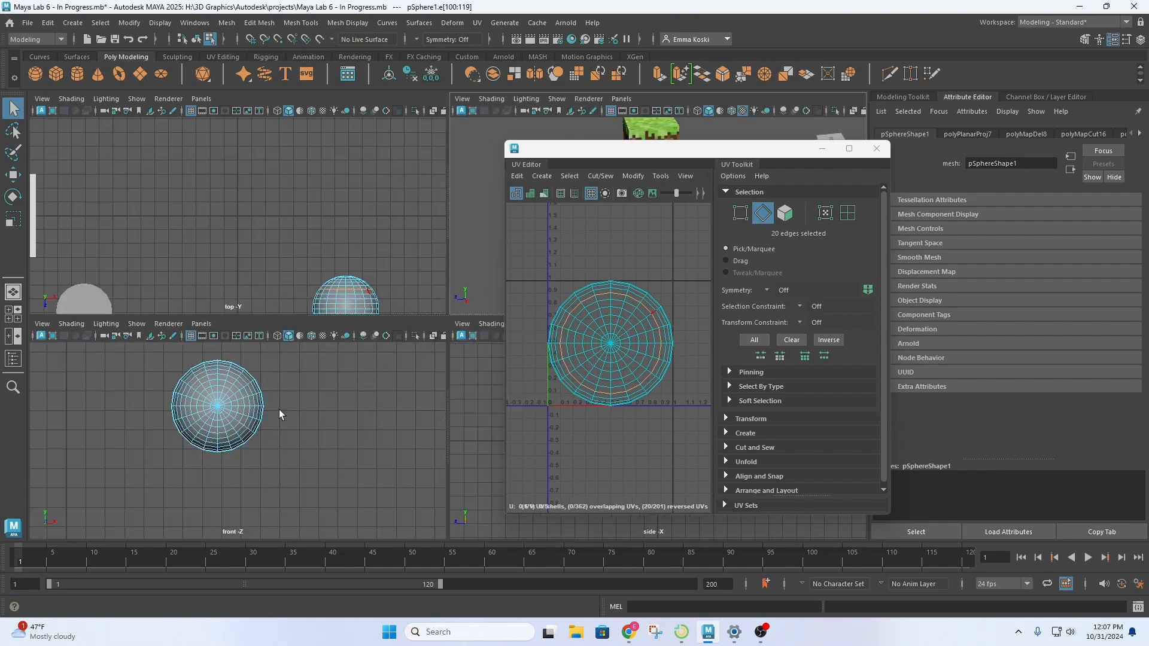
key("space")
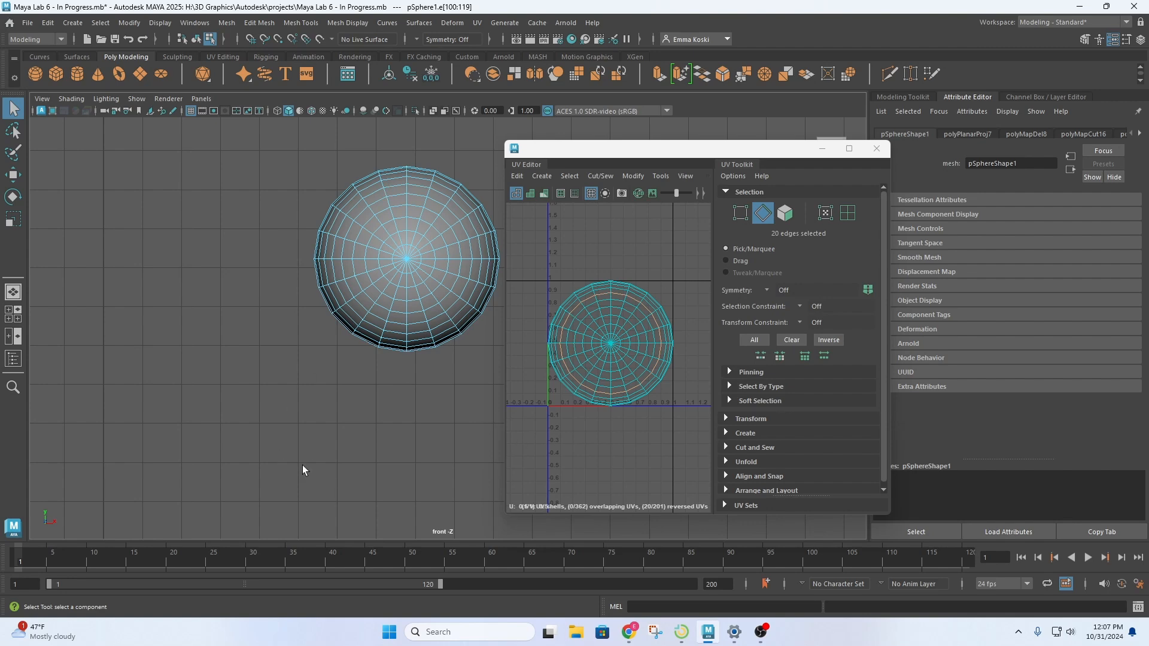
key("space")
key("space")
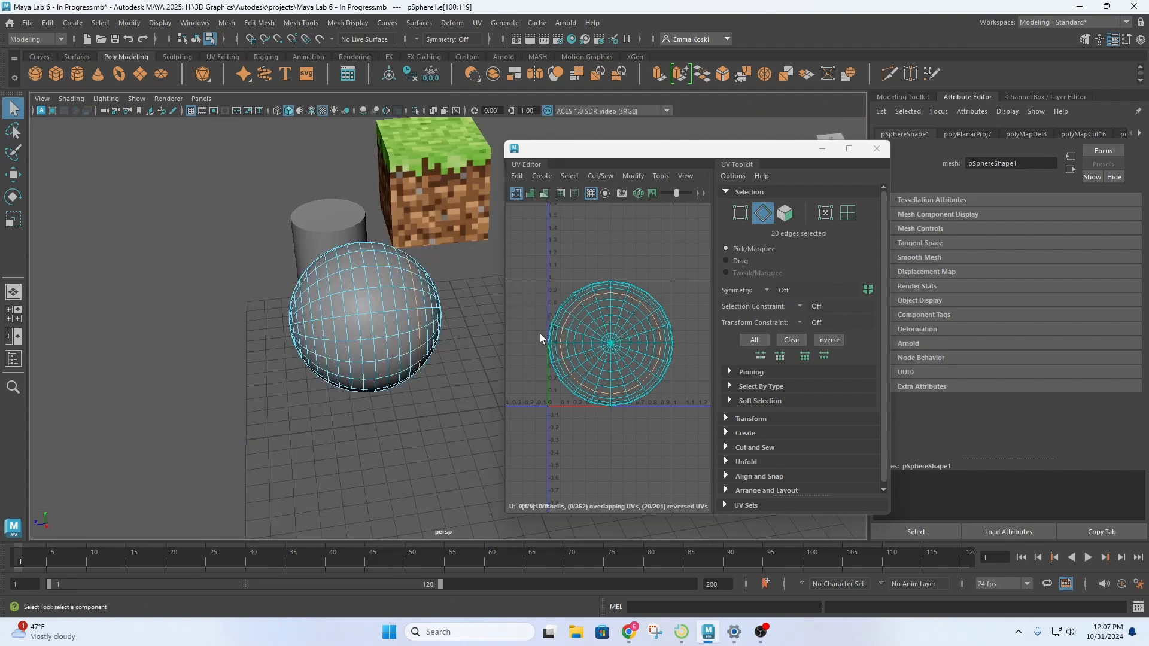
Cut the UVs along the rear edge loop and expand the cut and sew tools in the UV Toolkit
left_click(598, 177)
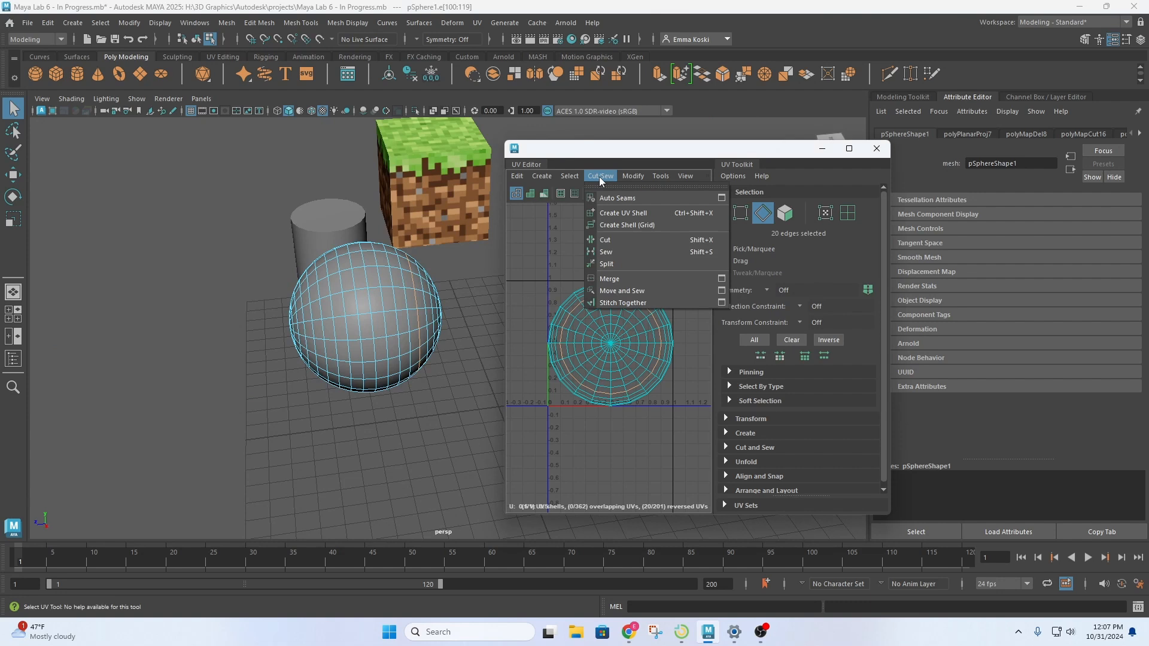
left_click(625, 239)
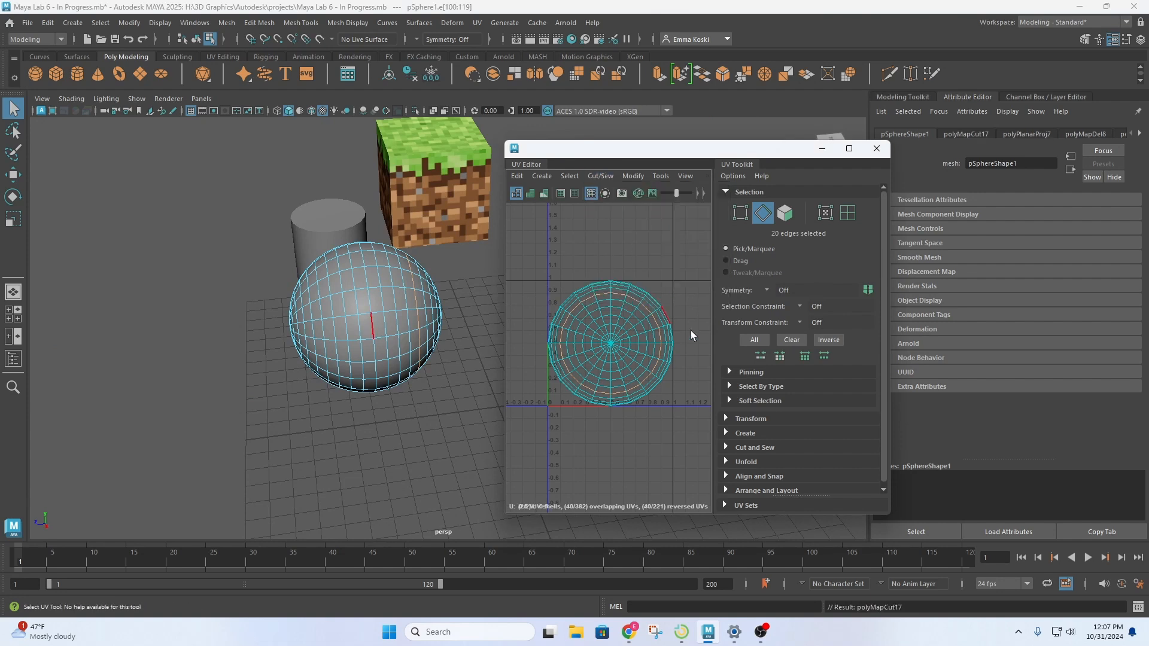
left_click(725, 448)
scroll(763, 426, "down", 3)
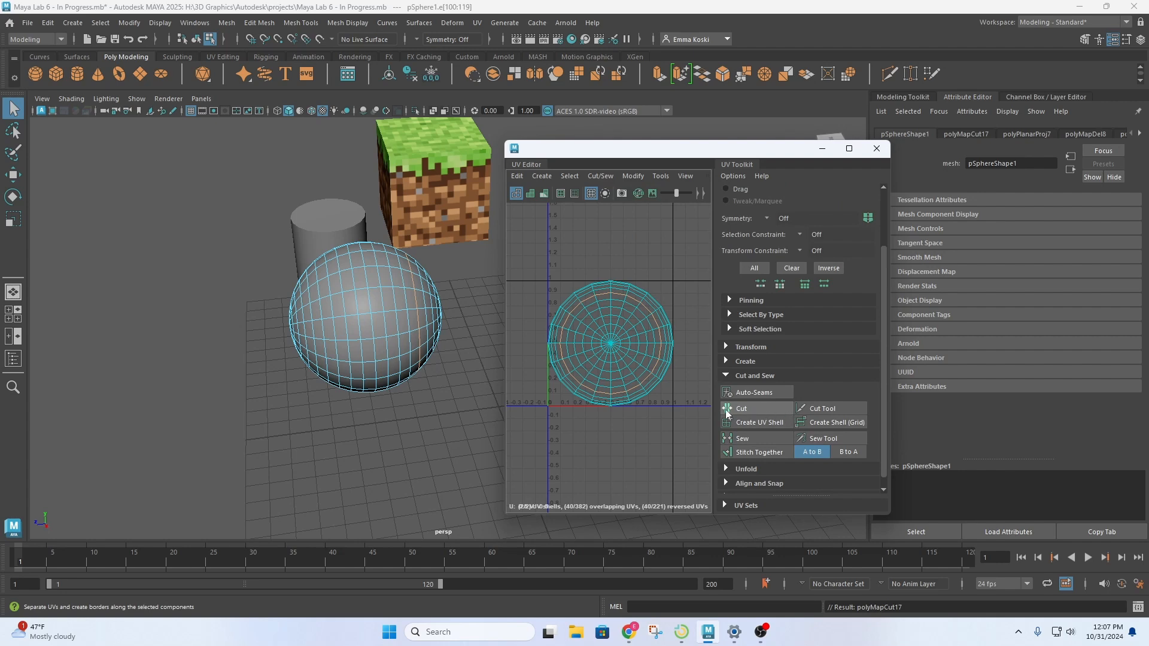
scroll(774, 408, "up", 3)
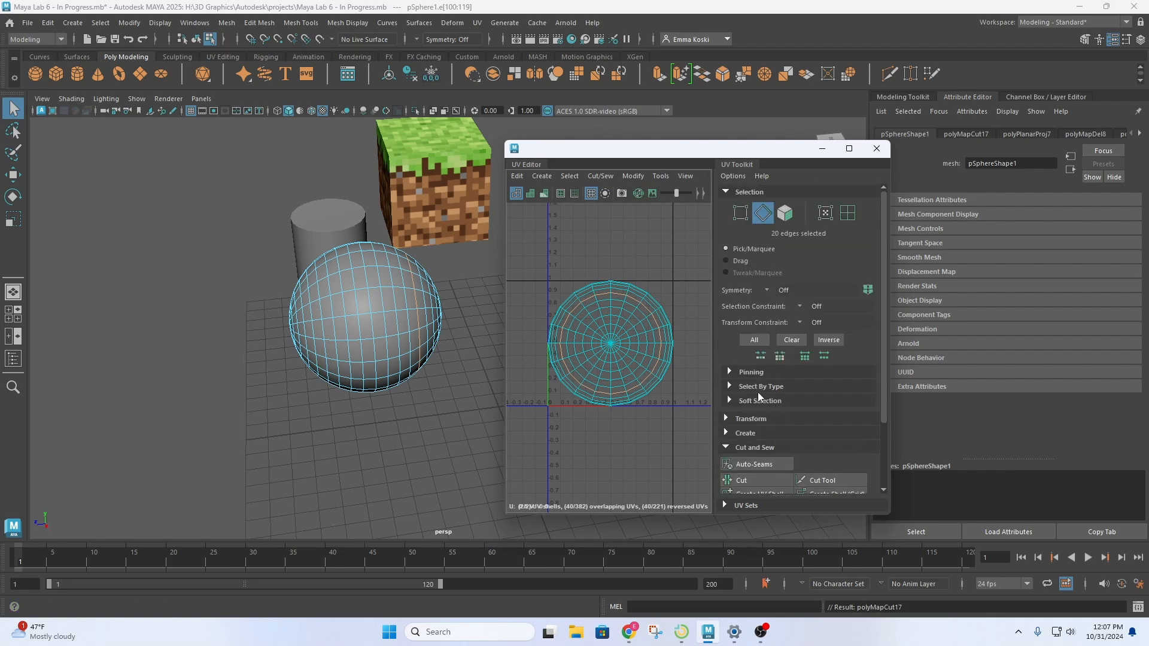
Switch the sphere to UV shell selection and select the front shell and rear cap in turn to check the cut
right_click_drag(593, 313, 556, 297)
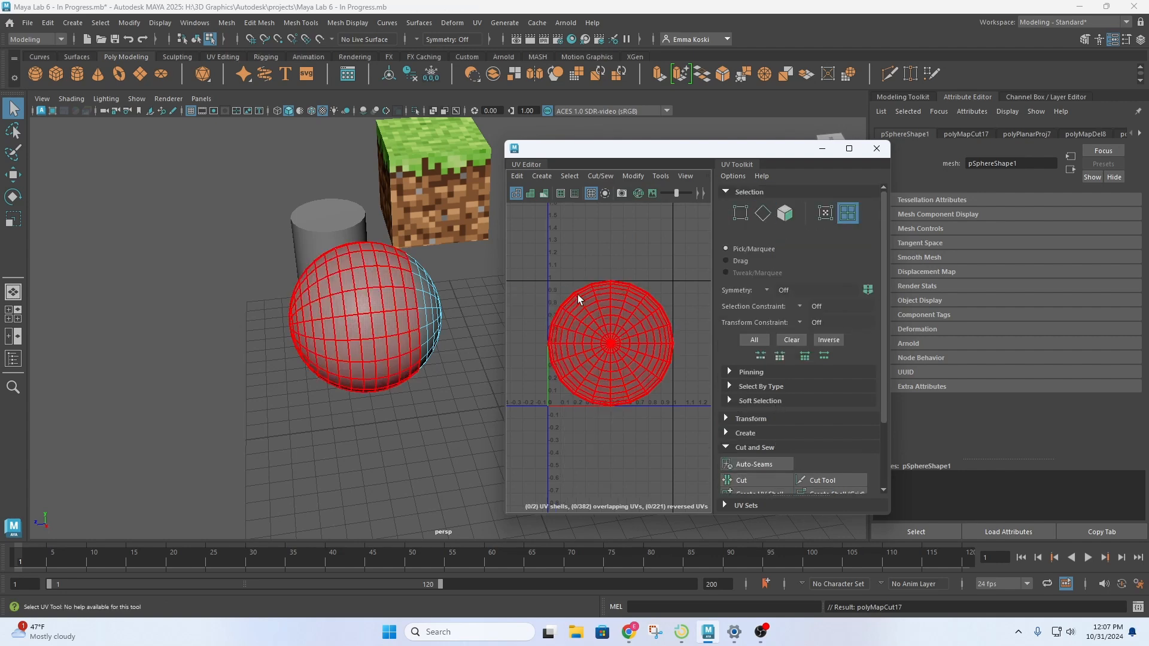
left_click(624, 284)
left_click(624, 283)
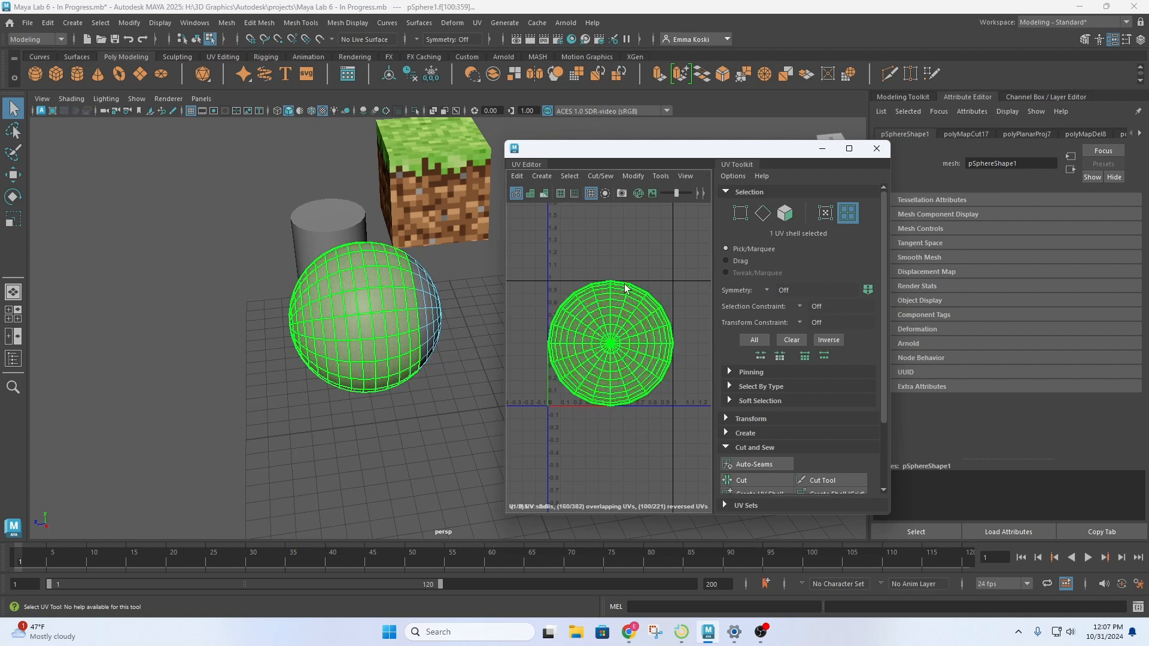
left_click(623, 332)
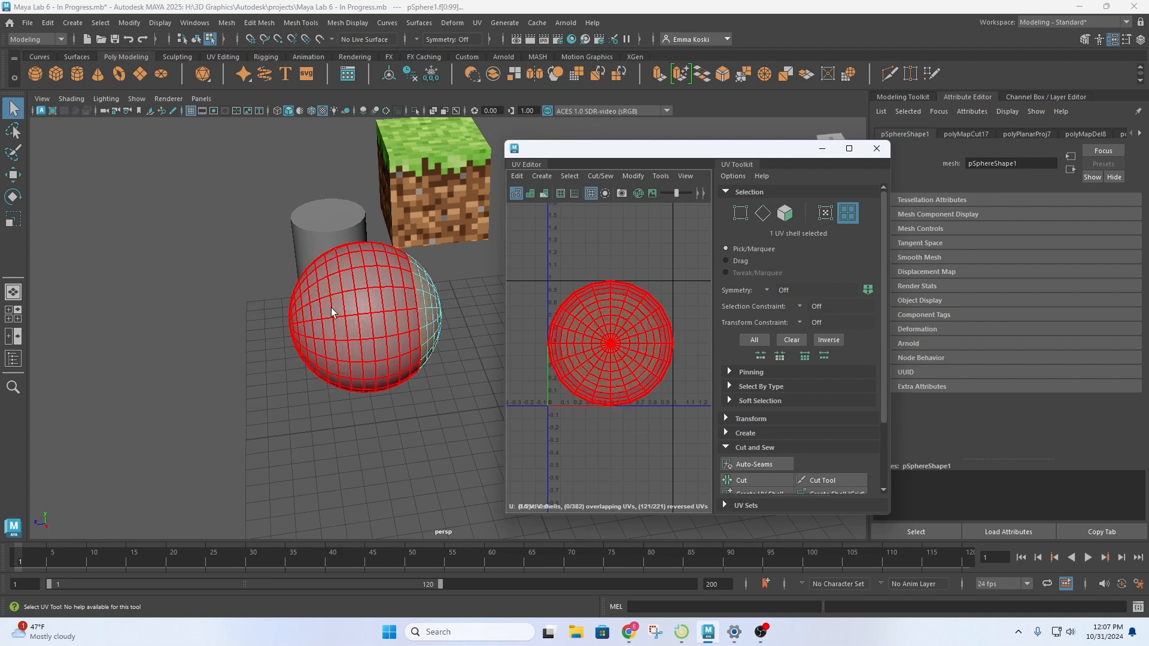
left_click(383, 330)
left_click(427, 321)
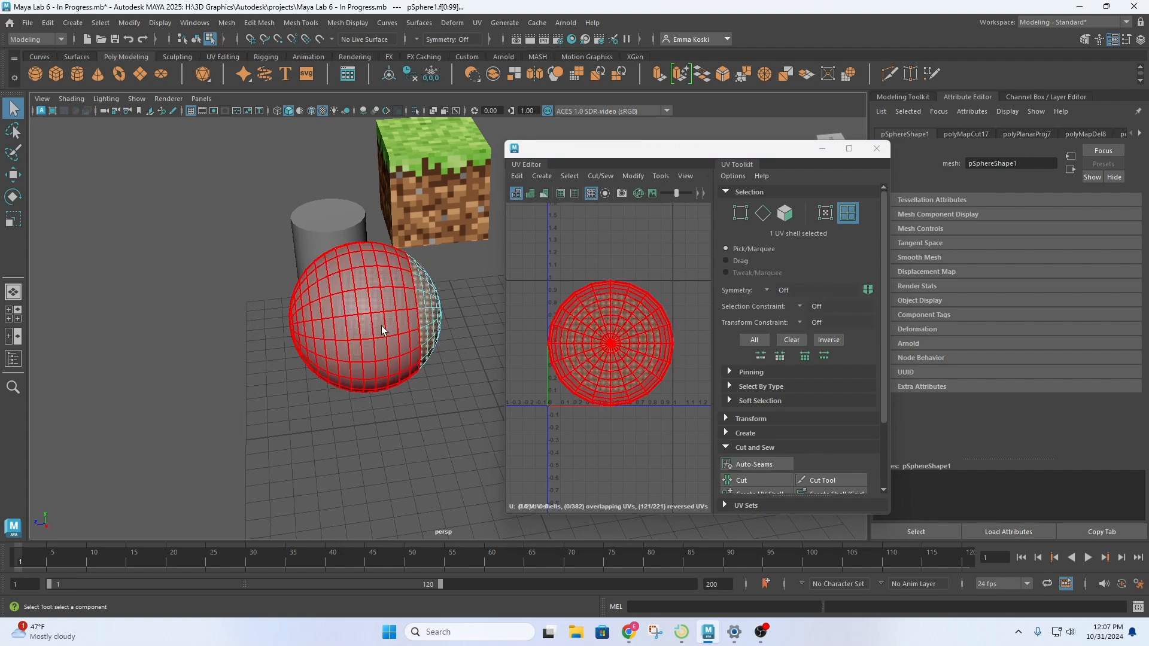
left_click(383, 328)
left_click(423, 318)
left_click(386, 322)
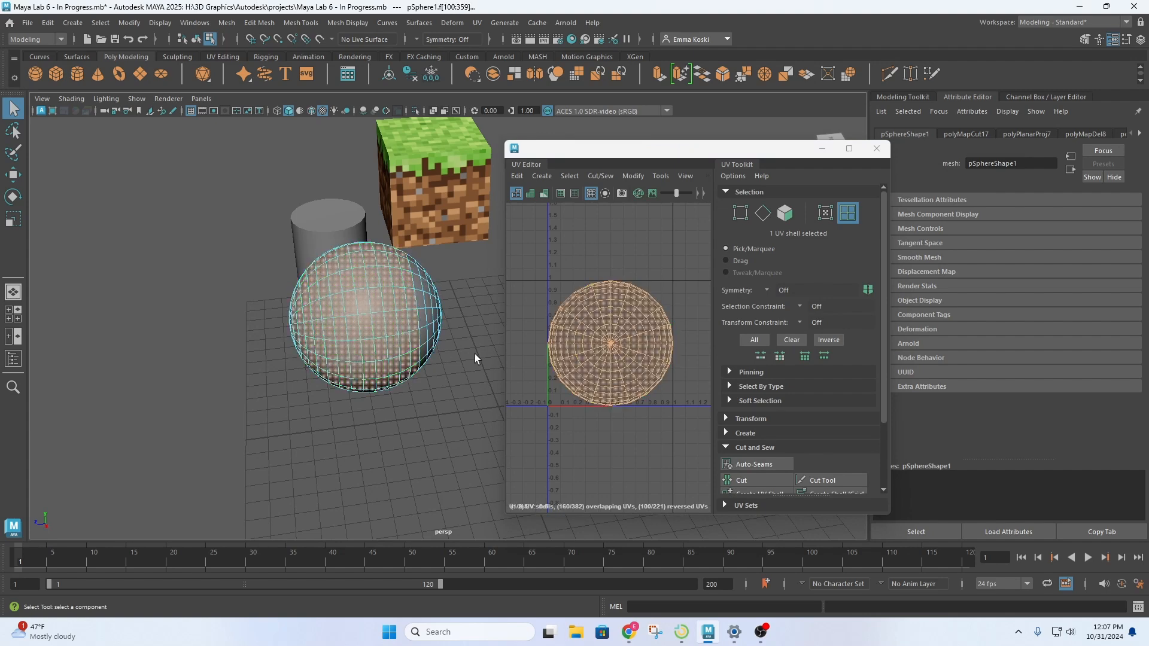
Select both overlapping UV shells of the sphere and unfold them
left_click(555, 263)
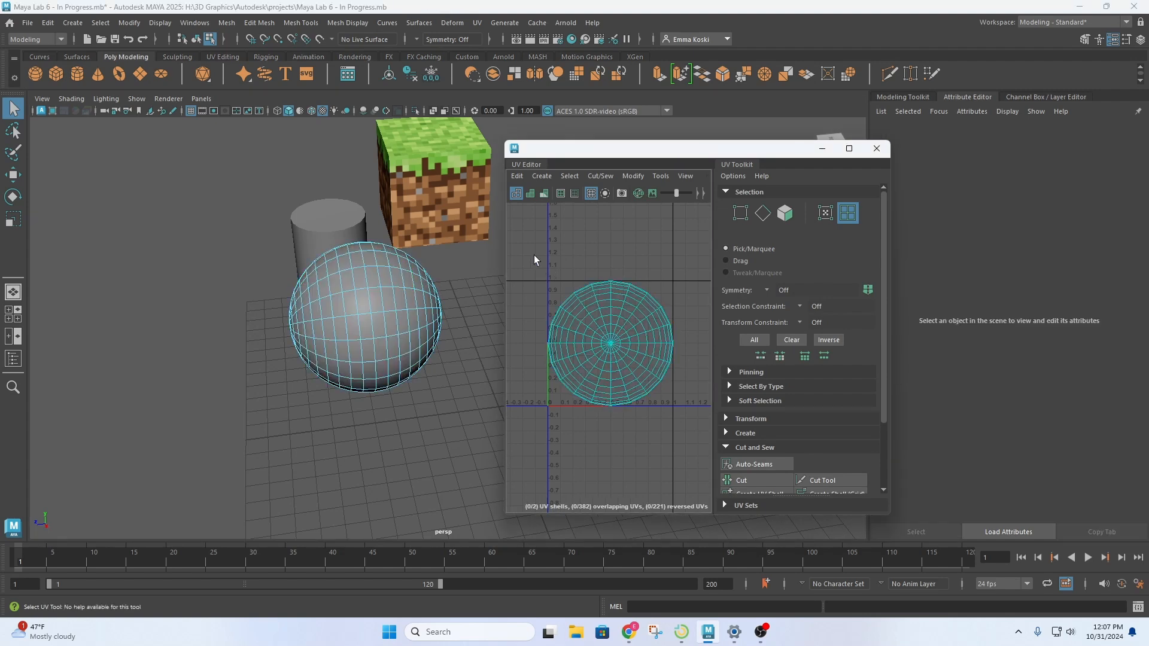
left_click_drag(534, 250, 685, 446)
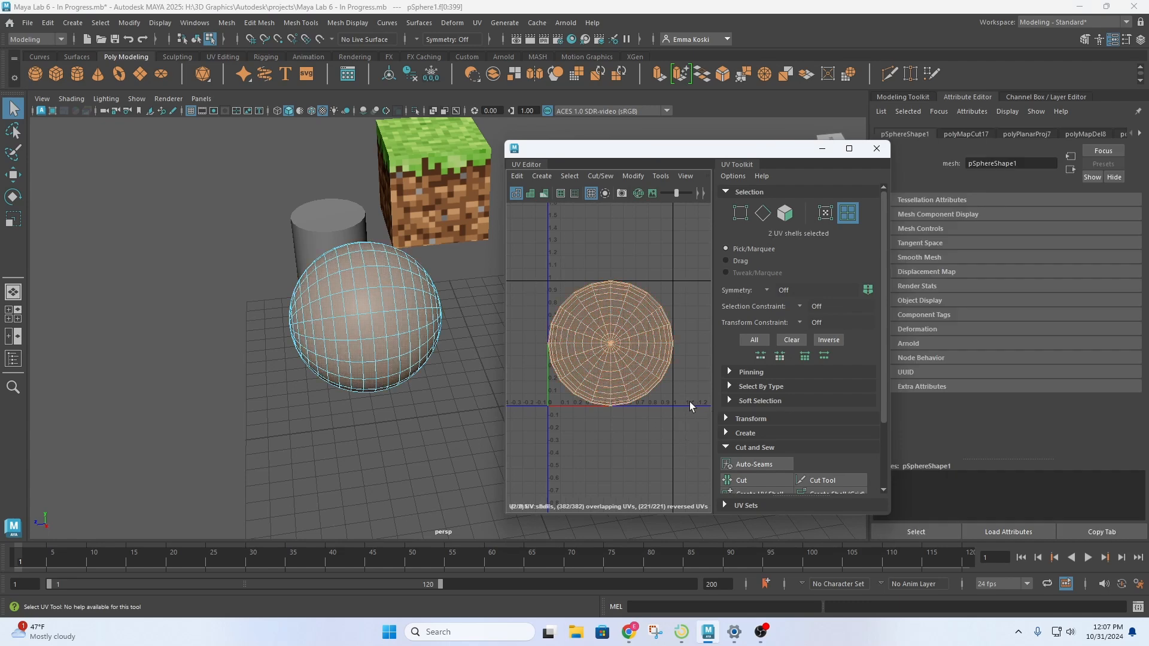
scroll(779, 437, "down", 2)
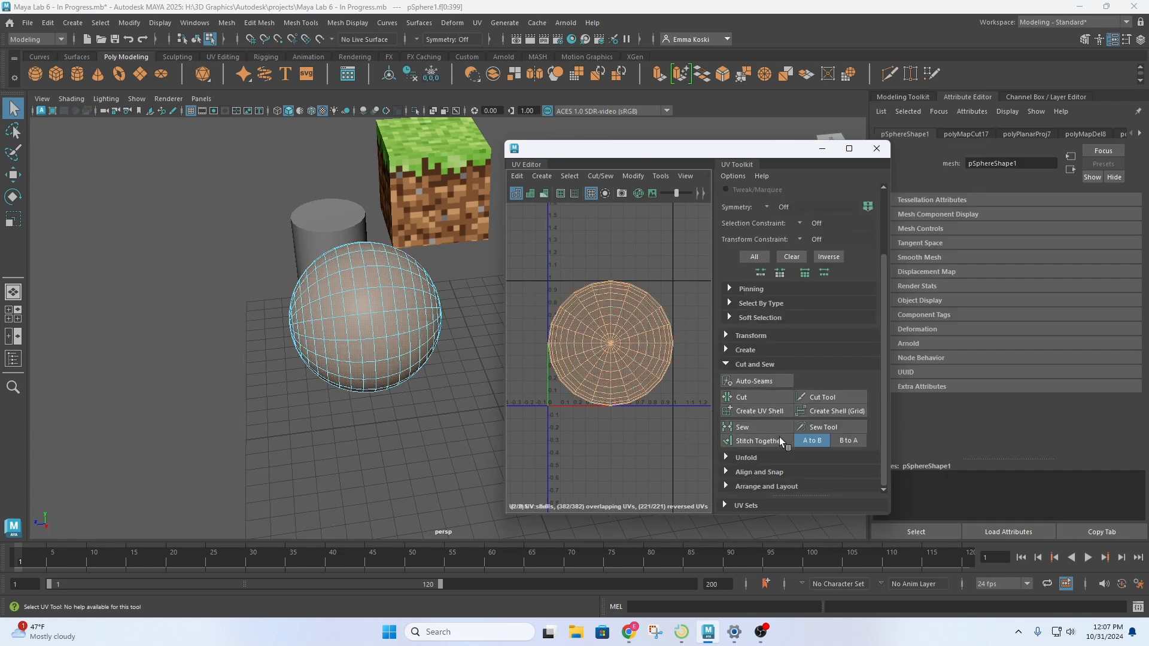
left_click(725, 364)
left_click(725, 458)
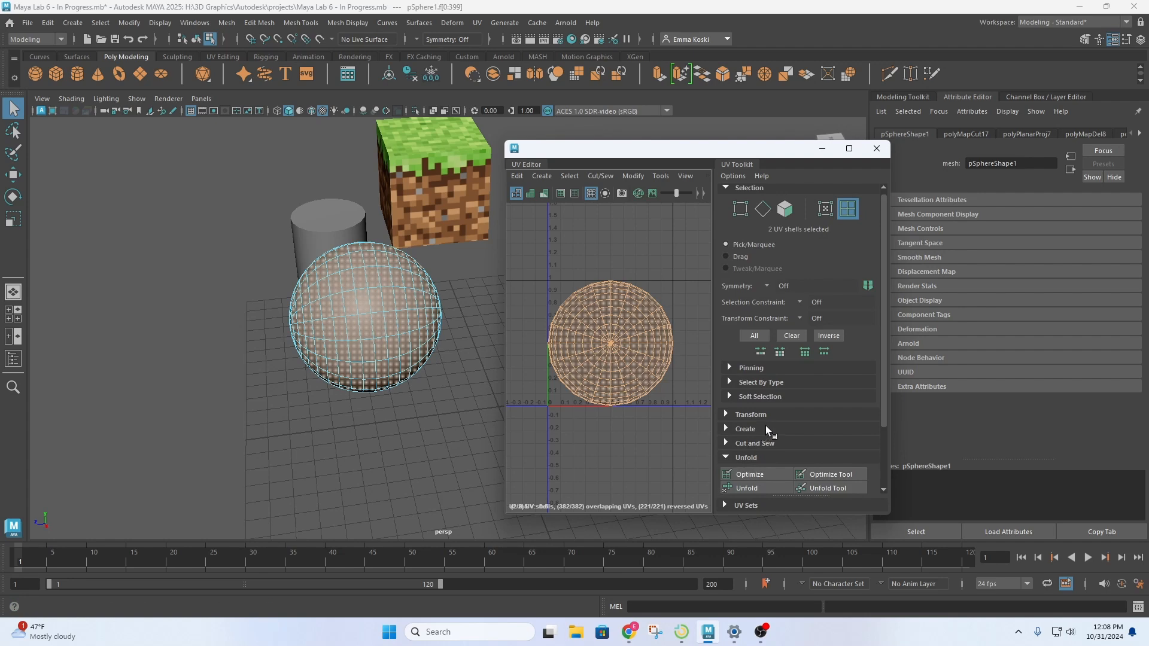
scroll(766, 426, "down", 2)
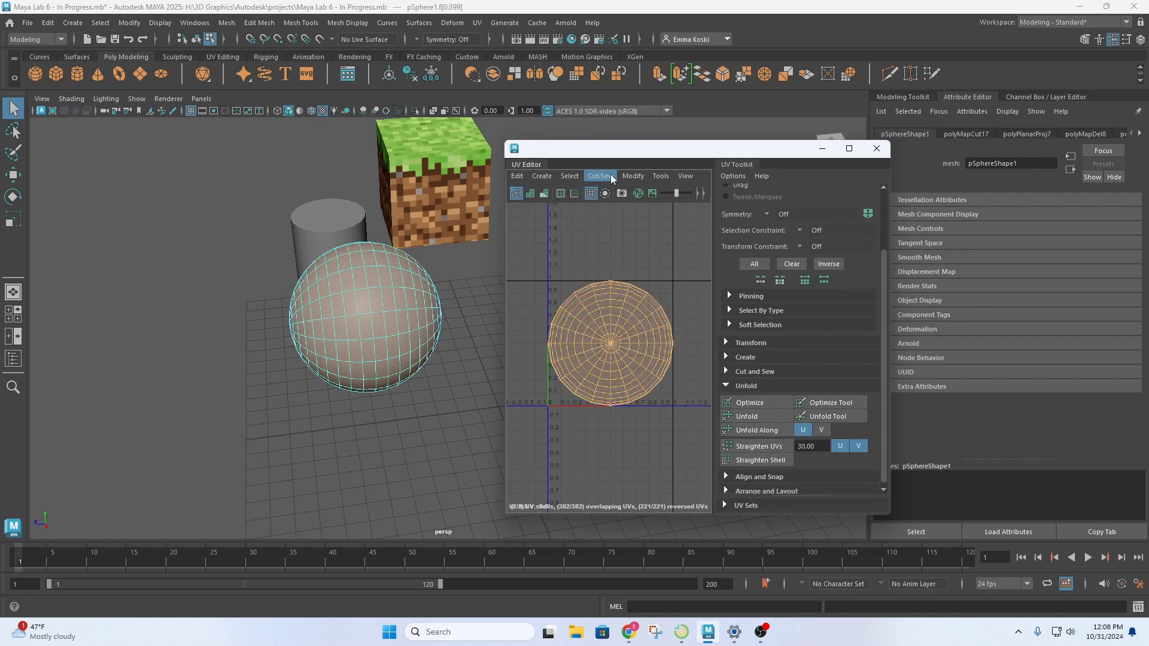
left_click(628, 176)
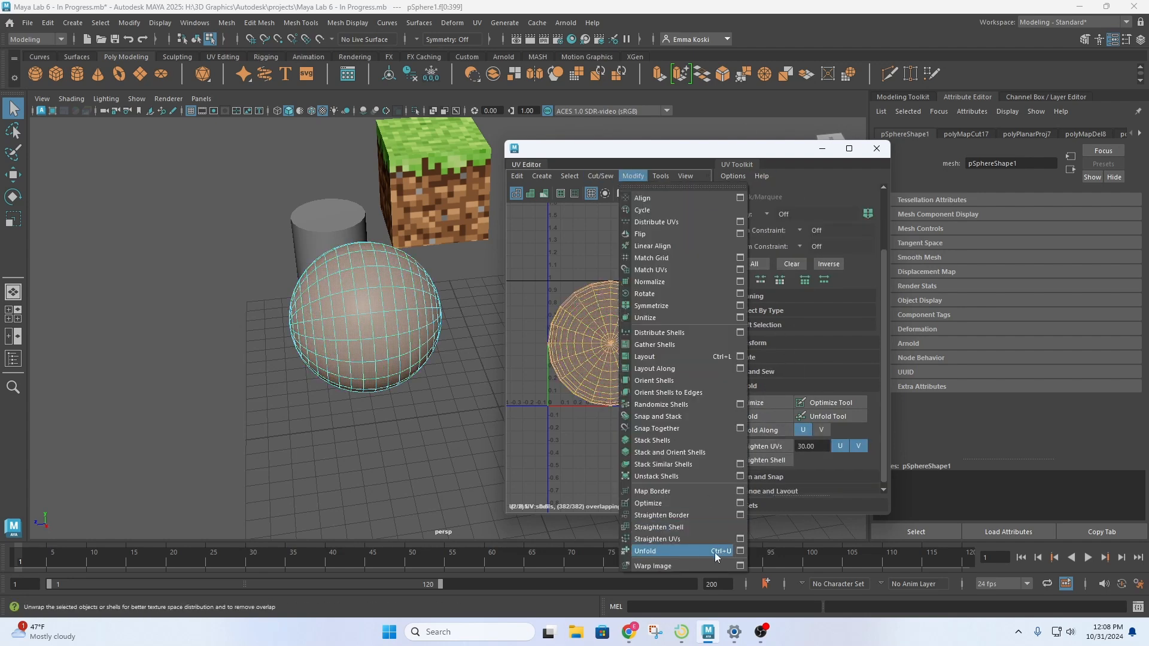
left_click(541, 252)
left_click_drag(539, 252, 680, 444)
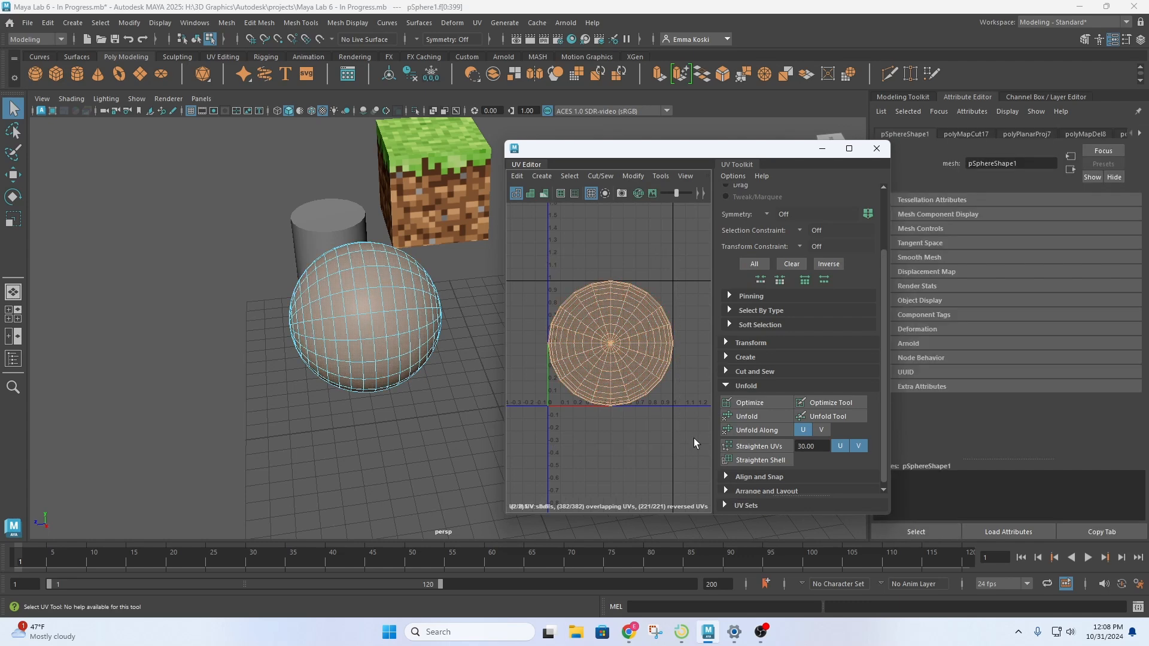
left_click(769, 413)
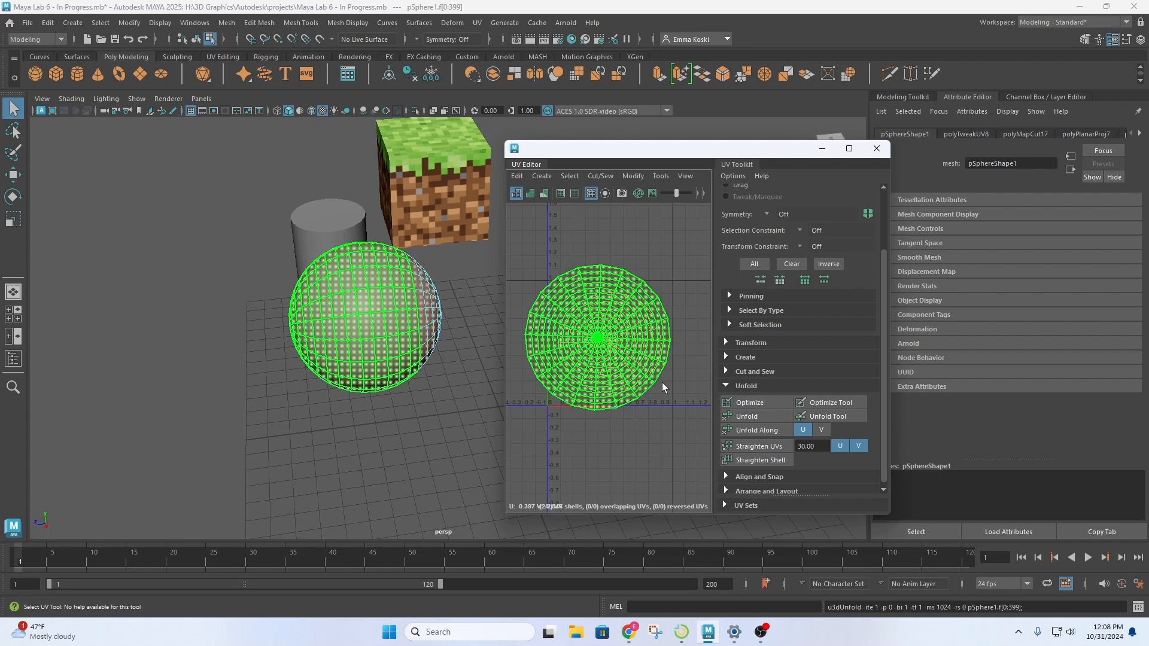
Move the larger front shell above the rear cap shell in UV space and select each shell to compare them
scroll(663, 388, "down", 3)
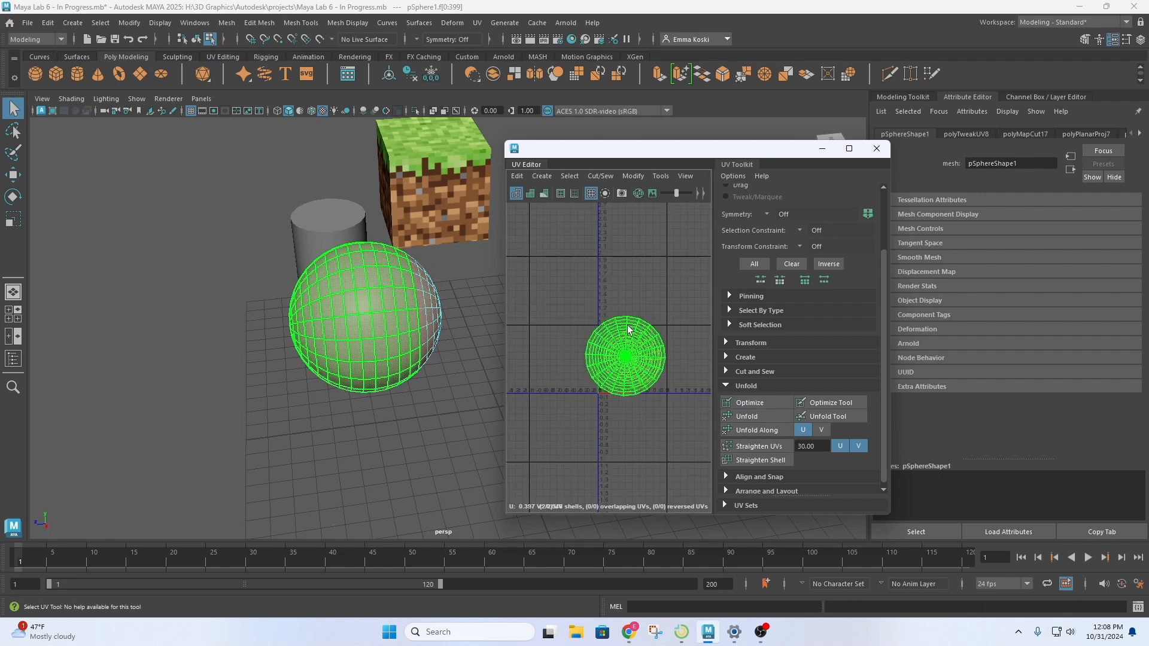
key("w")
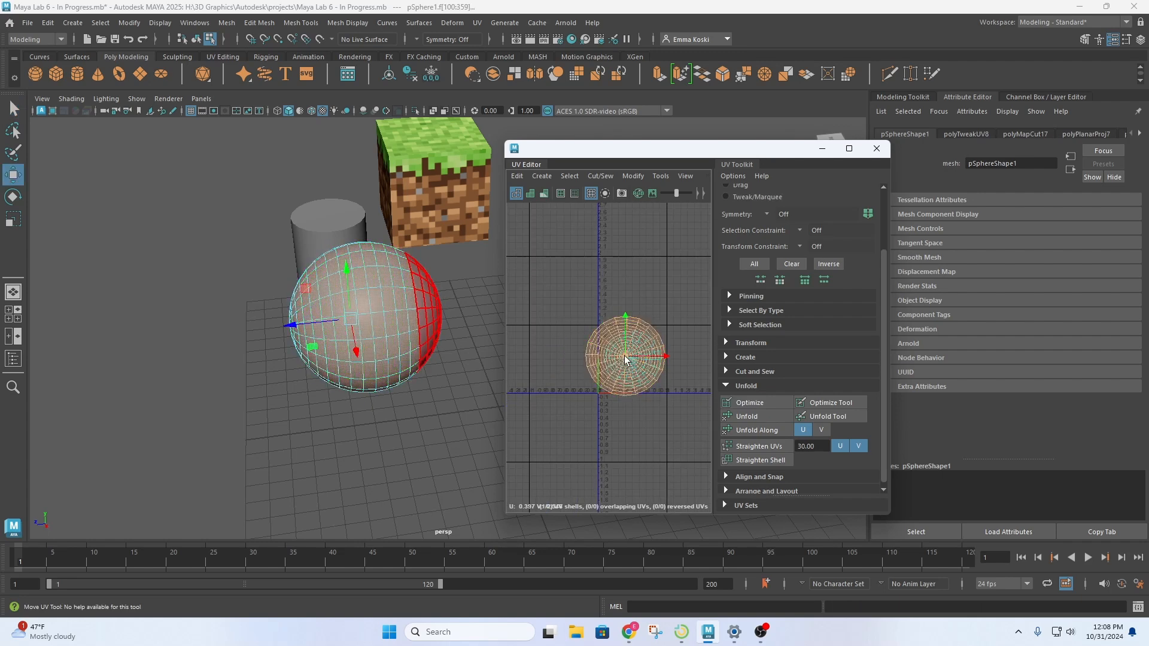
left_click_drag(624, 359, 629, 268)
left_click(641, 361)
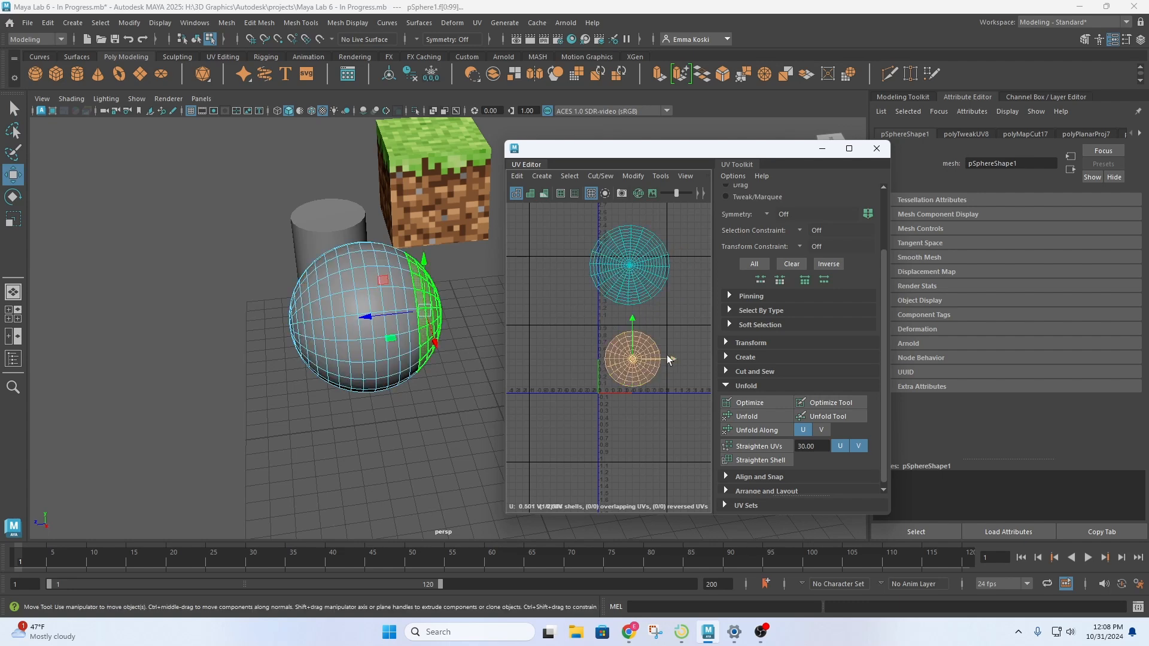
left_click(615, 275)
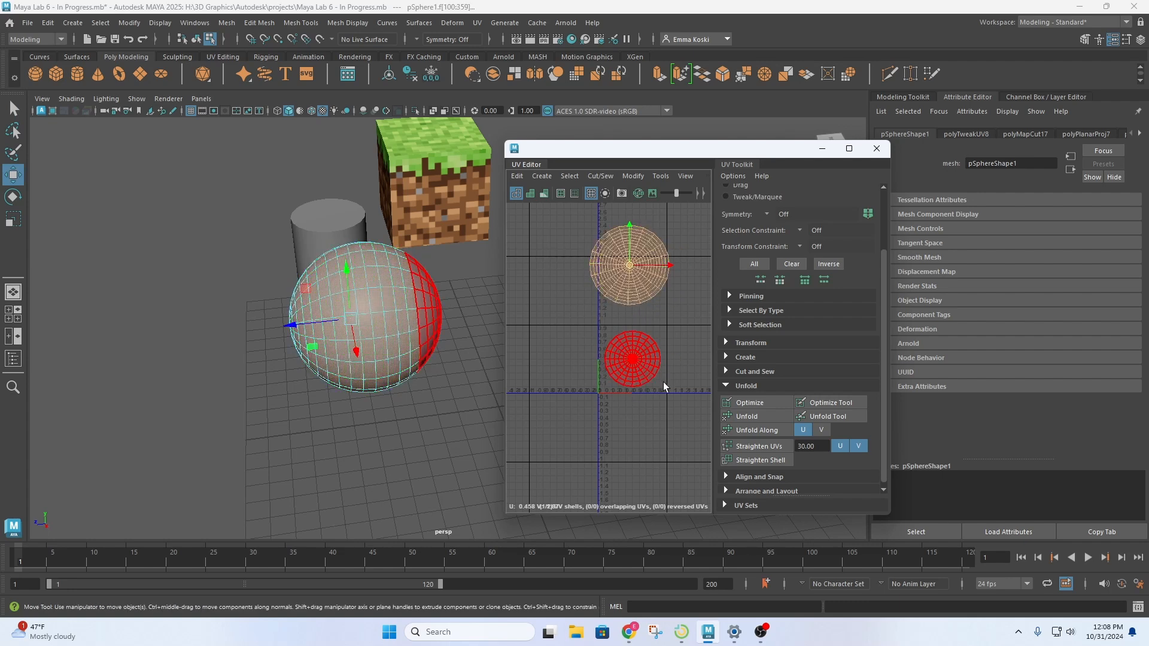
left_click(639, 376)
left_click(655, 277)
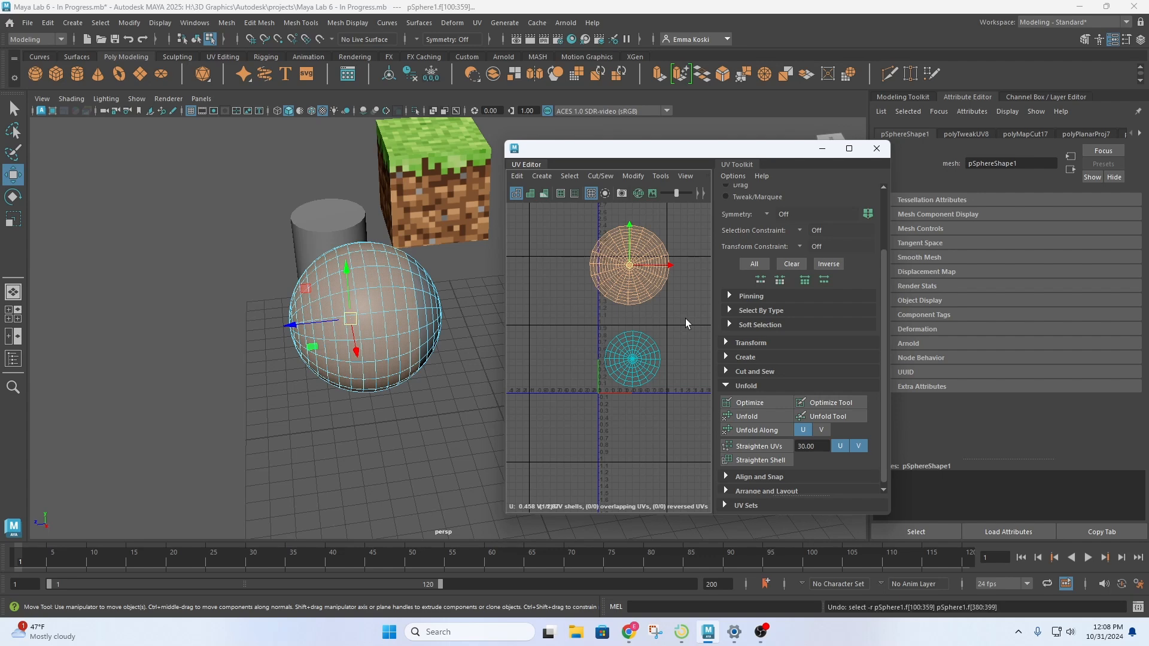
Undo the shell move and the unfold of the sphere's UVs
key("ctrl+z")
key("ctrl+z")
key("ctrl+z")
key("ctrl+z")
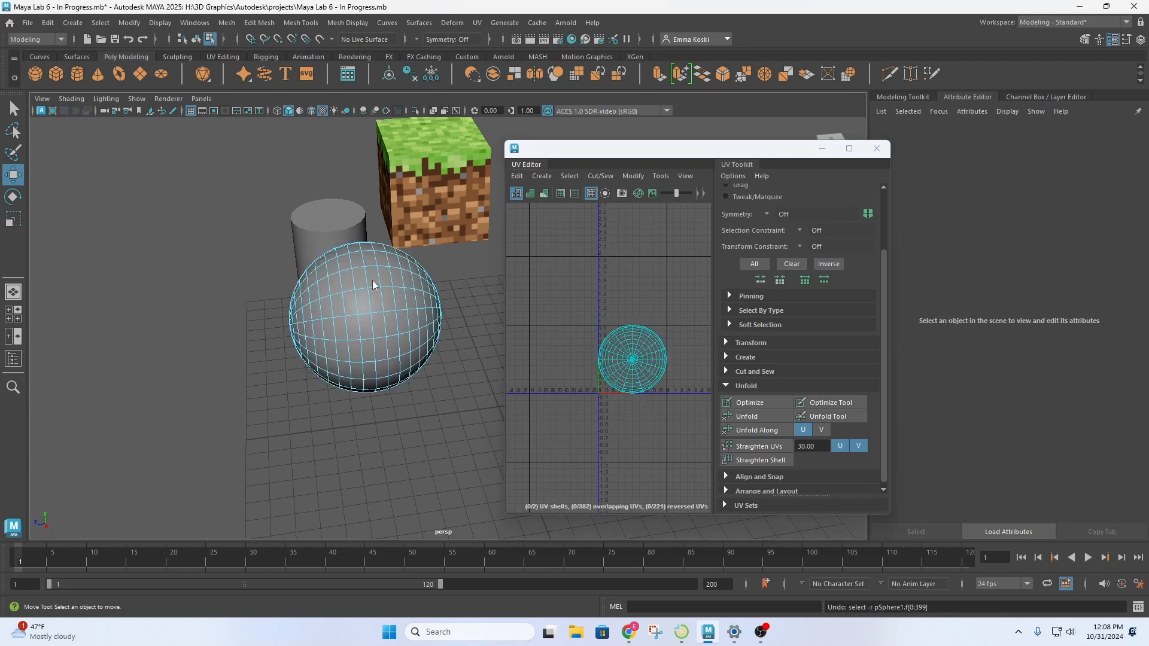
Check on the sphere in the perspective view which faces belong to each of its two UV shells
right_click_drag(390, 297, 408, 279)
right_click_drag(439, 304, 428, 306)
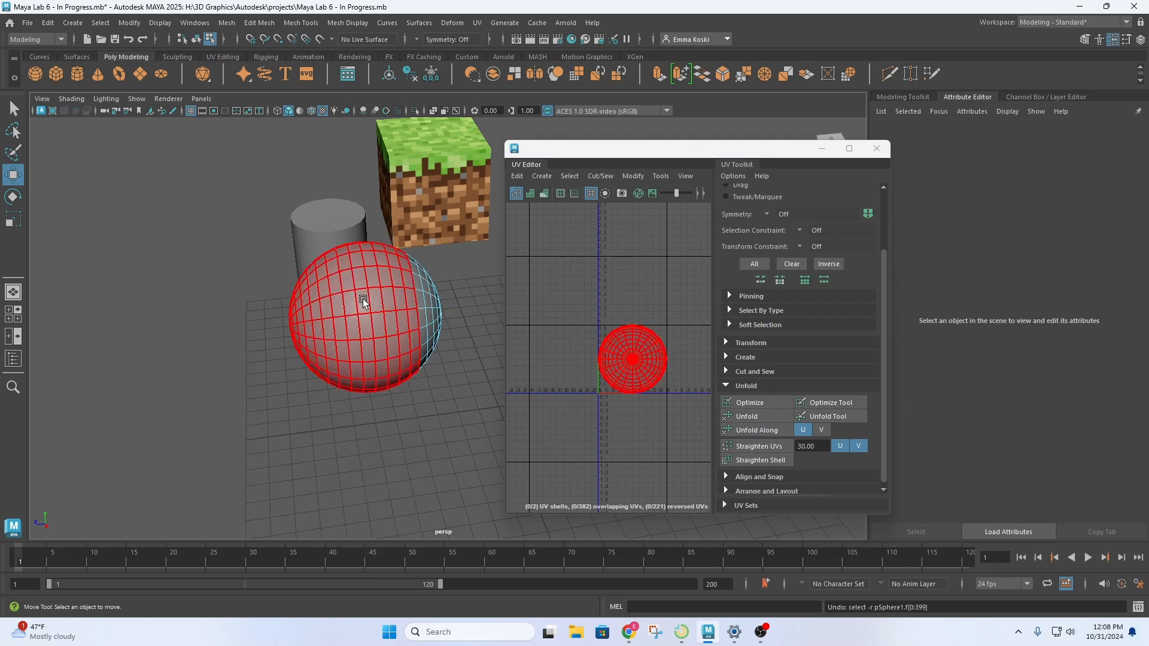
left_click(428, 306)
left_click(432, 304)
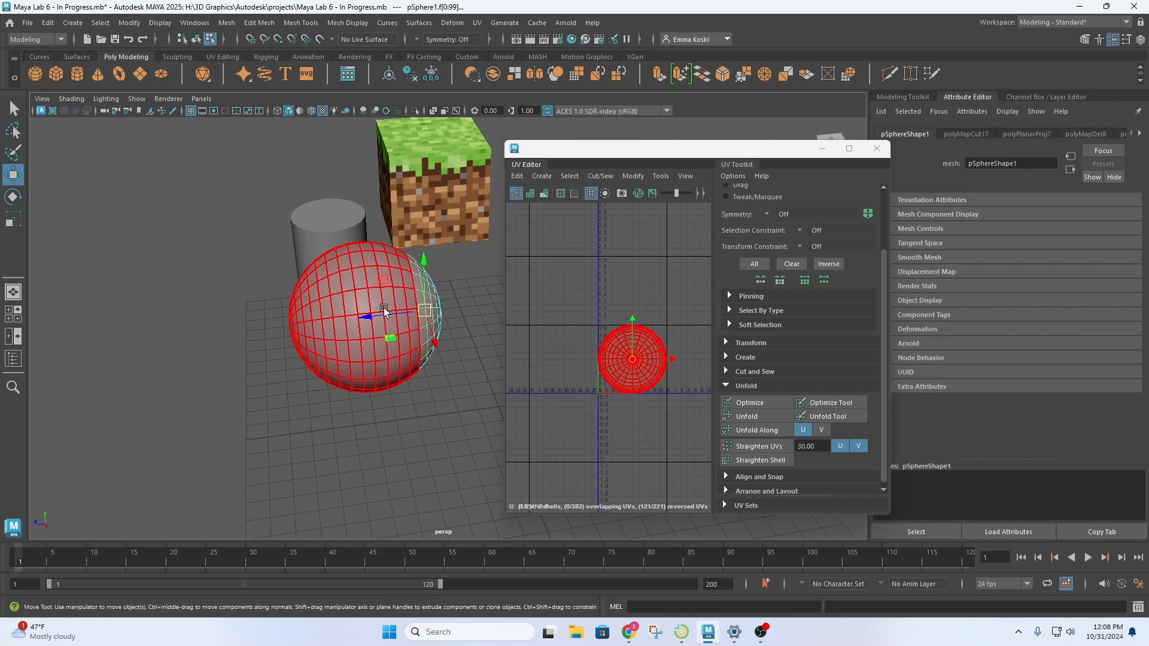
Select both stacked UV shells in the UV Editor and unfold them together
left_click_drag(581, 296, 700, 427)
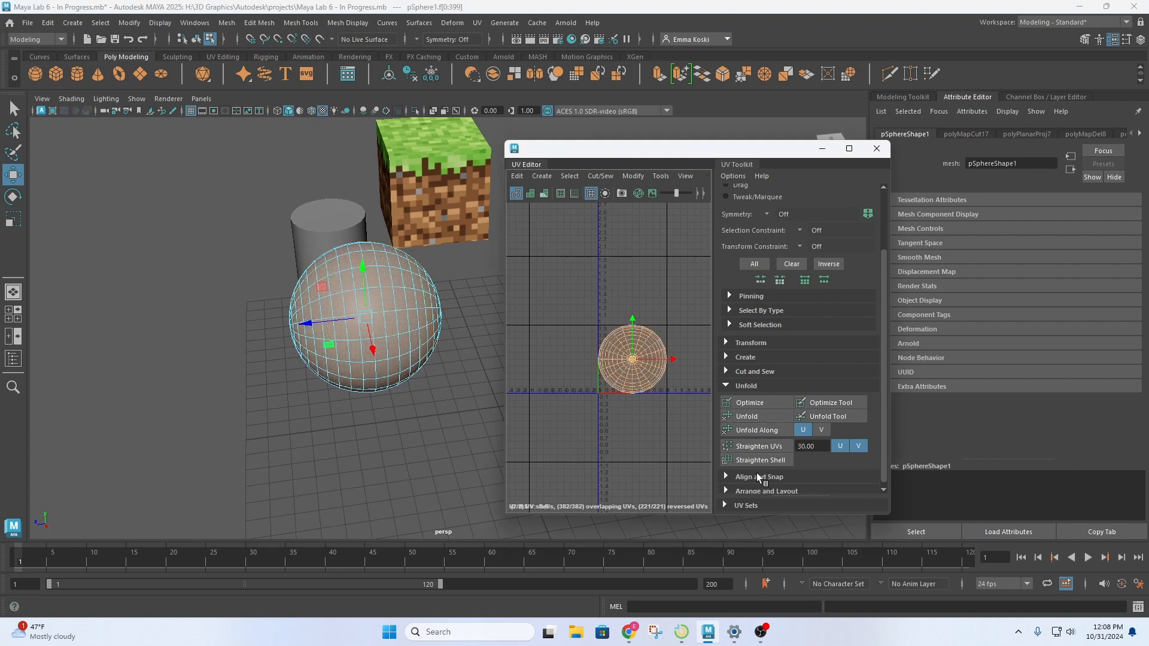
left_click(738, 386)
left_click(728, 457)
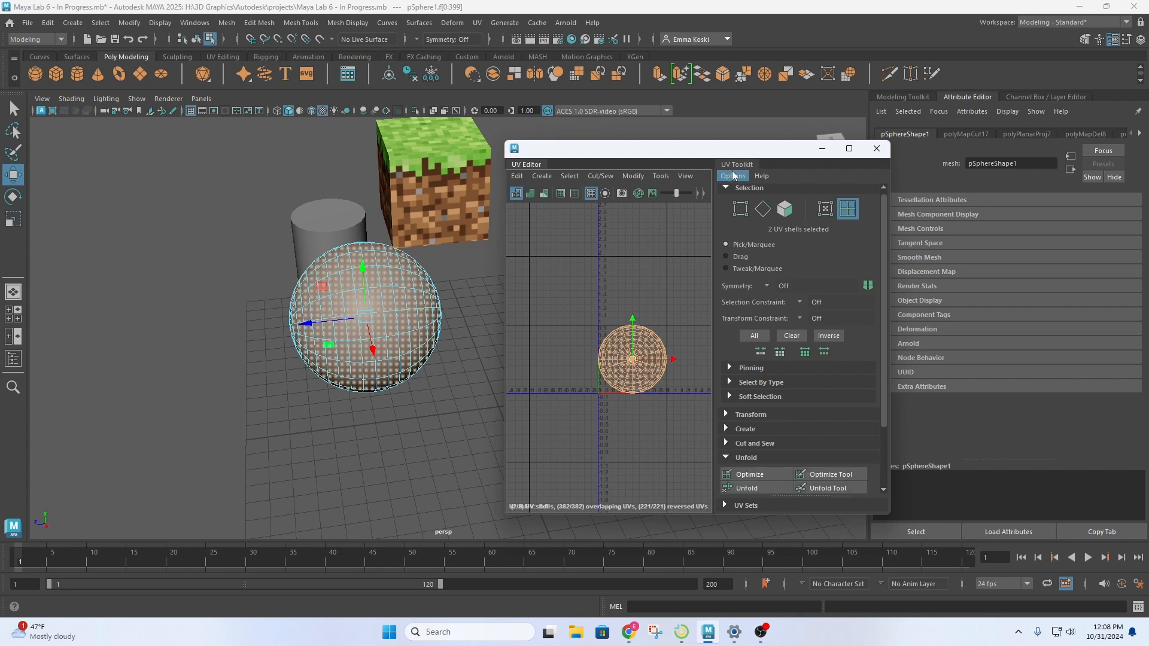
left_click(632, 176)
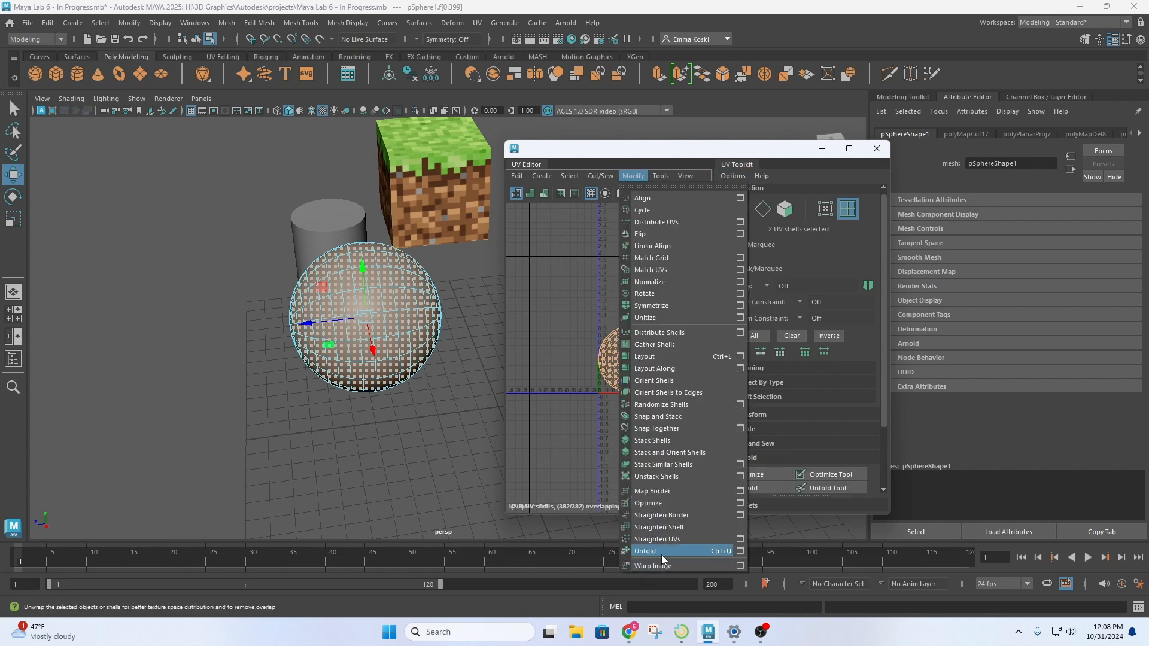
left_click(883, 344)
left_click(755, 487)
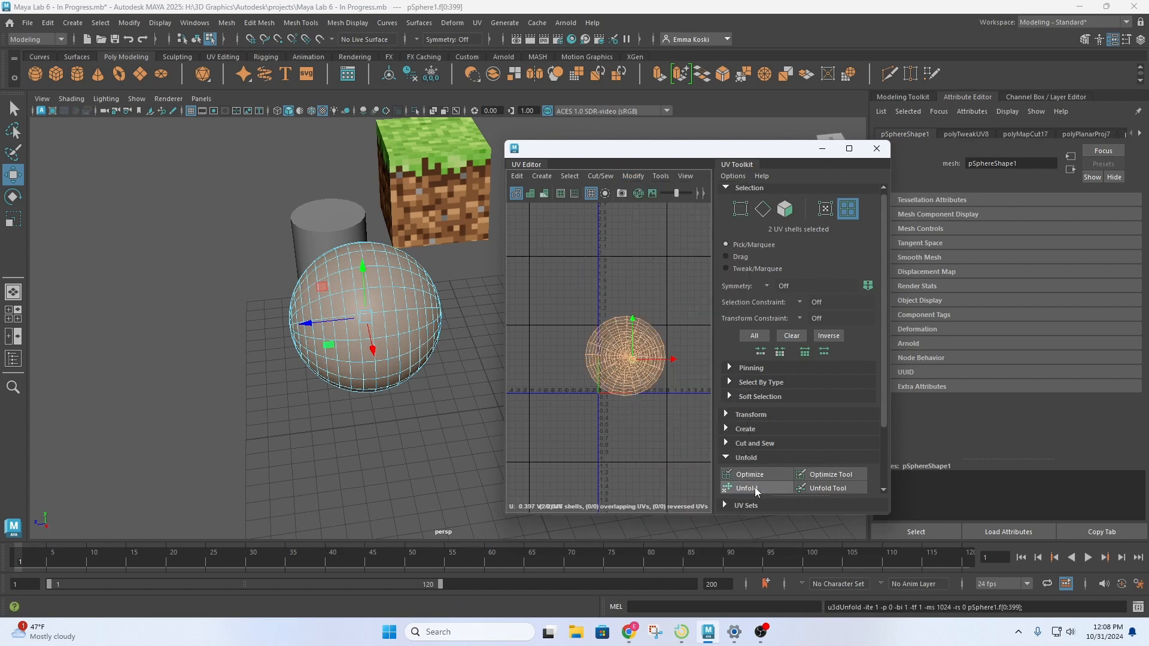
Select only the larger front shell and move it above the rear cap shell so the two no longer overlap
left_click(595, 318)
left_click(624, 368)
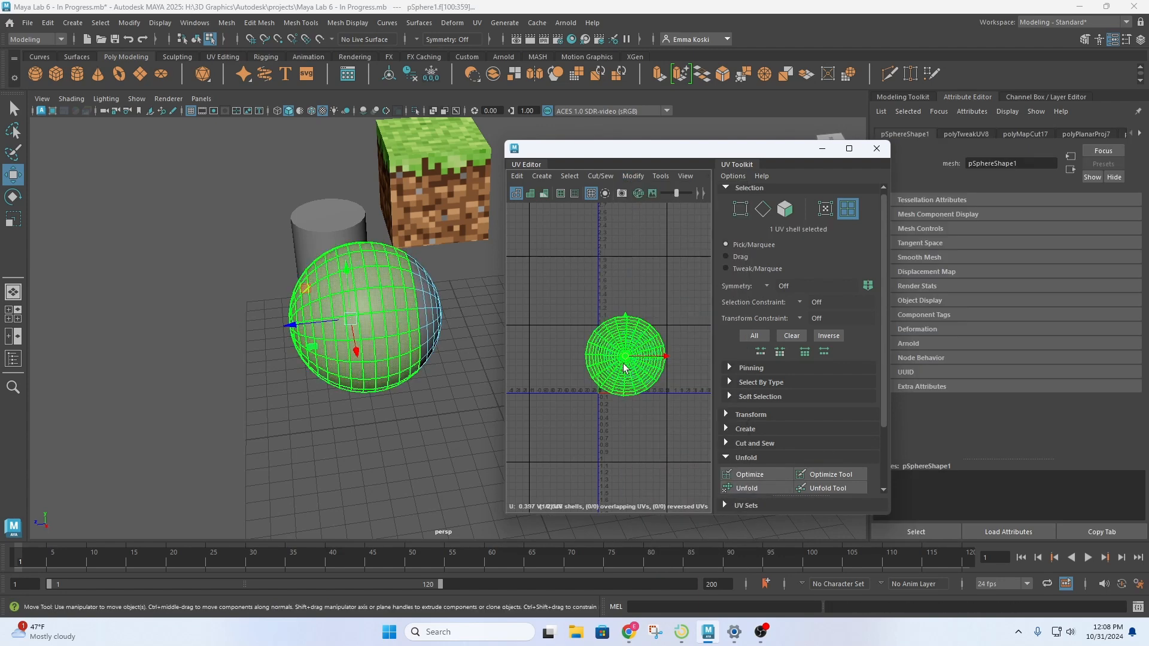
left_click_drag(624, 367, 634, 287)
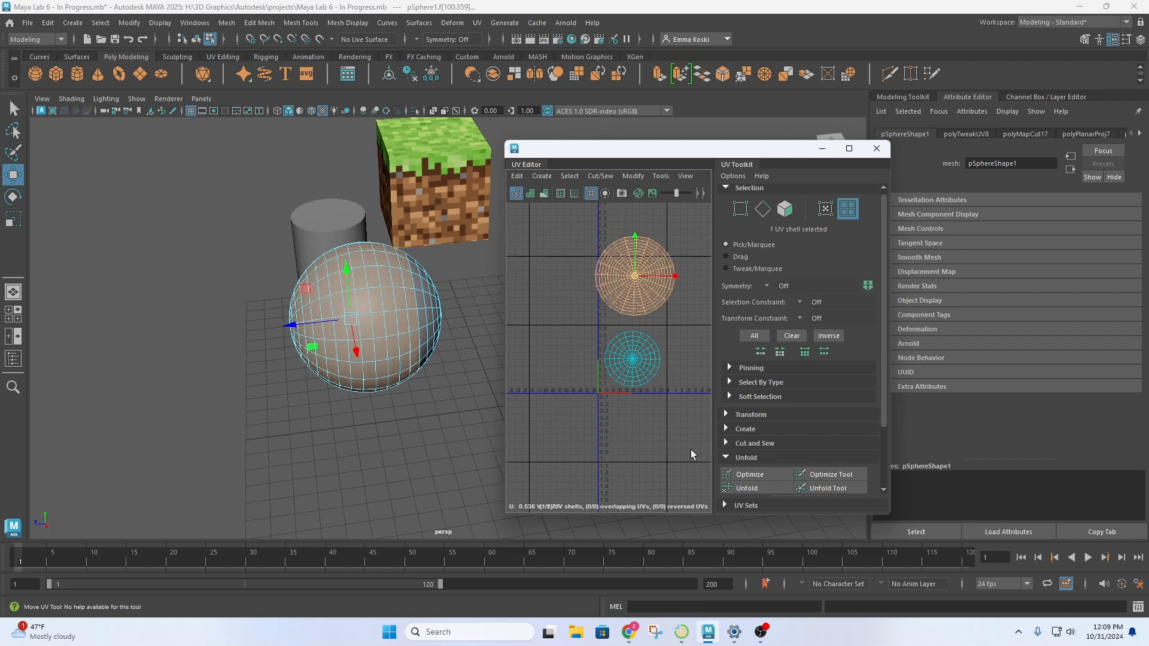
Inspect the rear cap shell against the UV grid, add it to the selection and move both shells down together
scroll(636, 284, "up", 7)
scroll(621, 348, "down", 5)
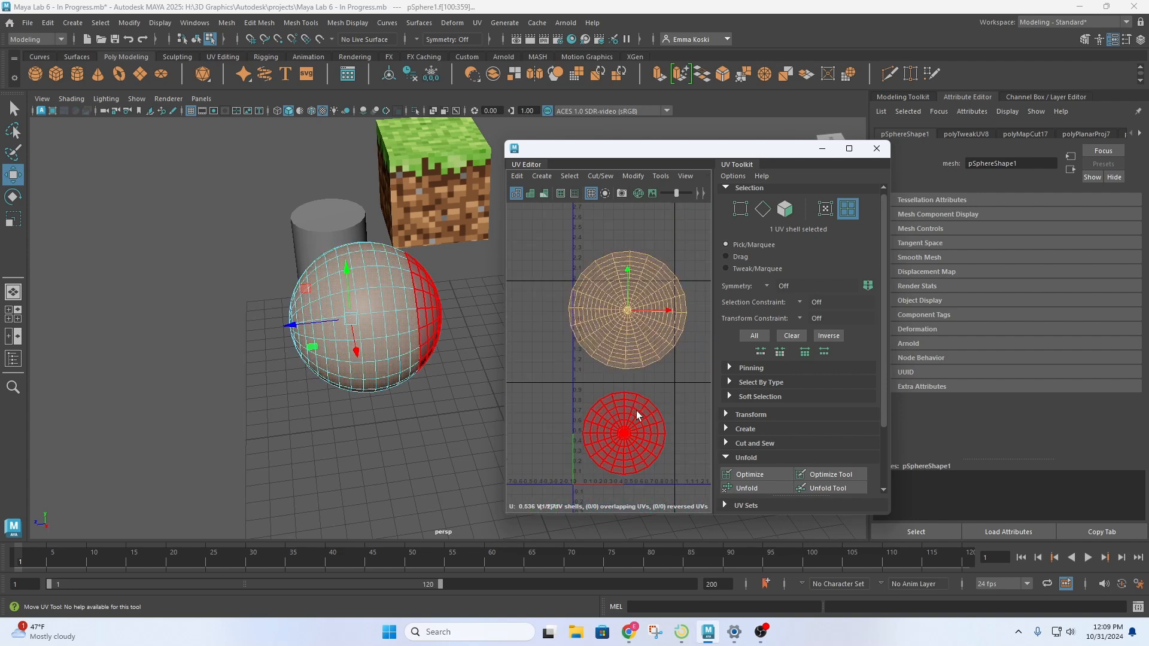
scroll(638, 415, "down", 2)
middle_click_drag(638, 403, 674, 328, "alt")
scroll(634, 310, "up", 4)
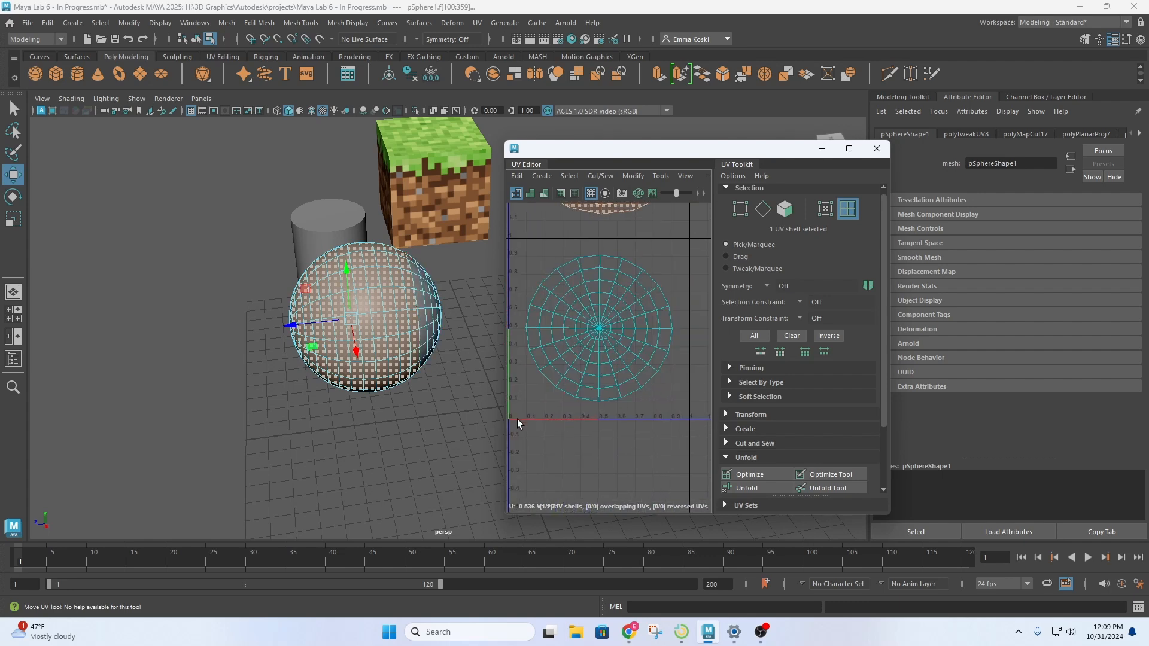
scroll(645, 417, "down", 4)
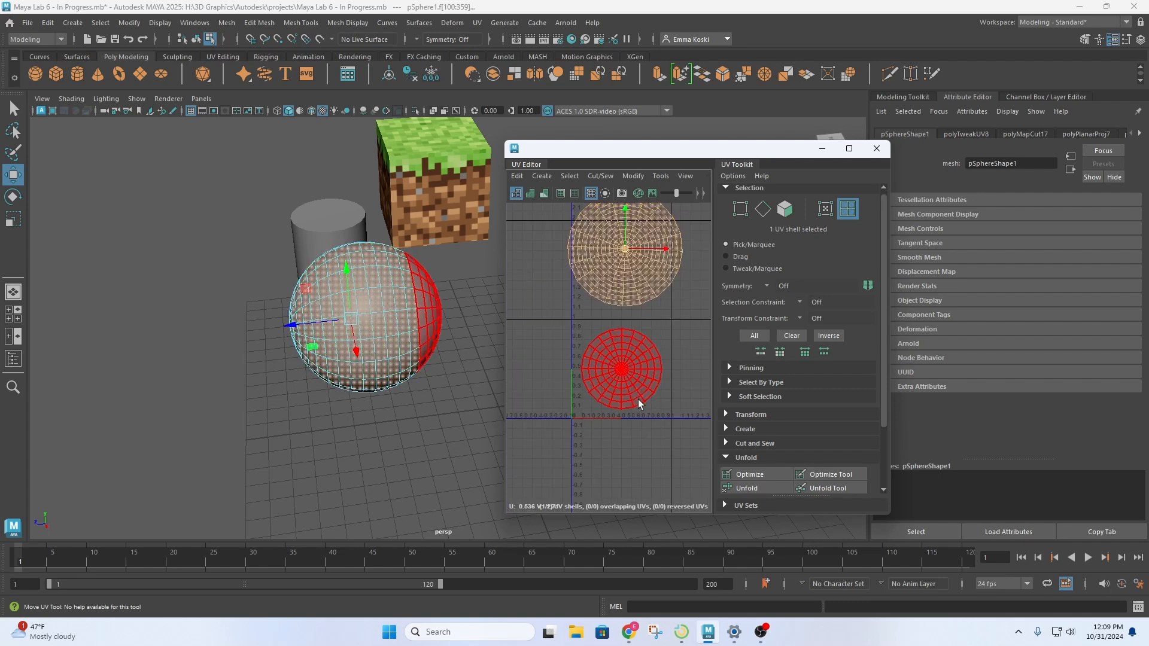
left_click(655, 372, "shift")
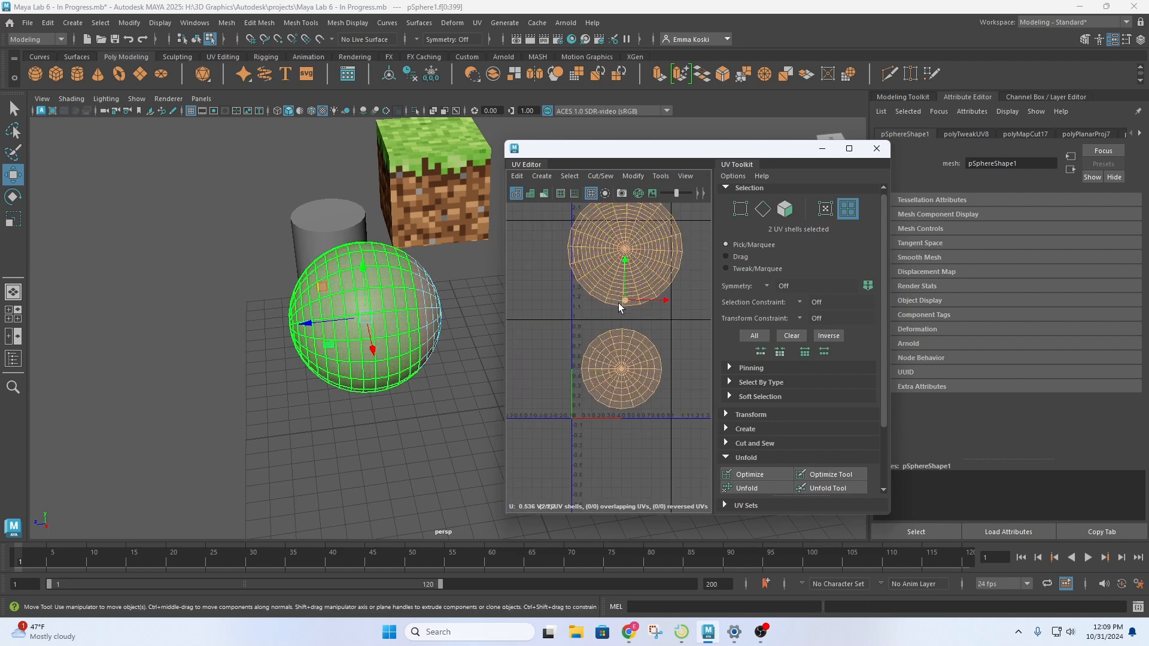
left_click_drag(619, 303, 620, 359)
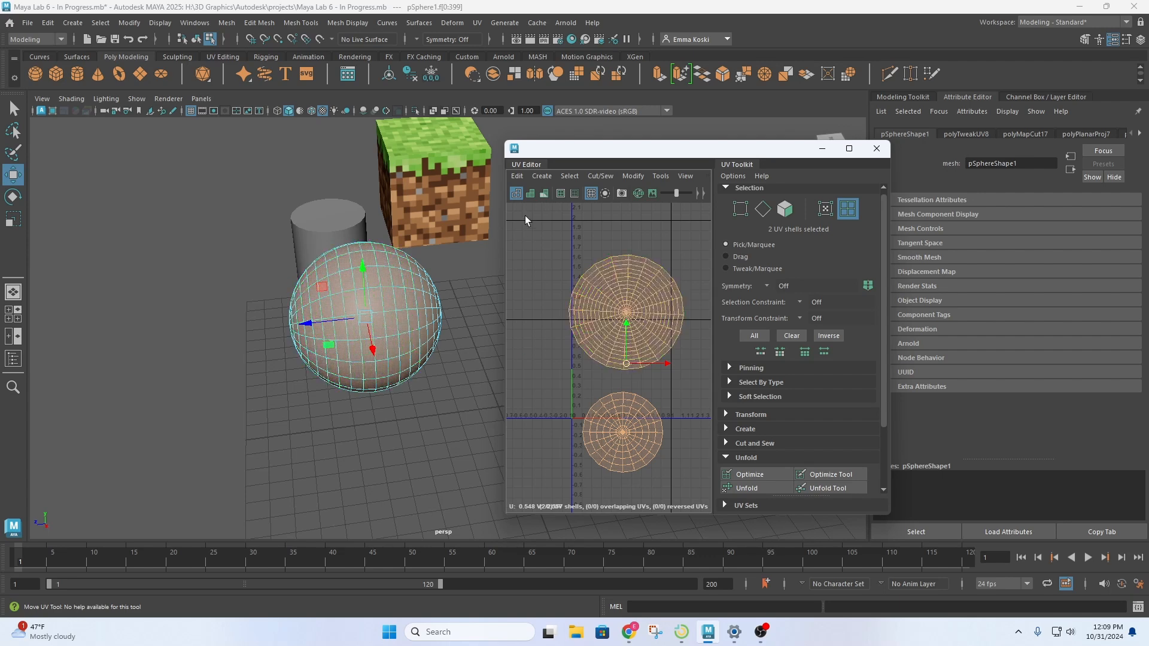
Select the front and rear cap shells individually, and reselect both shells together in the UV Editor
left_click(536, 288)
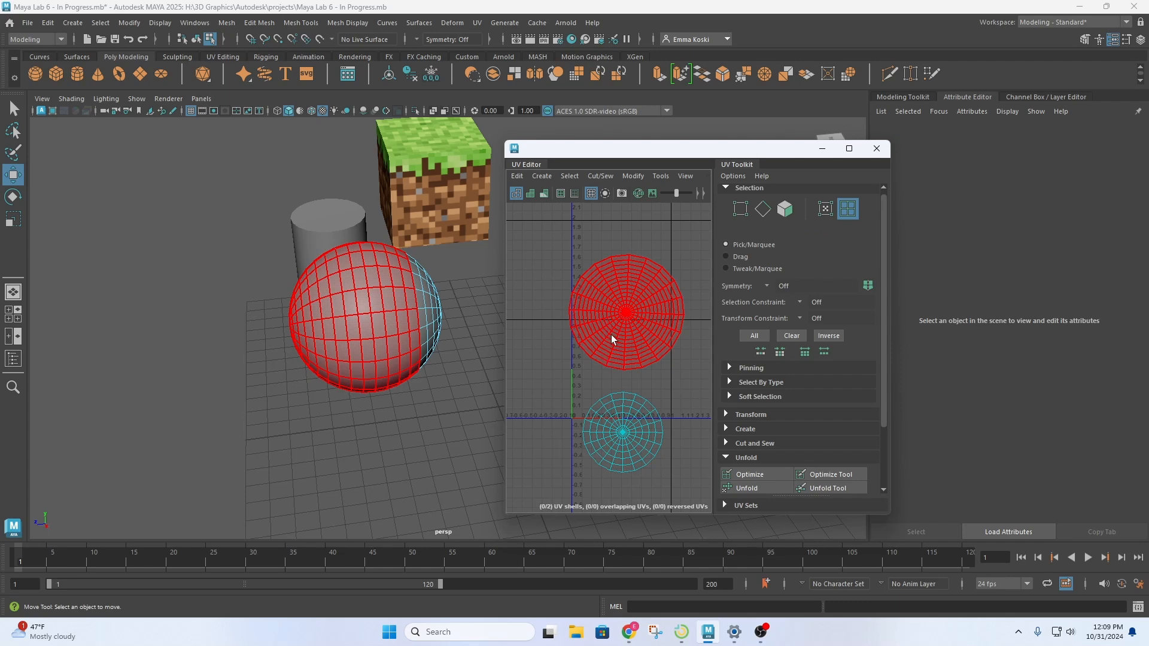
left_click(611, 336)
left_click(610, 437)
left_click(553, 353)
left_click(606, 315)
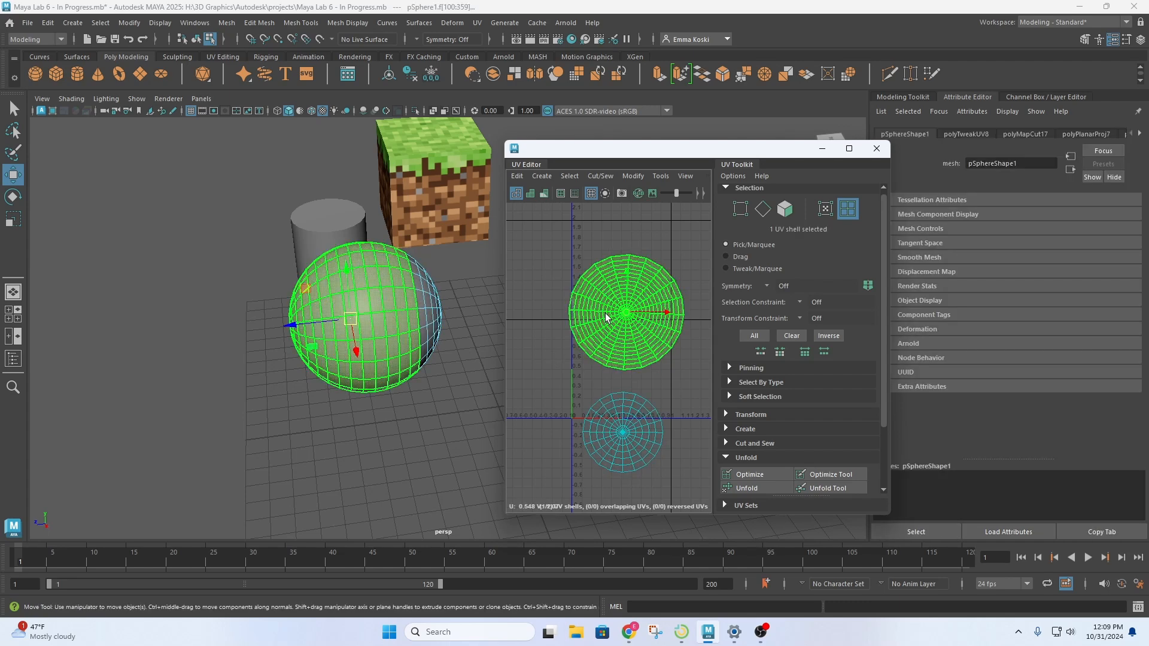
left_click(633, 415, "shift")
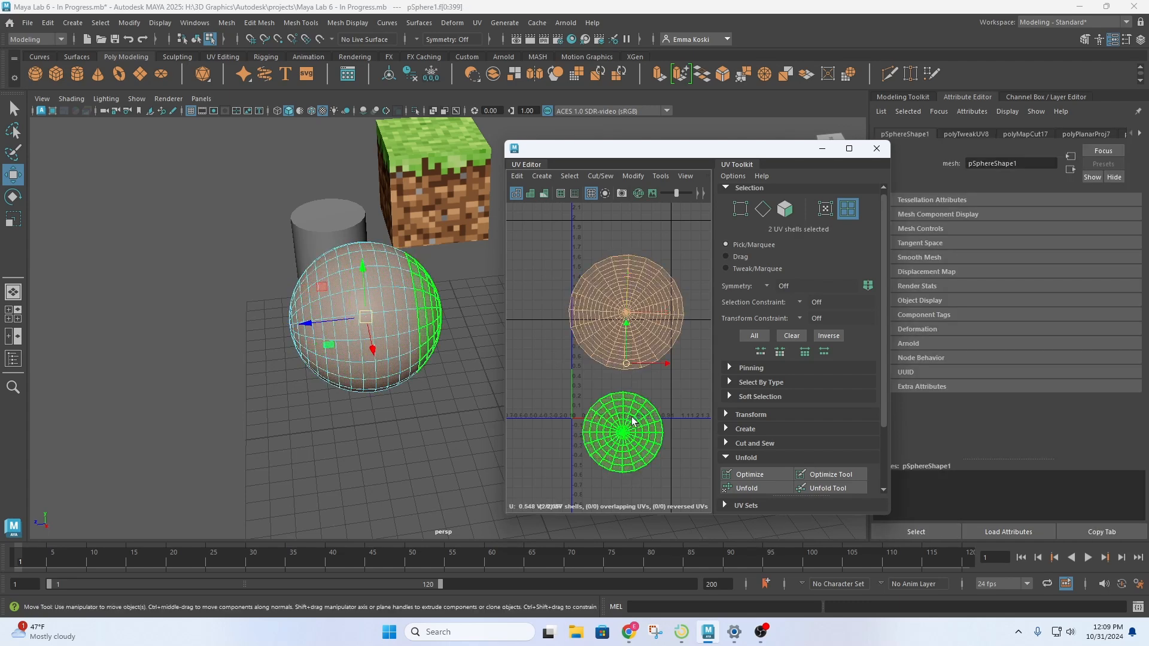
Scale both selected UV shells down together so they fit inside the 0 to 1 UV square
key("r")
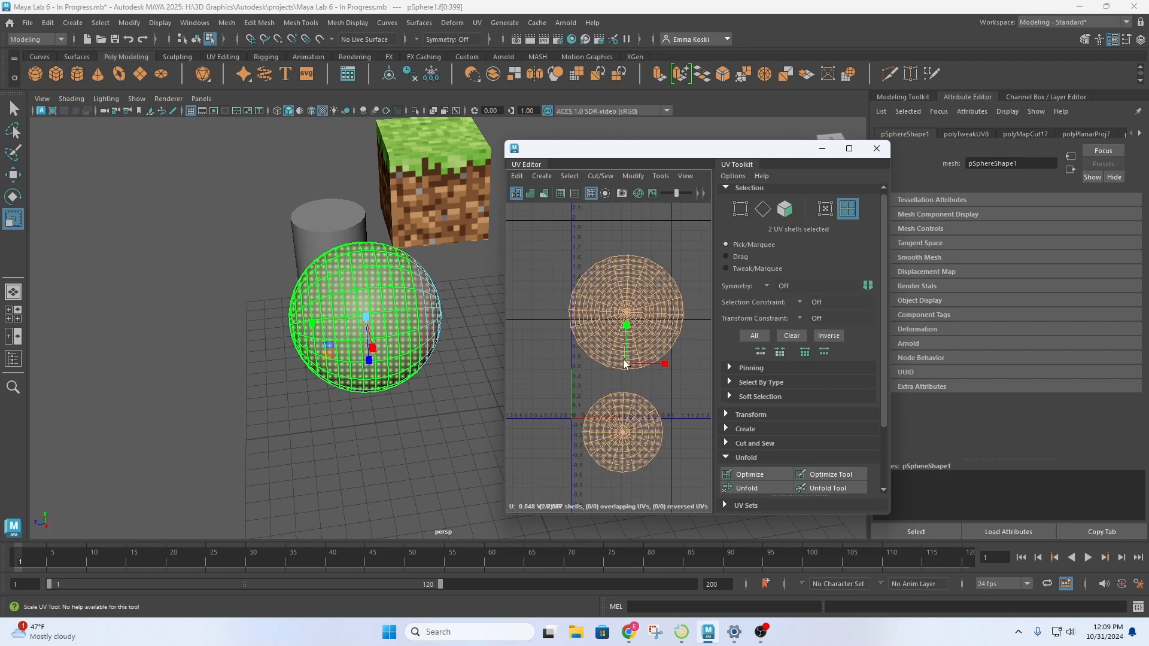
left_click_drag(624, 368, 604, 353)
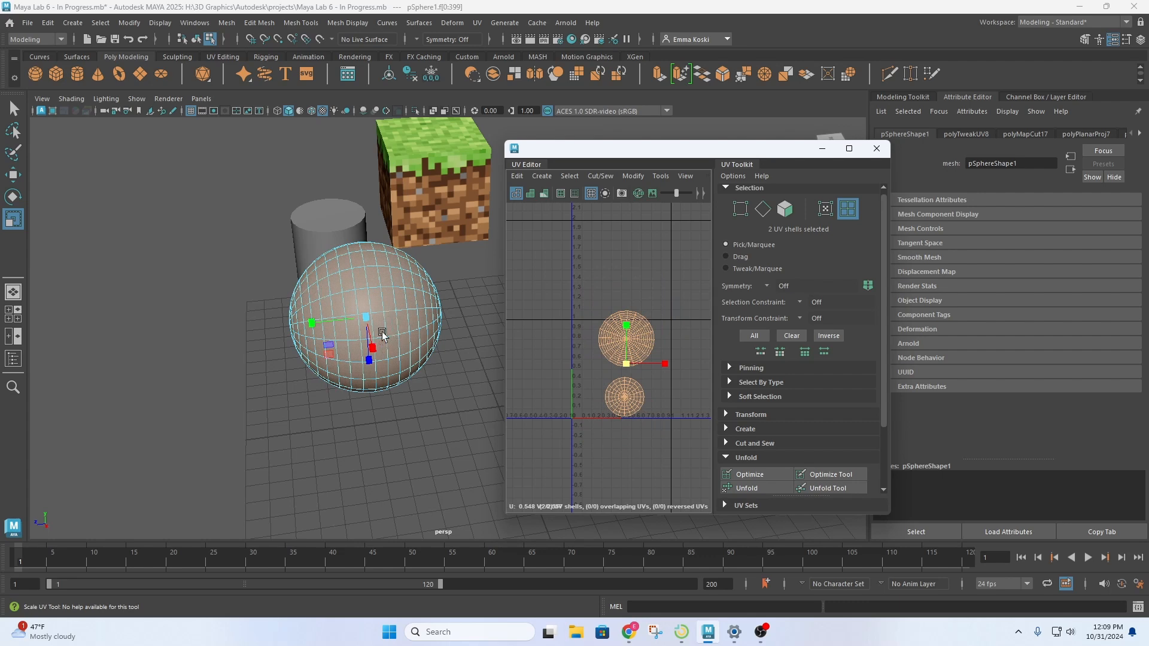
left_click_drag(366, 317, 424, 374)
key("ctrl+z")
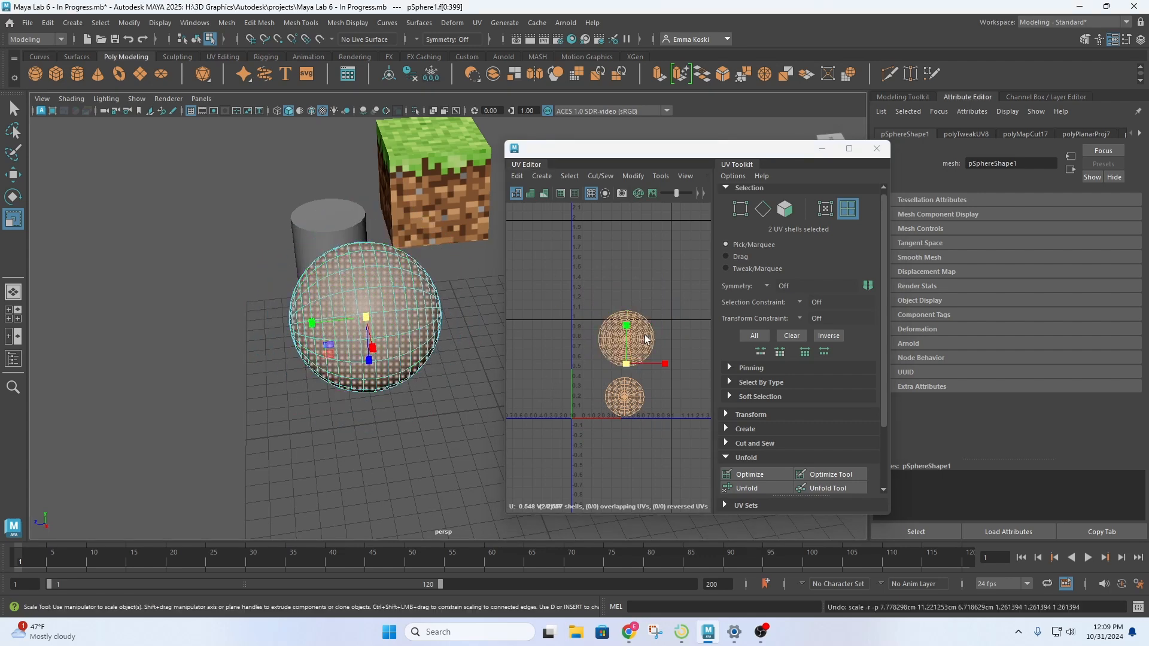
left_click_drag(626, 368, 625, 367)
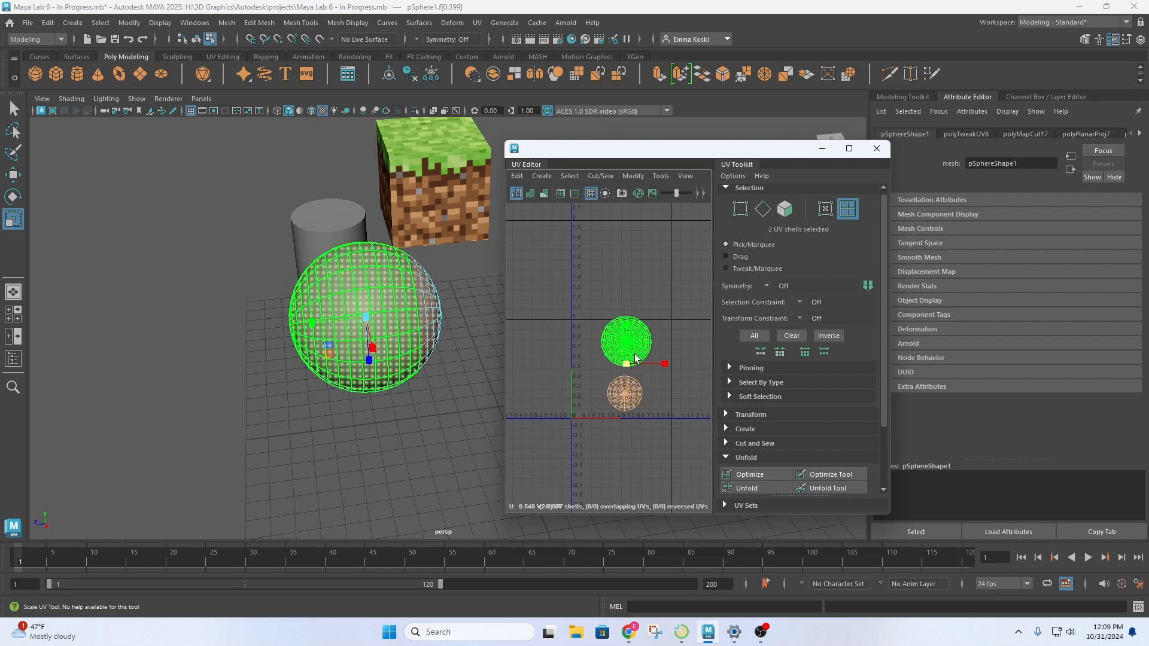
Clear the selection, move the rear cap shell to the right and shift the front shell left and slightly down within the UV square
key("w")
left_click(638, 289)
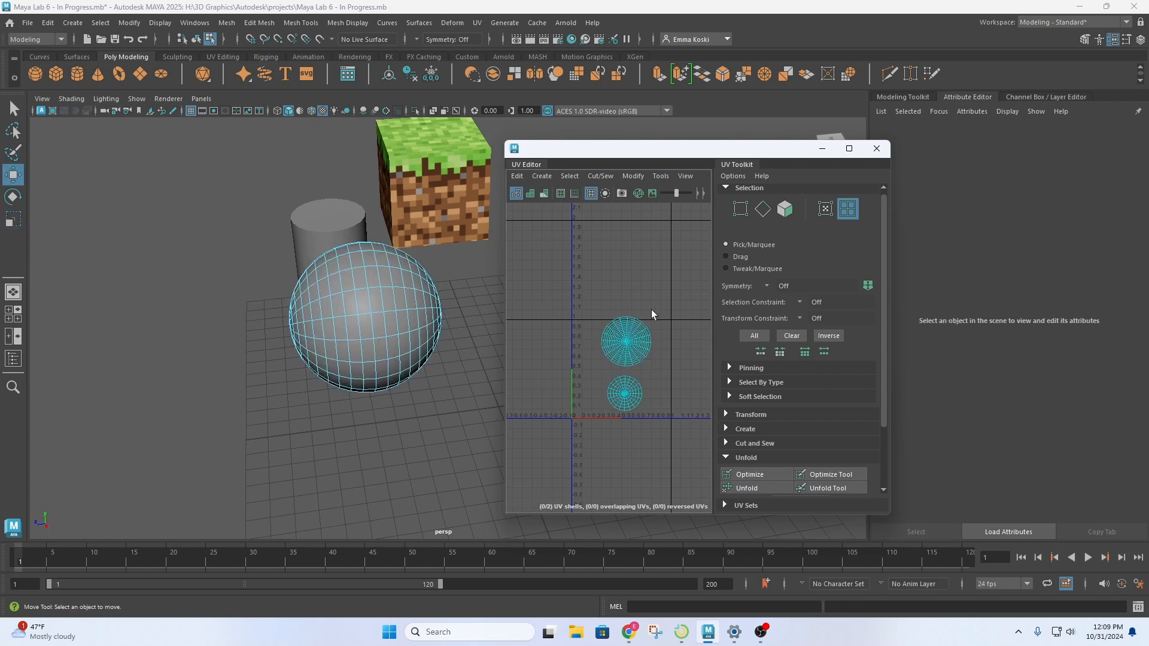
left_click(626, 397)
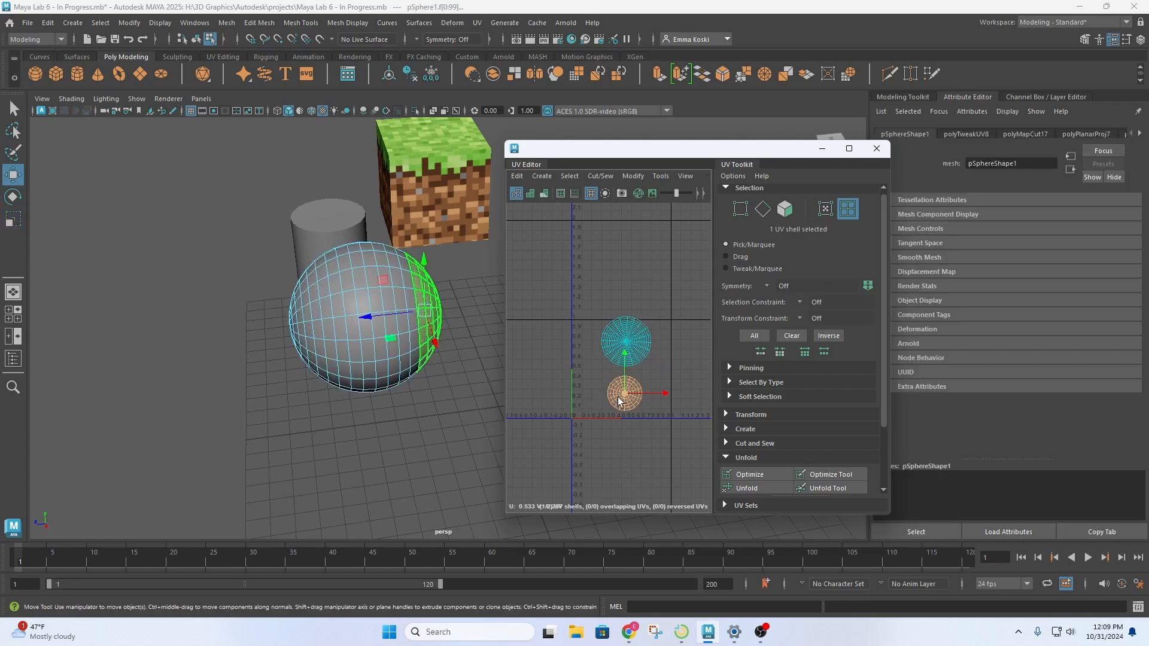
left_click_drag(626, 401, 651, 402)
left_click(622, 363)
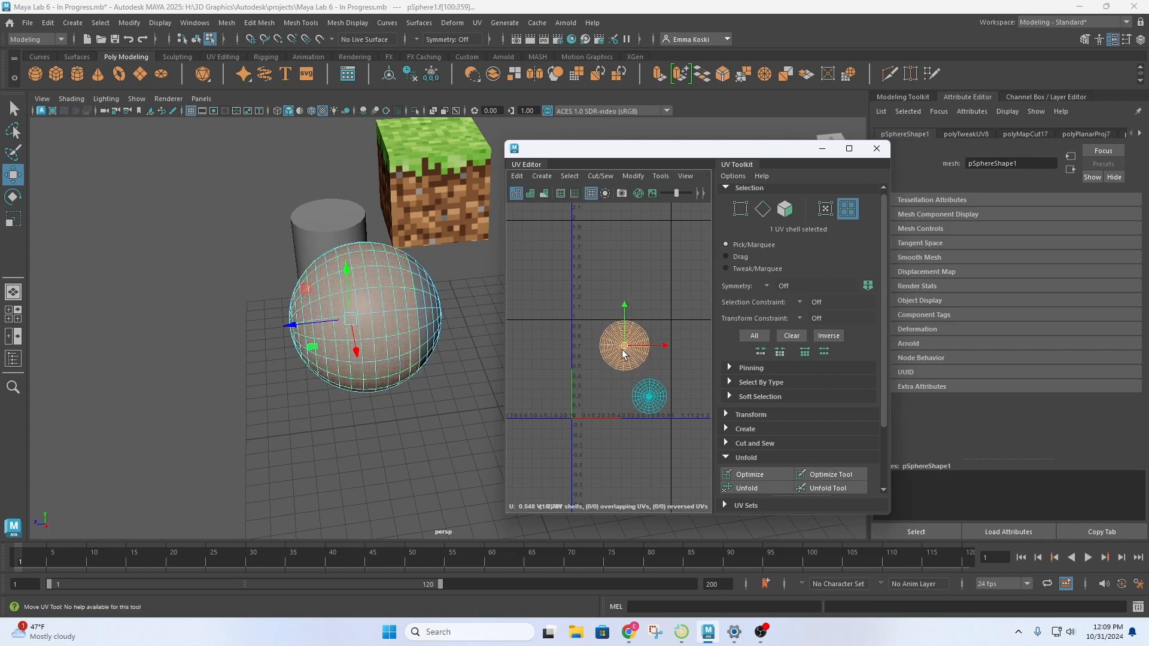
left_click_drag(628, 346, 604, 358)
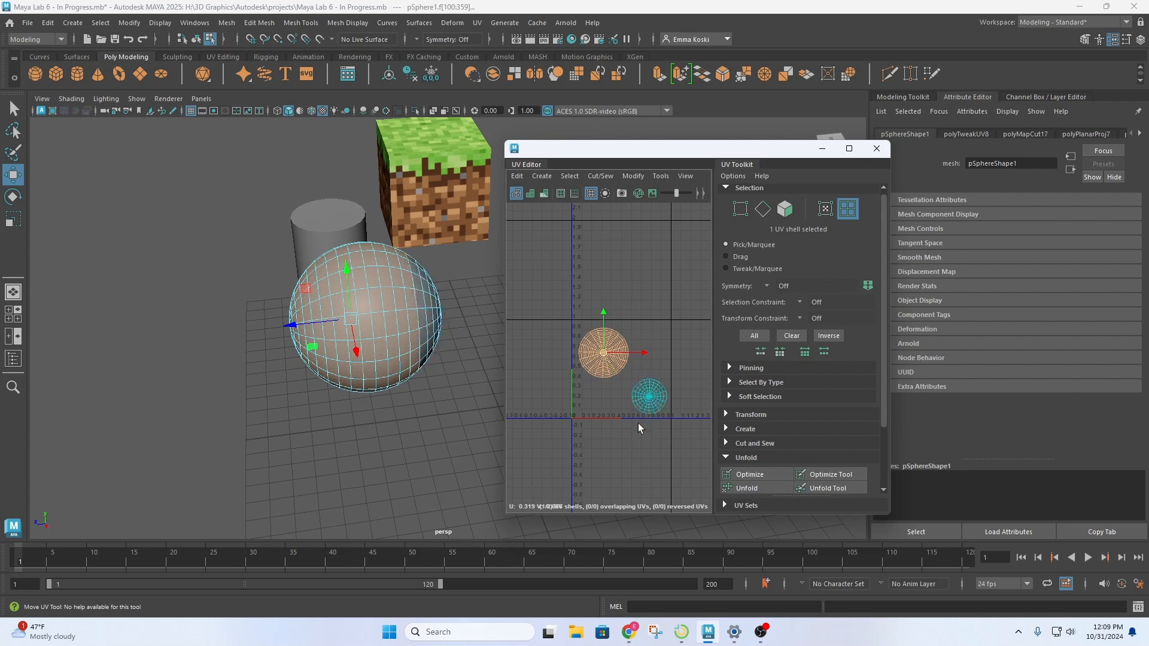
Nudge the rear cap shell and the front shell closer together diagonally in the UV square without overlapping them
scroll(639, 420, "up", 3)
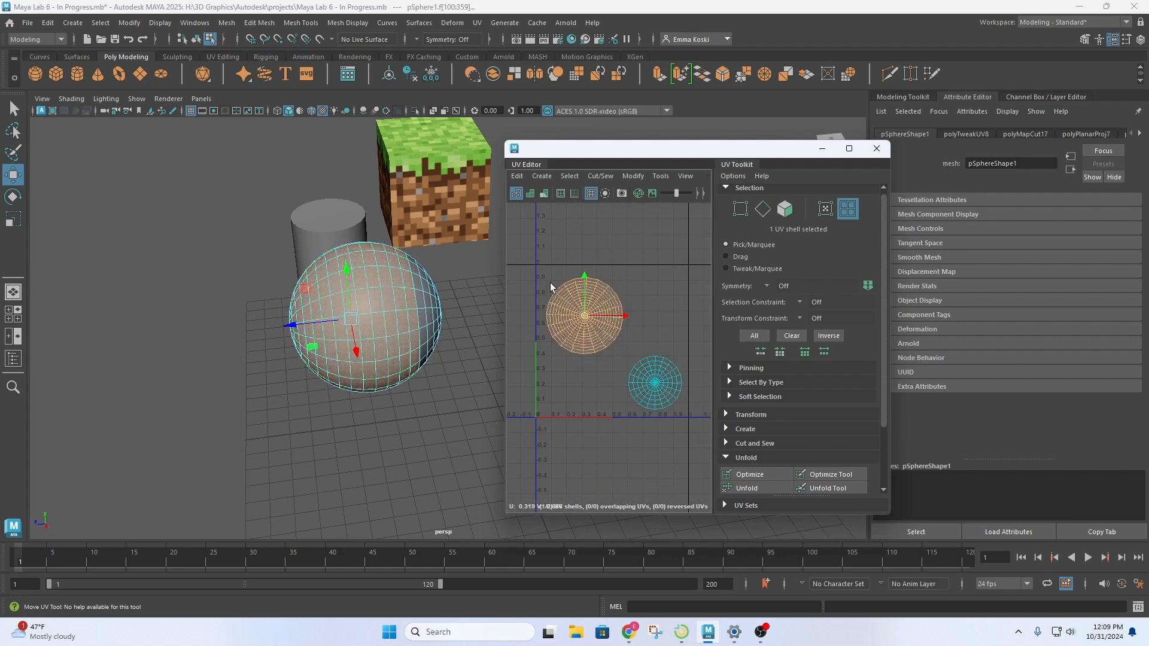
left_click(652, 383)
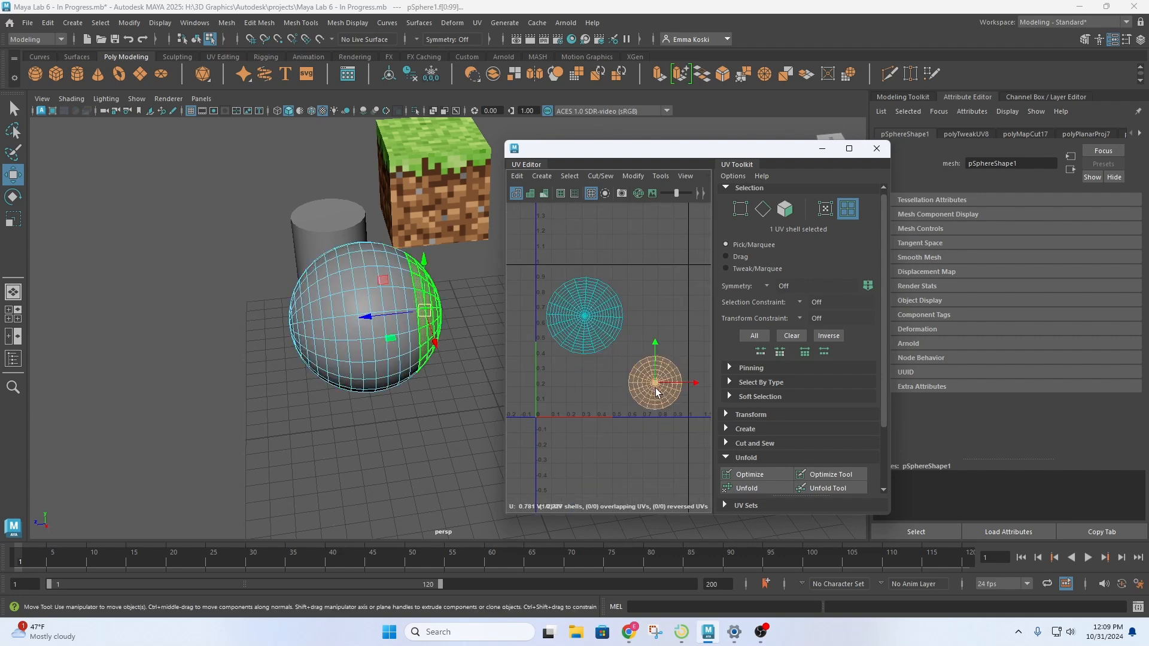
left_click_drag(654, 383, 645, 374)
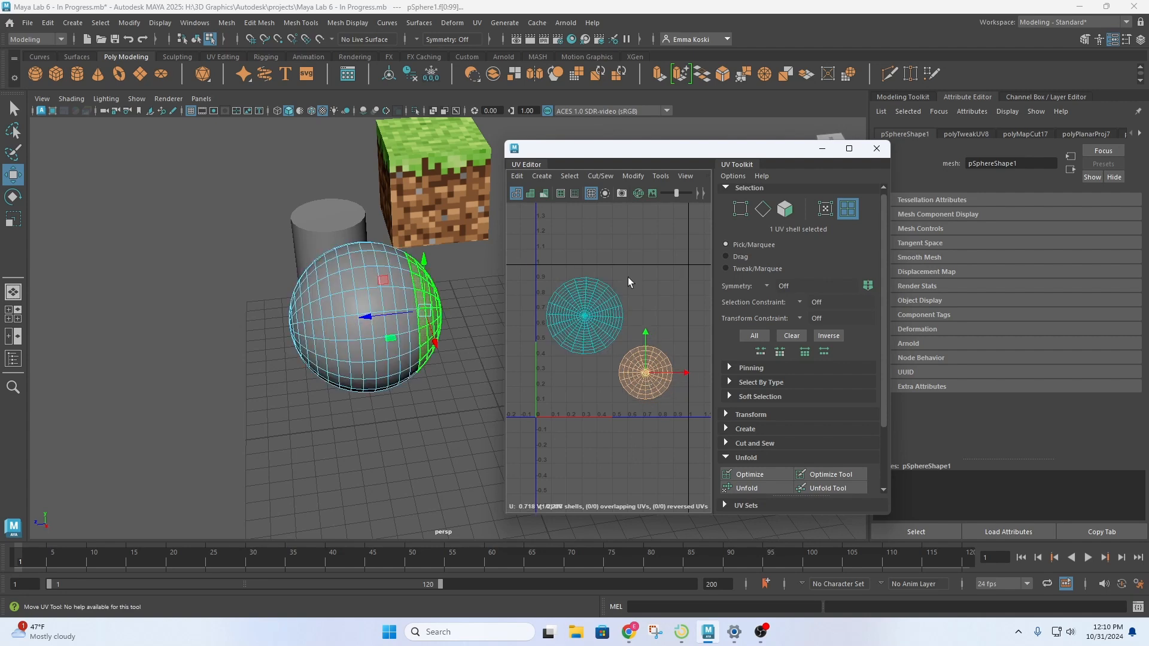
left_click(584, 314)
left_click_drag(588, 320, 596, 325)
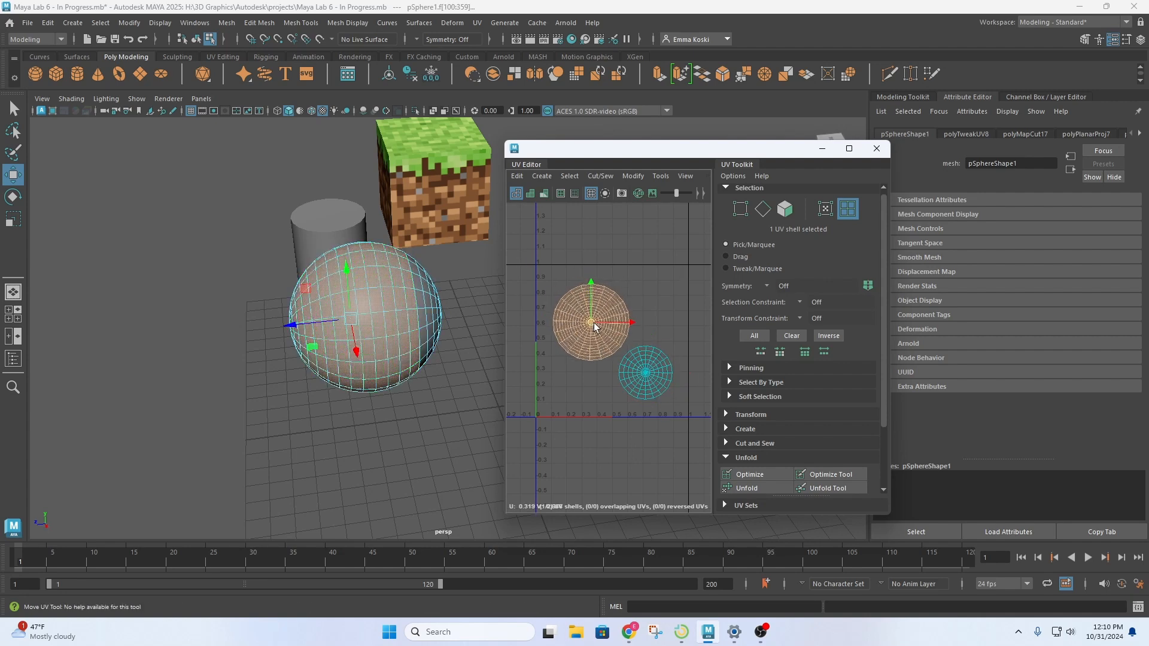
Select both UV shells and scale them up uniformly to fill more of the 0 to 1 UV square
left_click_drag(536, 259, 694, 426)
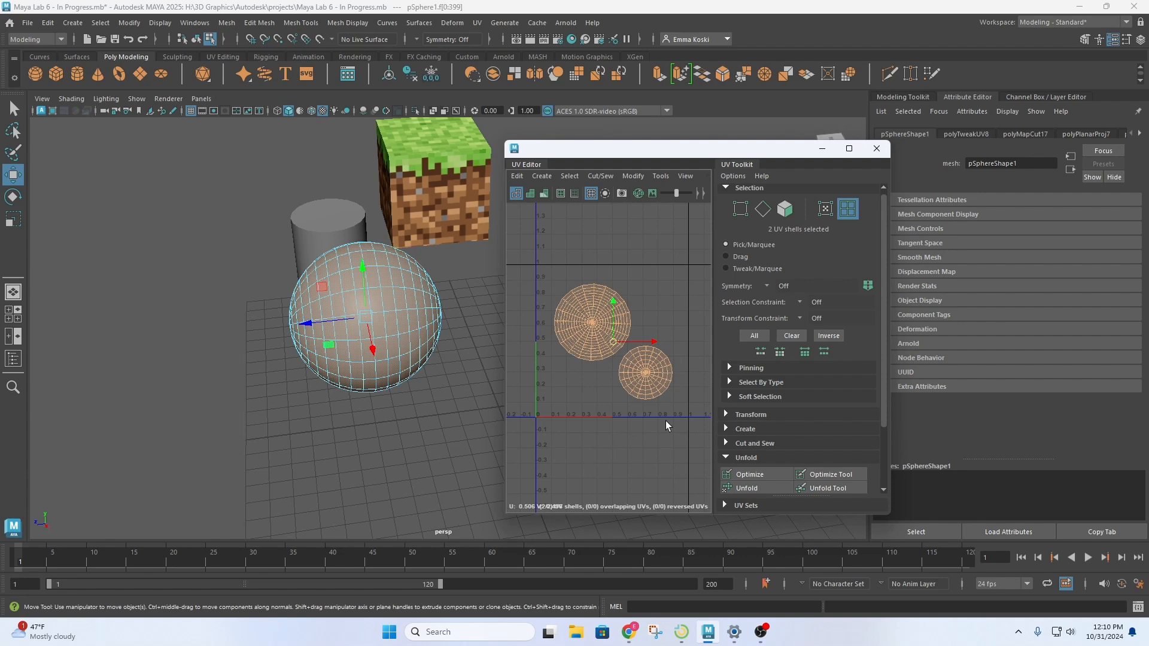
key("r")
left_click_drag(614, 342, 626, 347)
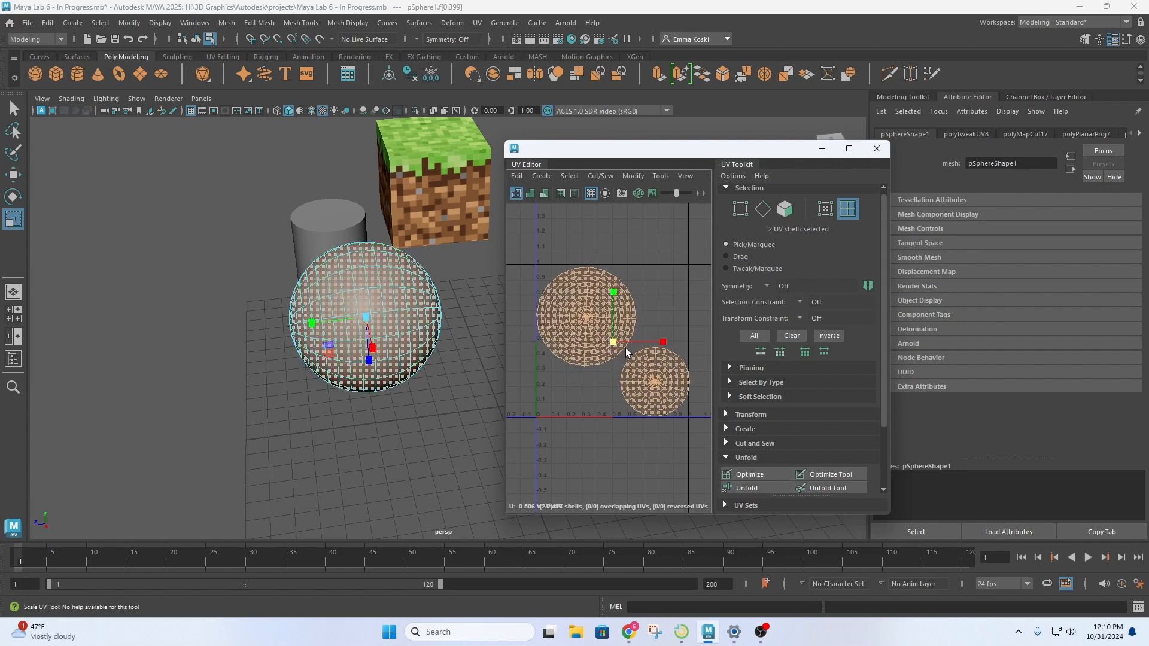
Move the rear cap shell and the front shell individually slightly inward from the UV square's borders, and deselect them
key("w")
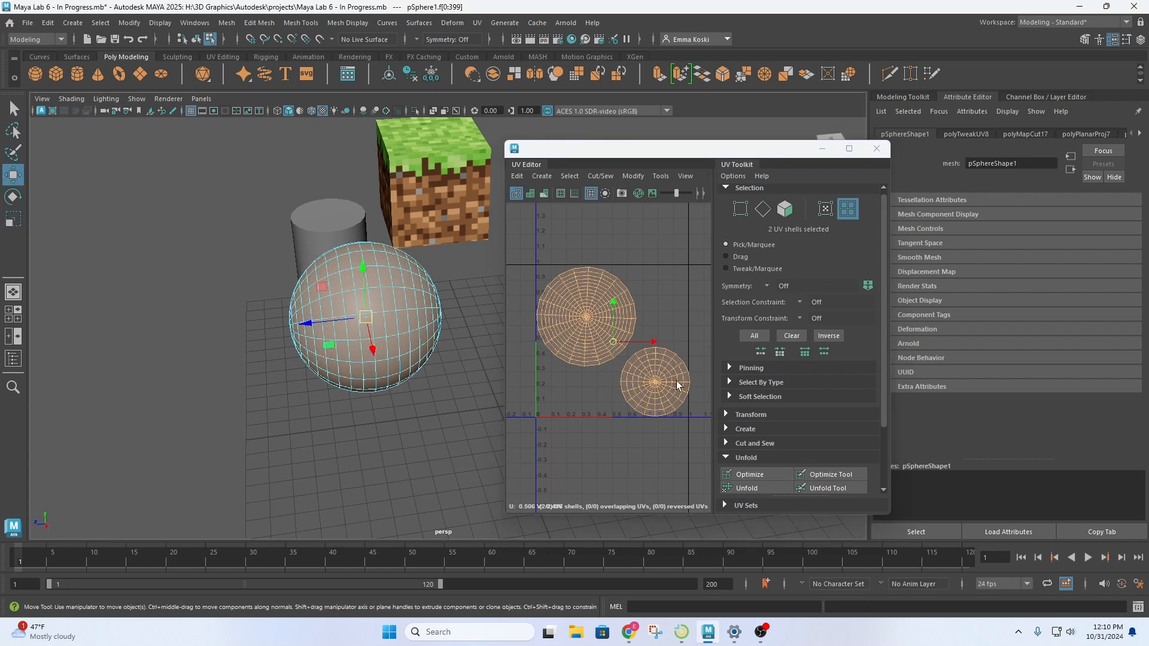
left_click(679, 447)
left_click(646, 379)
left_click_drag(656, 387, 653, 382)
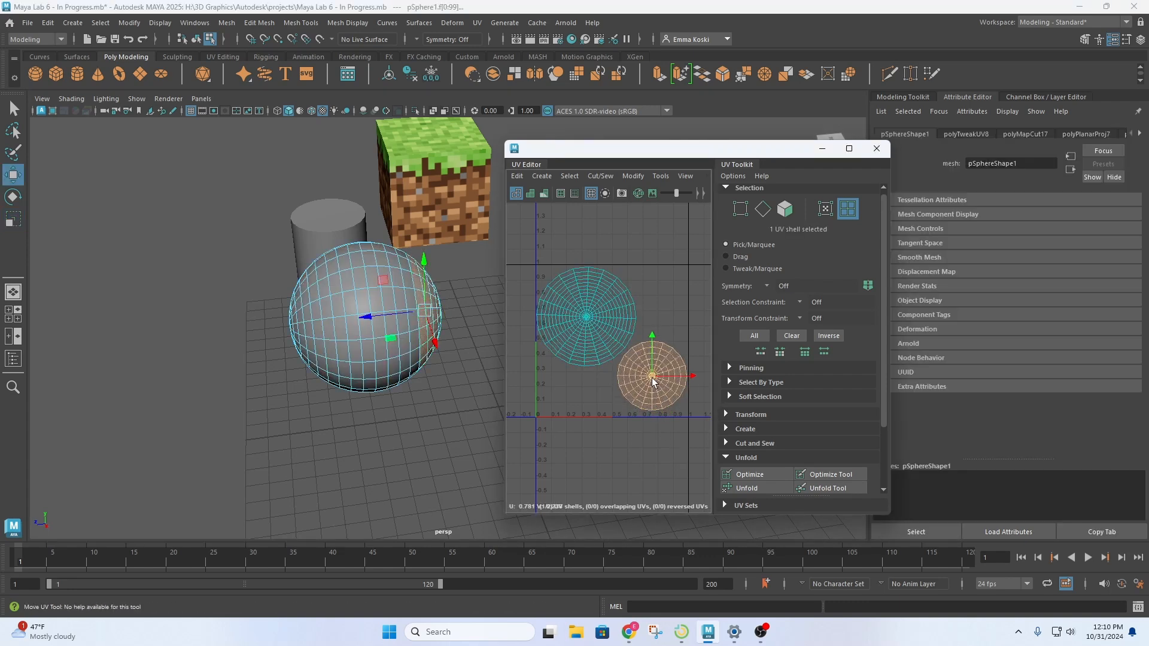
left_click(586, 318)
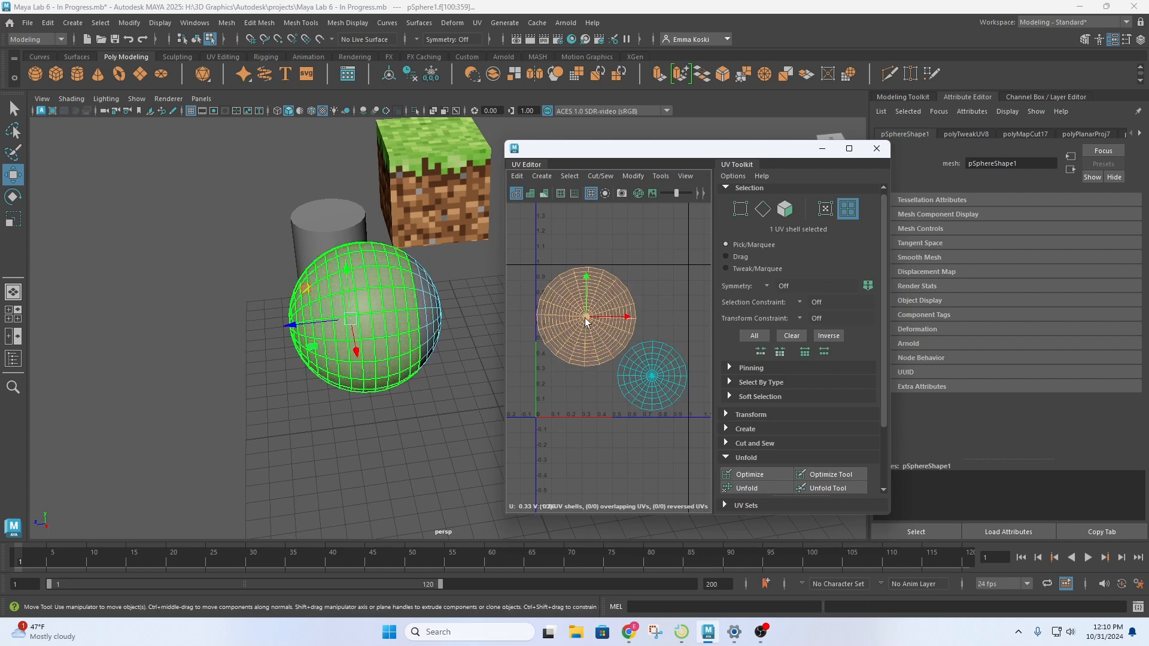
left_click_drag(585, 322, 587, 323)
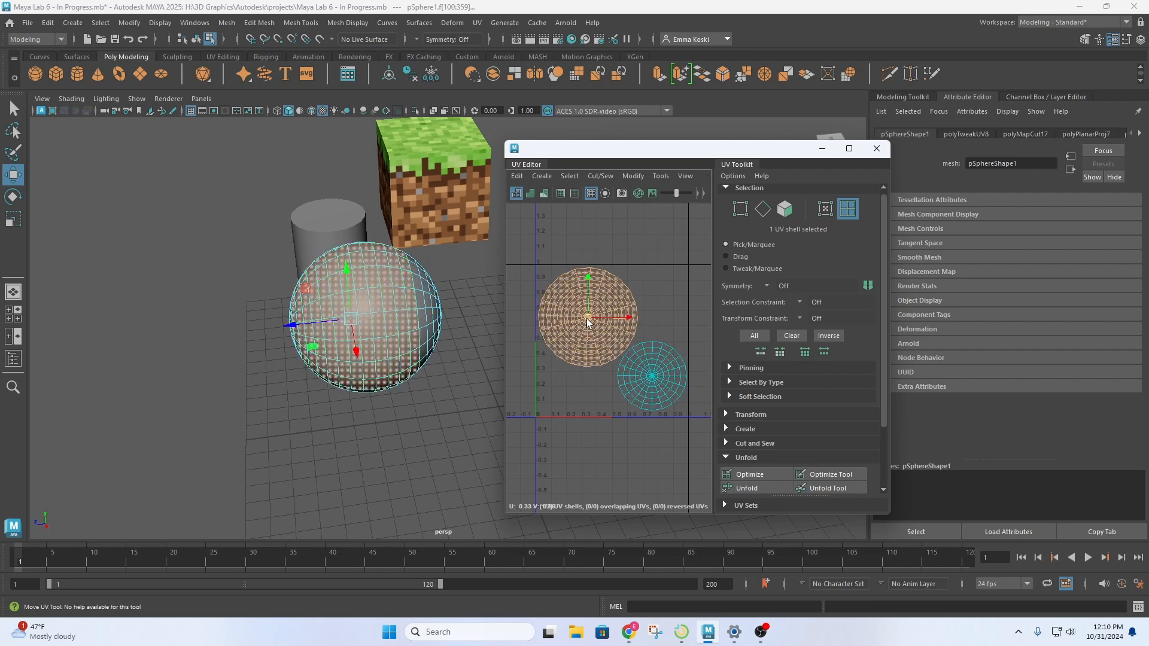
left_click(672, 293)
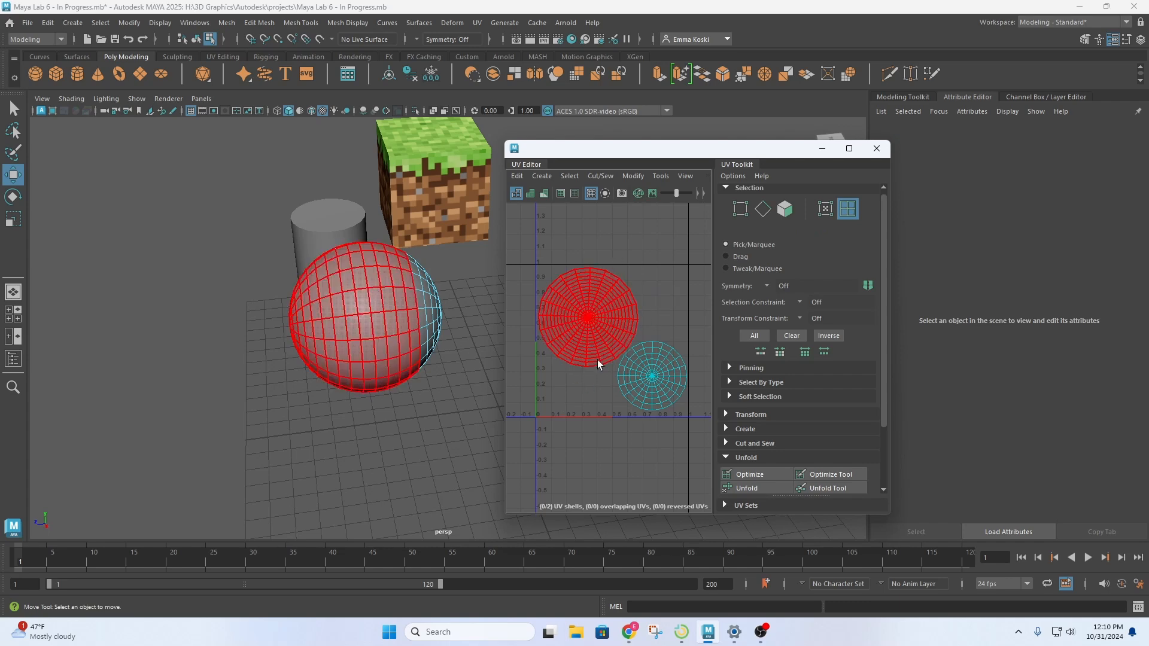
Compare the sphere's UV layout with the cylinder's in the UV Editor, and return to the sphere's layout
scroll(611, 337, "down", 2)
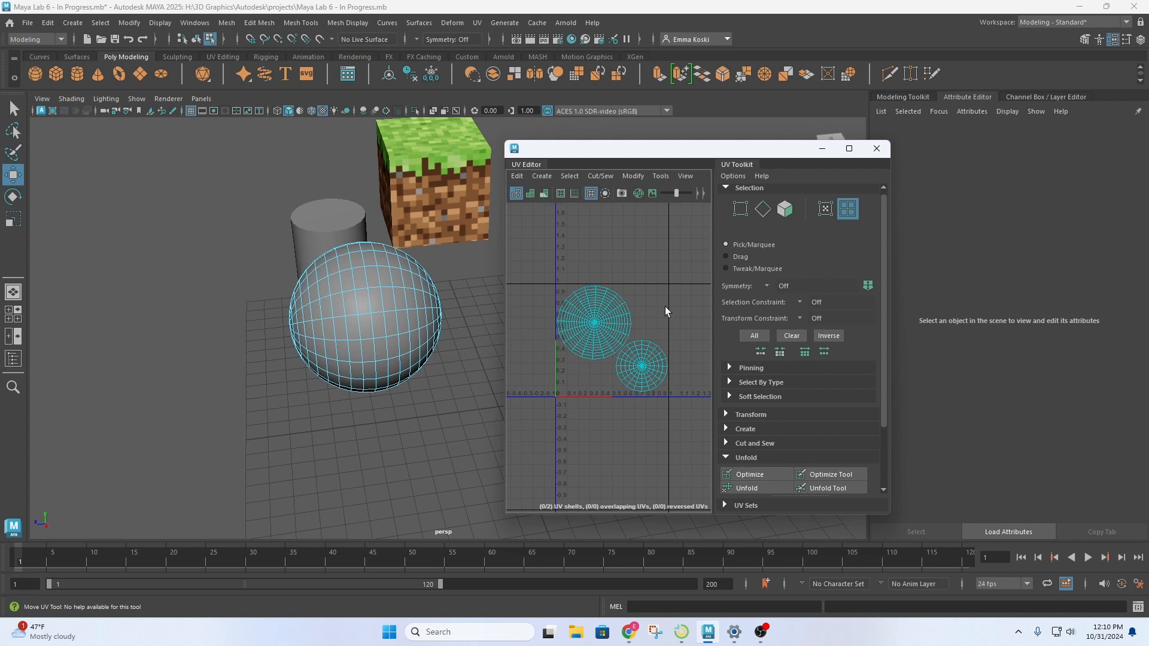
left_click(338, 220)
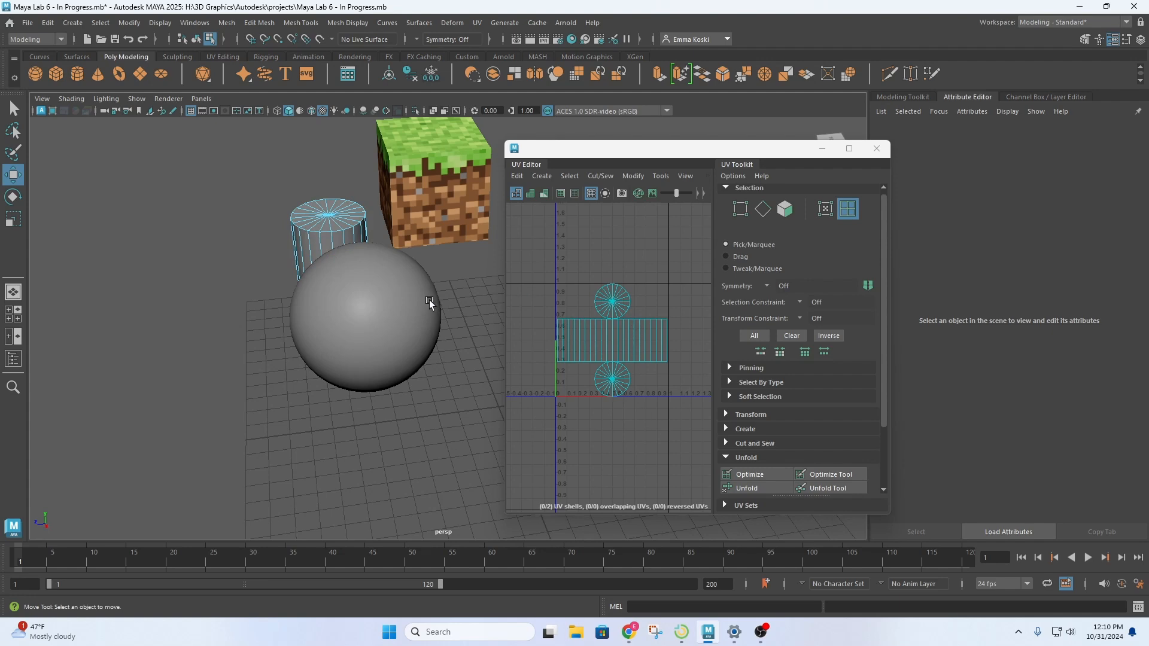
left_click(422, 320)
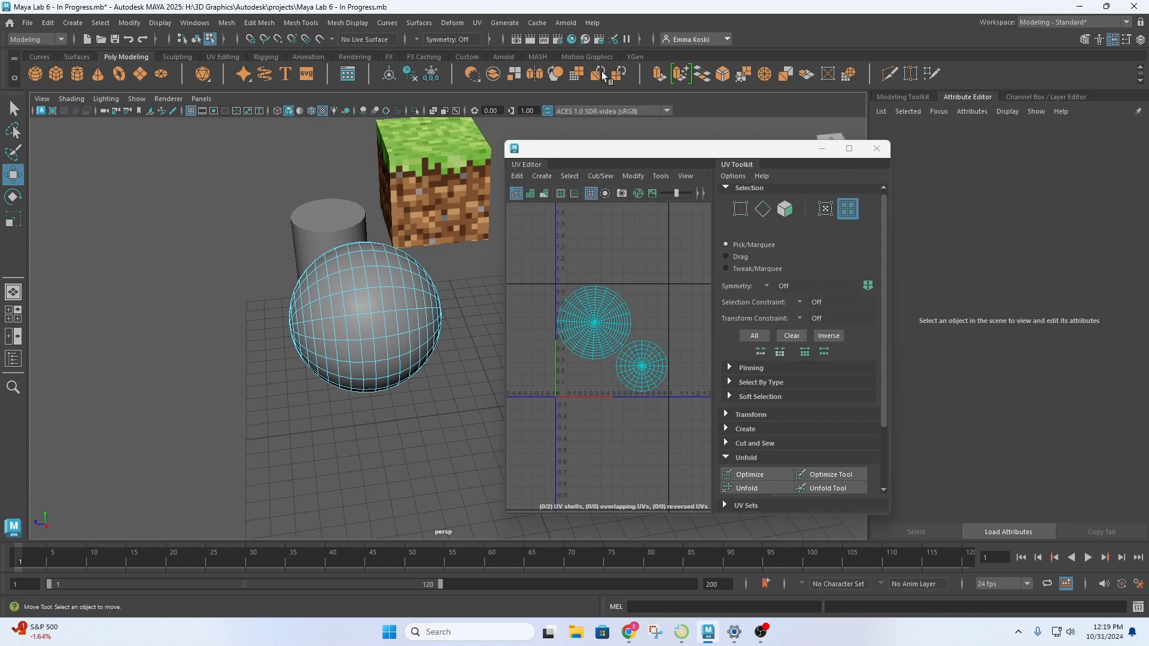
Minimize the UV Editor and switch the sphere back to object mode with the whole object selected in the perspective view
left_click(821, 149)
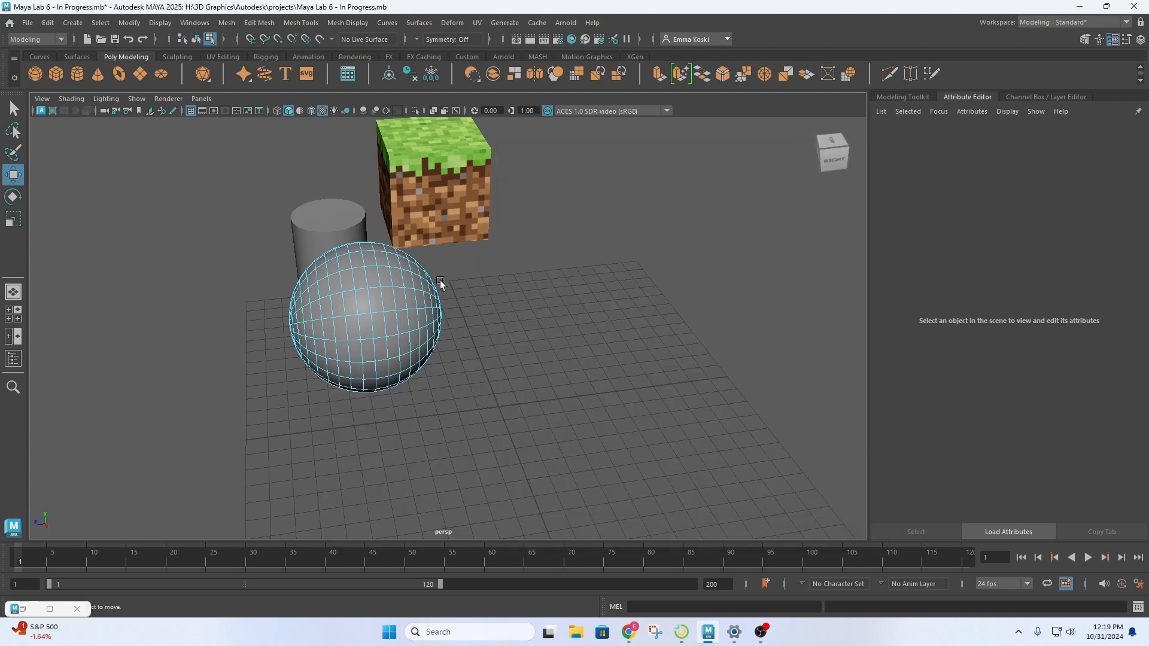
key("space")
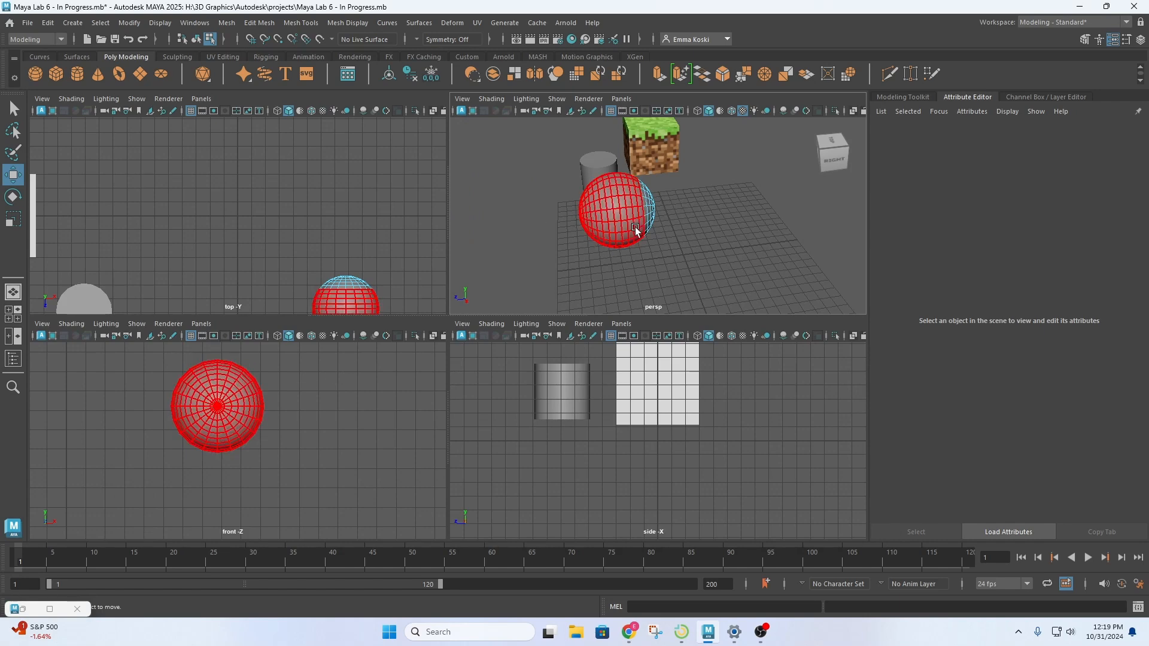
left_click(13, 108)
right_click_drag(619, 210, 653, 205)
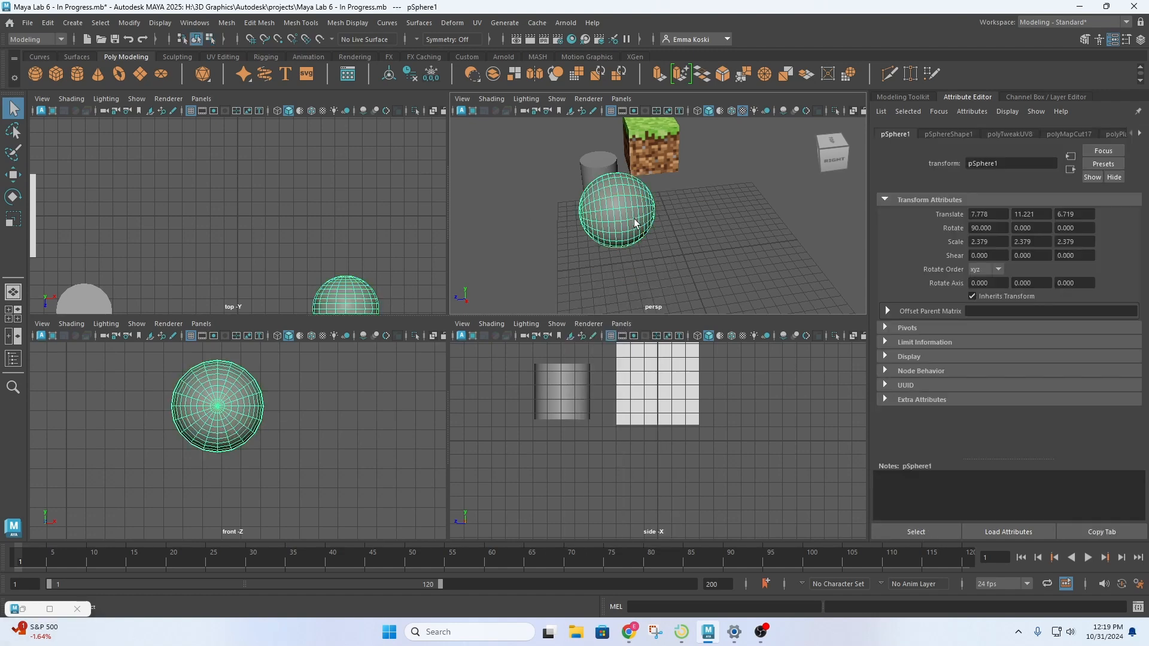
key("space")
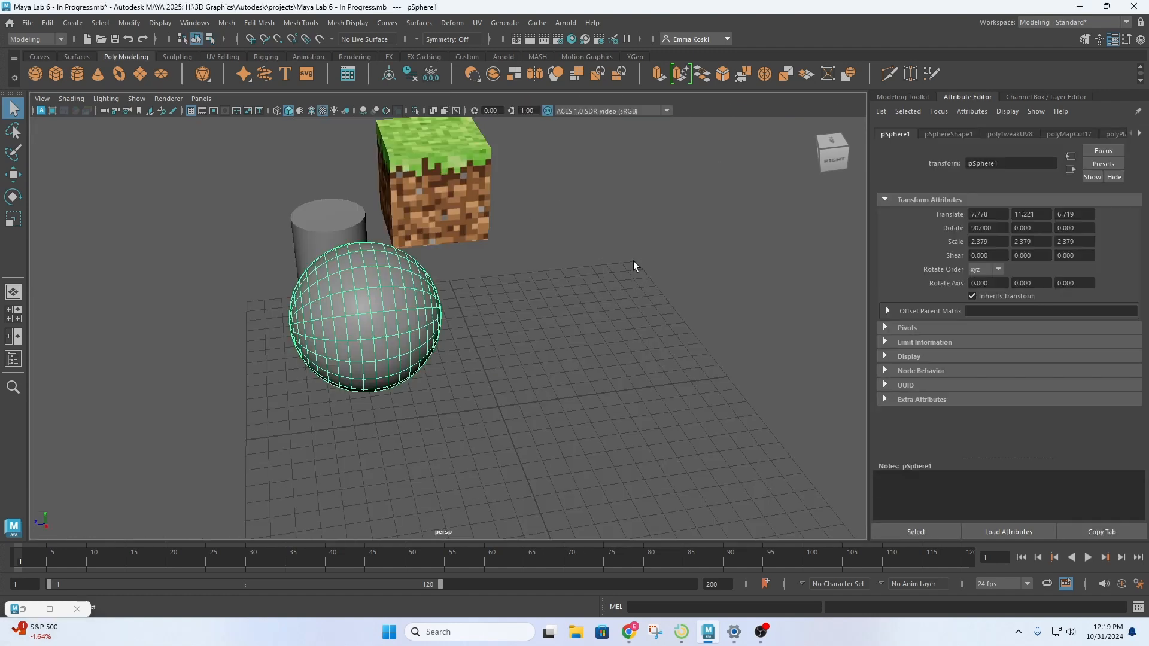
View the sphere's front pole and open its X rotation value for editing
left_click_drag(442, 361, 505, 339, "alt")
middle_click_drag(409, 372, 539, 325, "alt")
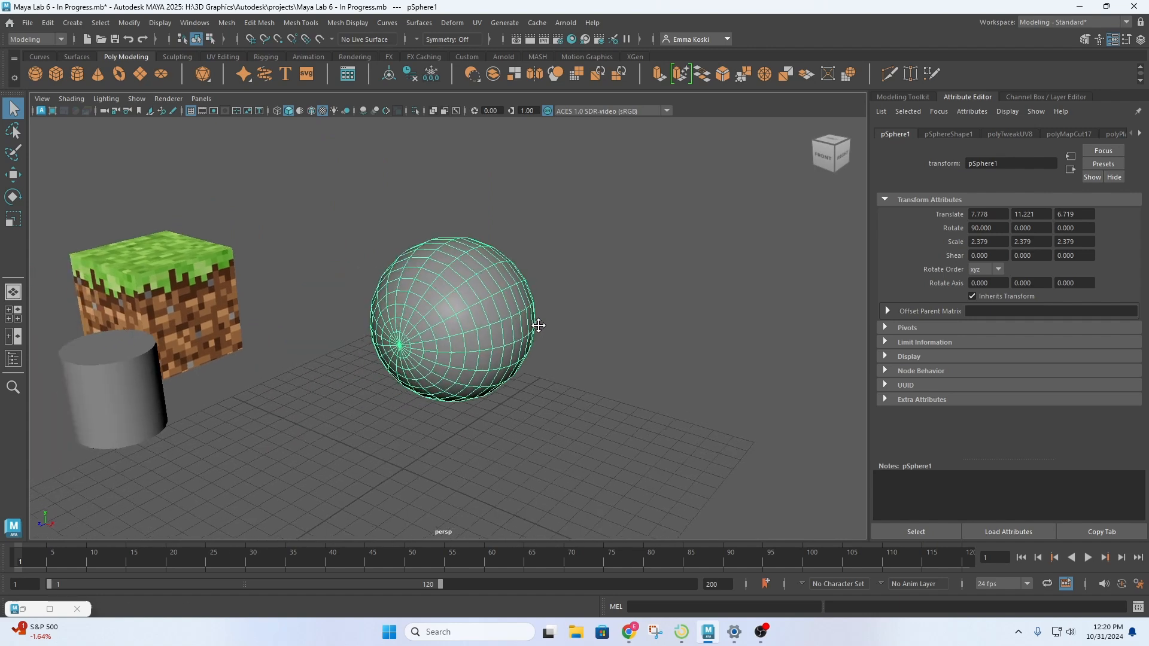
left_click_drag(479, 353, 518, 362, "alt")
left_click(1004, 231)
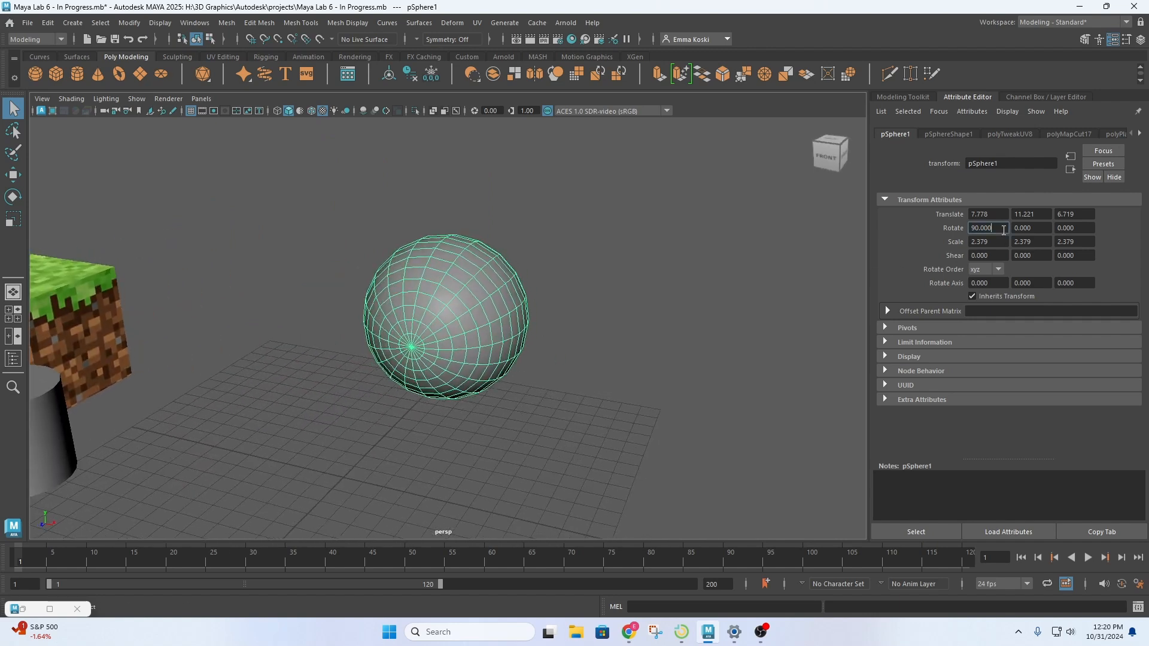
Set the sphere's rotation to 90, 0, 0
left_click(1045, 229)
left_click(1079, 226)
scroll(414, 323, "down", 4)
scroll(415, 323, "up", 1)
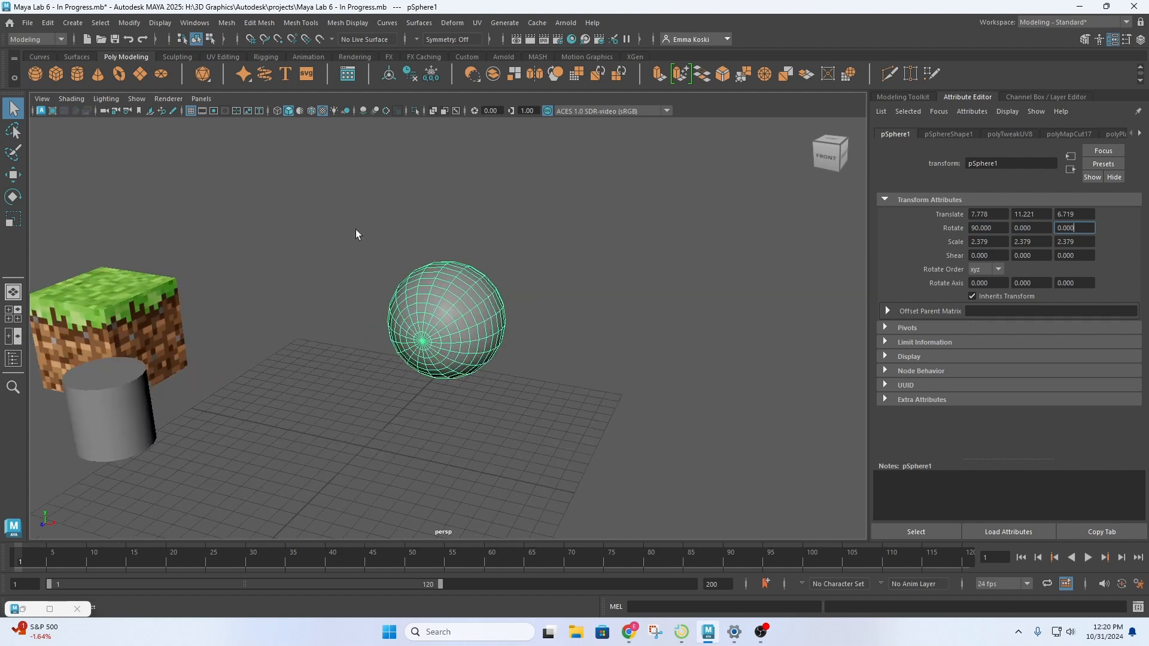
Show the scene in the four-view layout and deselect the sphere
left_click(13, 319)
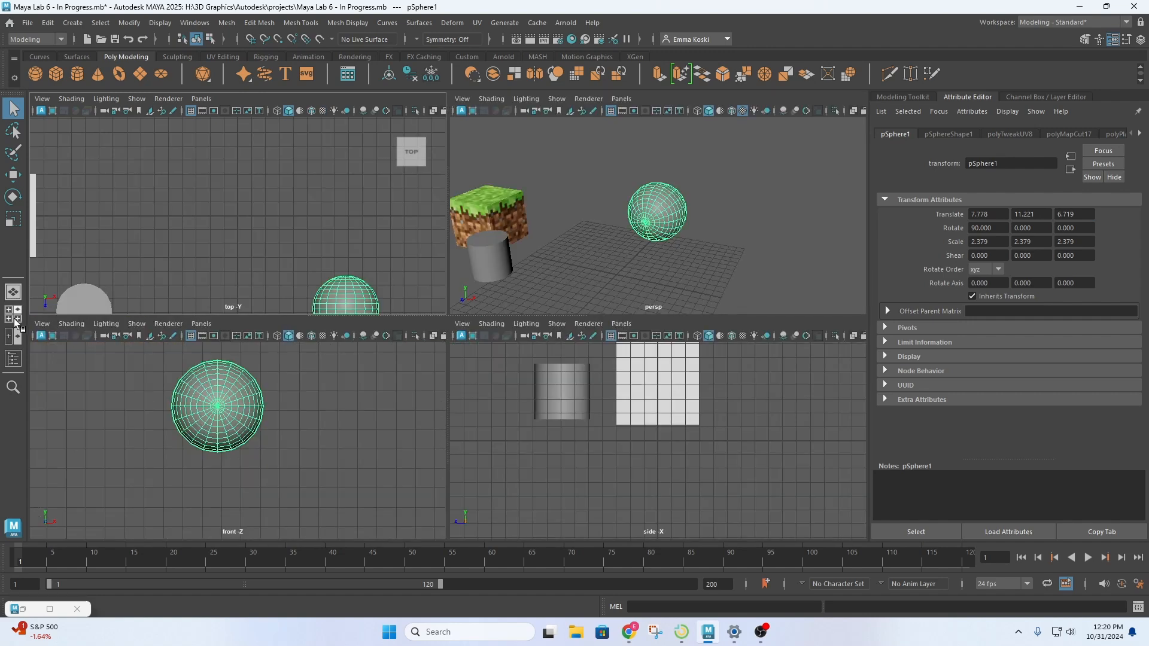
scroll(260, 457, "down", 2)
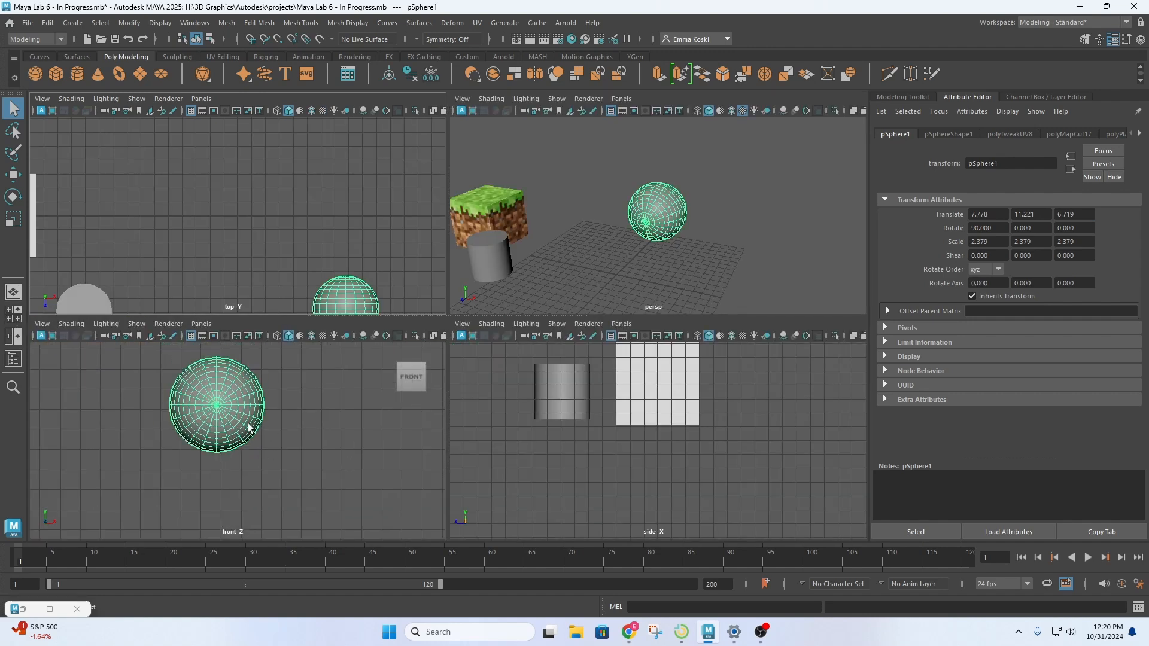
left_click(324, 429)
scroll(320, 431, "down", 2)
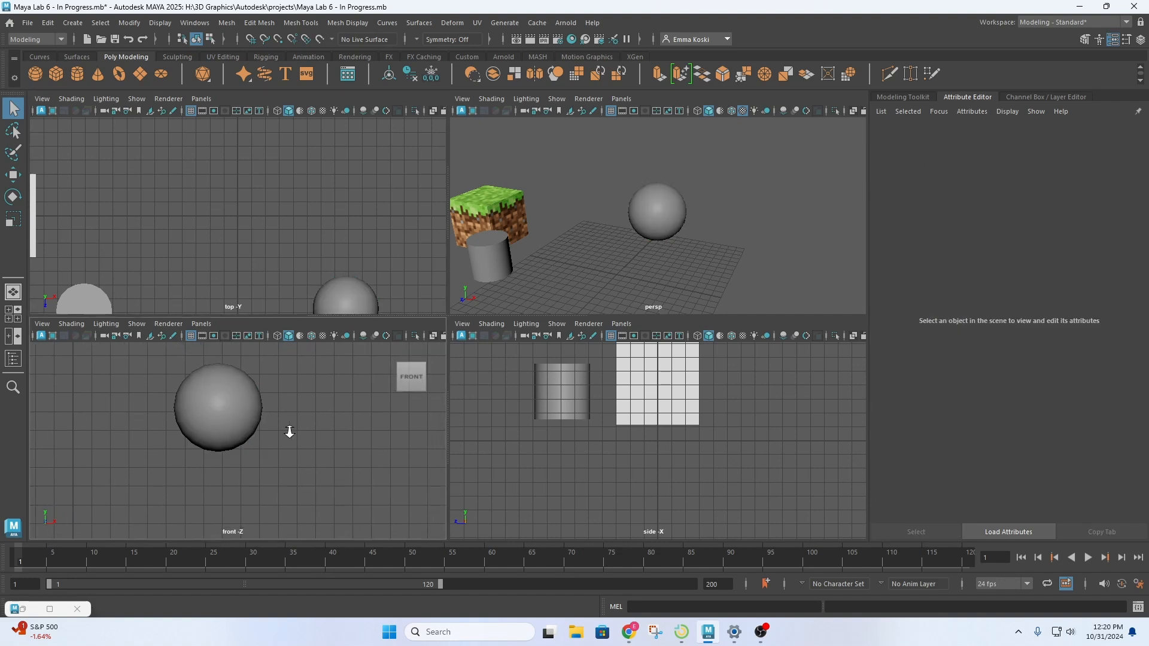
left_click_drag(308, 424, 317, 426, "alt")
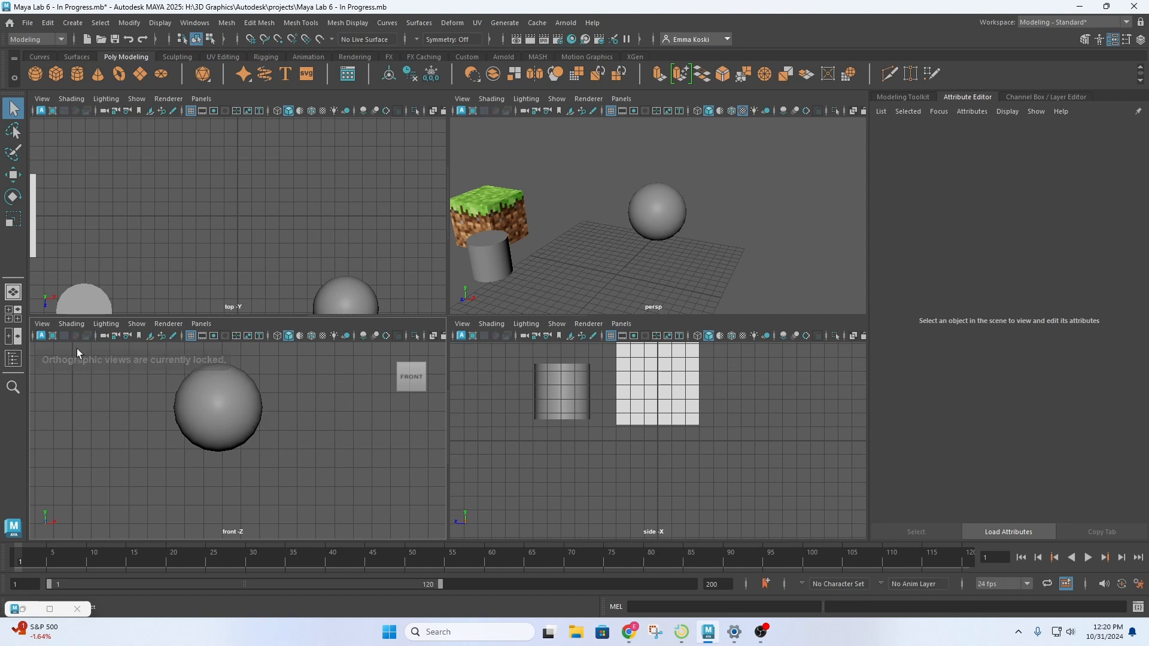
Reset the front viewport's camera to the predefined Front bookmark
left_click(43, 325)
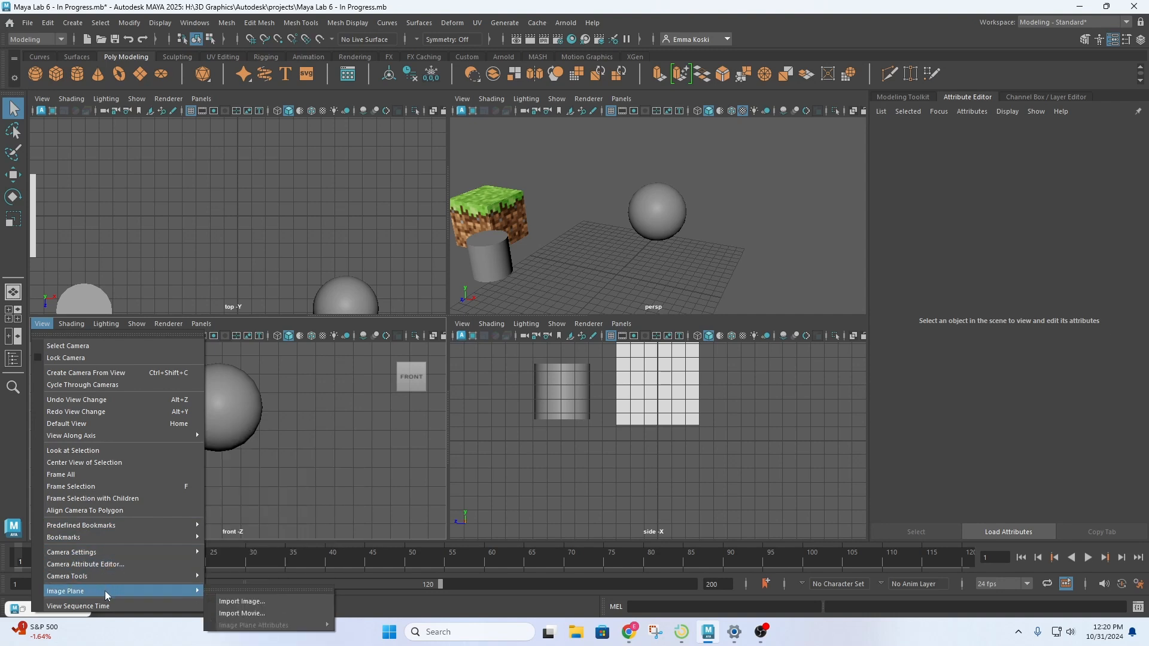
mouse_move(92, 441)
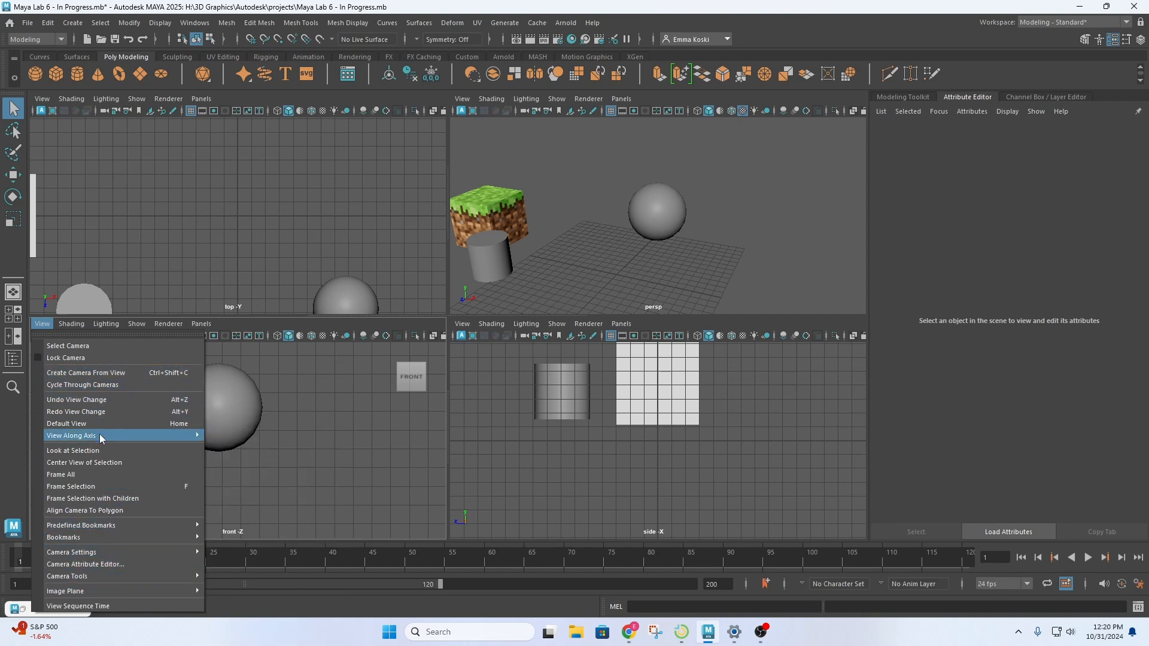
mouse_move(102, 528)
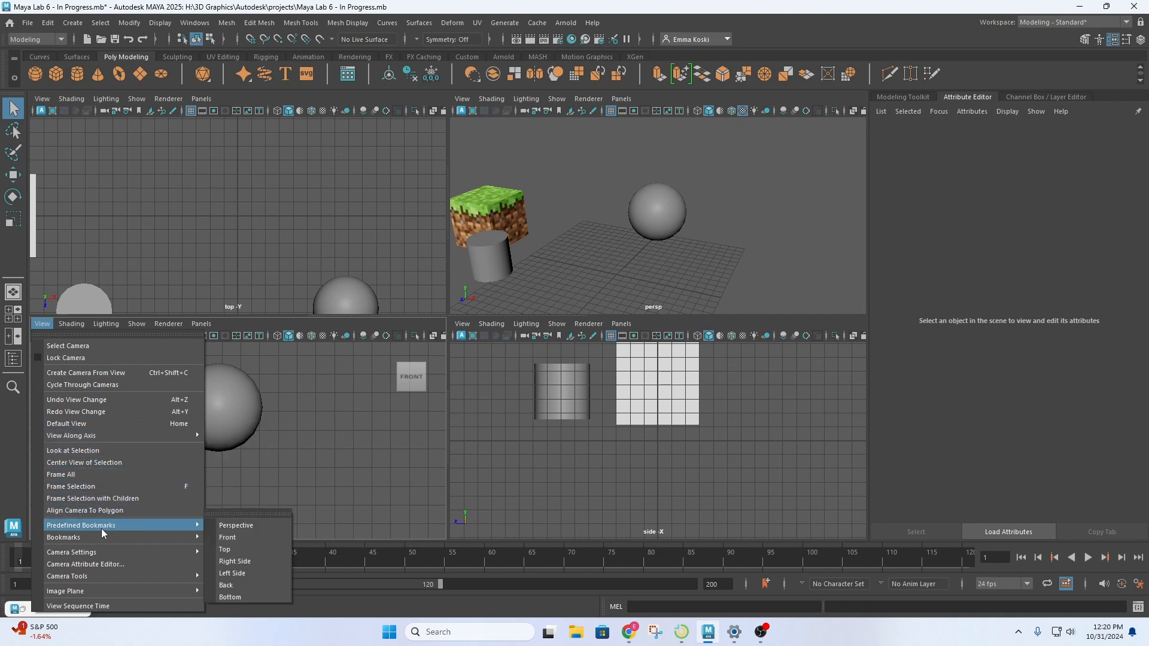
left_click(235, 538)
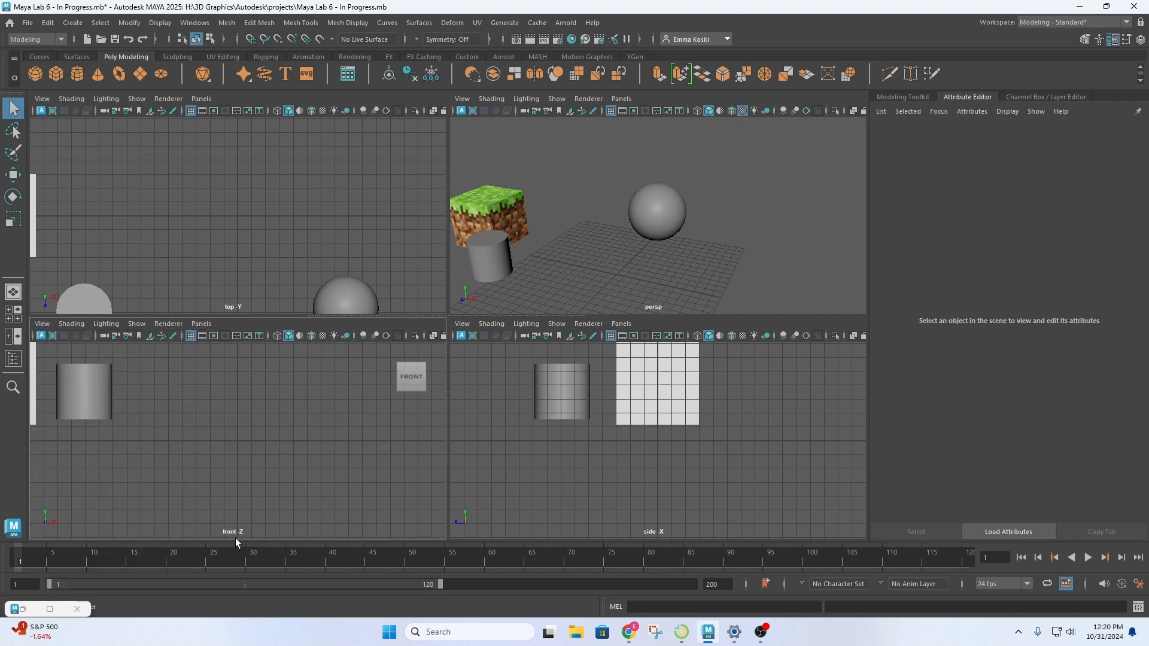
Select the sphere and frame it in the front view
scroll(228, 479, "down", 5)
scroll(281, 353, "up", 1)
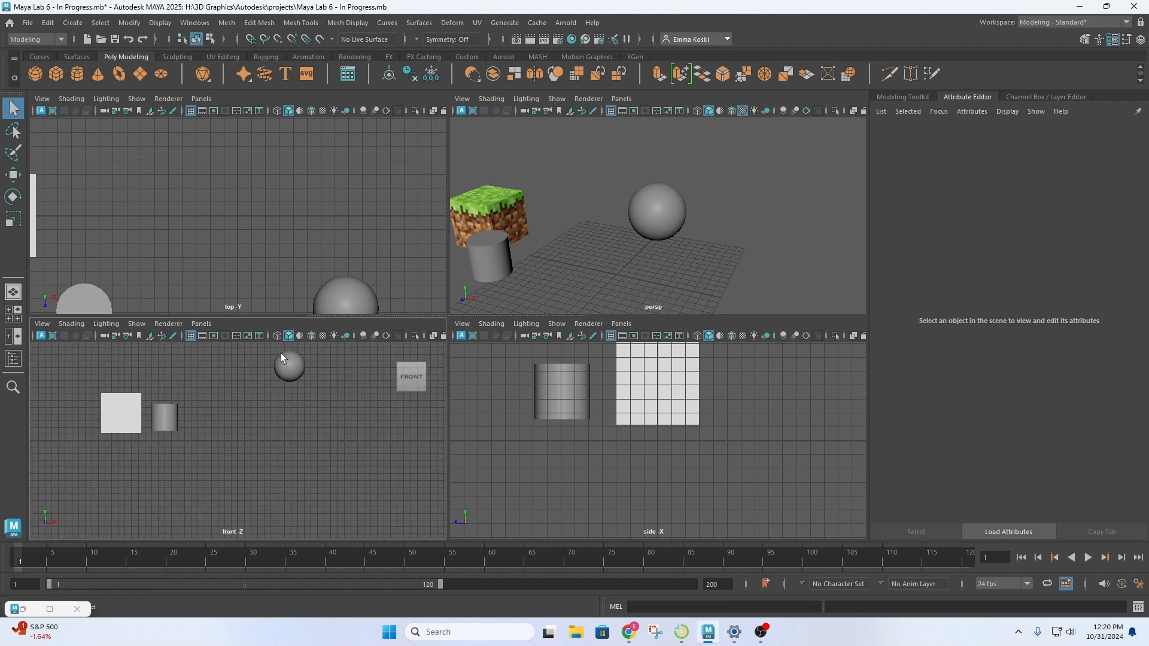
middle_click_drag(295, 390, 196, 439, "alt")
scroll(172, 429, "up", 3)
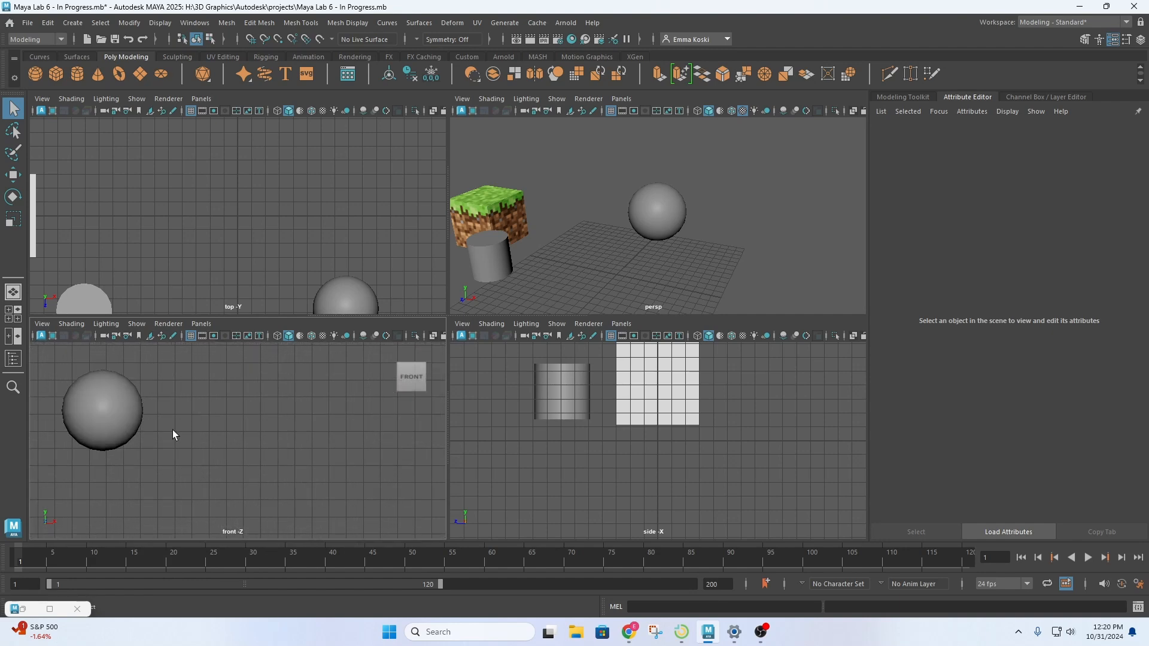
left_click(106, 423)
middle_click_drag(106, 422, 263, 461, "alt")
scroll(228, 428, "up", 3)
key("f")
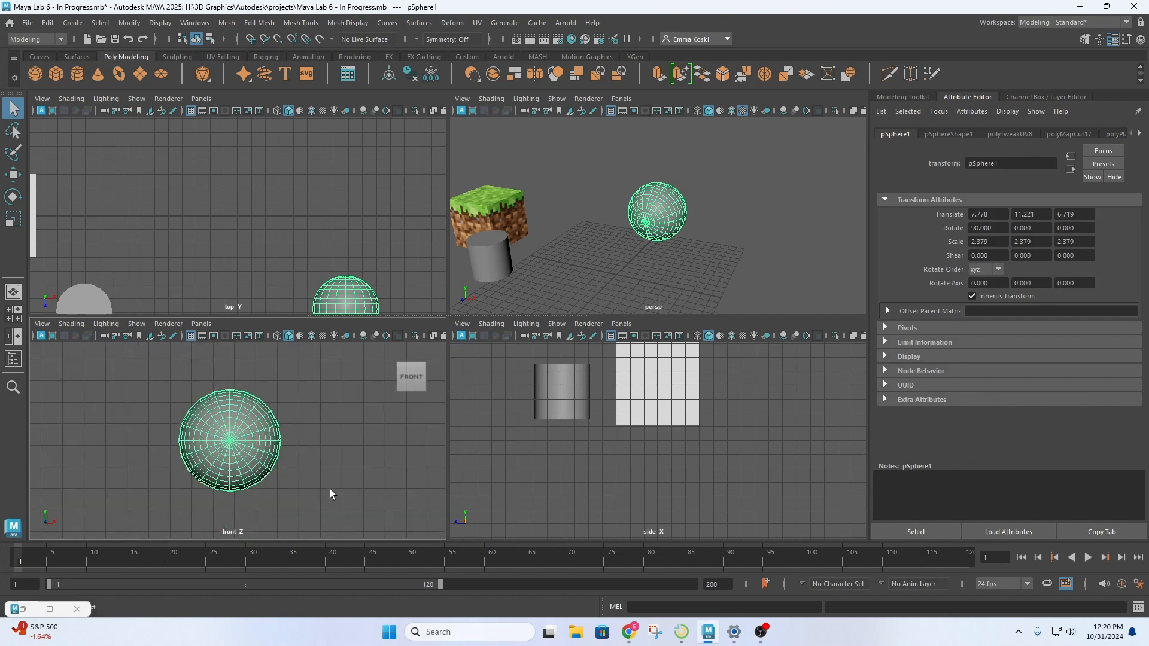
Bring back the minimized UV Editor and delete all of the sphere's existing UV shells
right_click(662, 215)
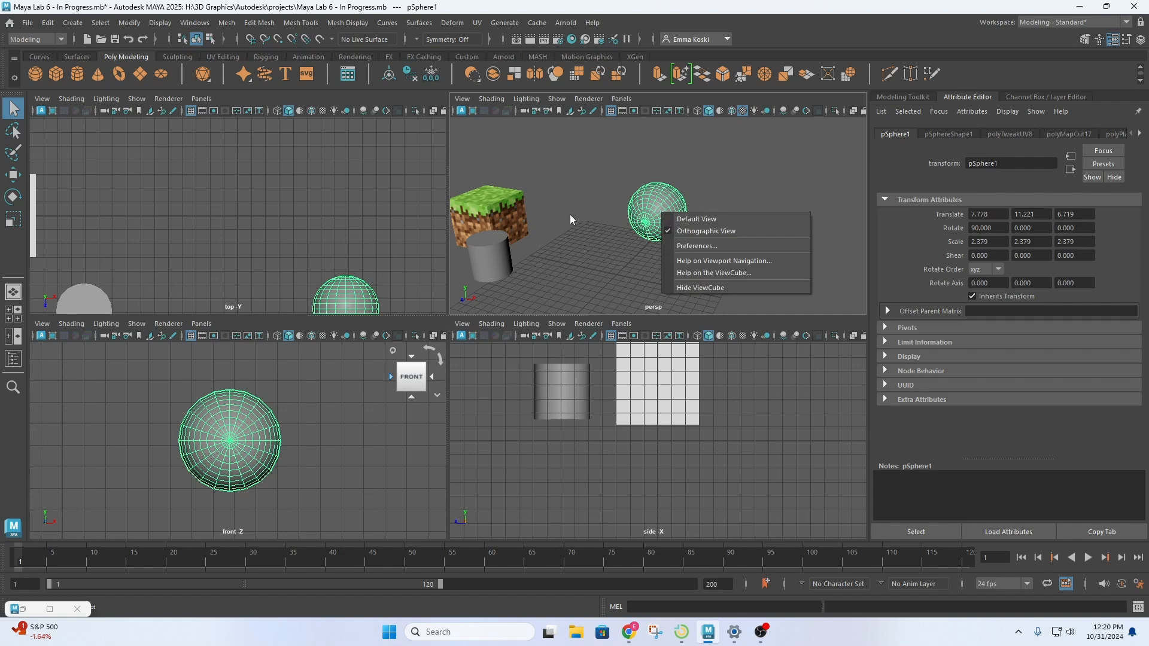
left_click(25, 613)
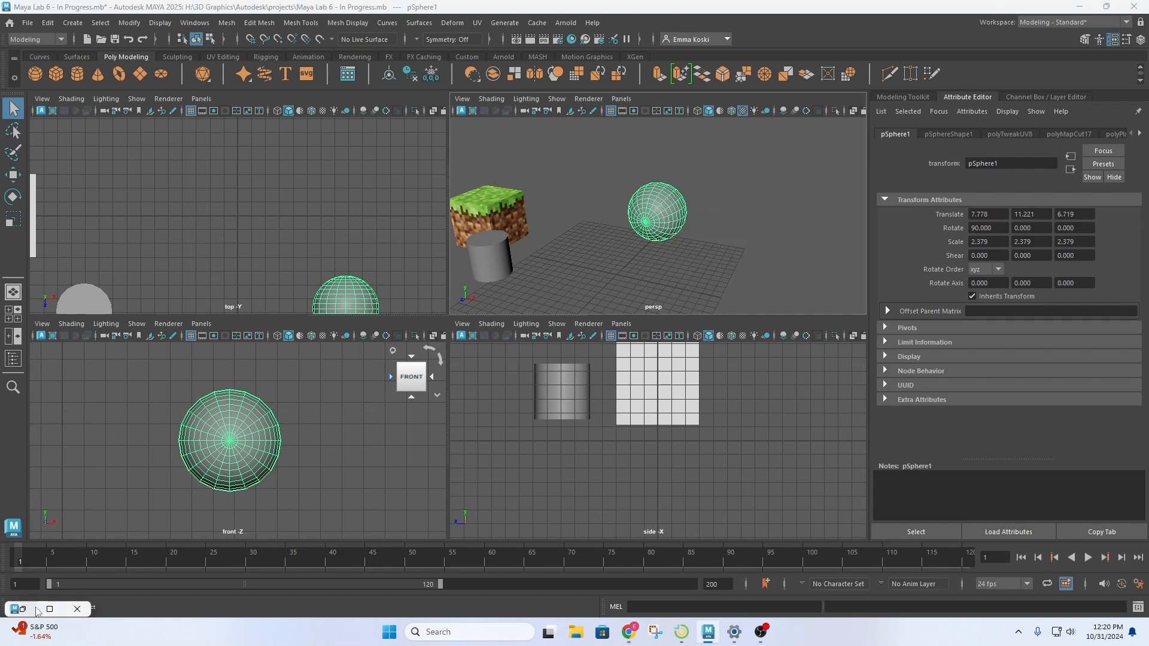
left_click(28, 609)
right_click_drag(597, 310, 540, 293)
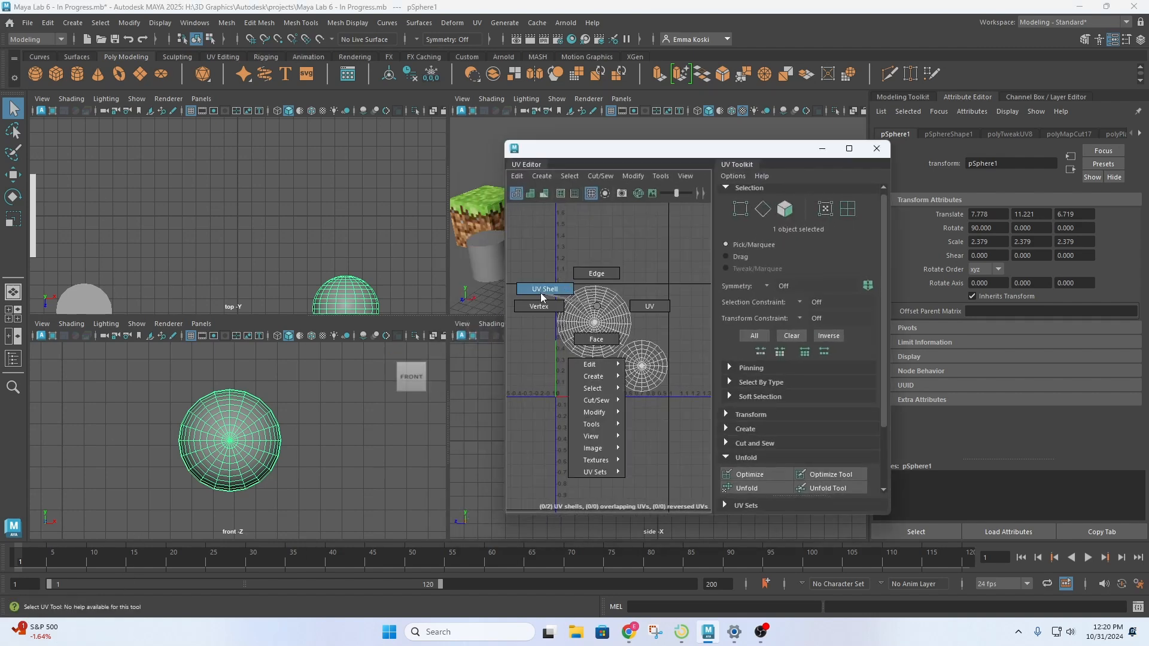
left_click_drag(540, 250, 695, 422)
key("Delete")
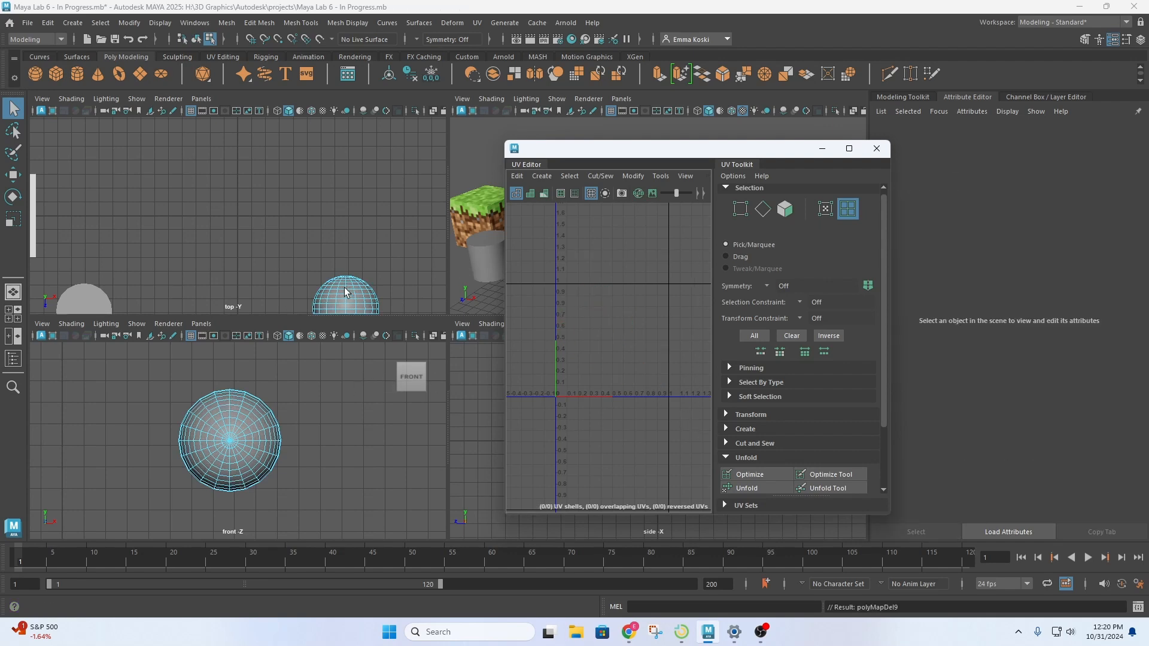
Create camera-based UVs for the whole sphere from the maximized front view and clear the selection
right_click_drag(211, 434, 250, 261)
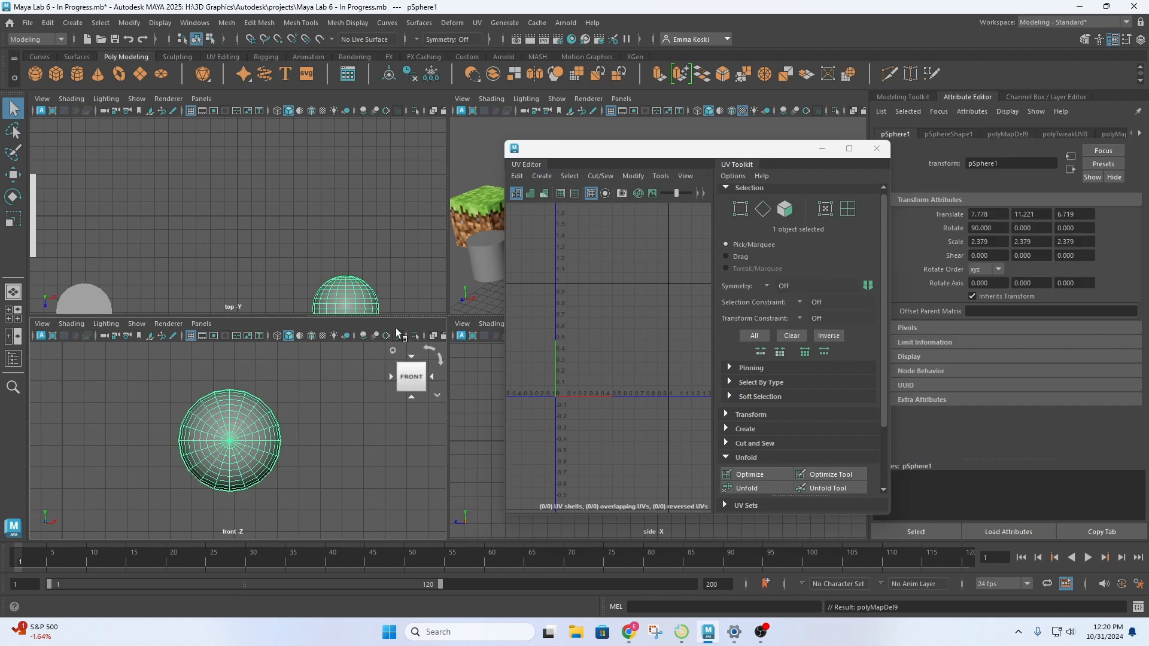
key("space")
left_click(541, 176)
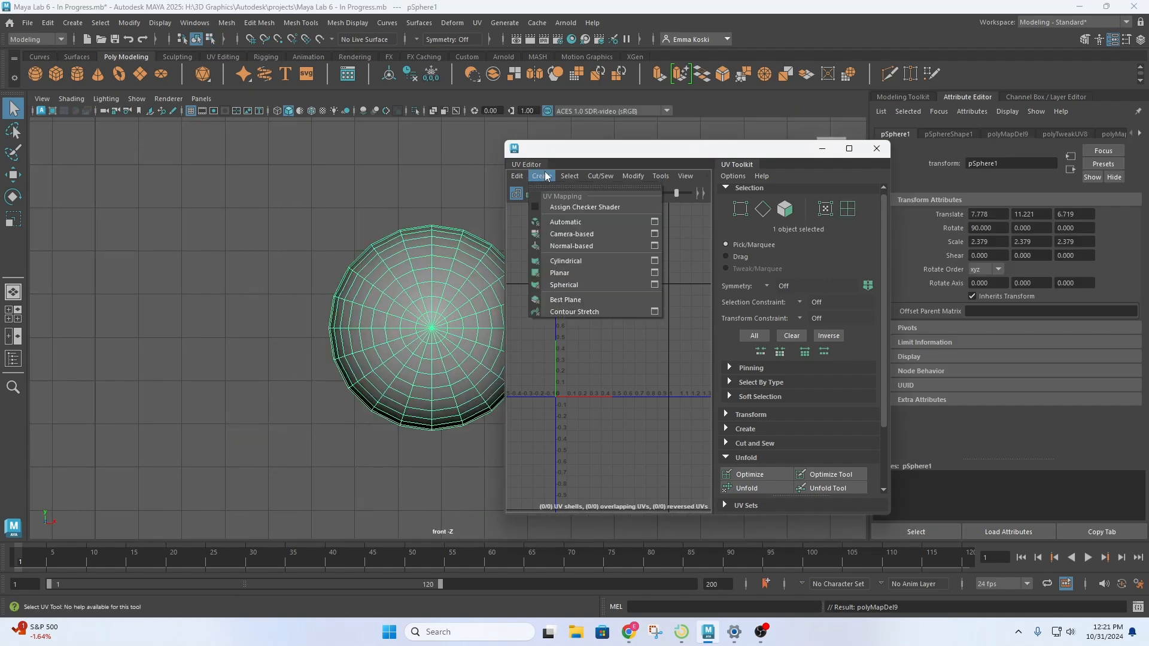
left_click(589, 239)
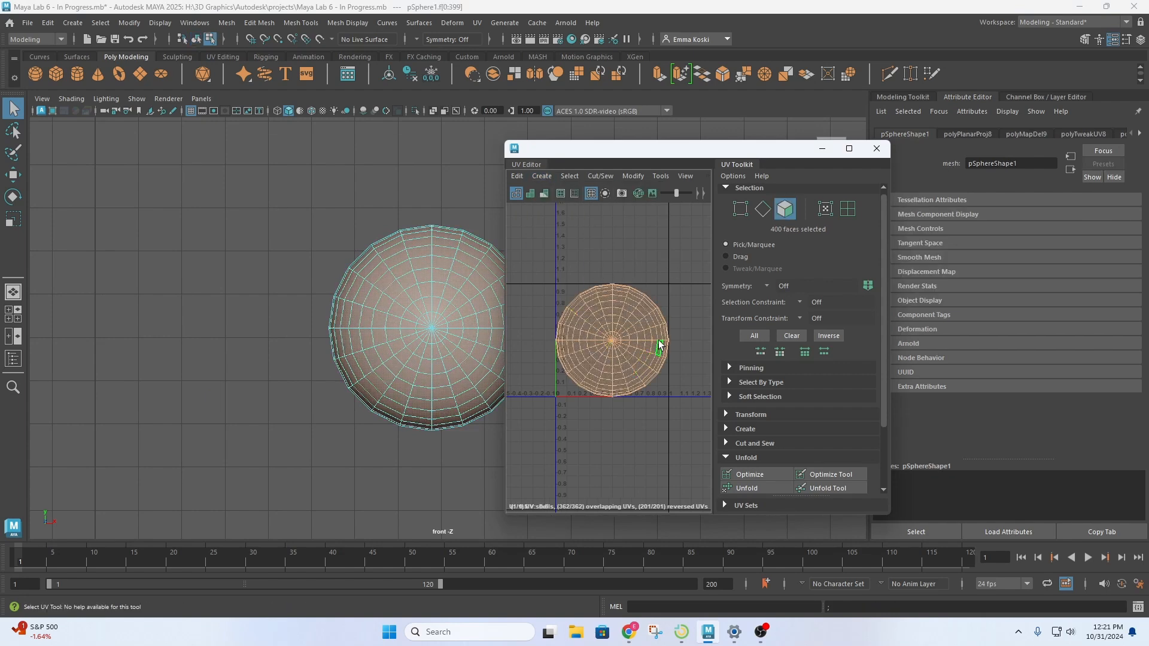
scroll(659, 344, "up", 5)
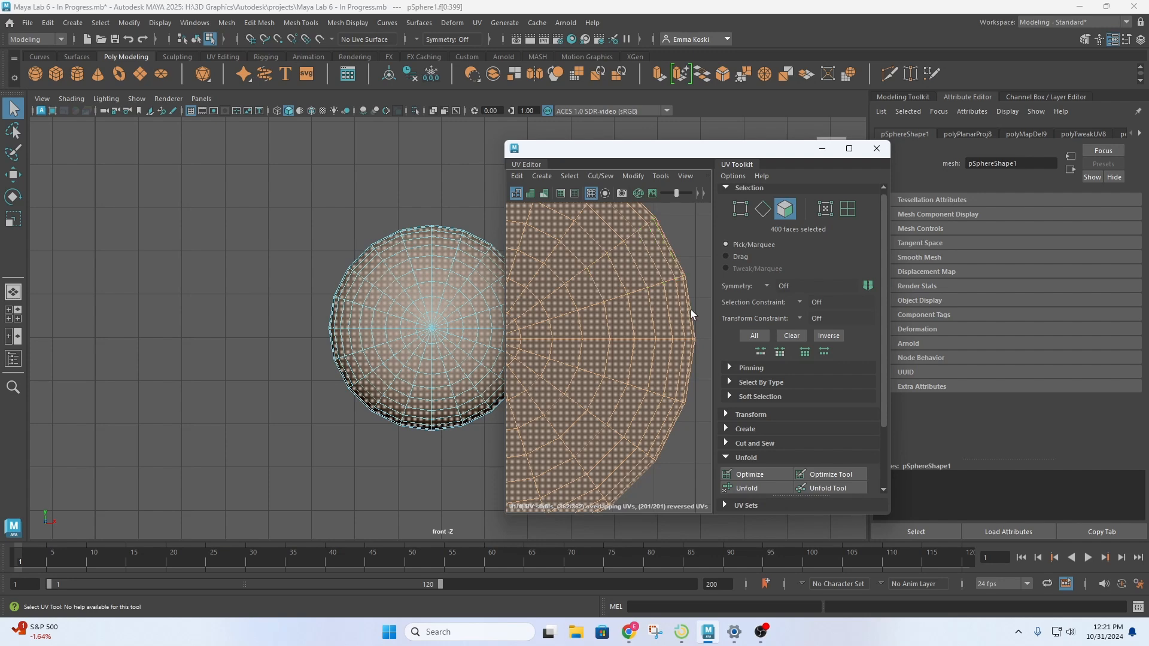
scroll(691, 310, "down", 5)
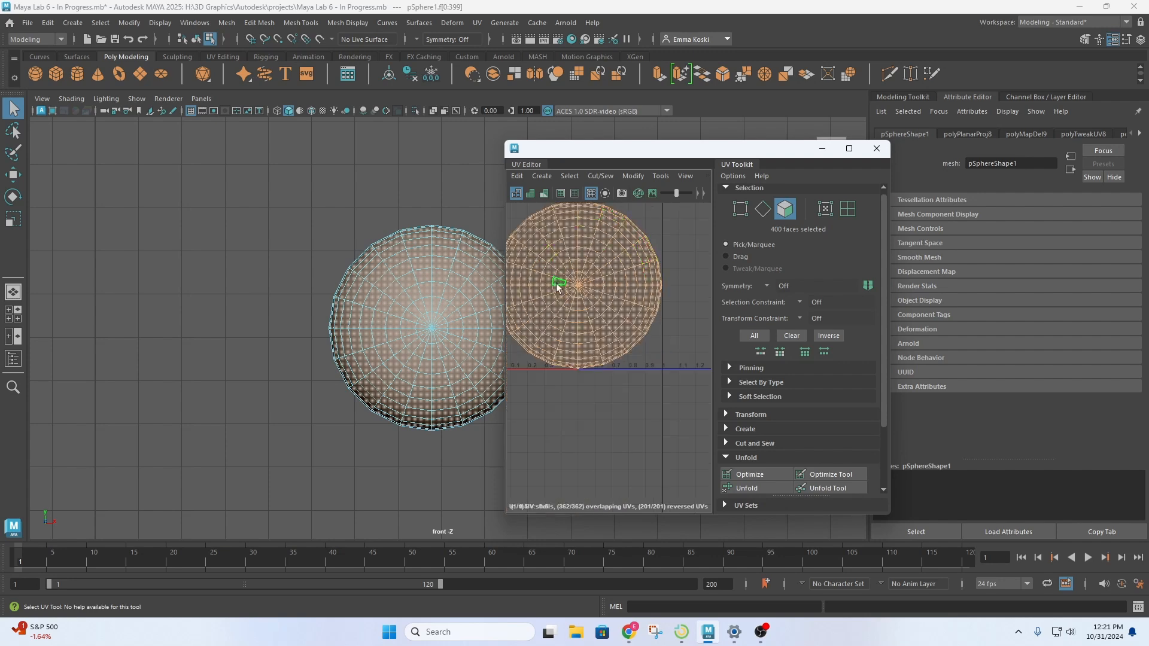
left_click(636, 364)
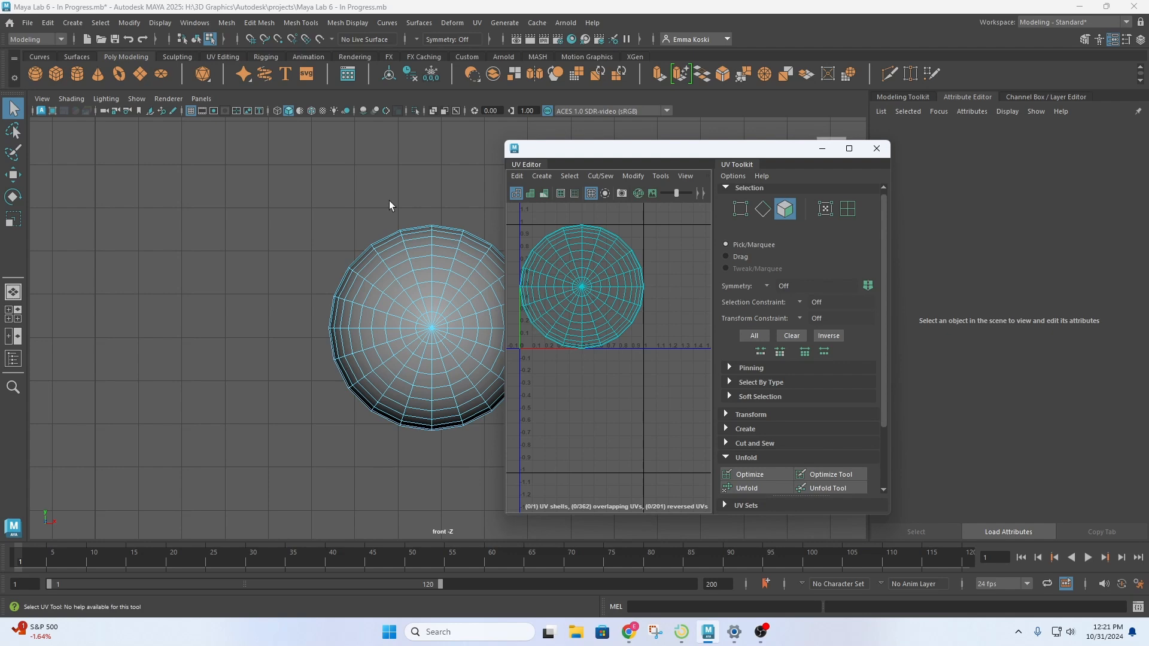
In the maximized perspective view, select a full edge loop around the sphere's side and cut the UVs along it
key("space")
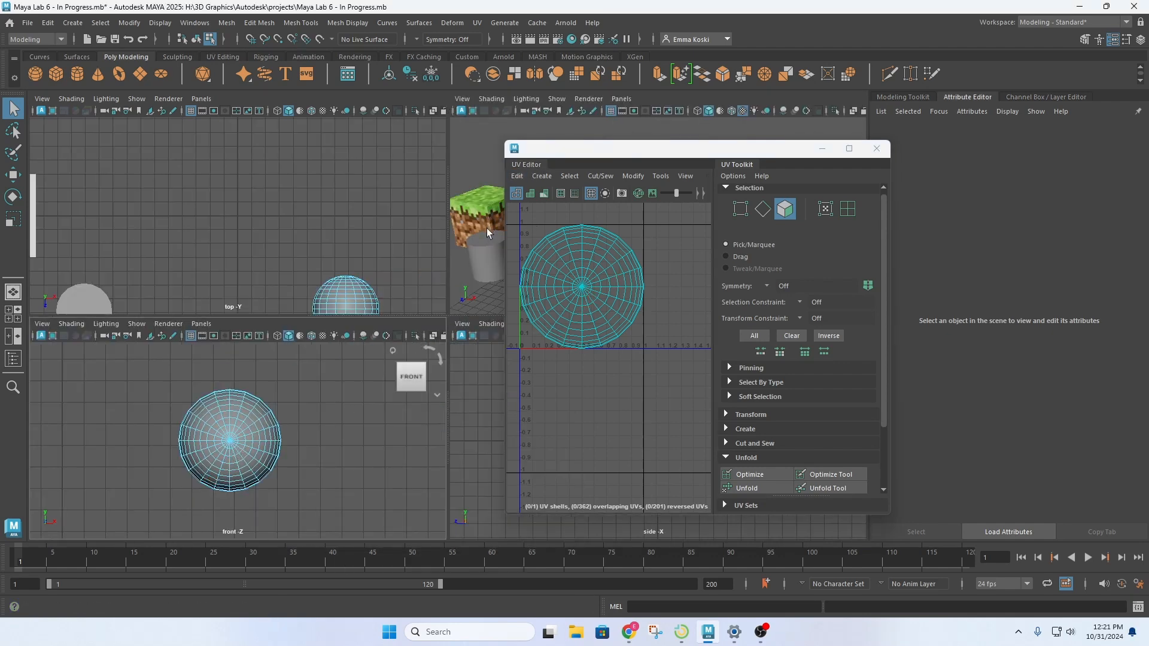
key("space")
left_click_drag(431, 341, 408, 276, "alt")
right_click_drag(409, 275, 405, 240)
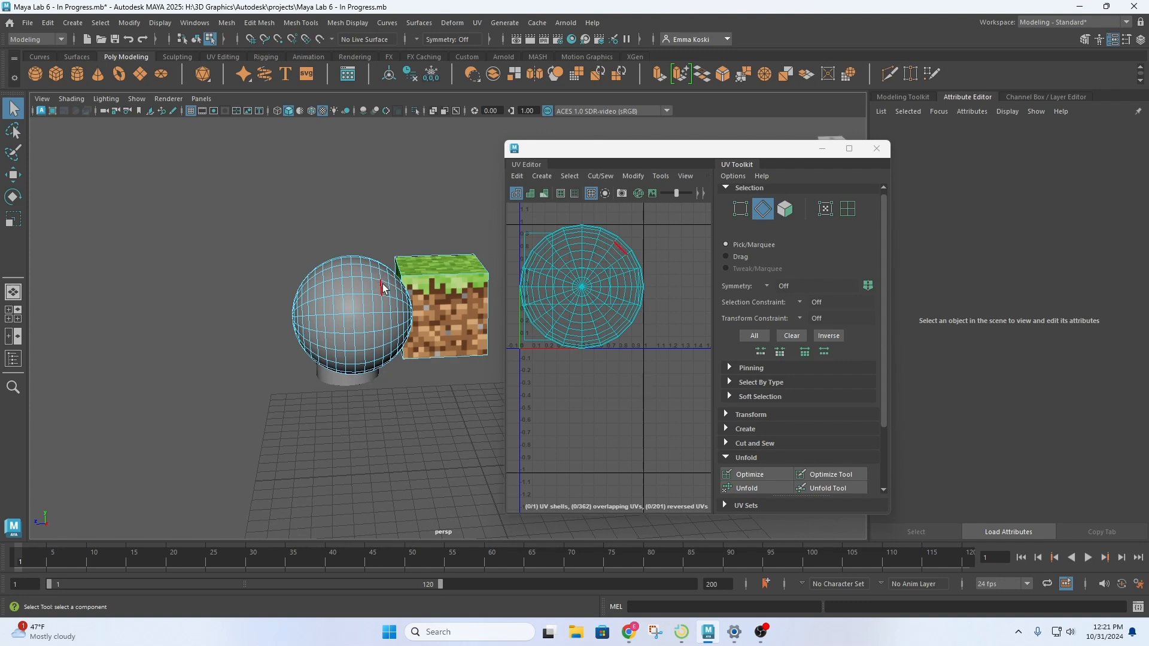
double_click(379, 288)
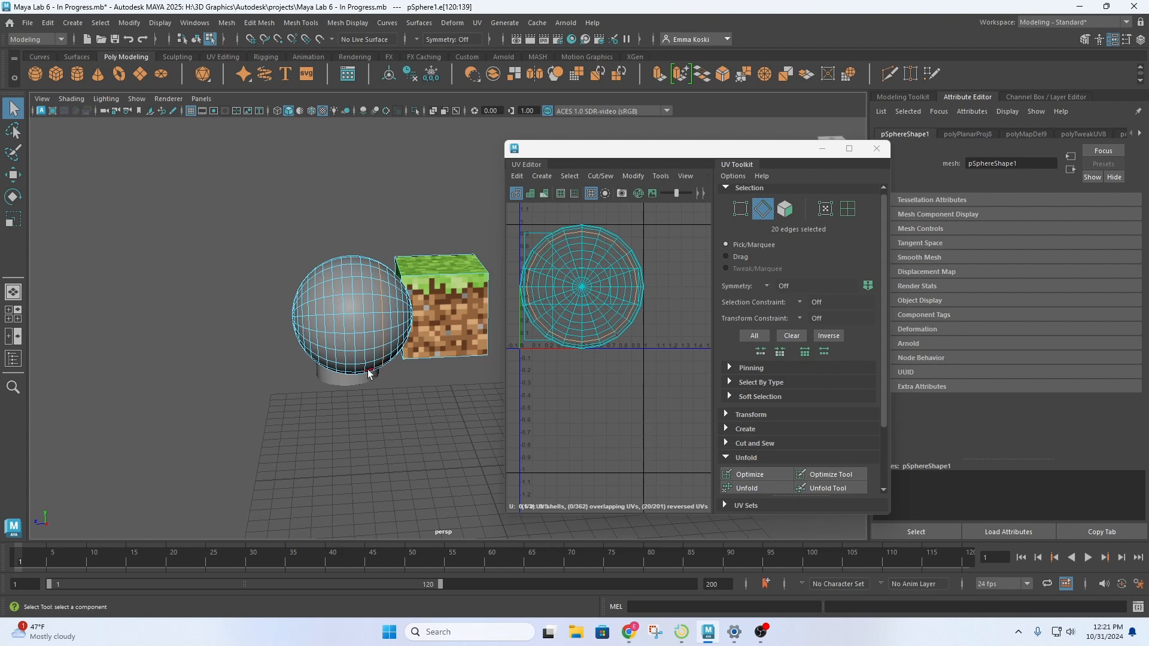
mouse_move(366, 393)
left_mouse_down("alt")
mouse_move(463, 382)
mouse_move(354, 384)
left_mouse_up("alt")
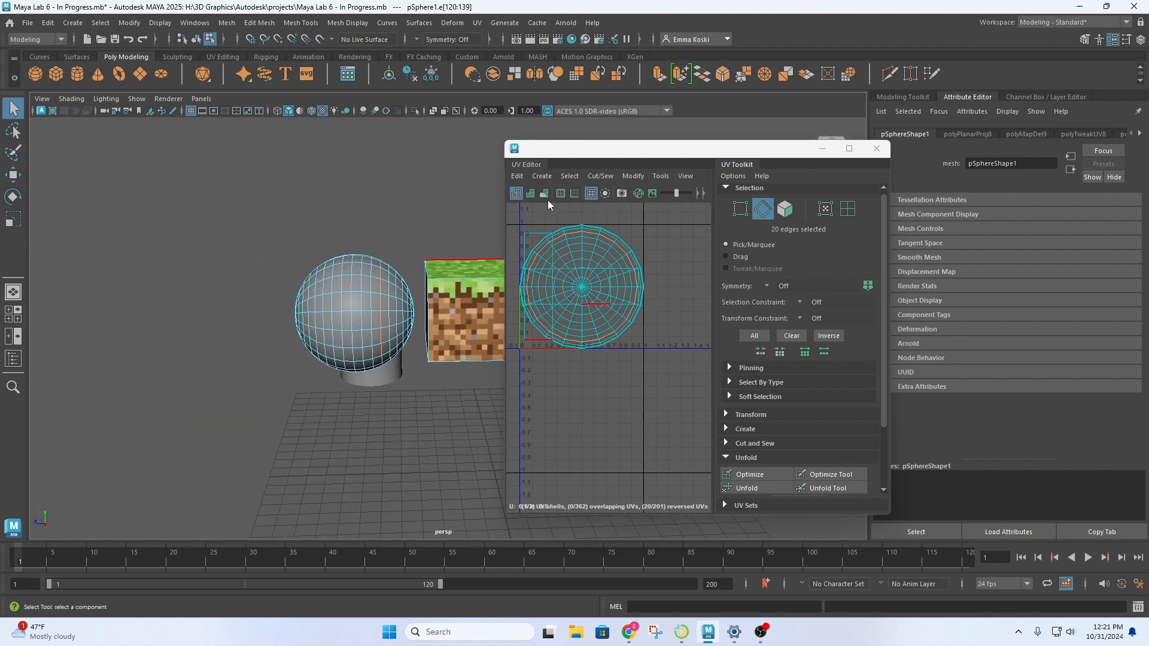
left_click(589, 175)
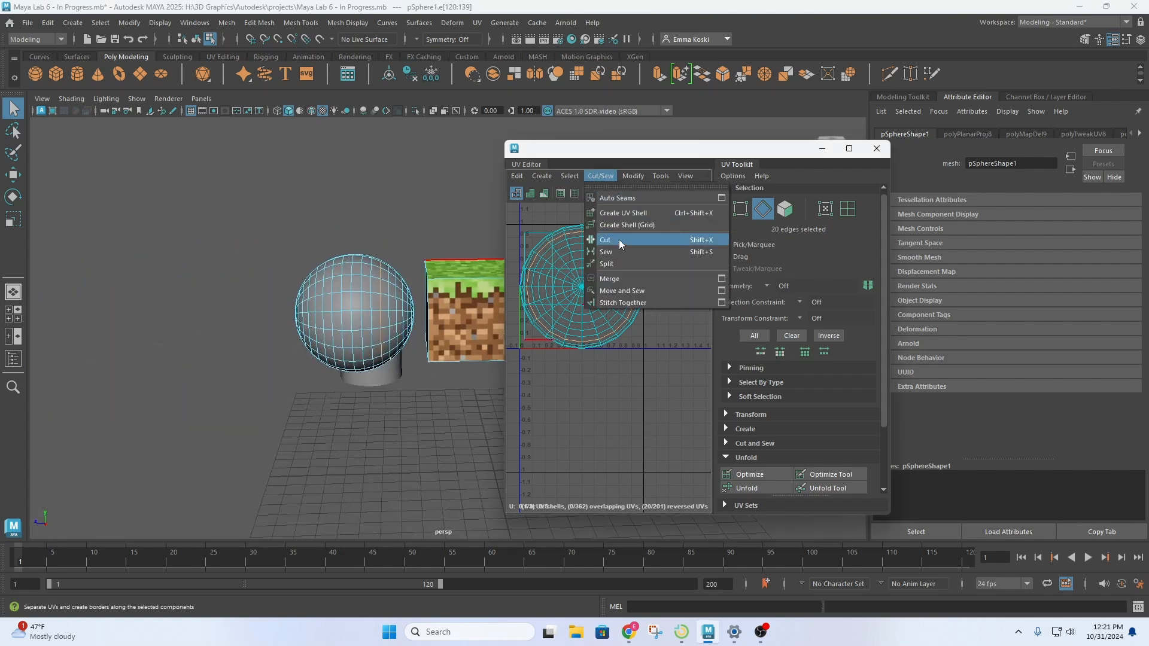
left_click(618, 240)
Reselect the sphere as an object, select both of its UV shells and unfold them
right_click_drag(591, 259, 538, 235)
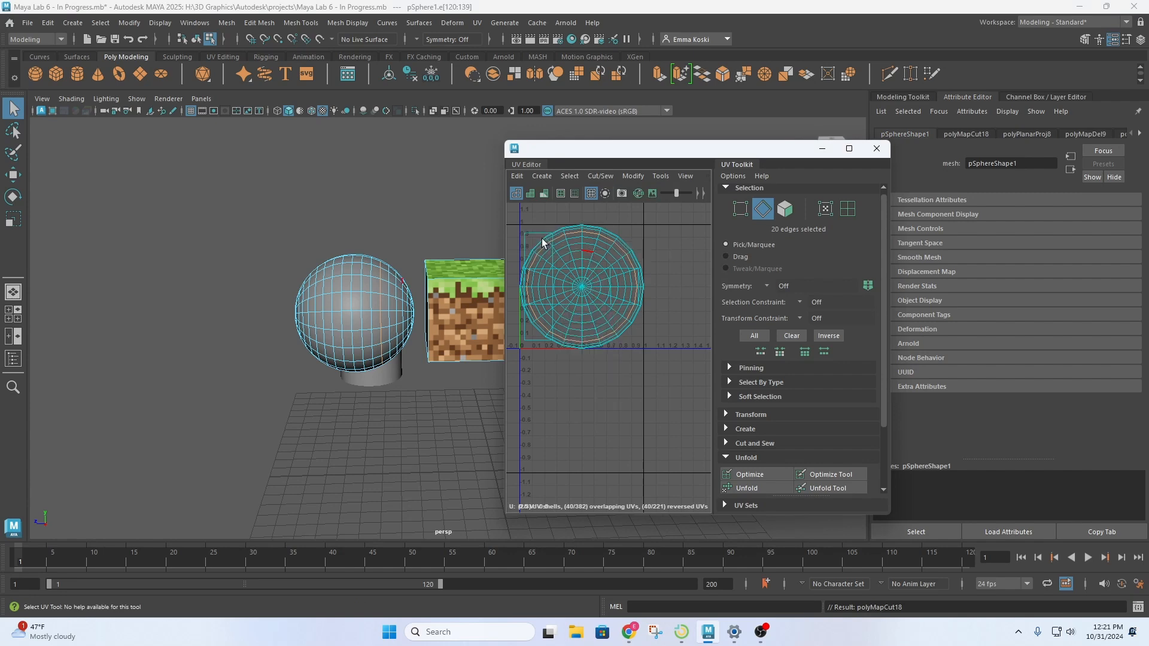
right_click_drag(357, 274, 412, 258)
left_click(415, 201)
left_click(322, 295)
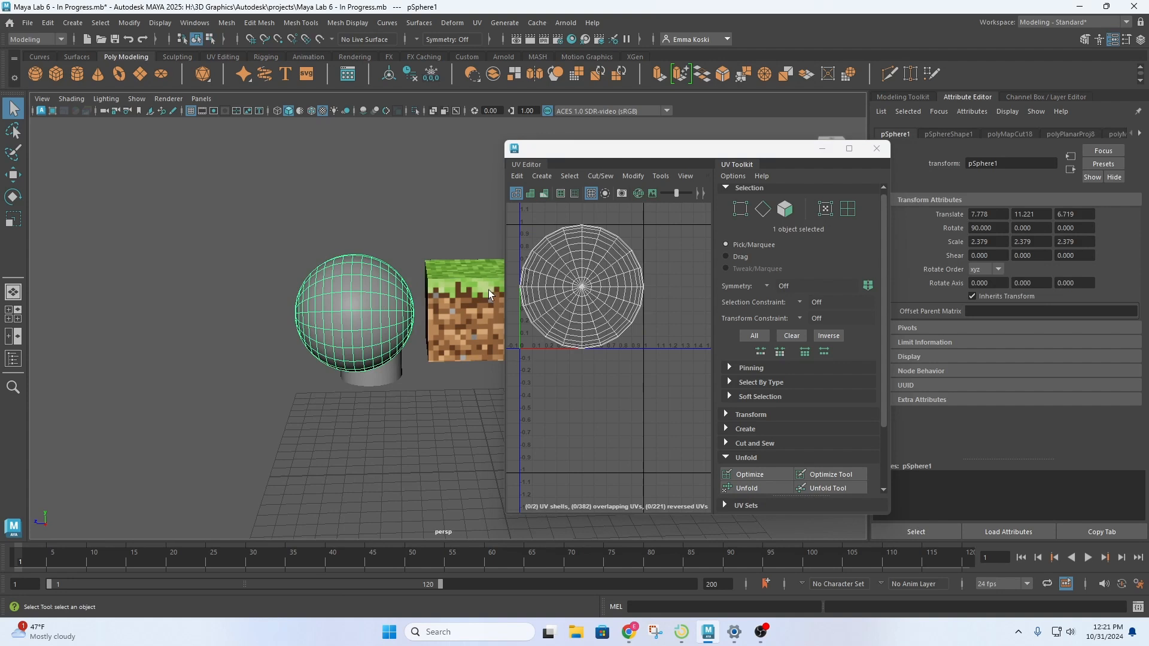
right_click_drag(586, 266, 508, 245)
left_click(548, 249)
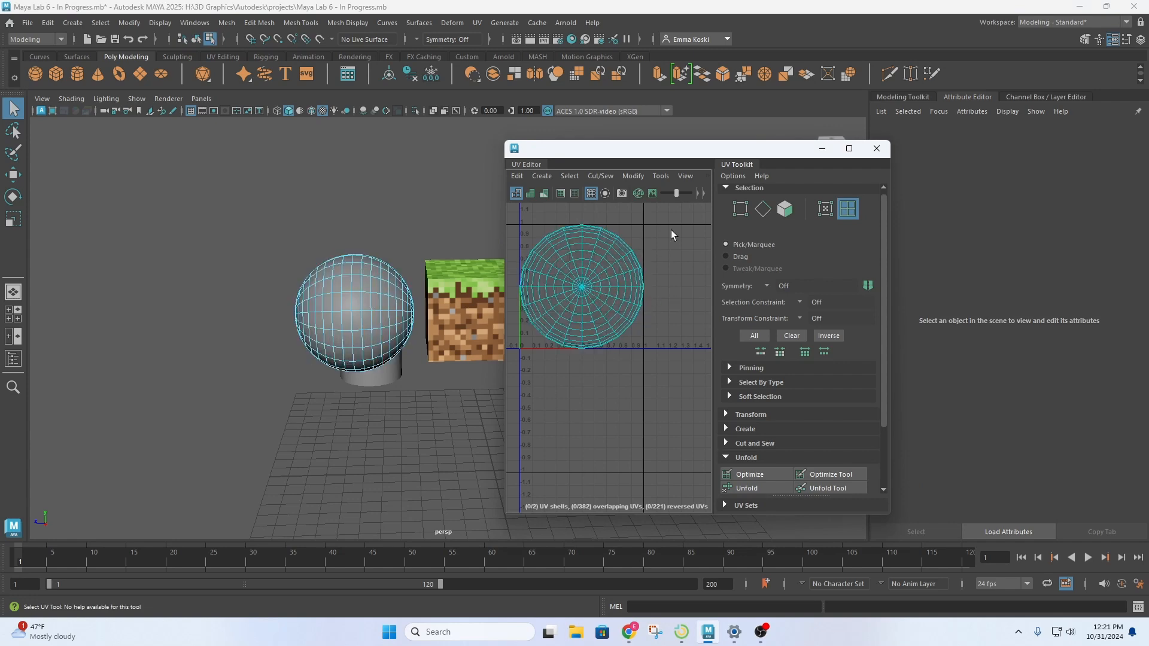
left_click_drag(671, 229, 529, 305)
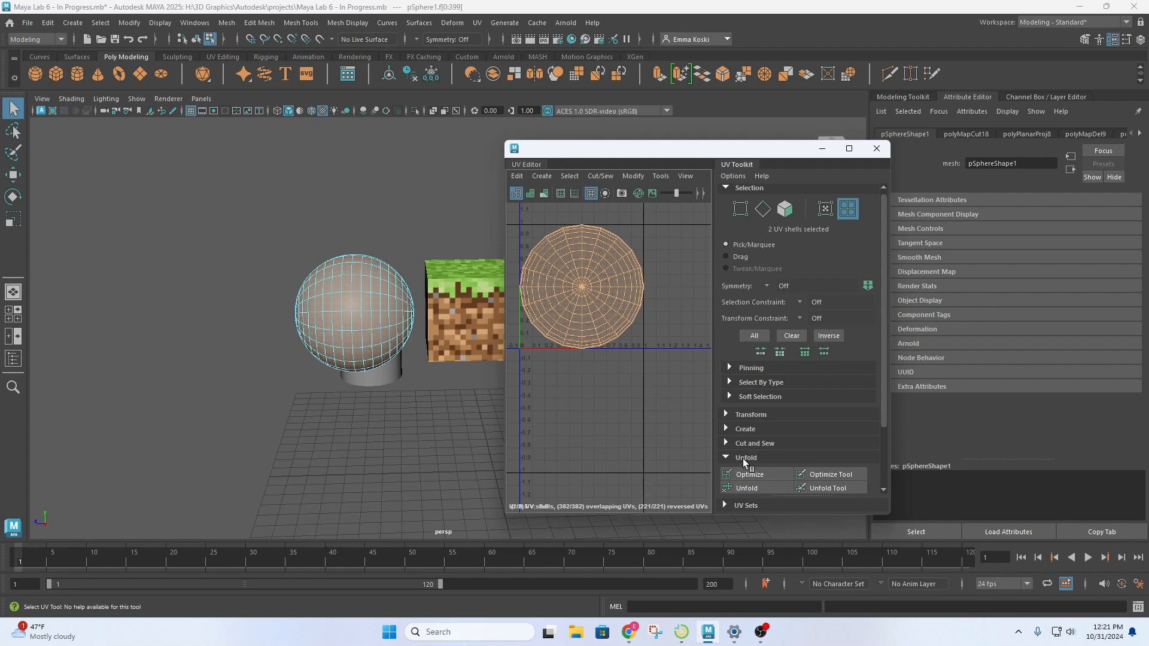
scroll(742, 458, "down", 2)
left_click(765, 413)
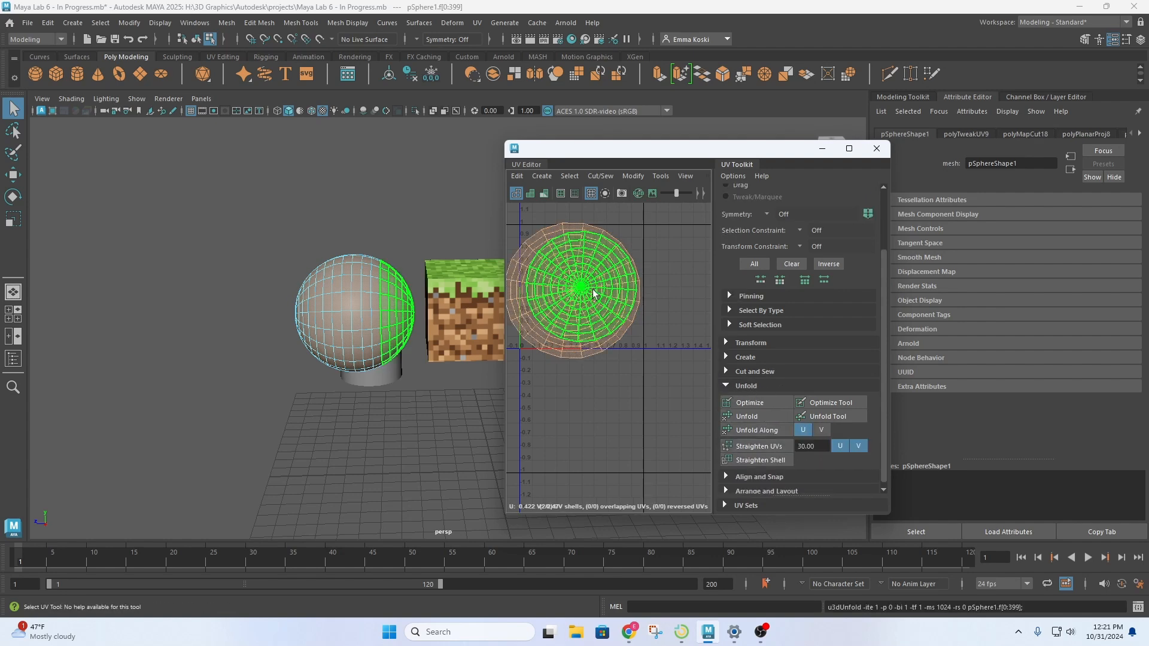
Move the sphere's two overlapping UV shells apart so the smaller one sits diagonally below the larger one
key("w")
left_click(572, 292)
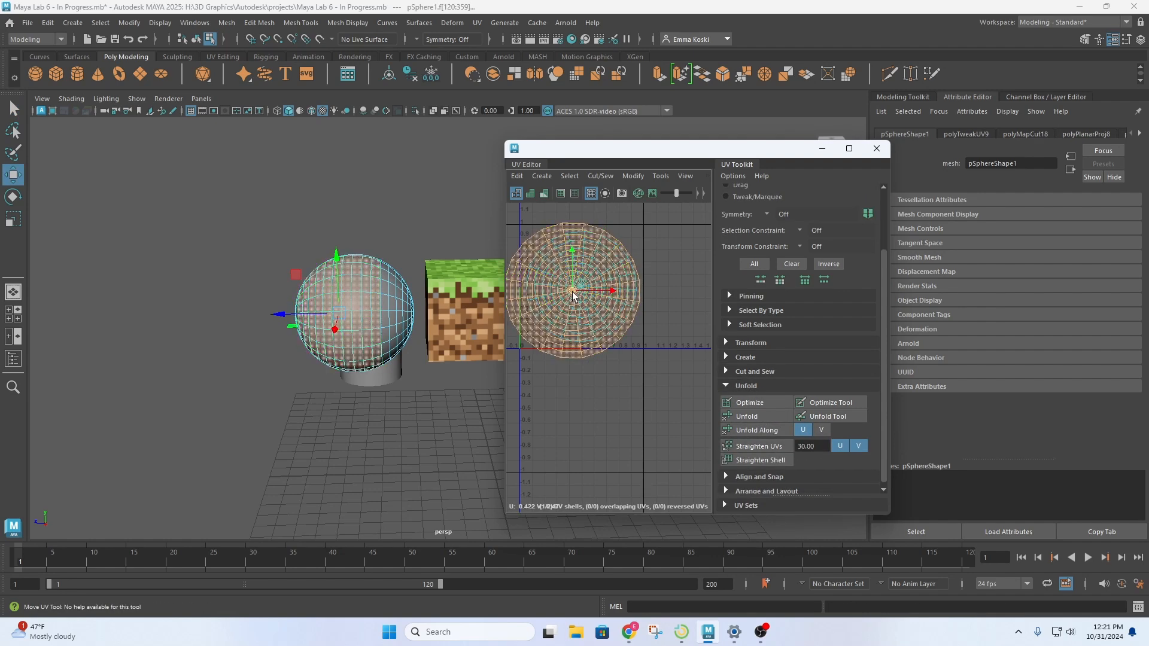
left_click_drag(572, 292, 630, 410)
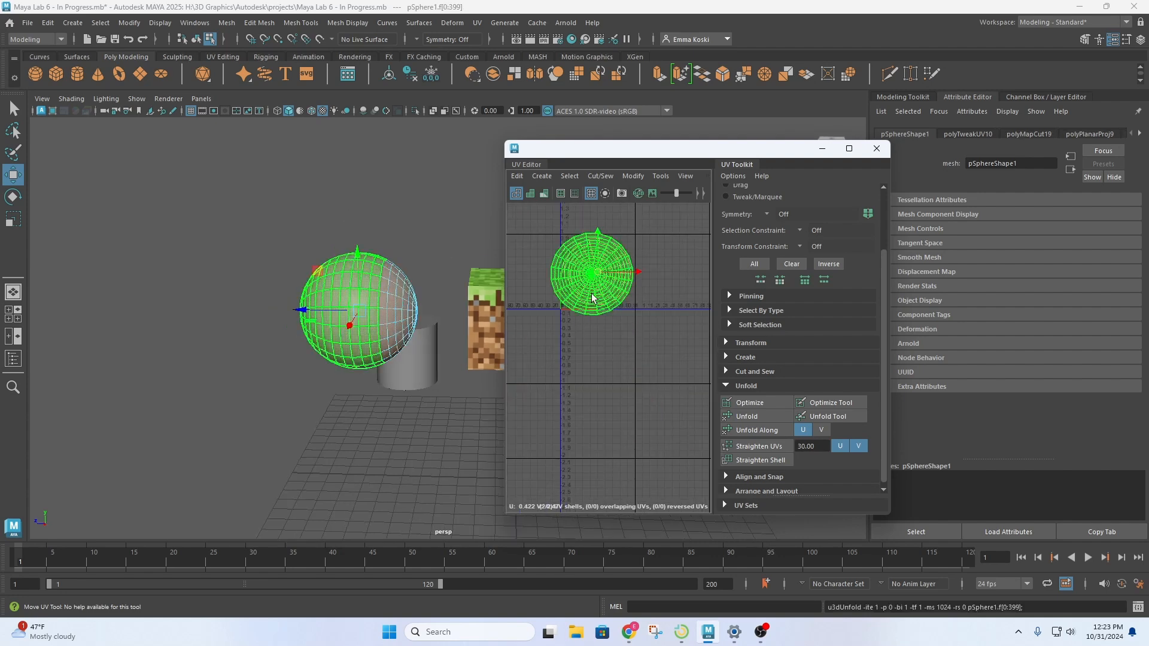
left_click(619, 309)
left_click(594, 275)
left_click_drag(593, 275, 636, 315)
Select both of the sphere's UV shells and scale them together to suit the 0–1 UV tile
left_click(570, 247, "shift")
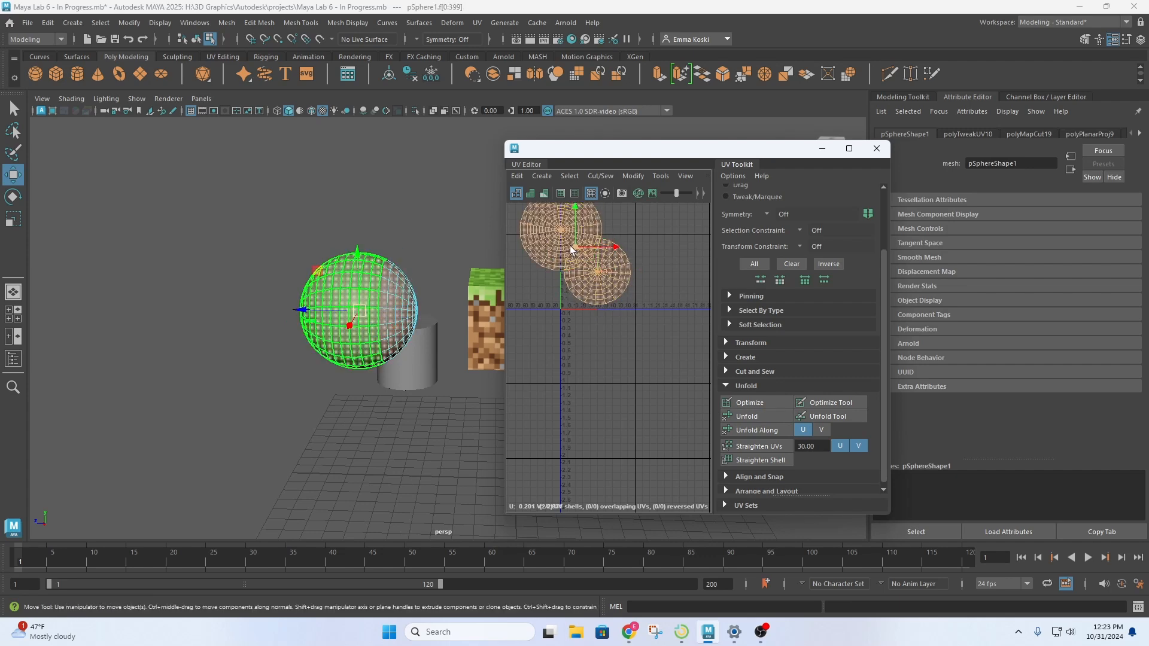
key("r")
left_click_drag(576, 247, 611, 310)
Move the shells individually into the 0–1 UV tile, with the larger one near the tile's upper-left corner
key("w")
scroll(615, 263, "up", 3)
left_click(624, 411)
left_click(609, 323)
left_click(565, 260)
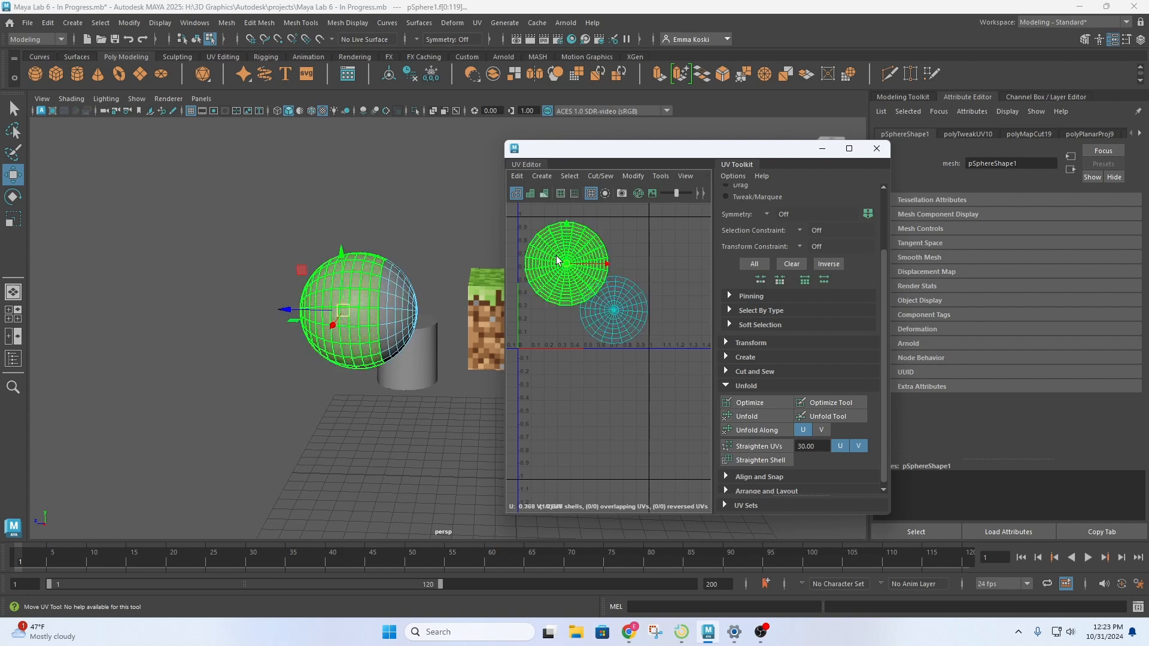
left_click_drag(566, 263, 562, 258)
Scale both UV shells down slightly and reposition each one so they fit inside the tile without overlapping
left_click(613, 305, "shift")
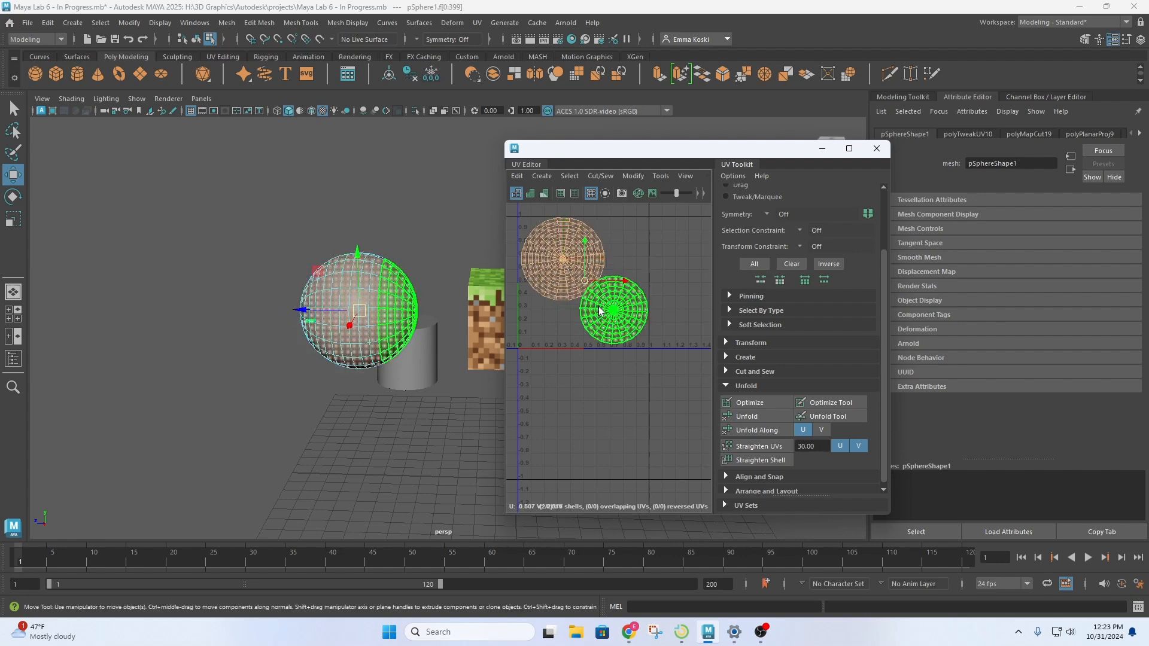
key("r")
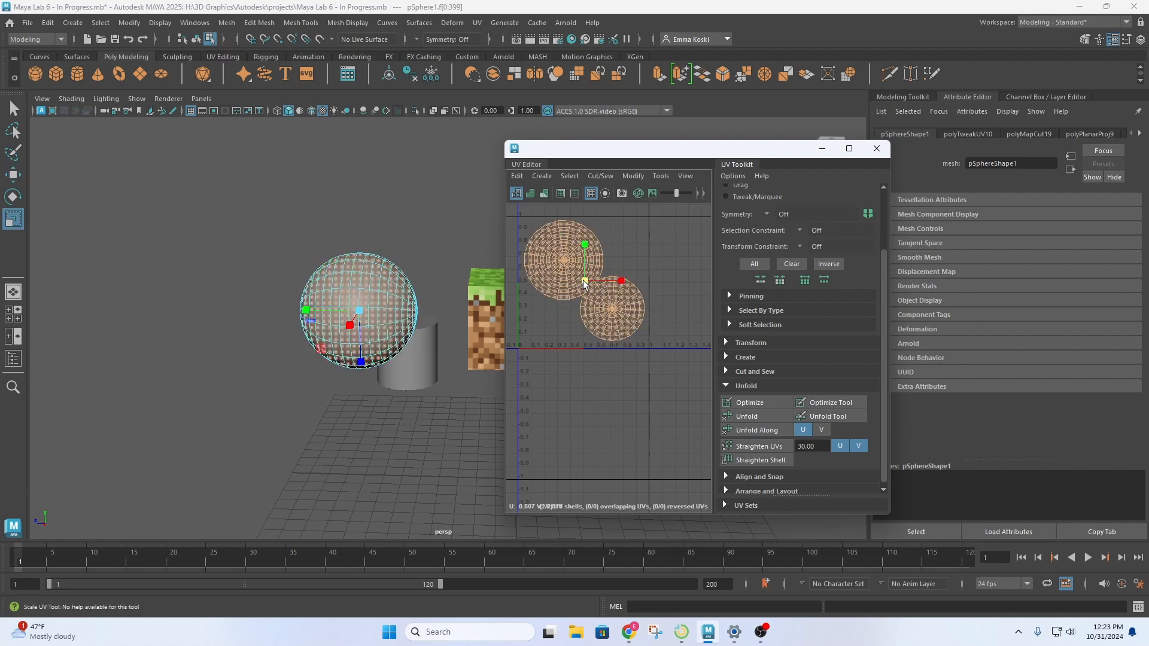
left_click_drag(585, 283, 590, 285)
left_click(664, 311)
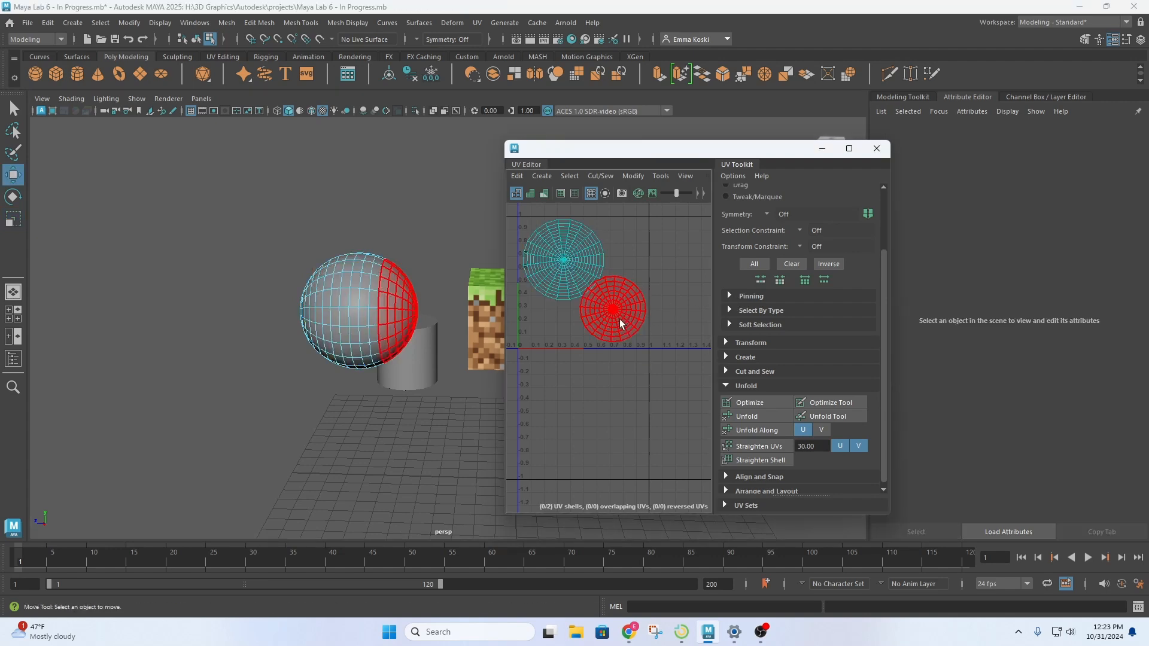
left_click(614, 315)
key("w")
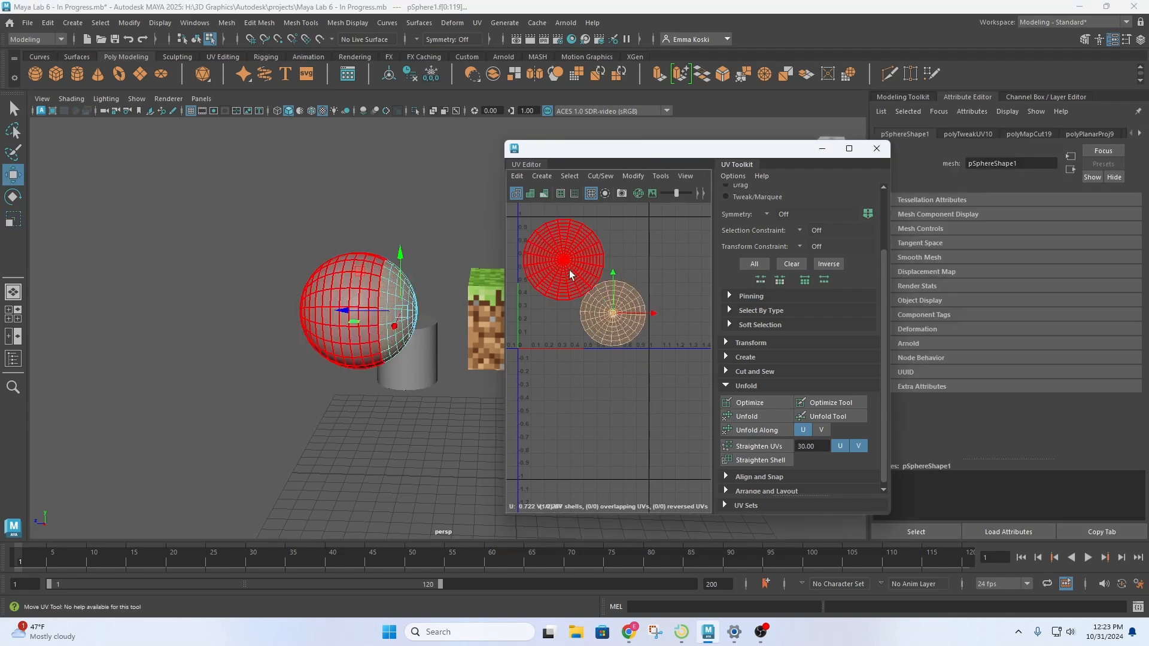
left_click(564, 265)
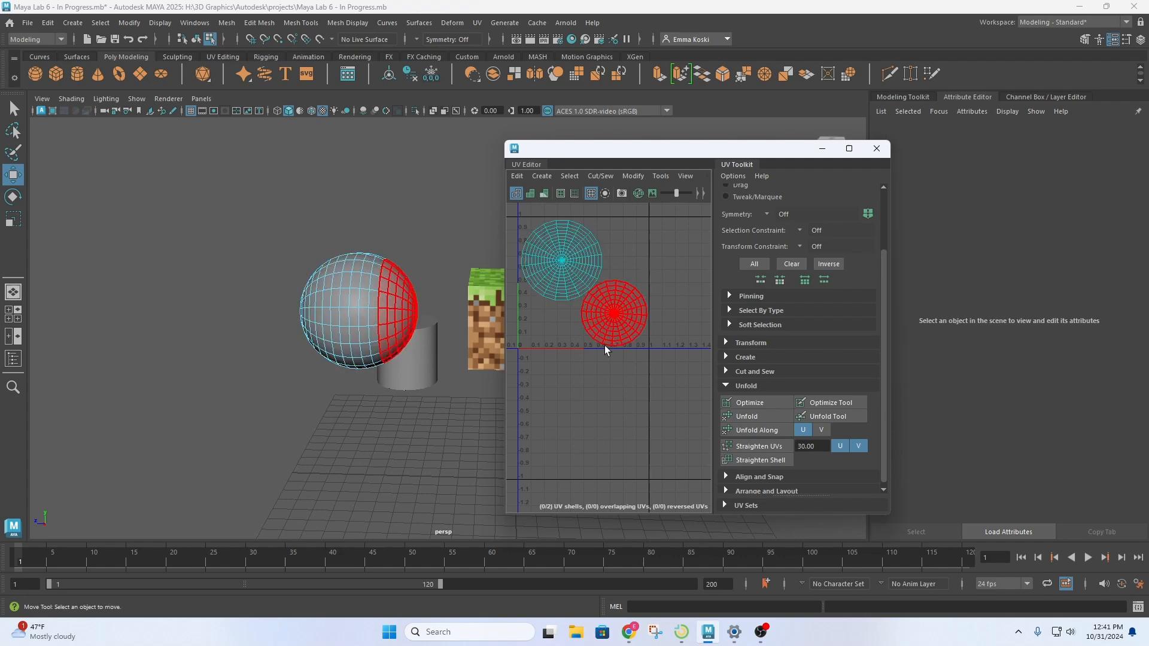
Widen the UV Editor window and select both of the sphere's UV shells
scroll(515, 326, "up", 3)
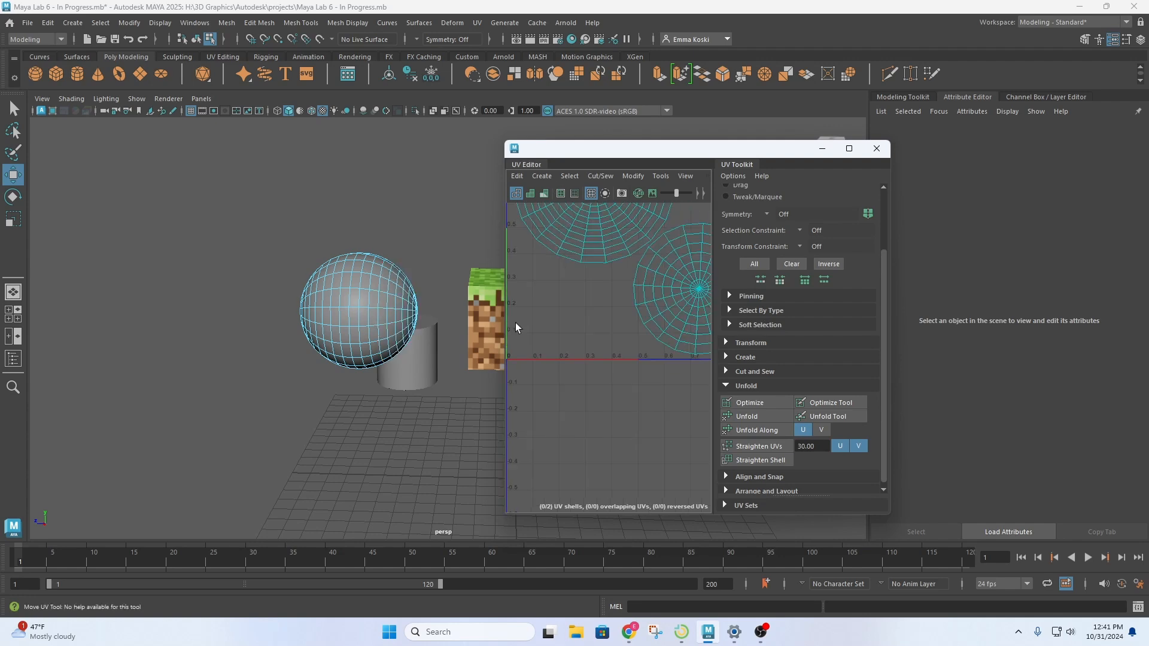
scroll(538, 325, "down", 4)
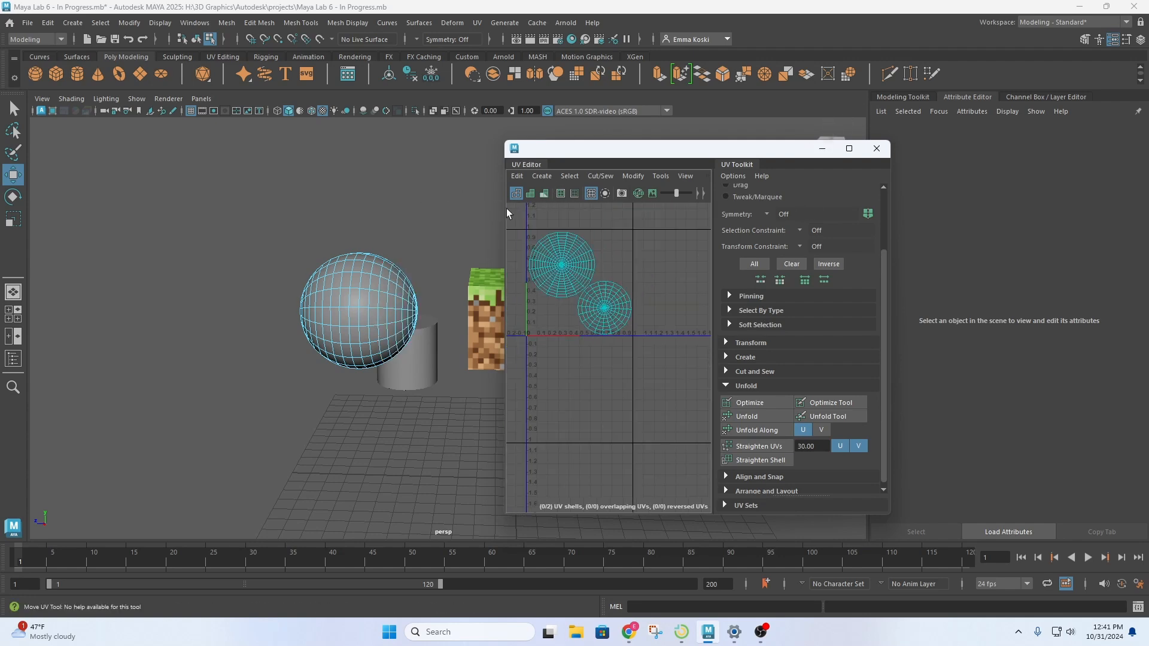
left_click_drag(503, 211, 277, 211)
scroll(471, 297, "up", 3)
scroll(471, 295, "down", 4)
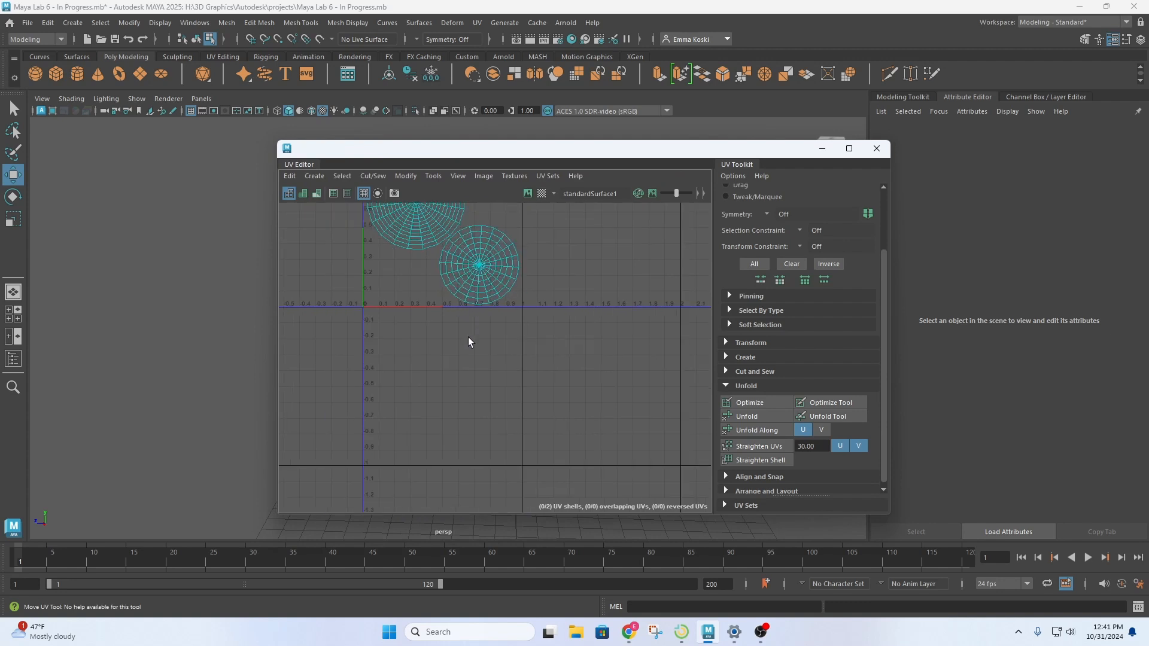
middle_click_drag(499, 293, 524, 413, "alt")
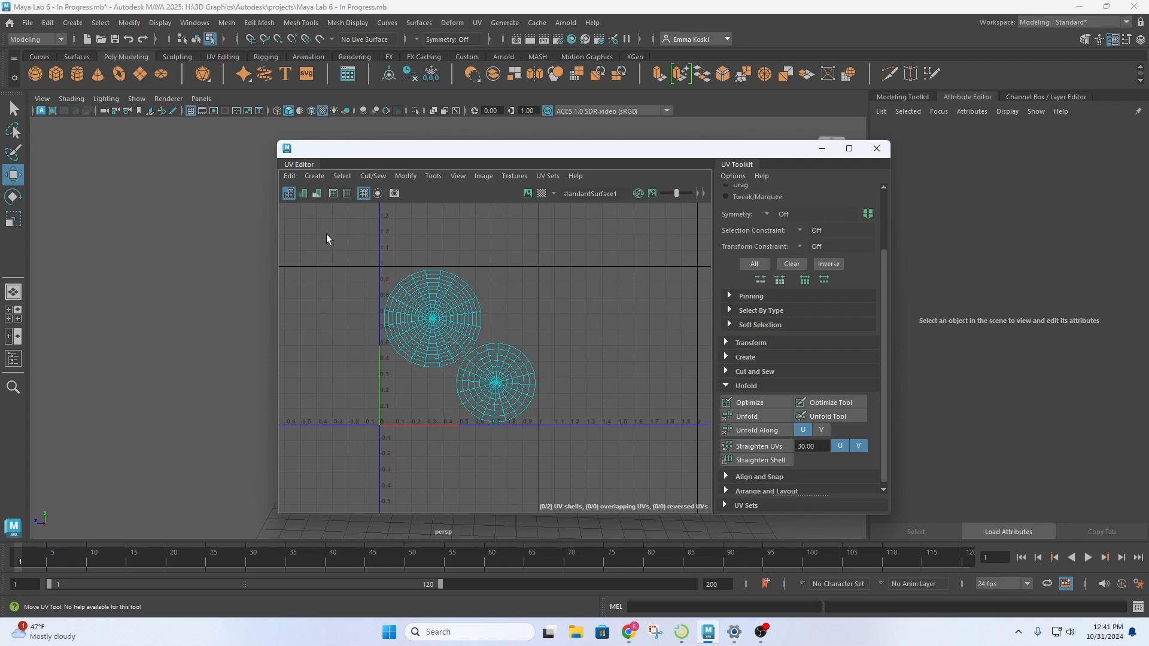
left_click_drag(326, 234, 568, 473)
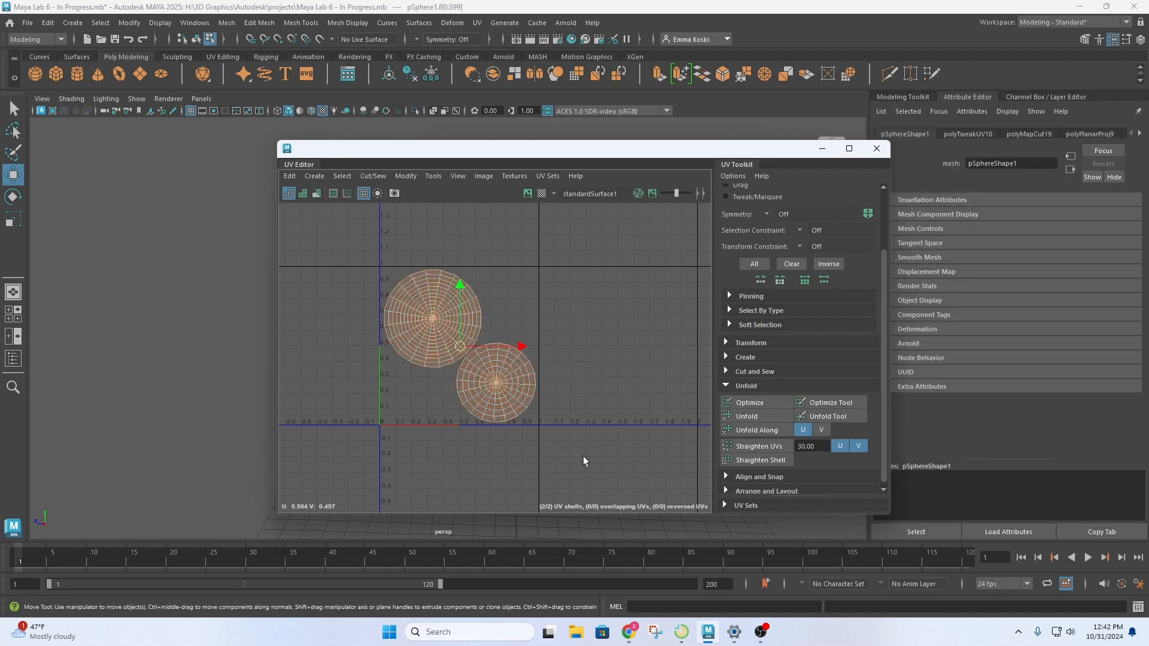
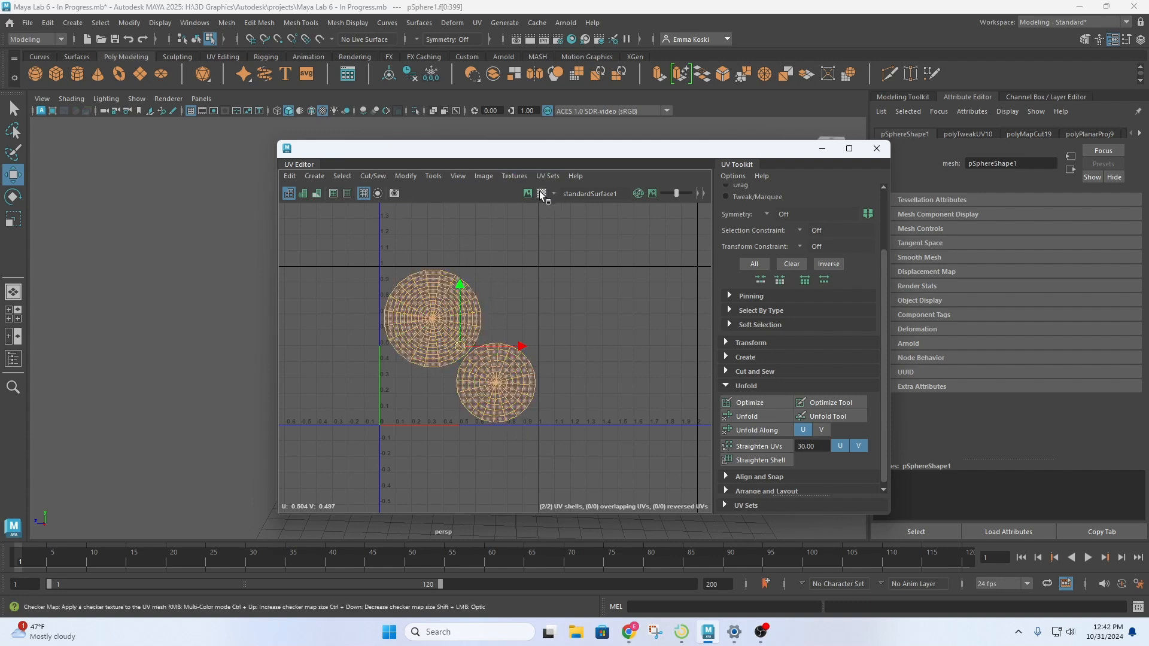
left_click(481, 176)
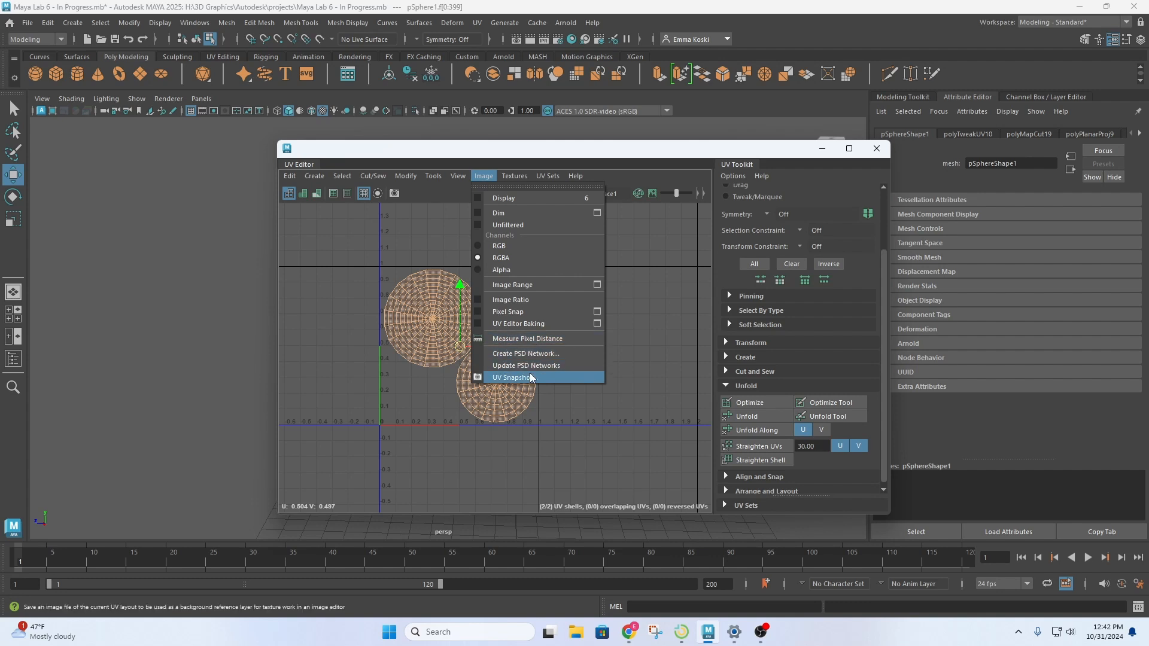
mouse_move(289, 177)
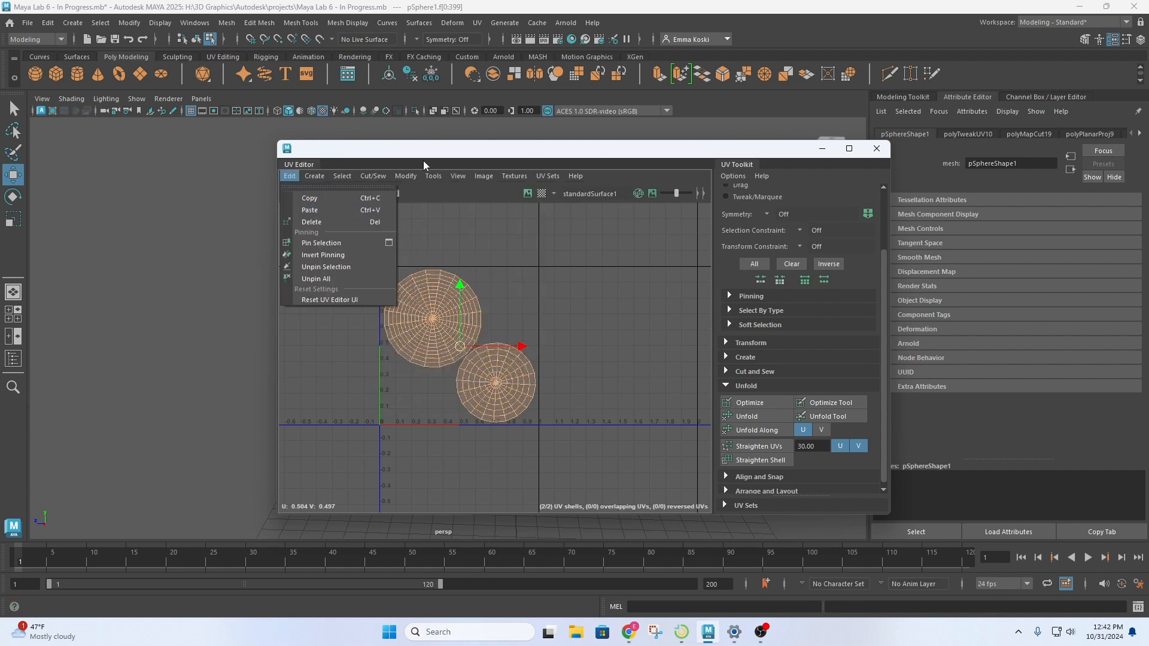
left_click(626, 156)
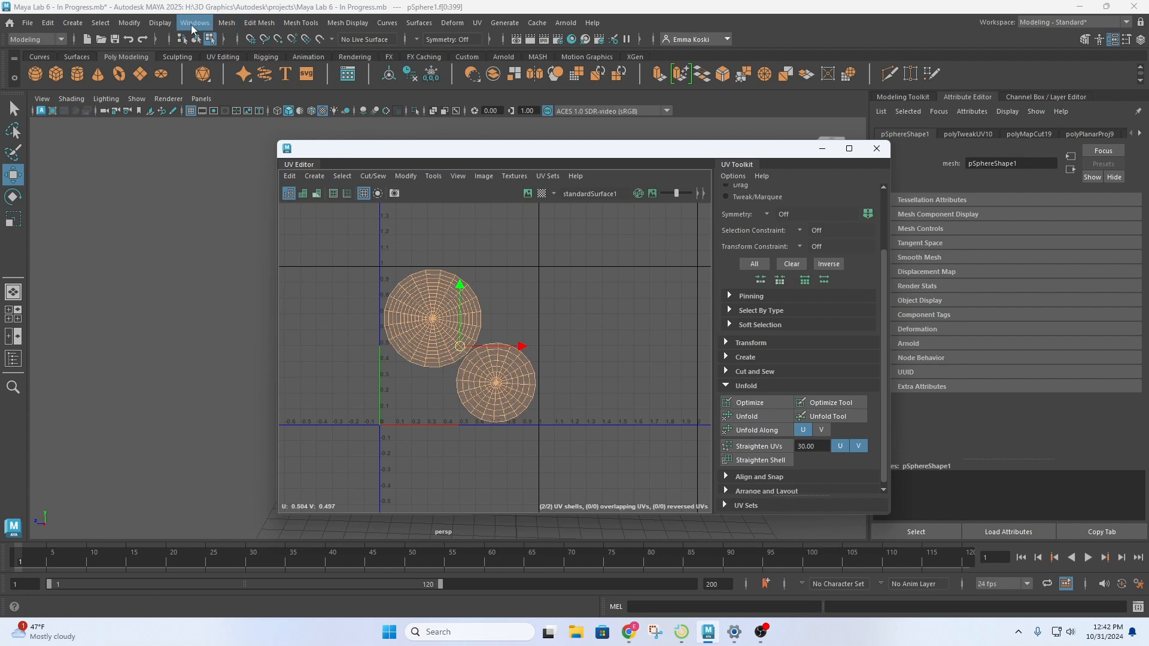
Open the general preferences and restore the default settings
left_click(192, 25)
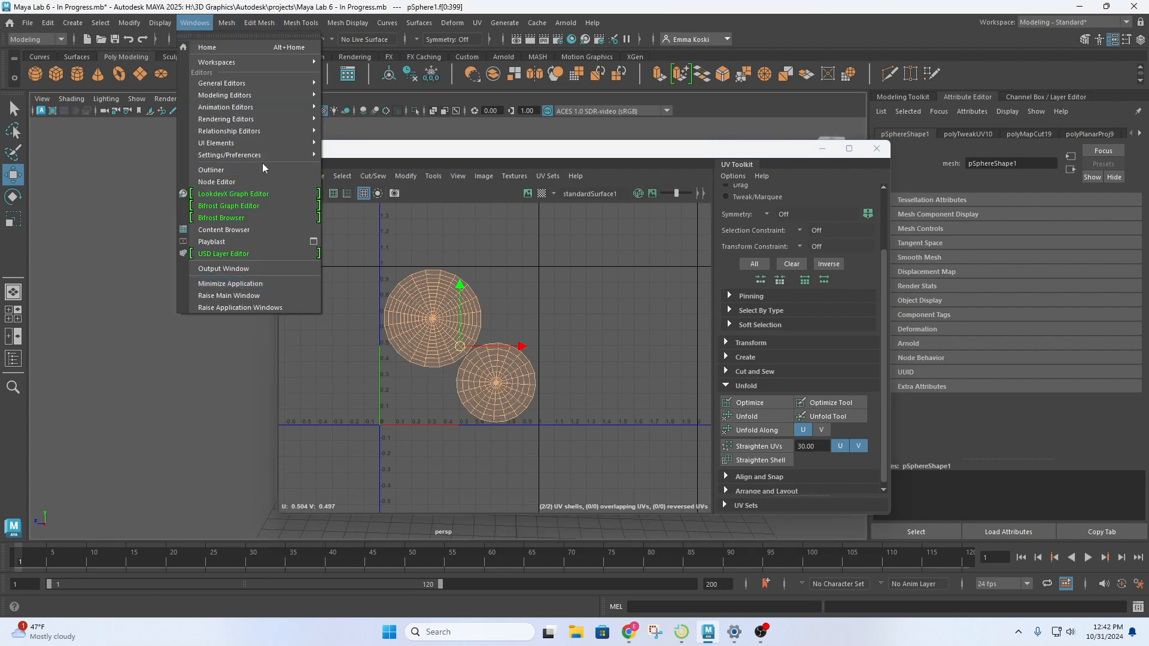
mouse_move(268, 64)
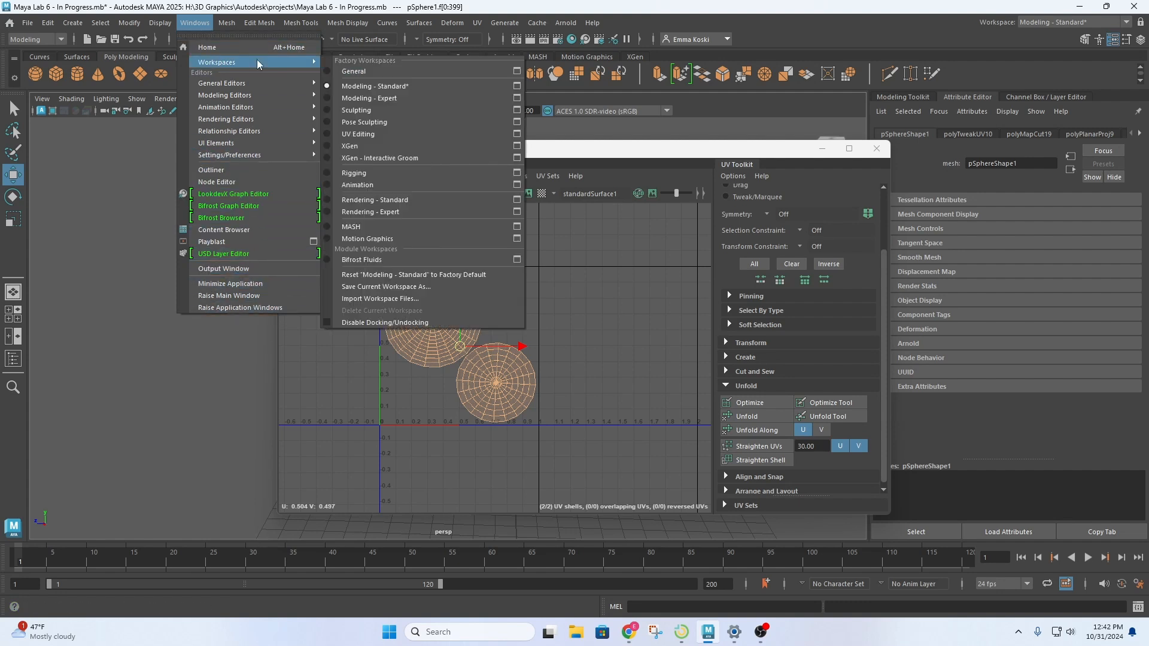
mouse_move(255, 156)
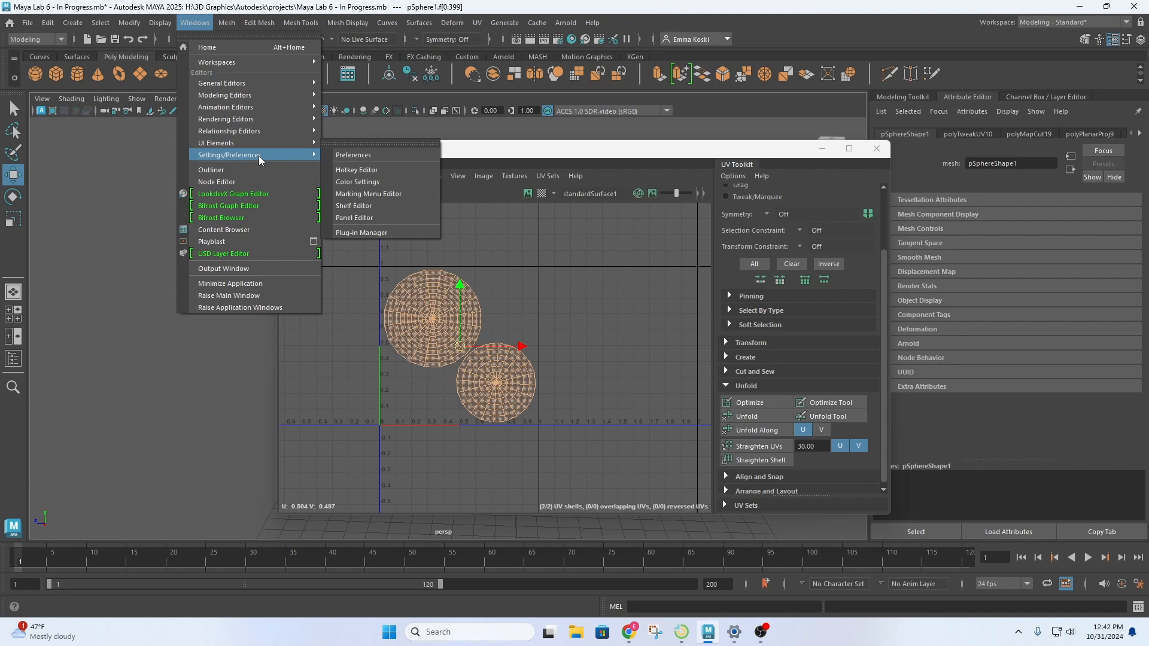
left_click(354, 155)
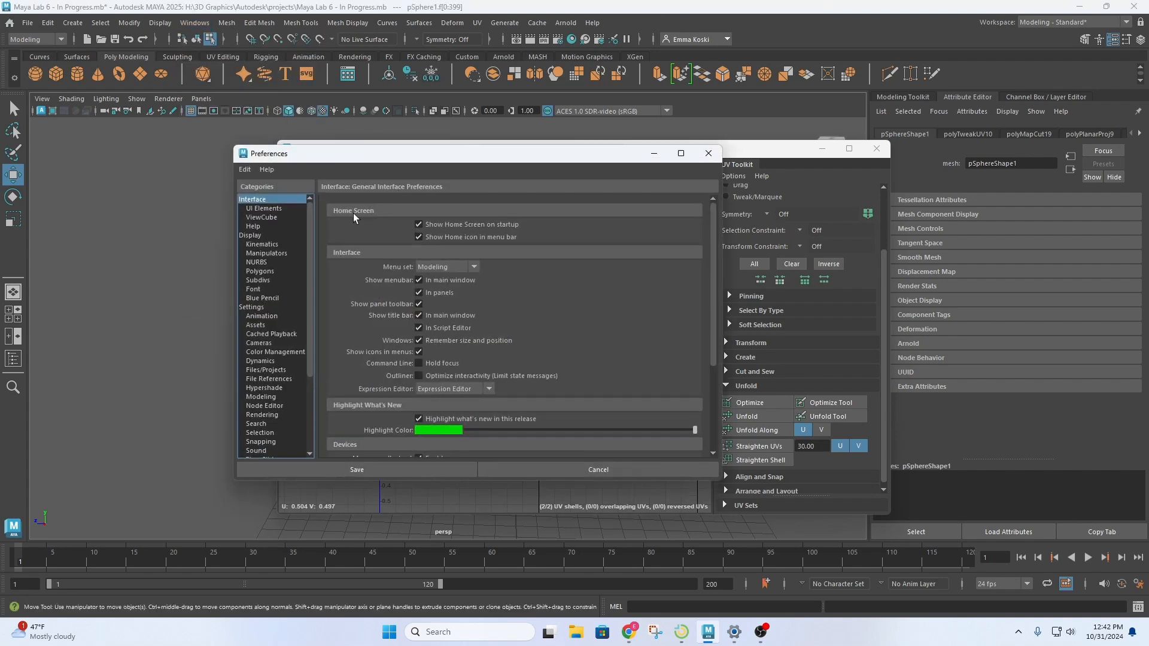
left_click(250, 170)
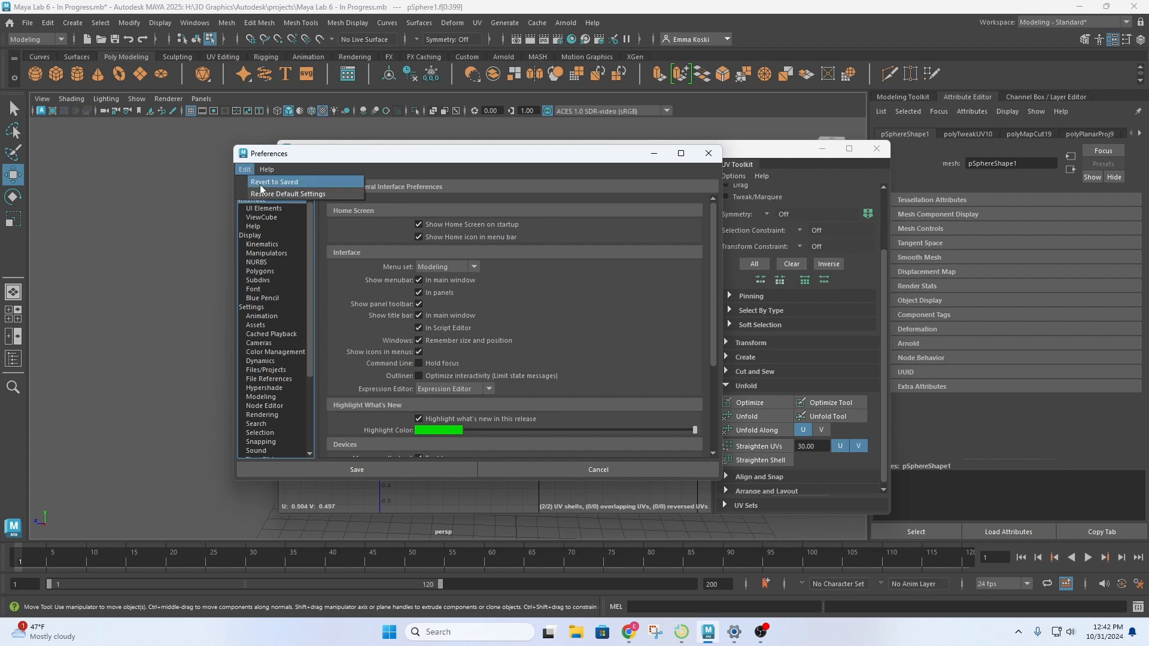
left_click(268, 195)
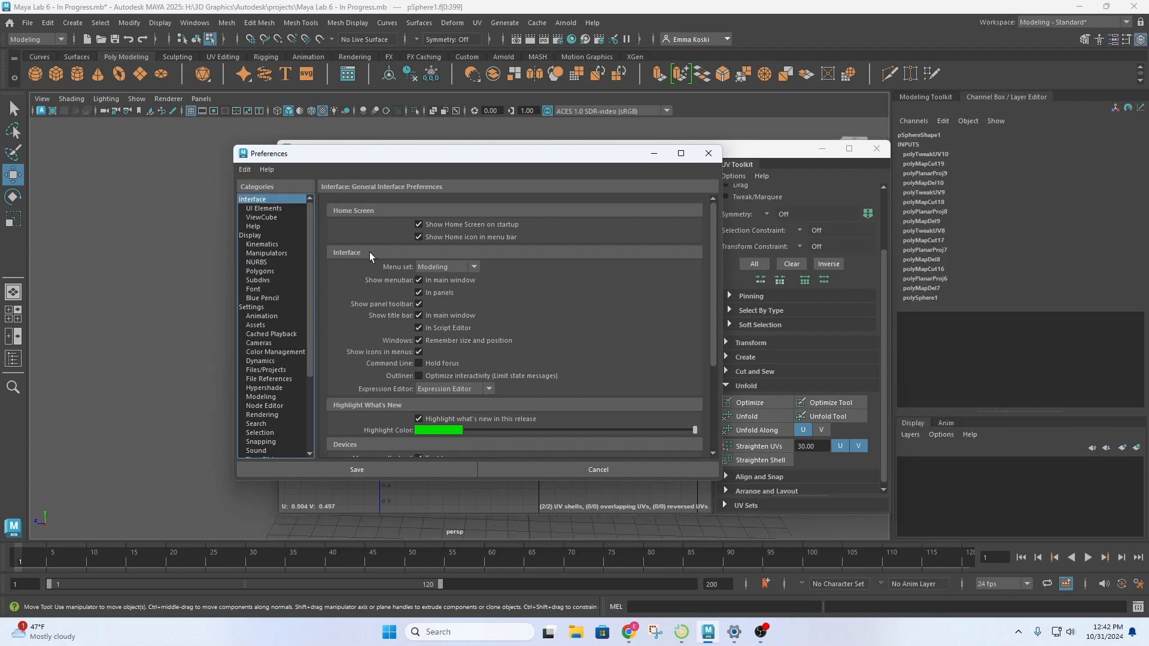
Minimize the Preferences window and display the Modeling Toolkit, with the UV Editor moved clear of it
left_click(654, 154)
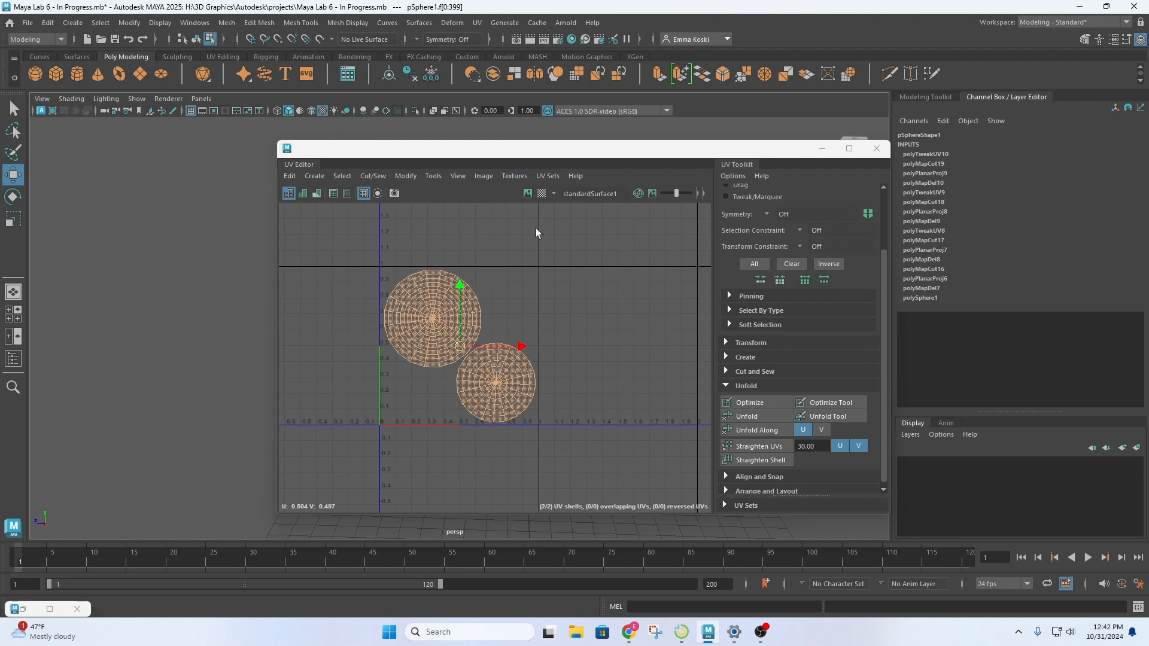
left_click(944, 98)
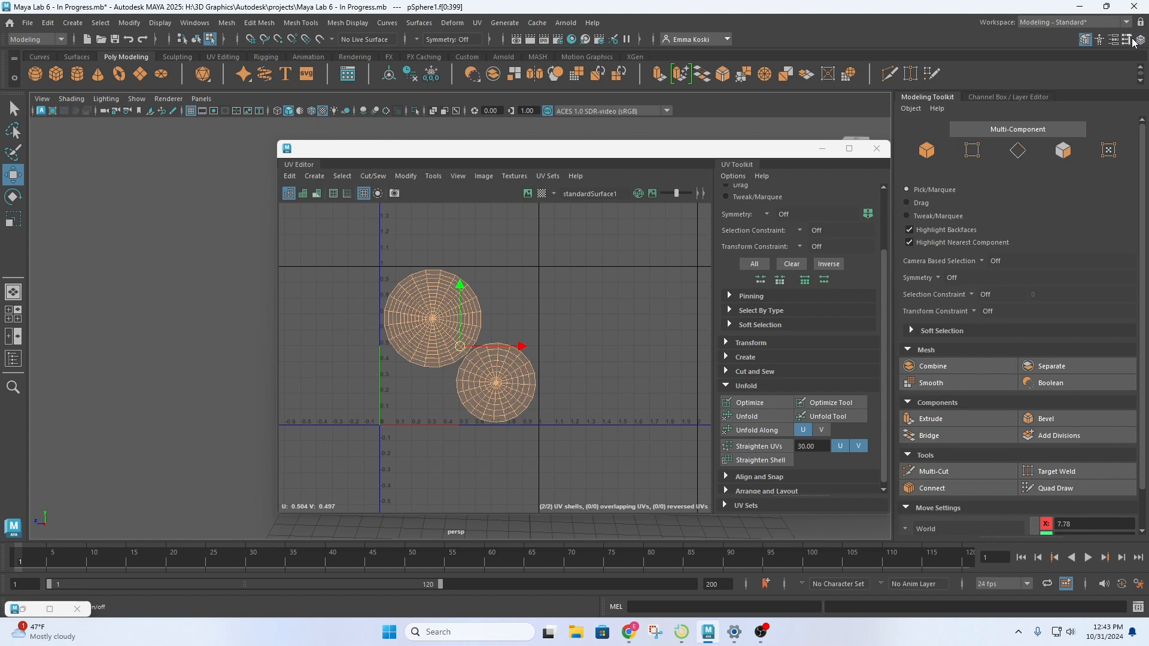
left_click(1141, 40)
left_click(946, 98)
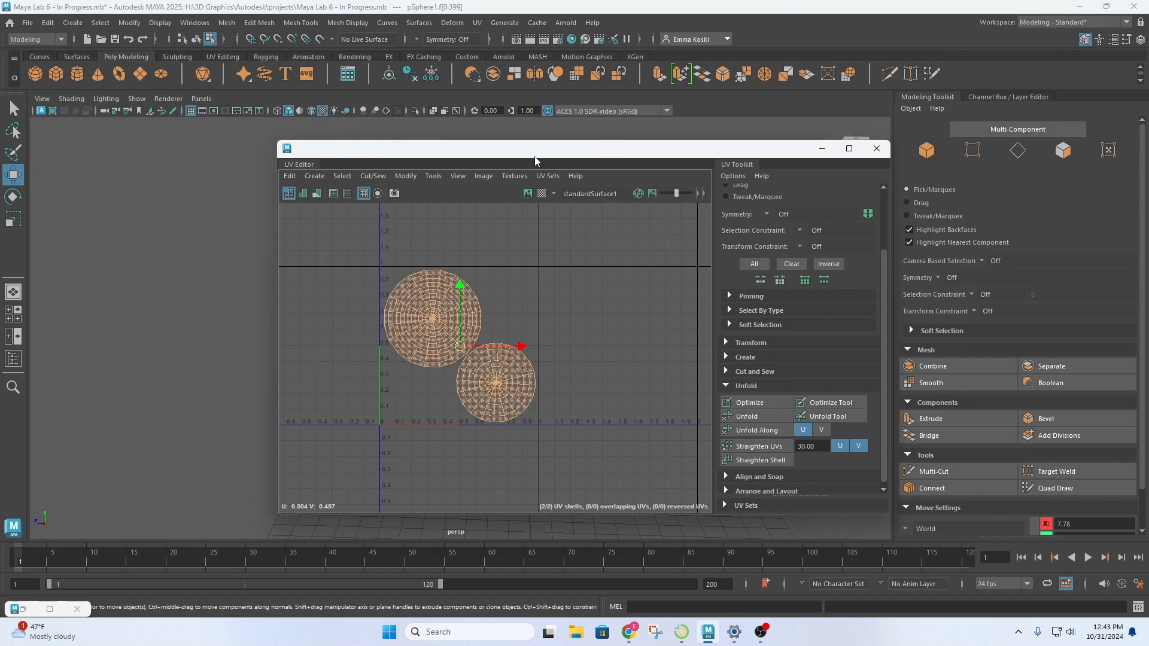
left_click_drag(537, 150, 413, 138)
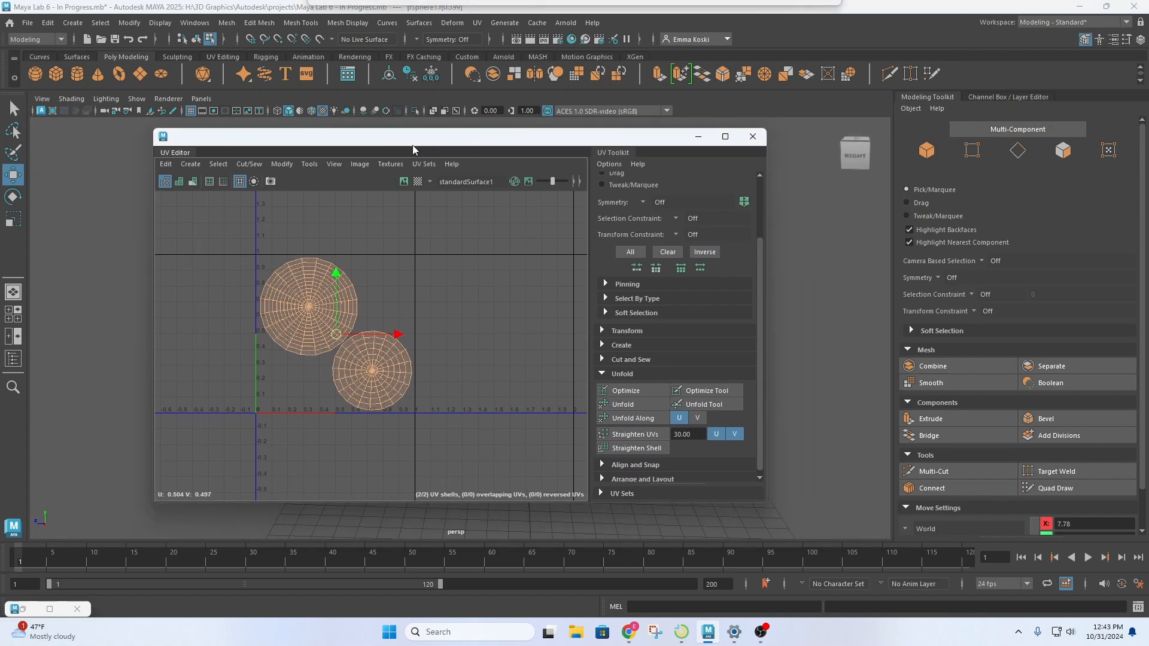
left_click(359, 164)
left_click(395, 366)
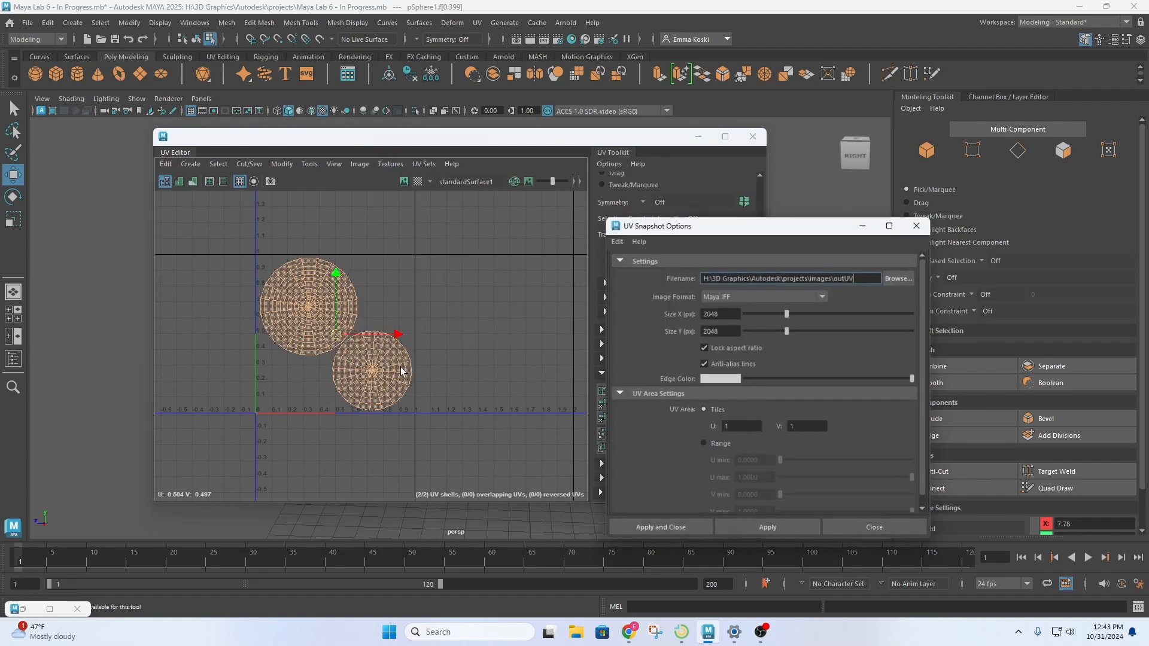
left_click(899, 529)
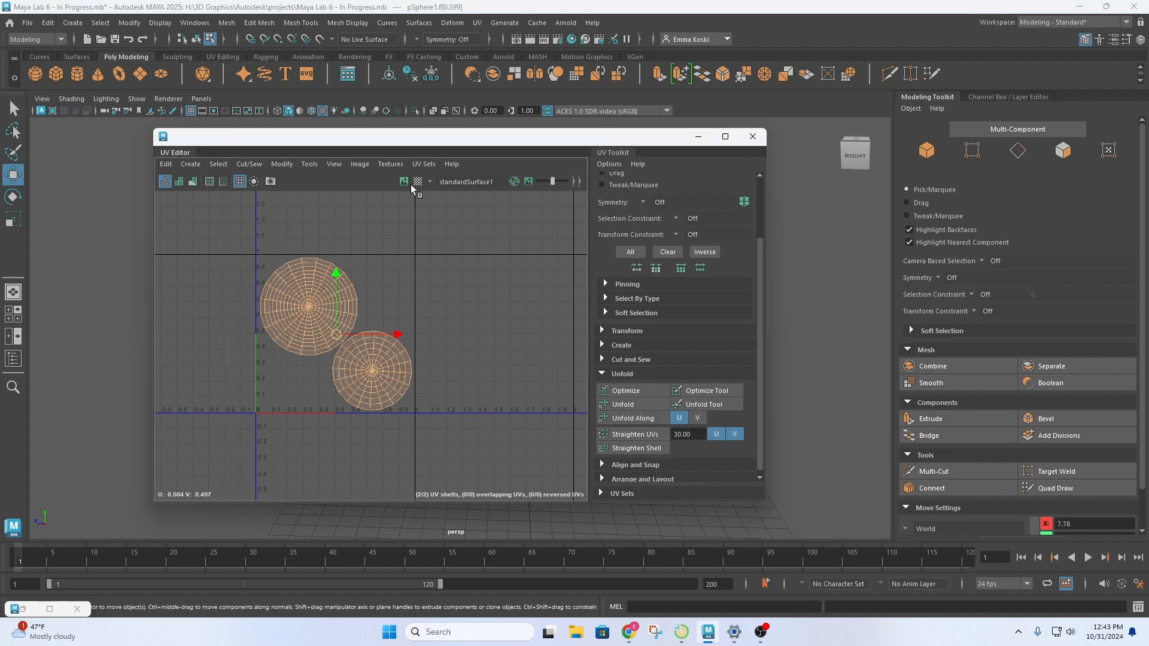
Start a UV snapshot of the sphere's shells and set its output file to Sphere_UVsnapshot in the project's images folder
left_click(358, 163)
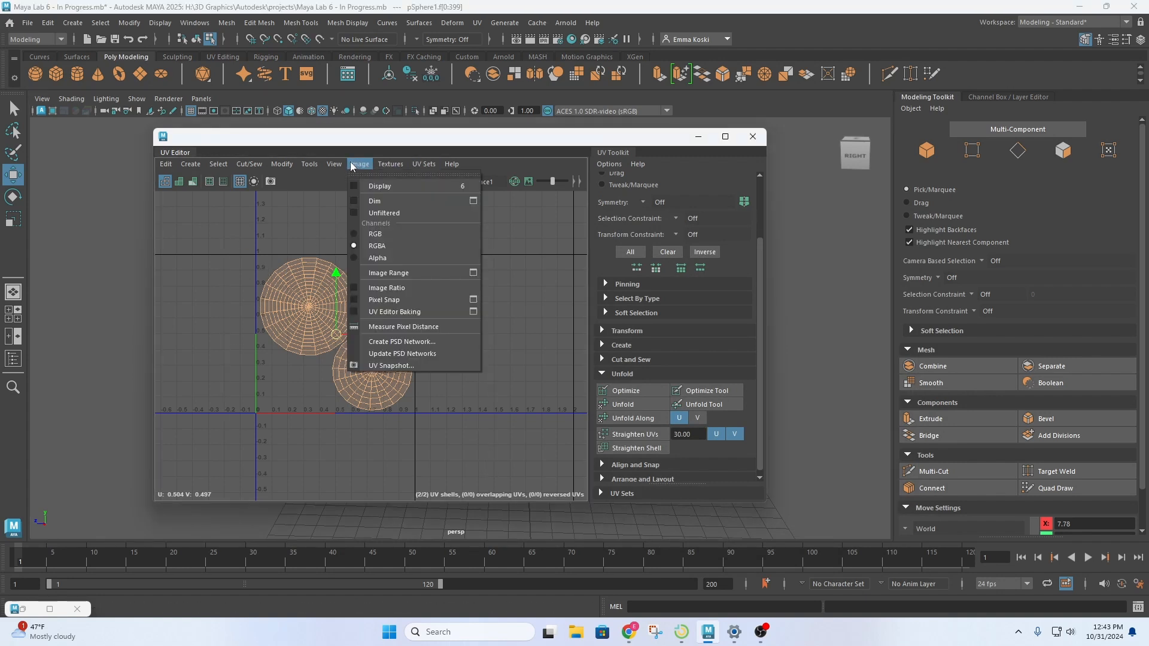
left_click(391, 366)
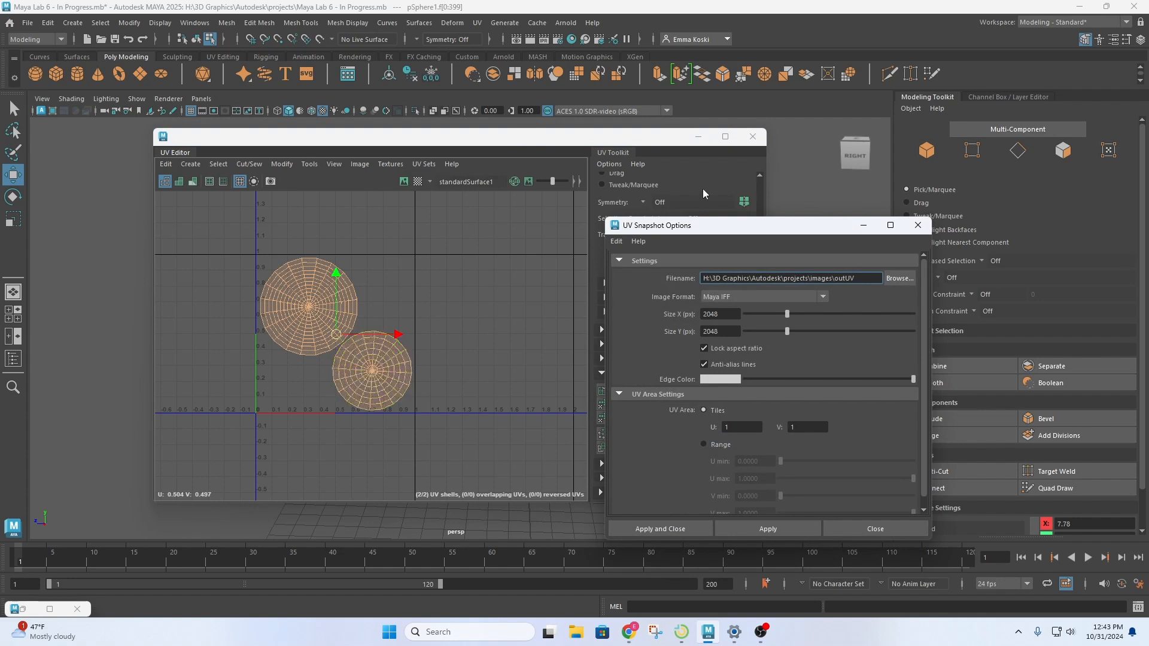
left_click_drag(701, 230, 564, 170)
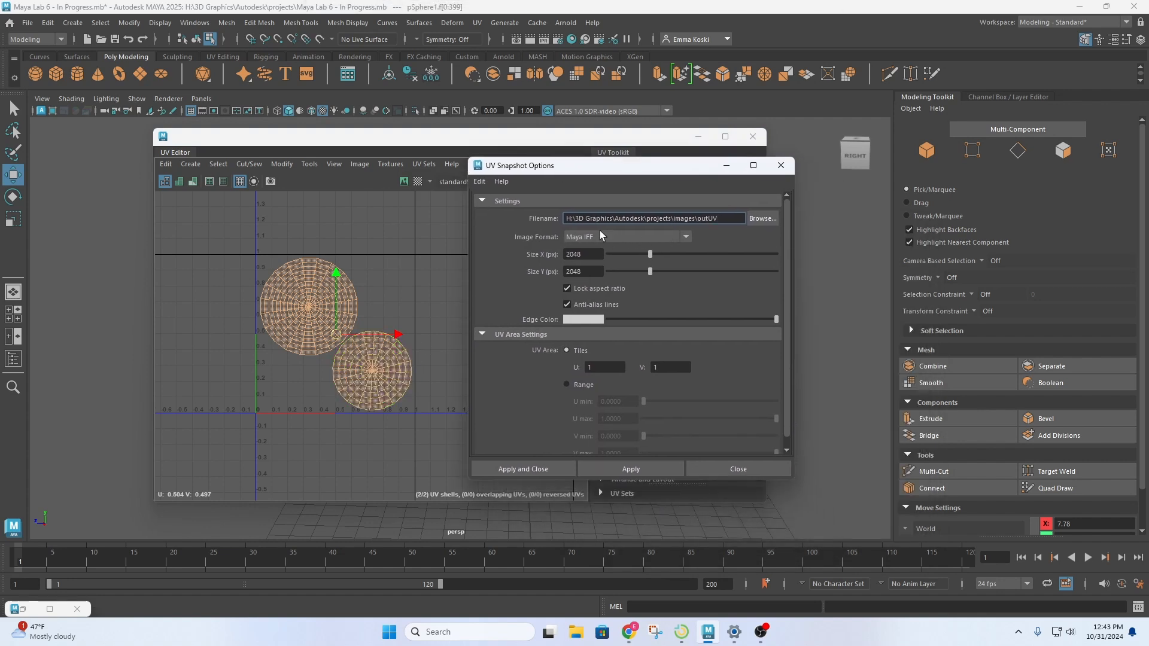
left_click(713, 222)
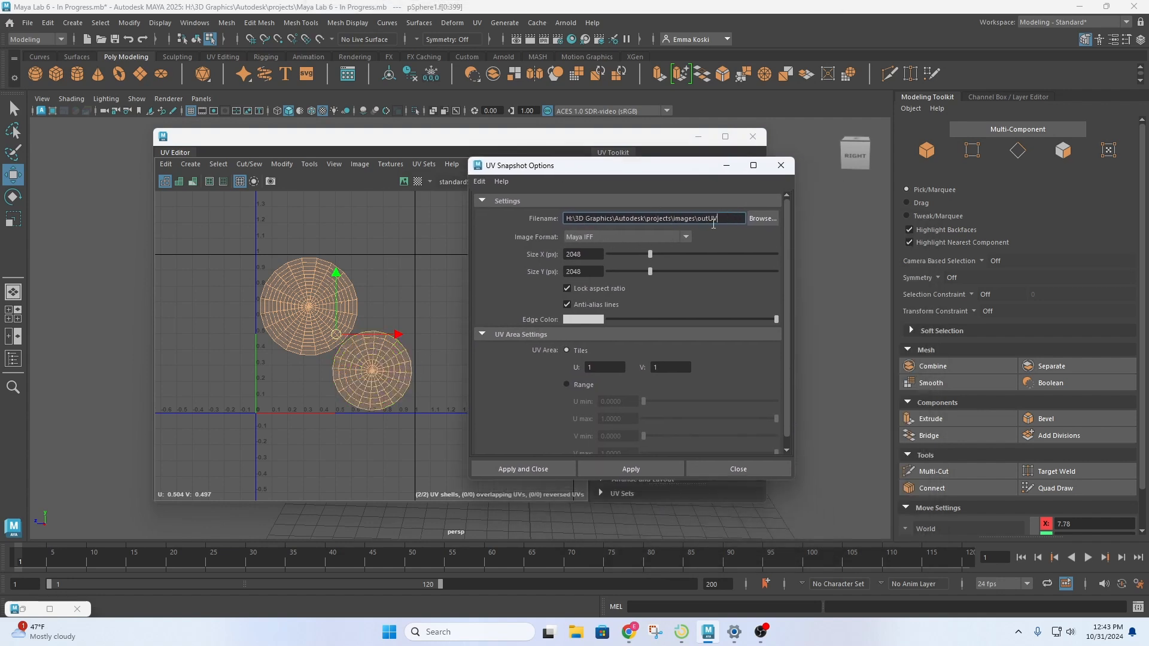
left_click(755, 219)
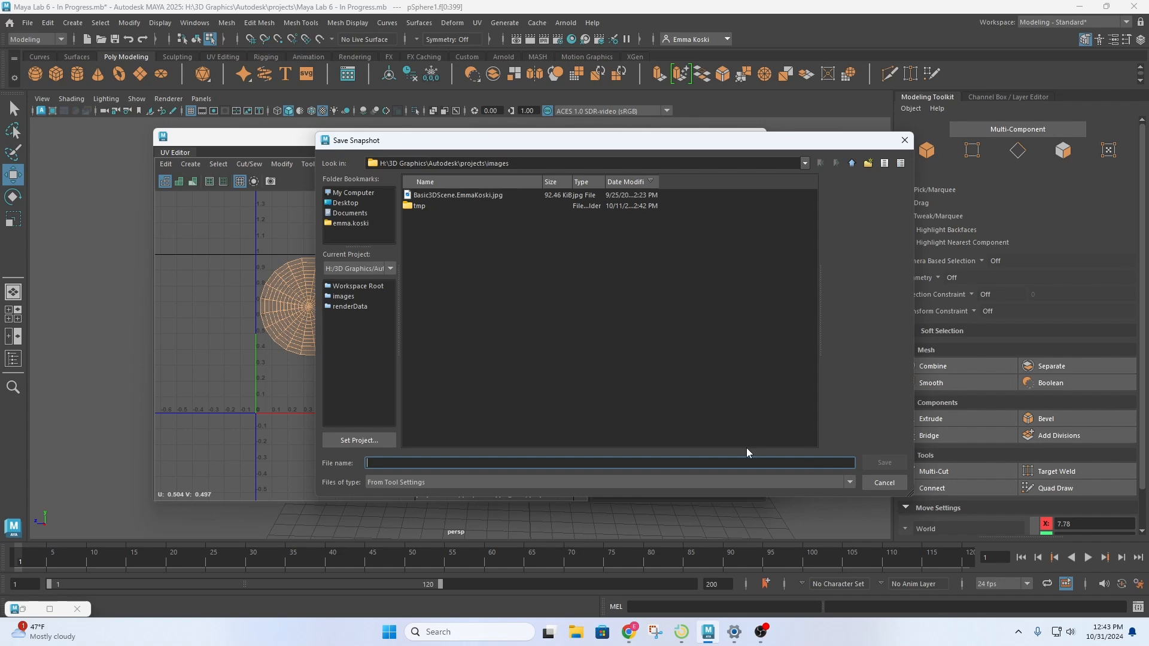
type("Spher")
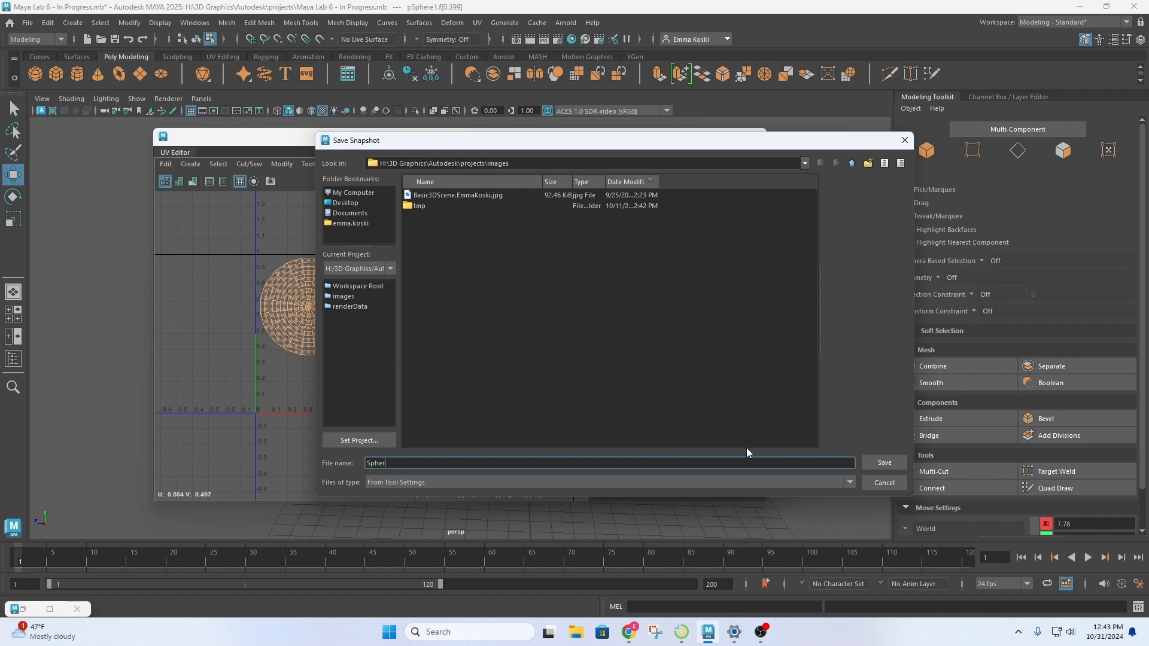
type("e_UVsnapshot")
left_click(883, 462)
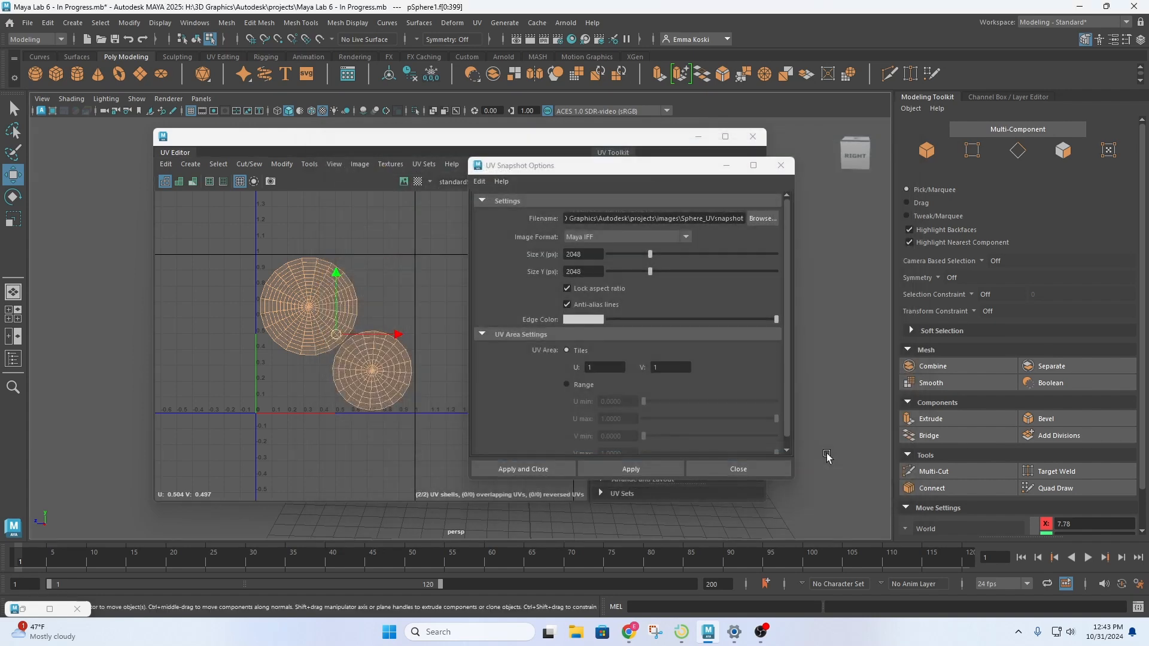
Set the snapshot's image format to JPEG and its edge color to green
left_click(691, 237)
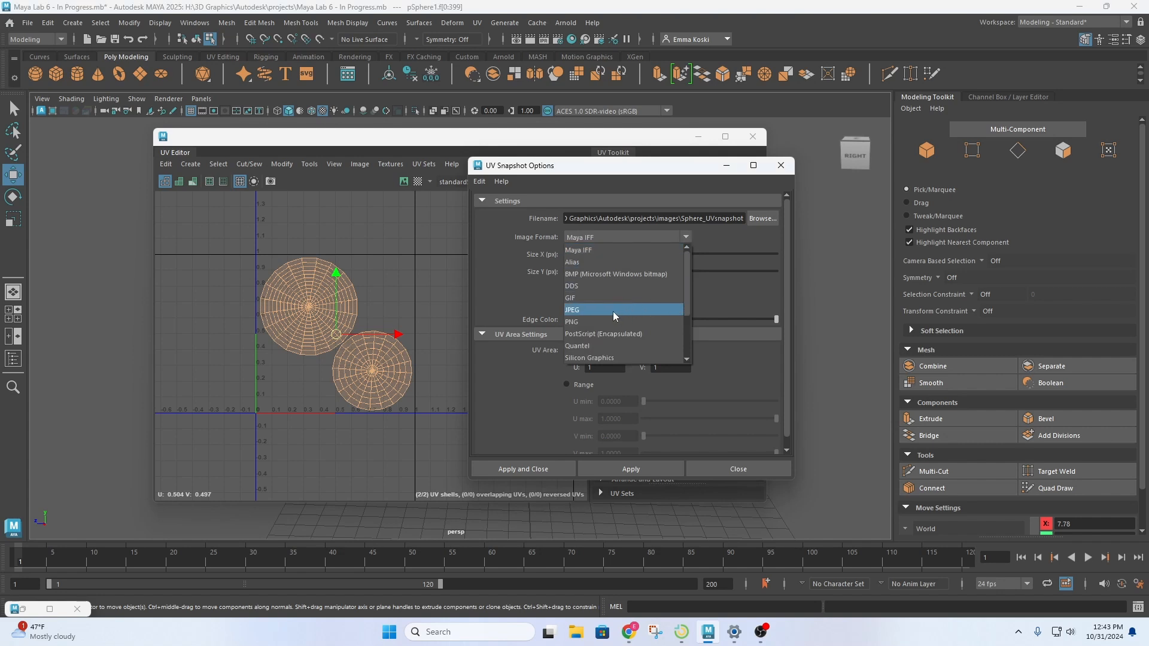
left_click(579, 311)
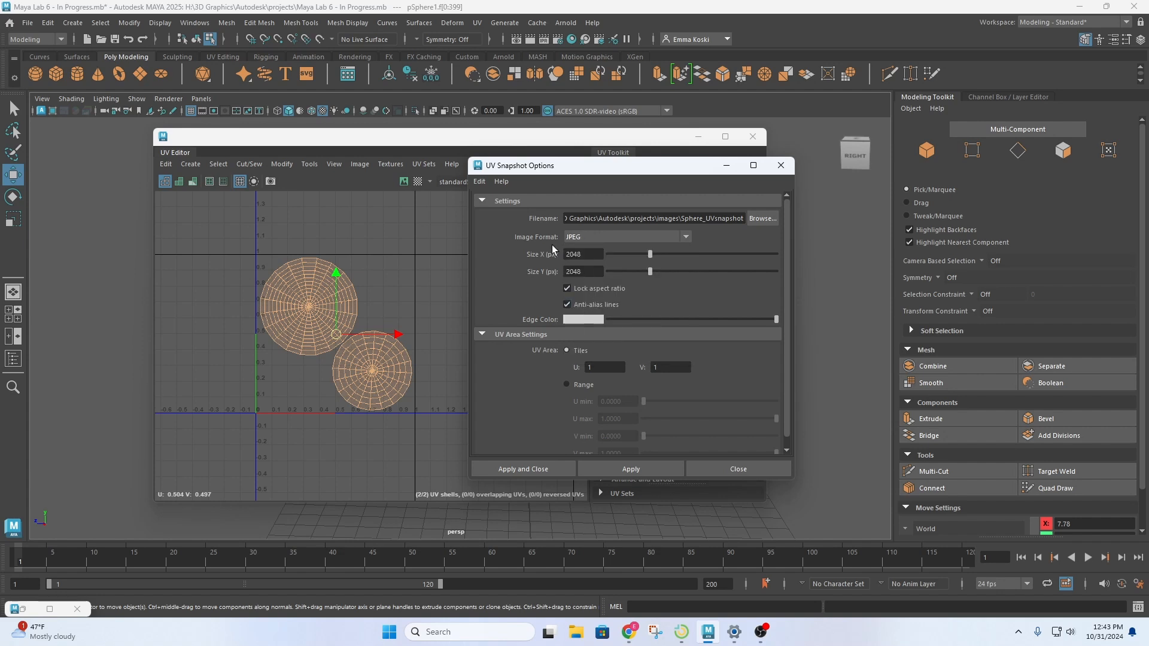
left_click(592, 320)
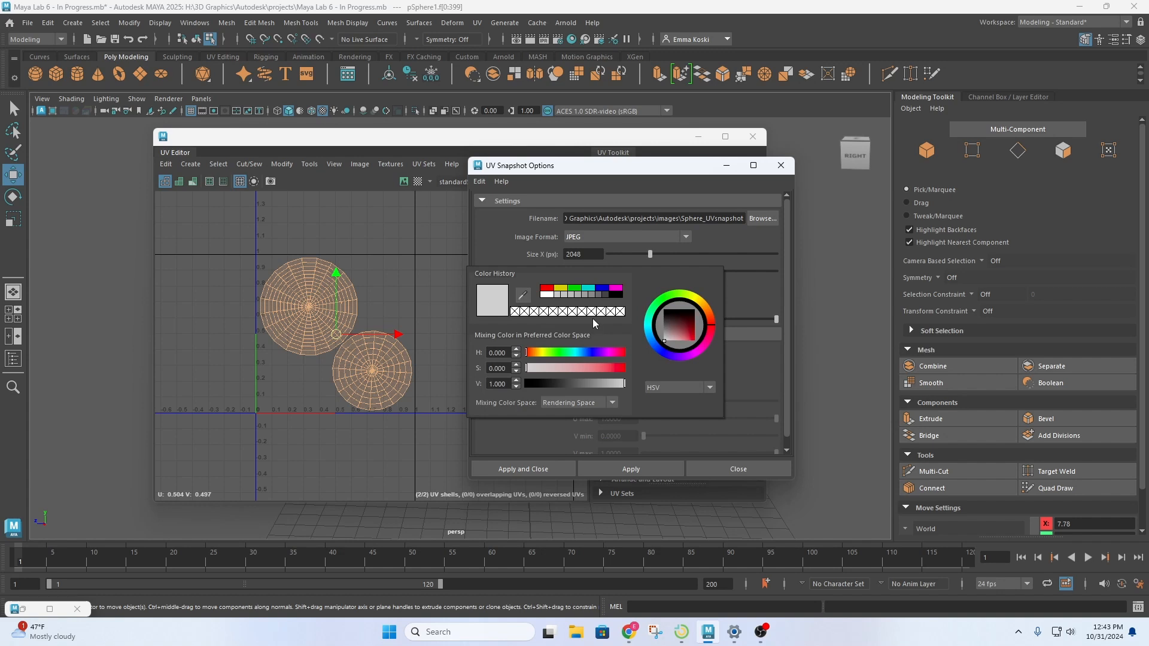
left_click(573, 289)
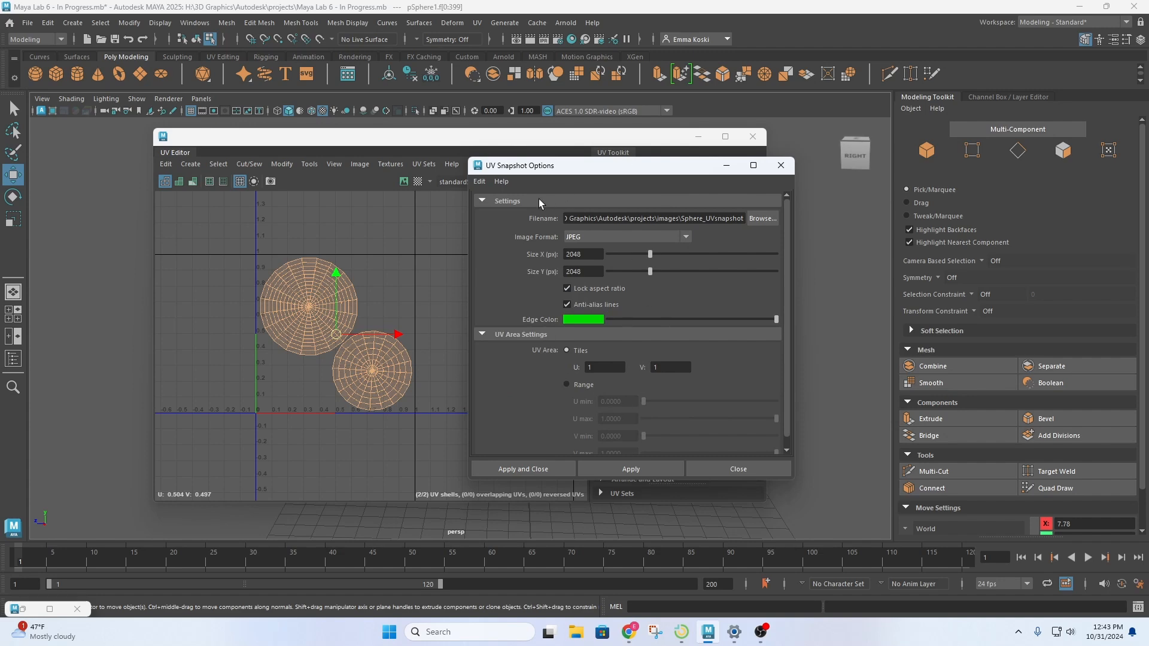
Browse from the computer's drives to 3D Graphics\Autodesk\projects\images and set Sphere_UVsnapshot as the snapshot's file name there
left_click(762, 221)
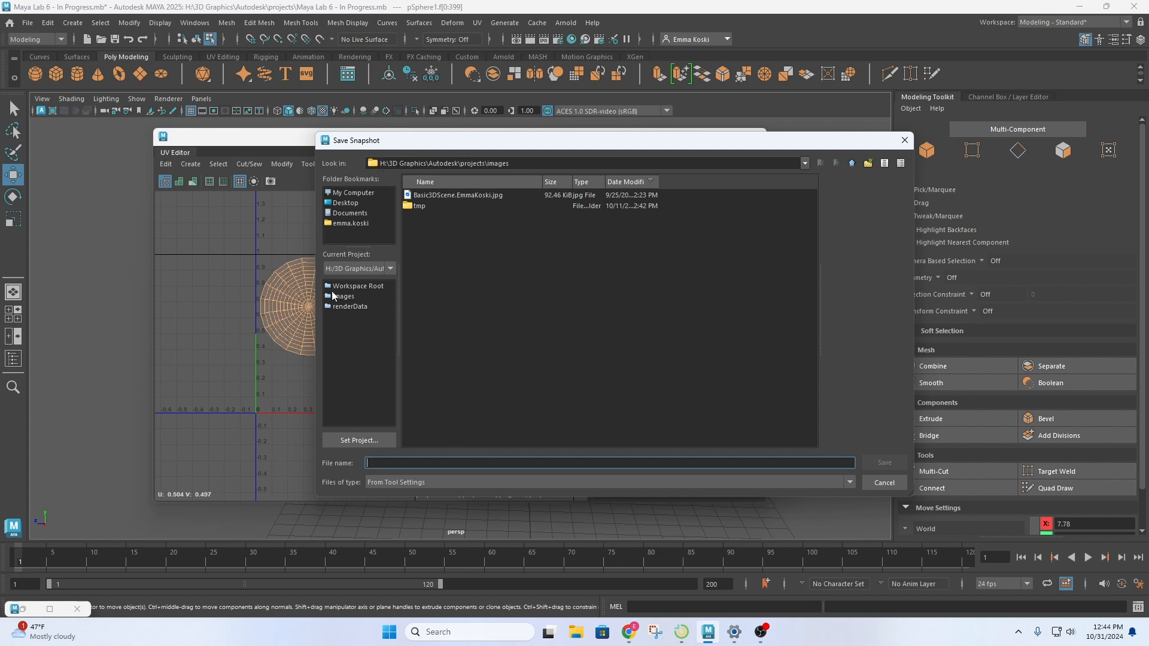
left_click(343, 193)
double_click(433, 206)
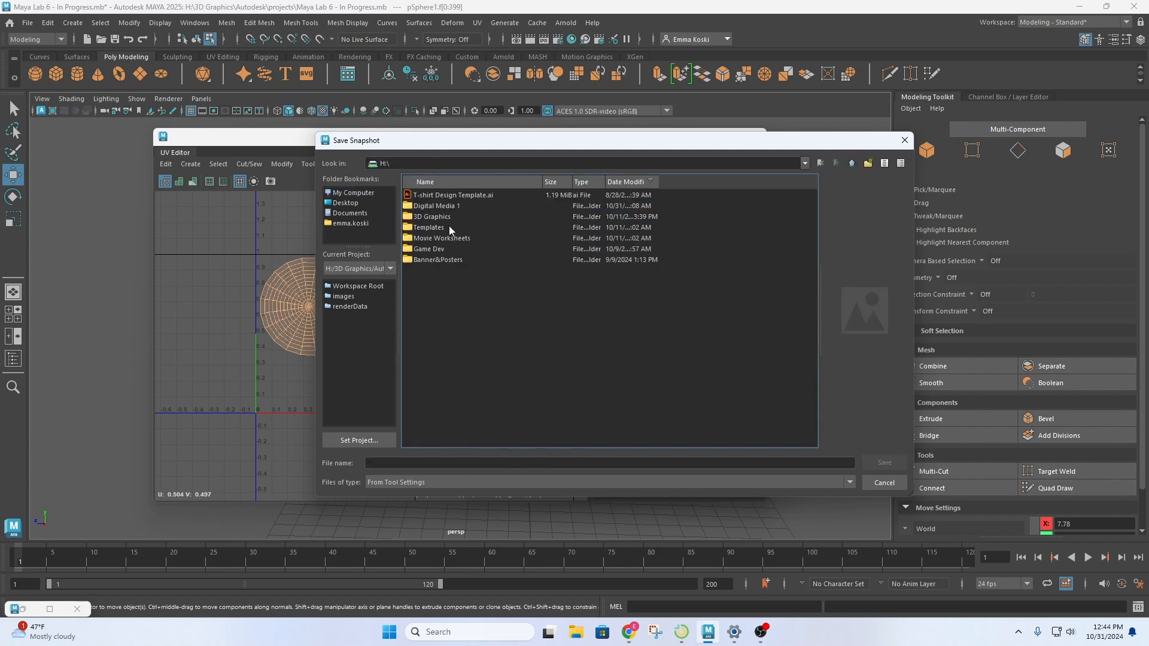
double_click(438, 216)
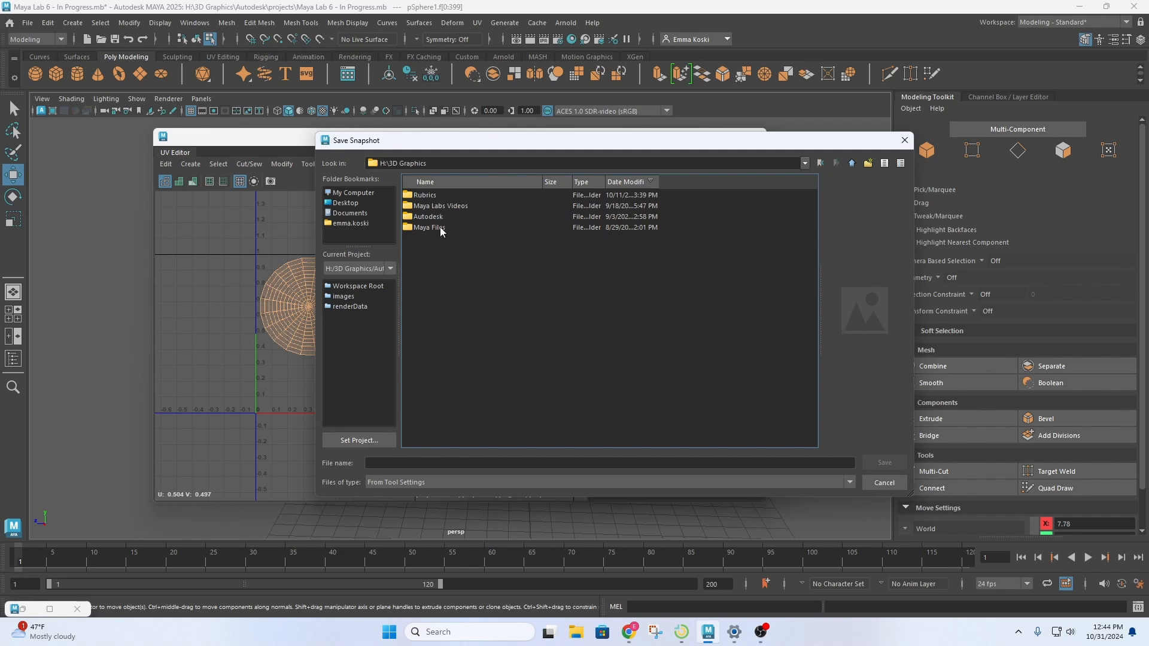
double_click(435, 216)
double_click(442, 195)
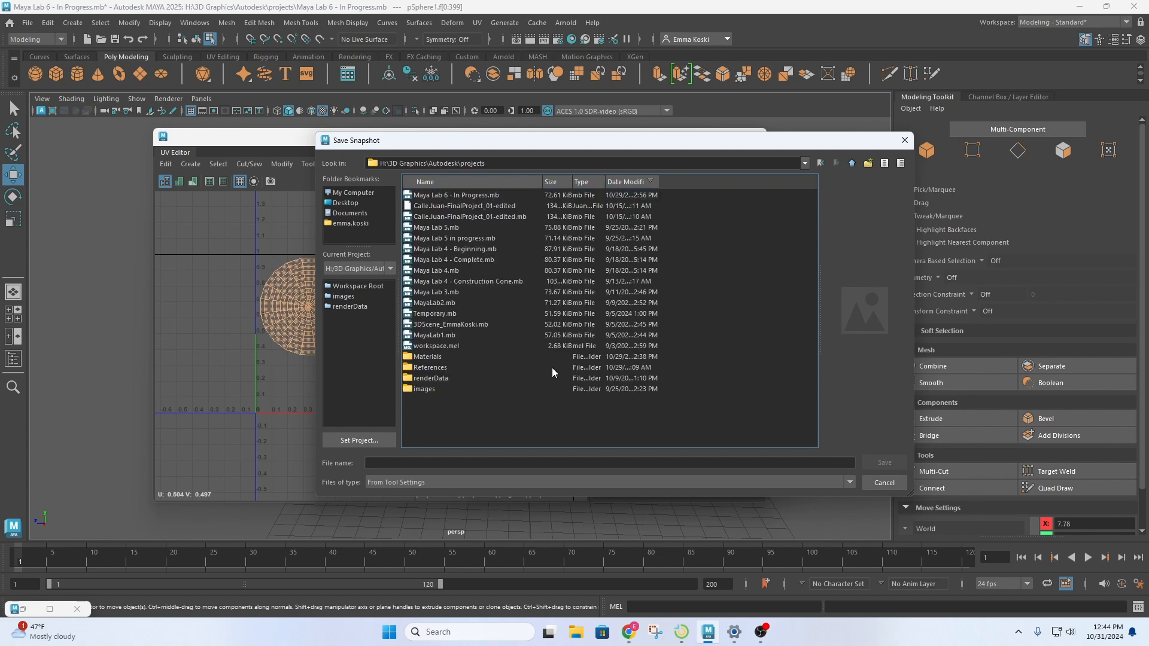
double_click(432, 390)
left_click(438, 462)
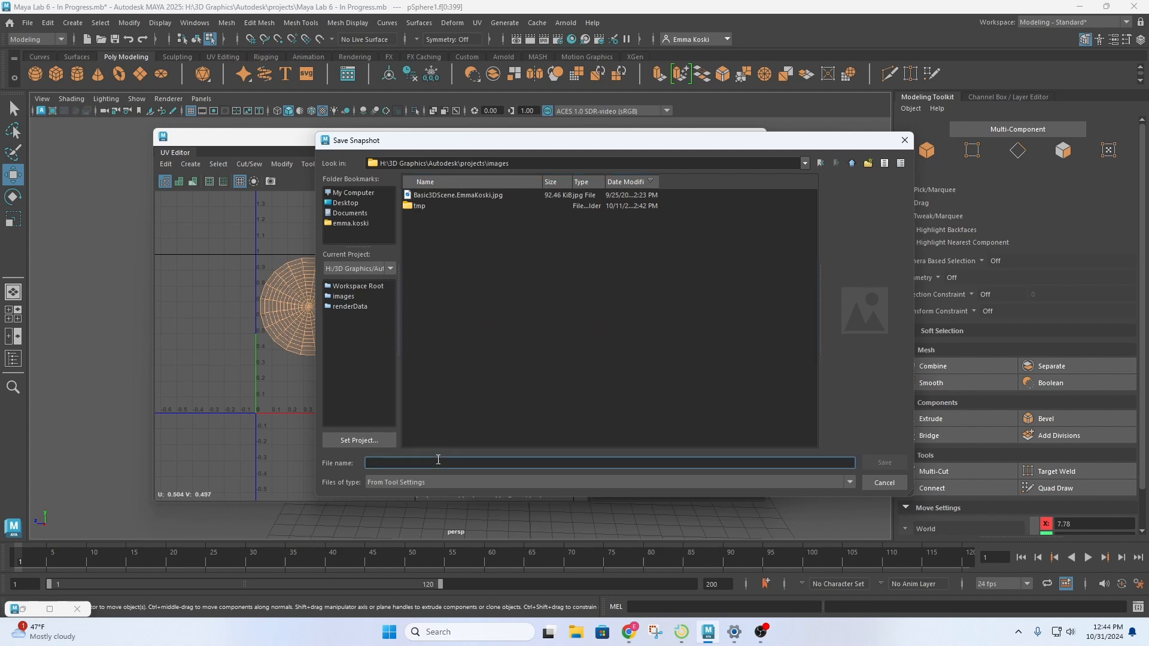
type("Sphe")
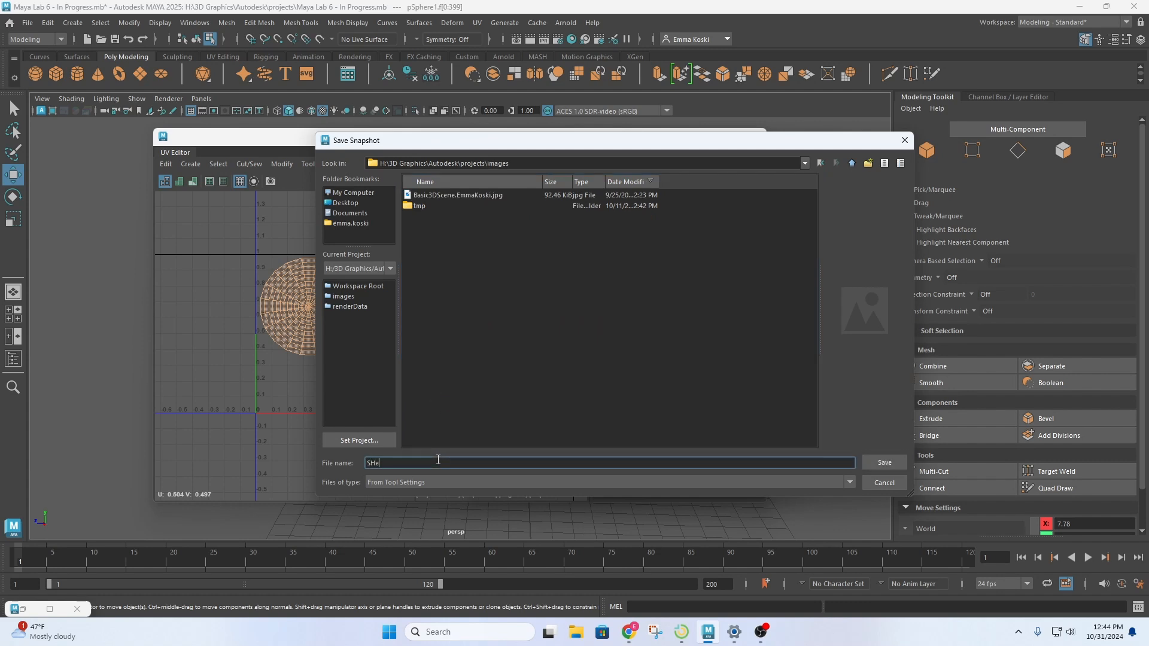
type("re_UVsnapshot")
left_click(884, 463)
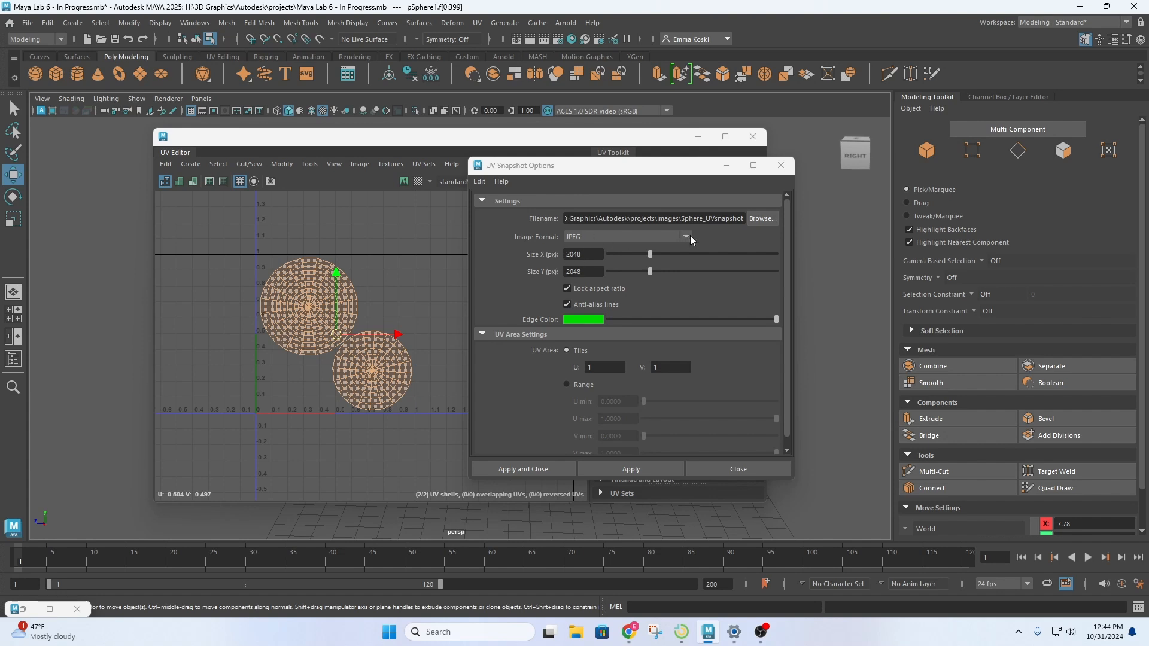
Switch the snapshot's image format to PNG and back to JPEG
left_click(689, 237)
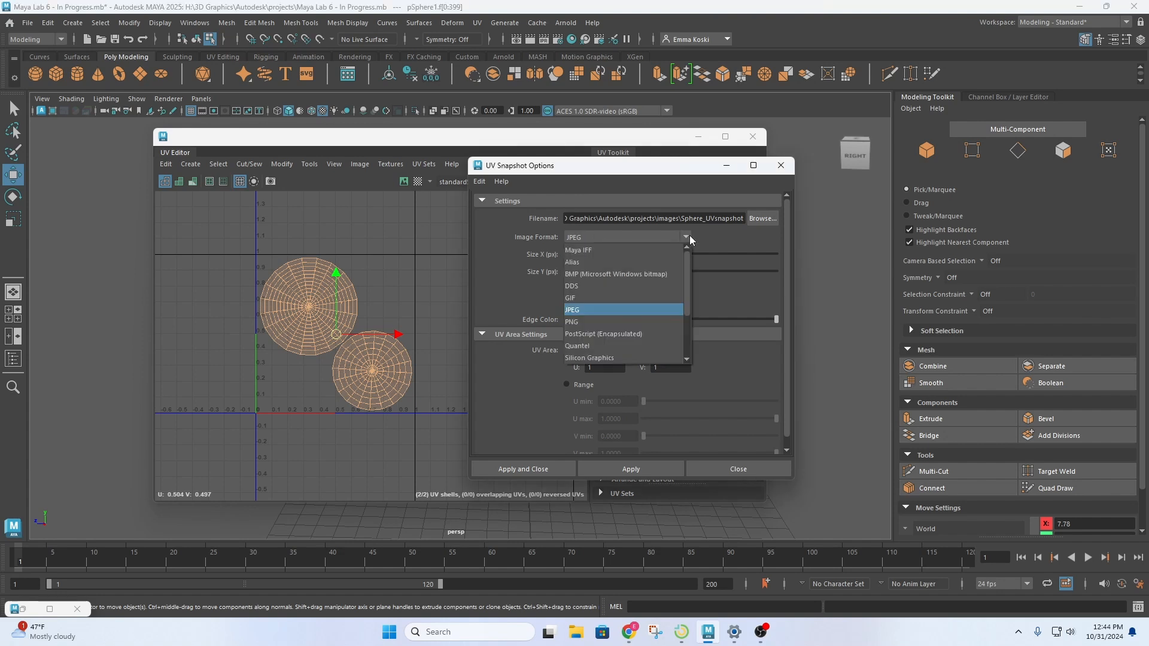
left_click(601, 322)
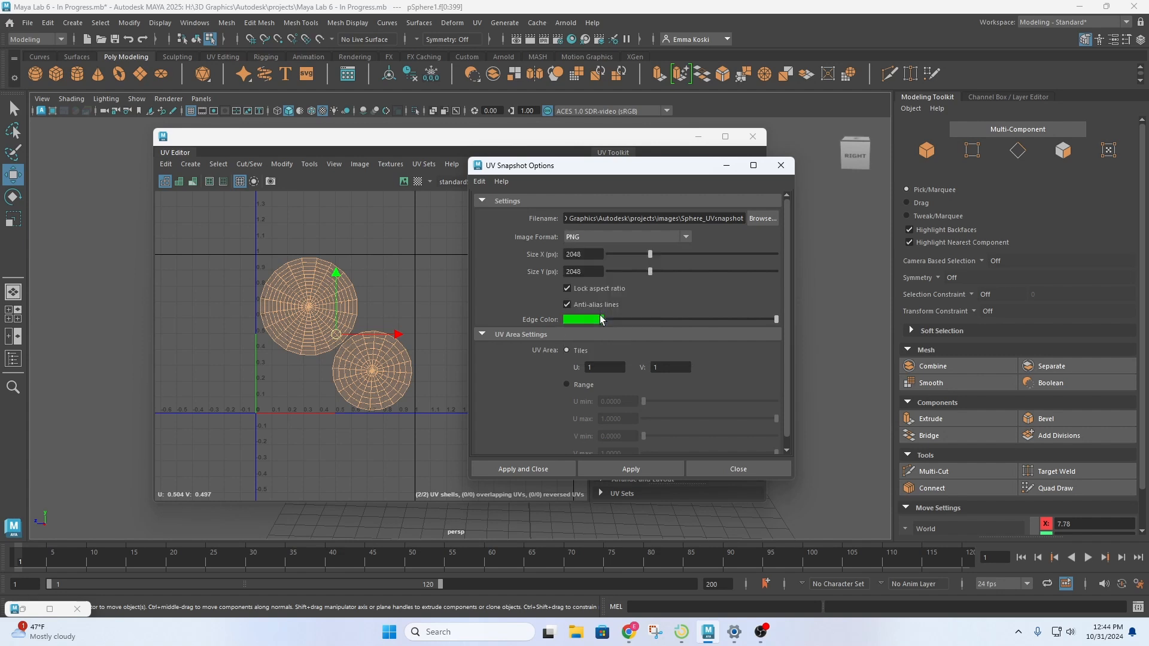
left_click(691, 237)
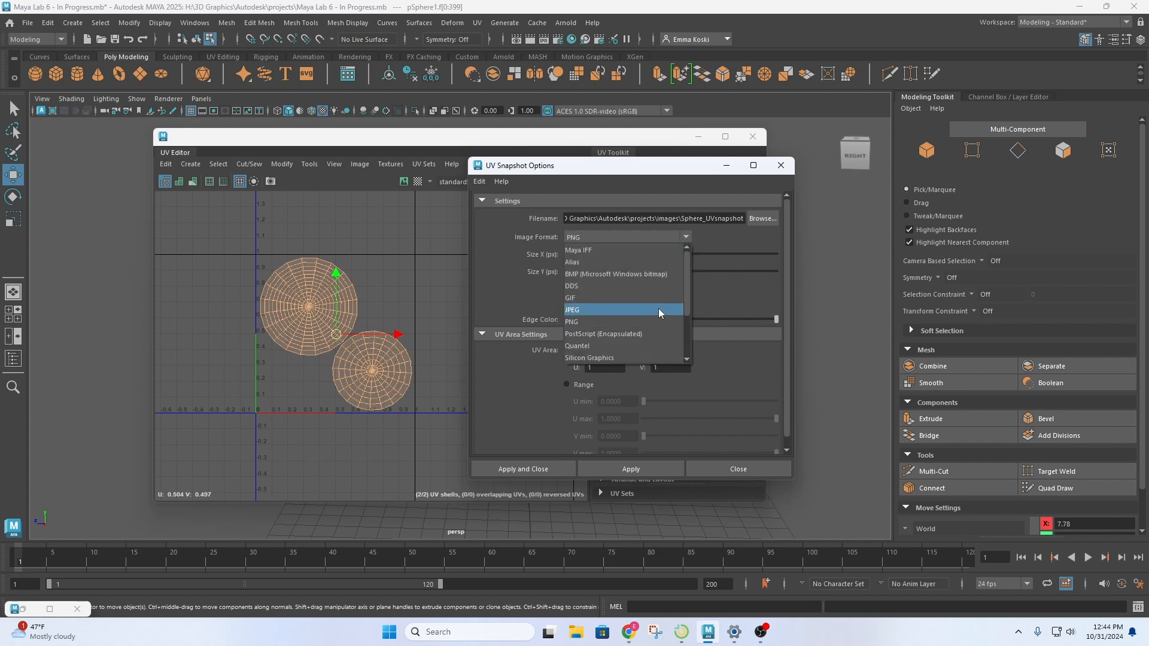
left_click(659, 306)
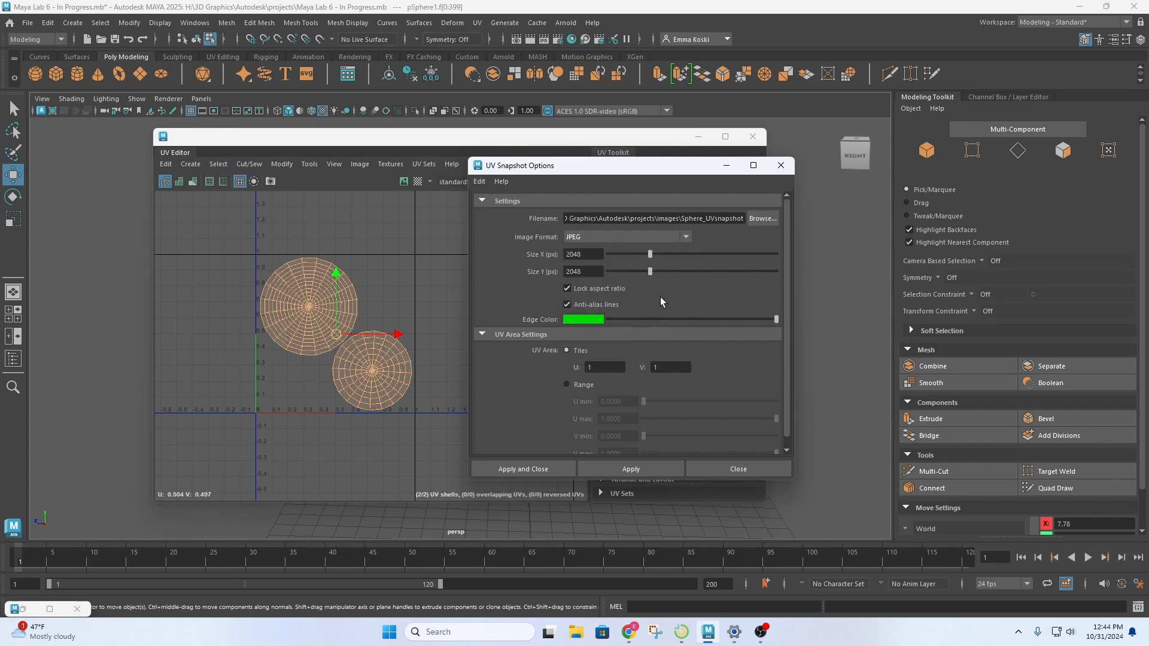
Review the snapshot's edge color and UV area settings, export the image, and export it again overwriting Sphere_UVsnapshot.jpg
left_click(582, 321)
scroll(602, 345, "down", 1)
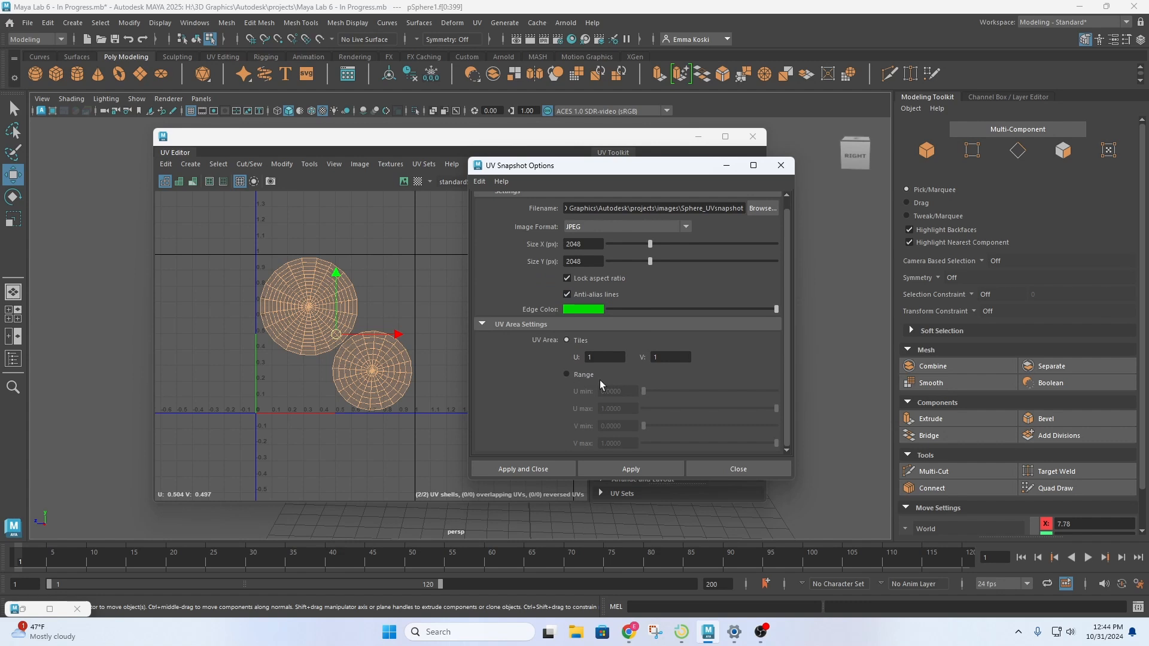
scroll(607, 383, "up", 1)
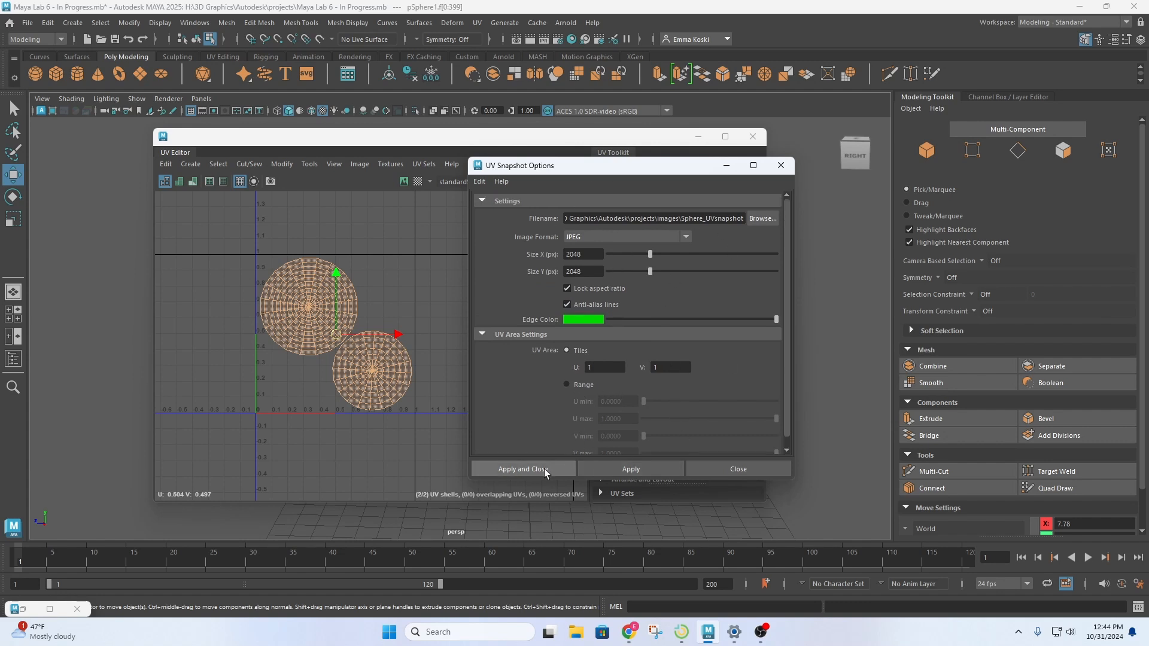
left_click(629, 469)
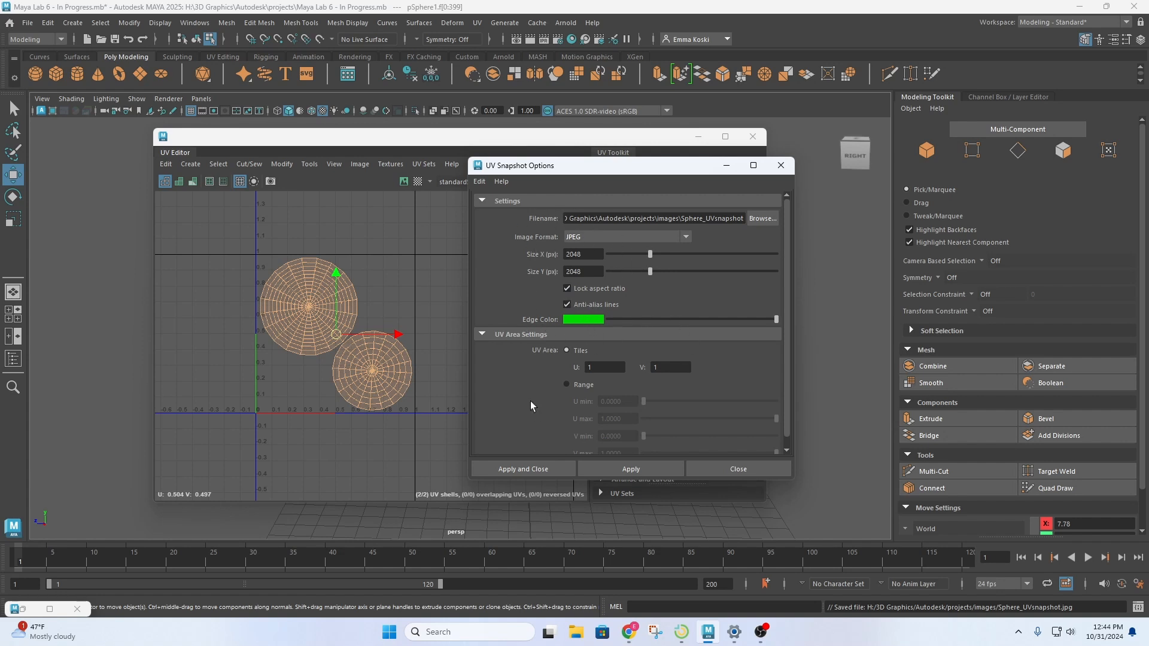
left_click(546, 463)
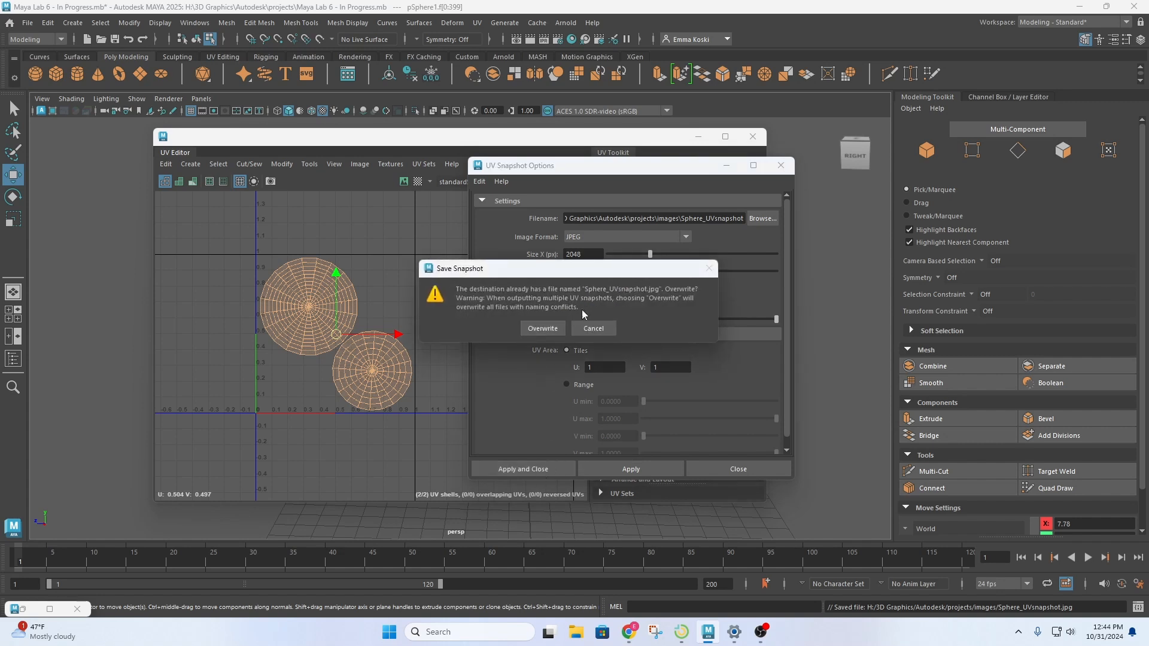
left_click(542, 328)
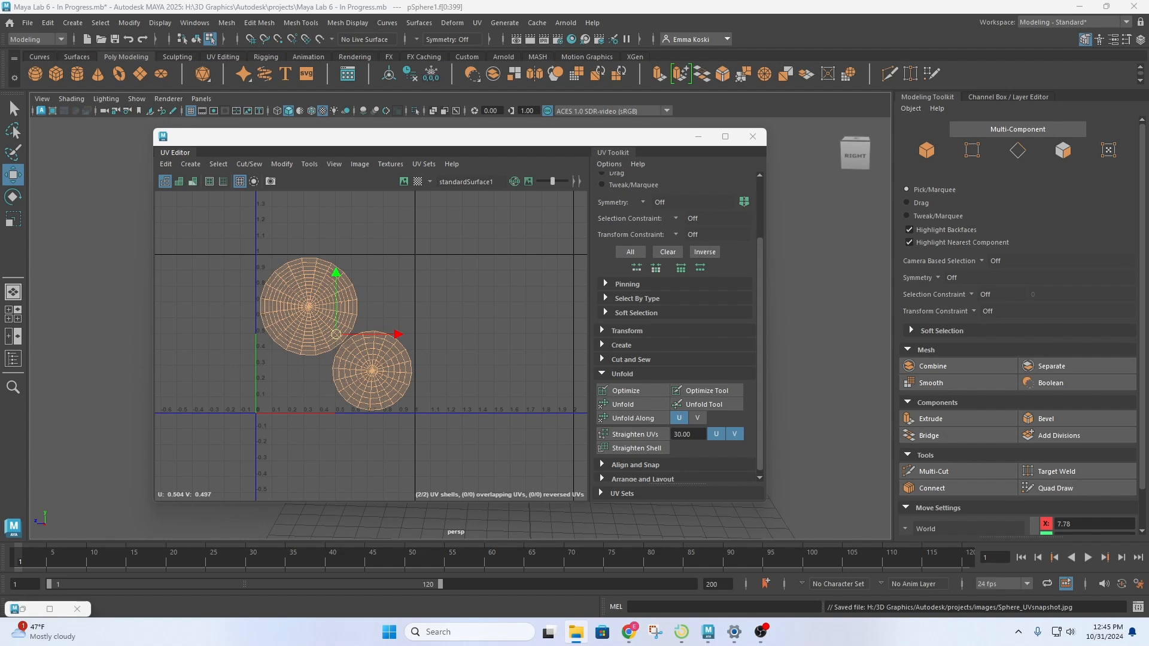
Switch to File Explorer, view the exported Sphere_UVsnapshot.jpg from the images folder, and minimize the viewer and folder windows
left_click_drag(0, 187, 340, 195)
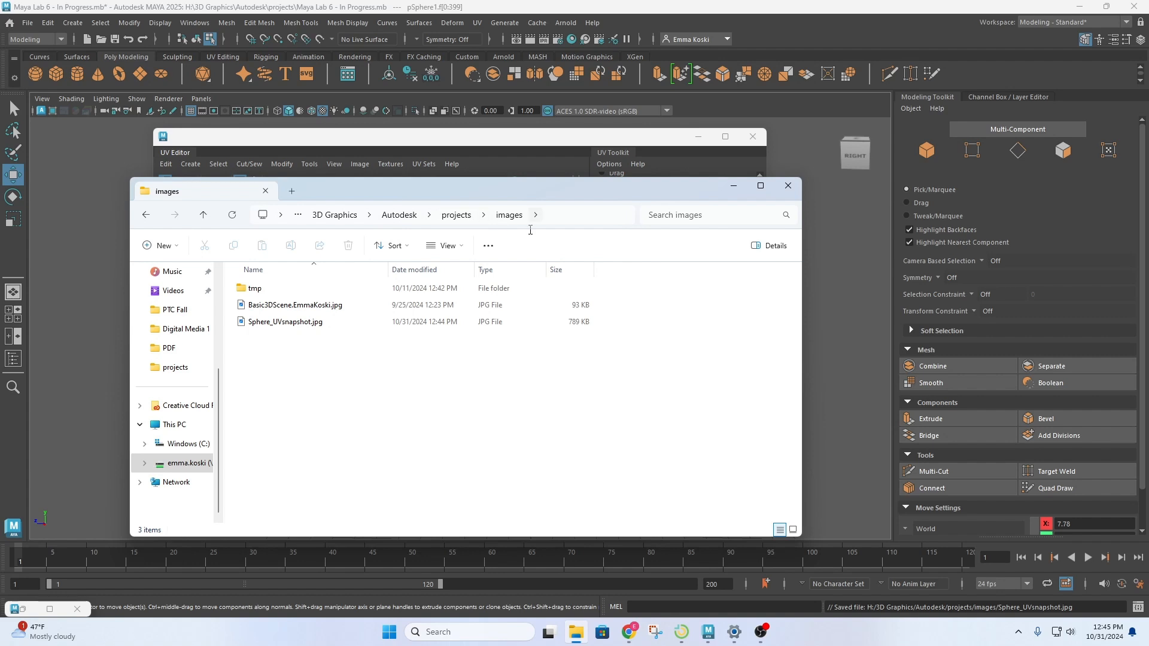
left_click(298, 323)
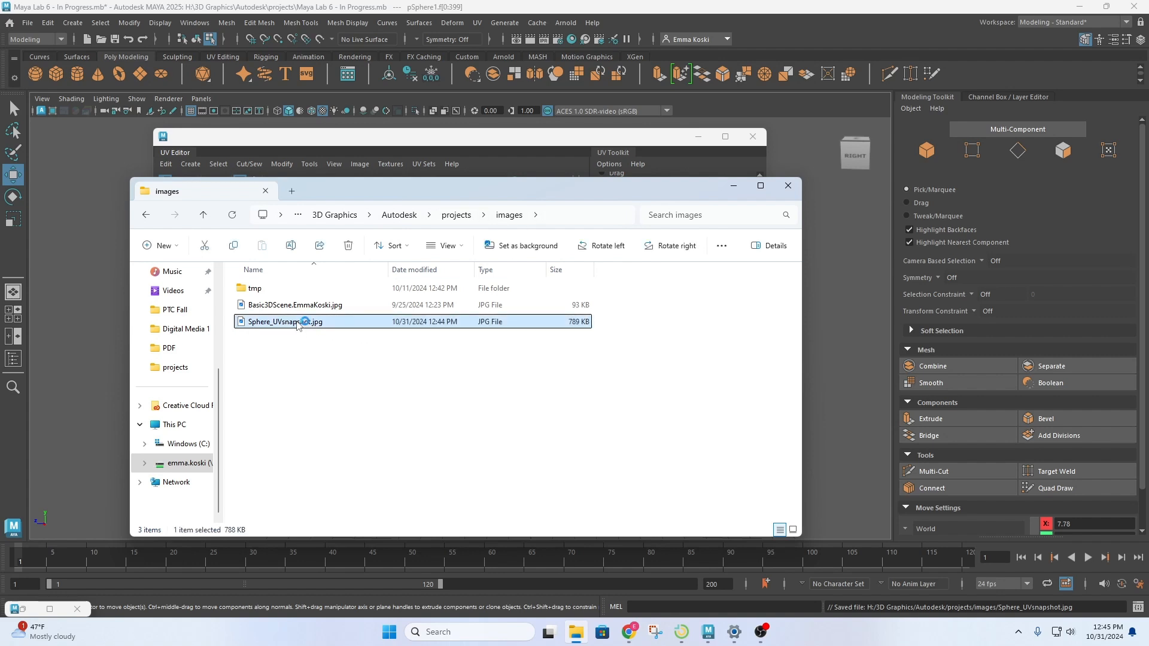
double_click(377, 324)
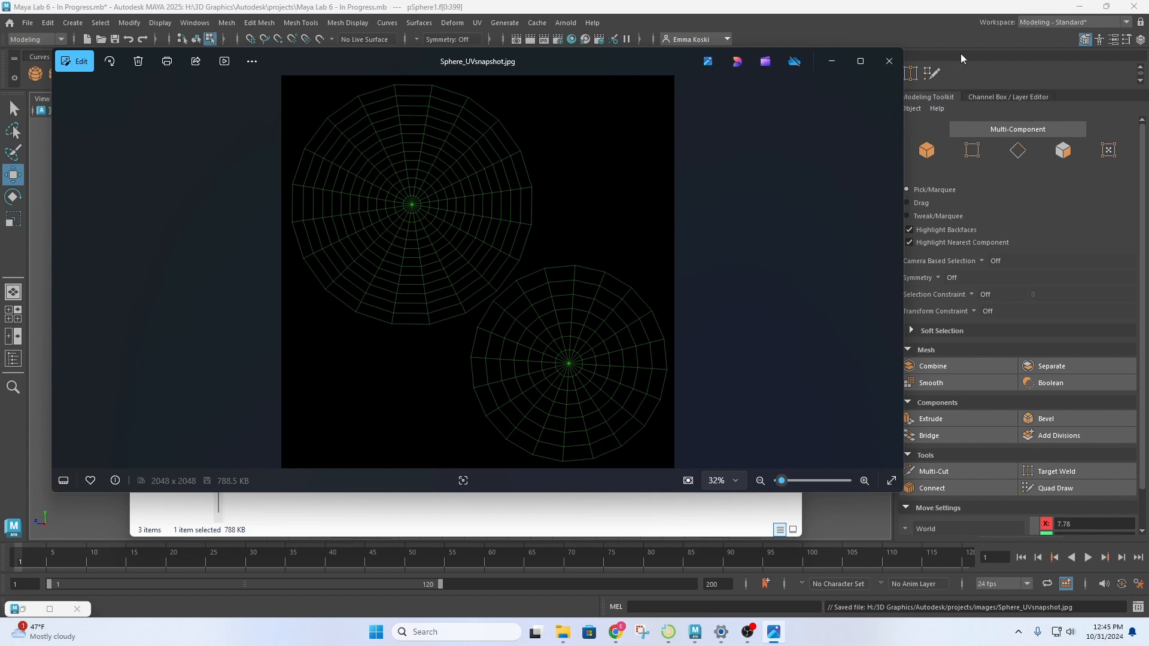
left_click(832, 61)
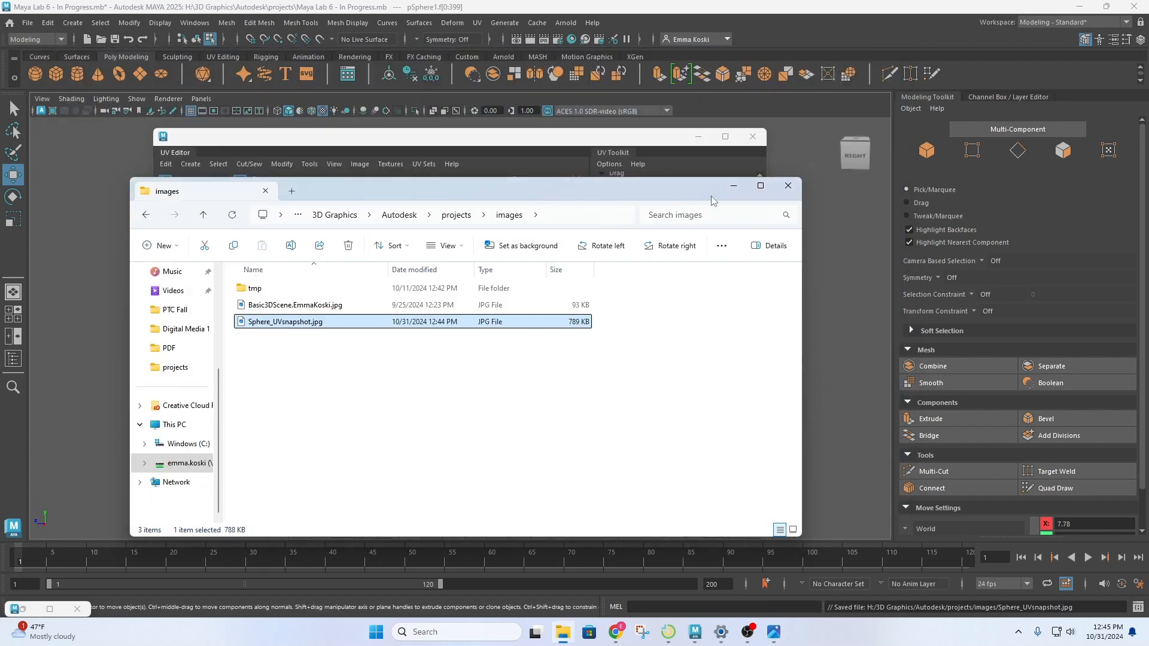
left_click(728, 187)
Select the larger UV shell on its own and clear the selection so neither shell is selected
left_click(278, 283)
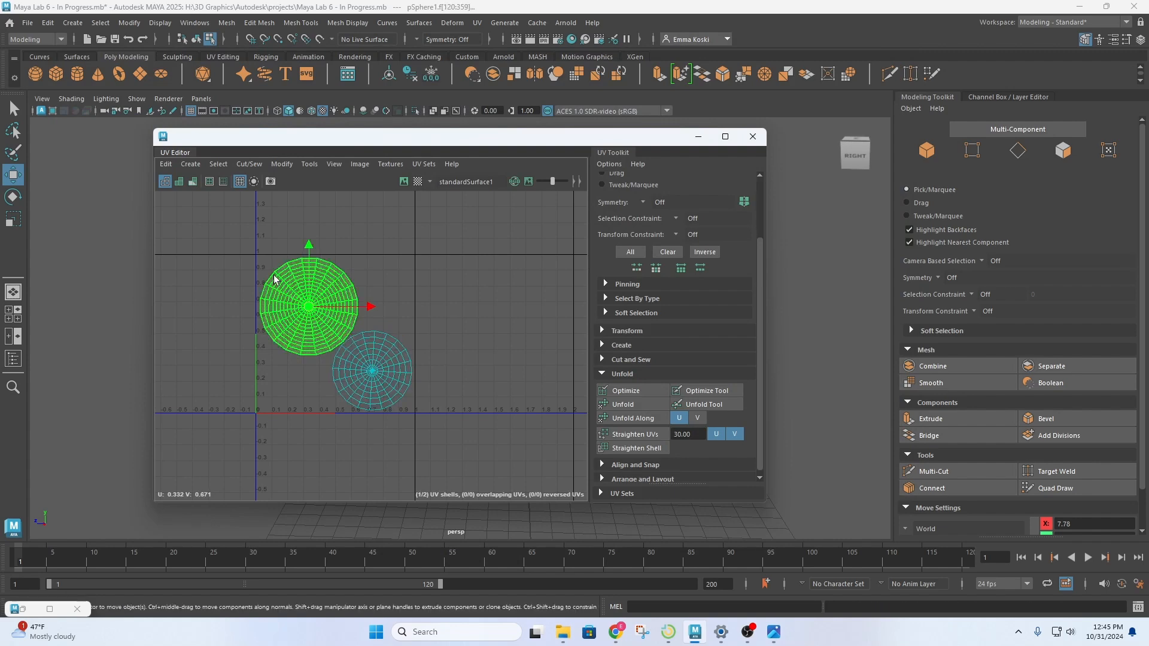
left_click(258, 266)
left_click(296, 258)
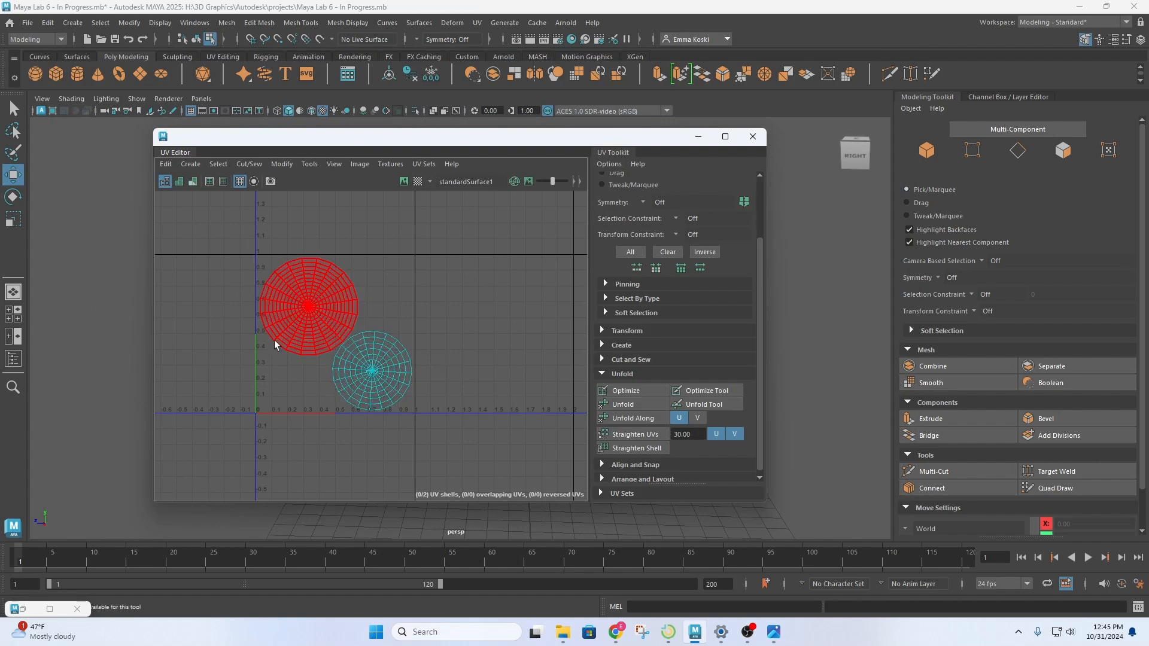
left_click(258, 244)
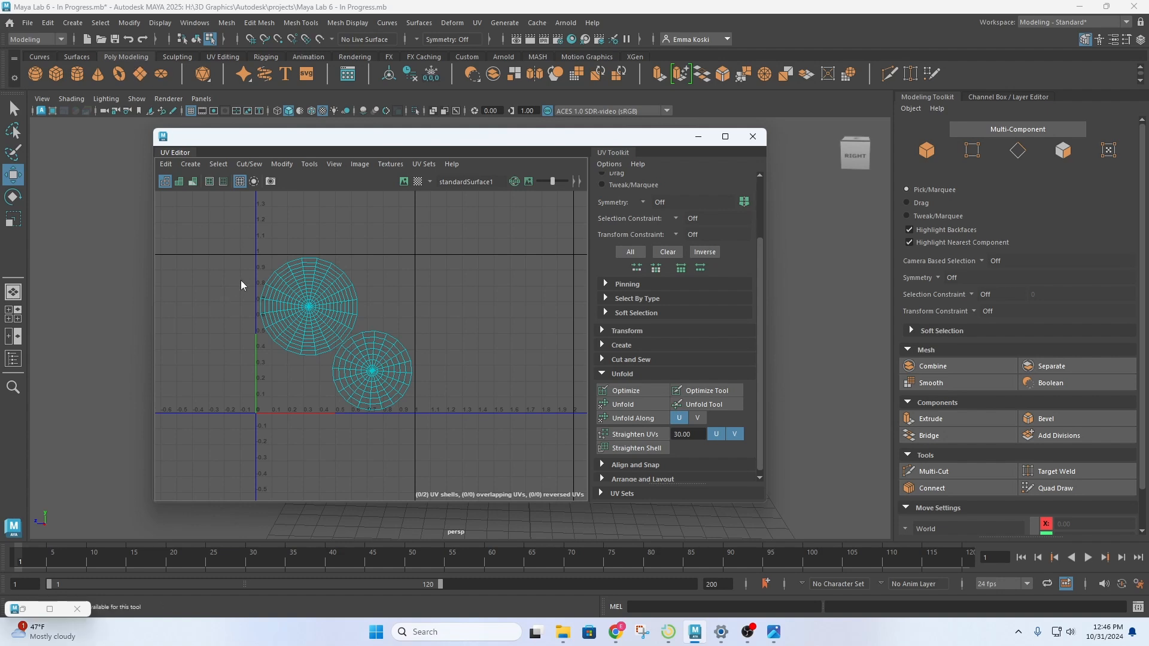
right_click_drag(241, 280, 208, 265)
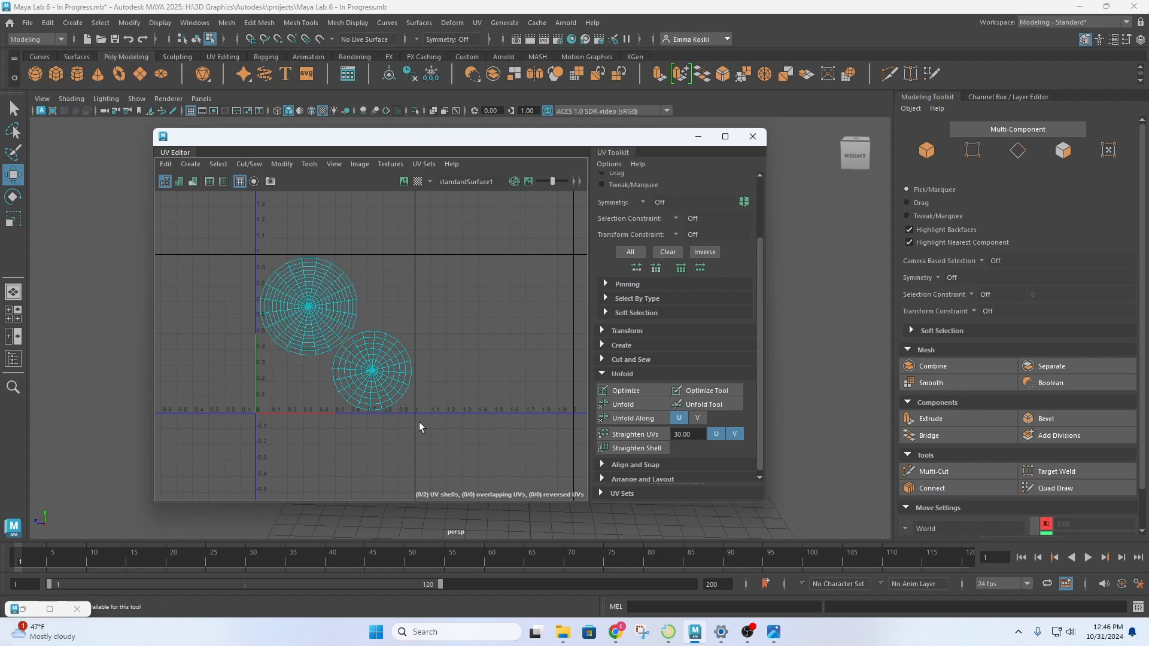
Select both UV shells in the UV Editor and open the UV Snapshot options
left_click_drag(439, 138, 451, 192)
left_click_drag(252, 302, 472, 486)
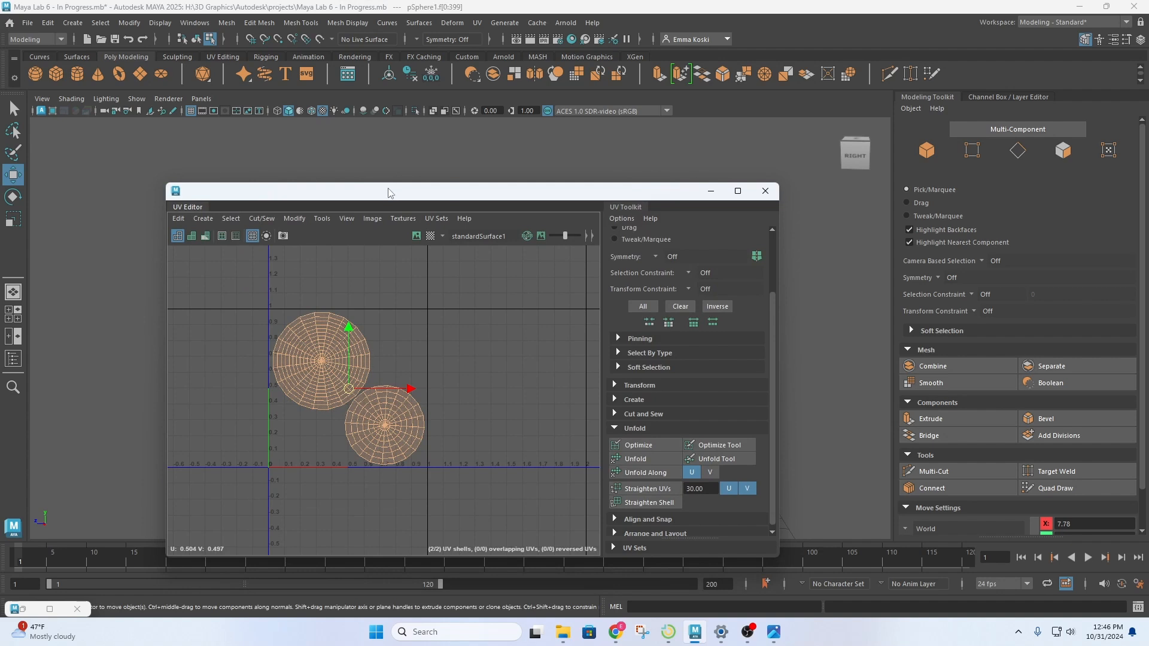
left_click_drag(390, 190, 387, 138)
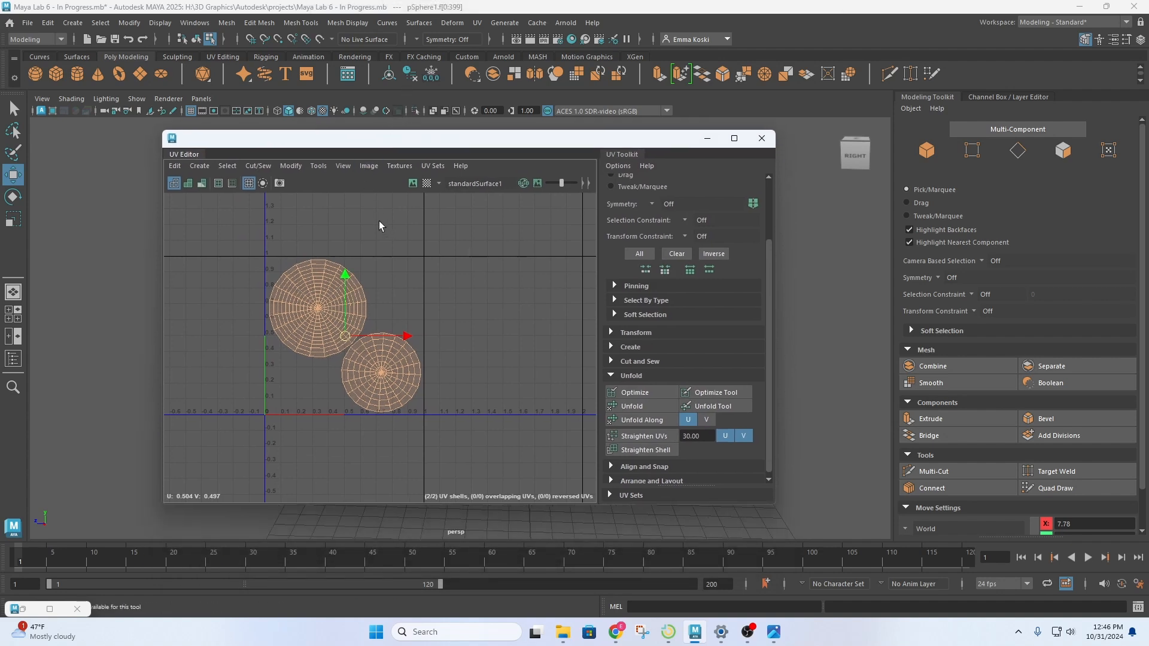
left_click(371, 170)
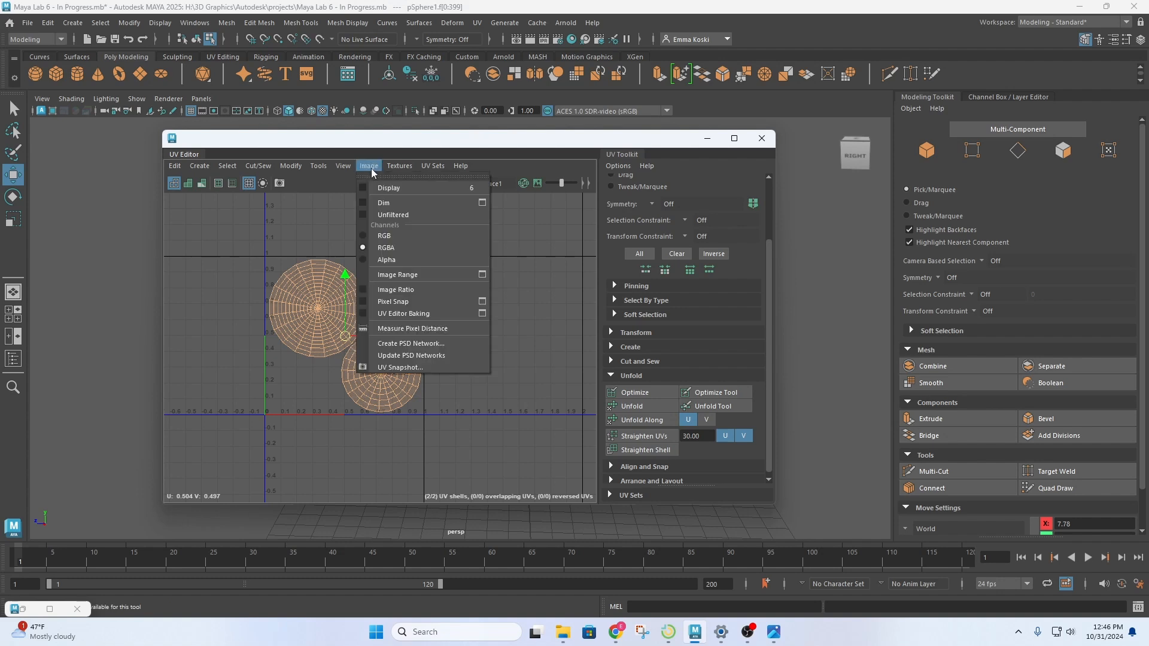
left_click(422, 369)
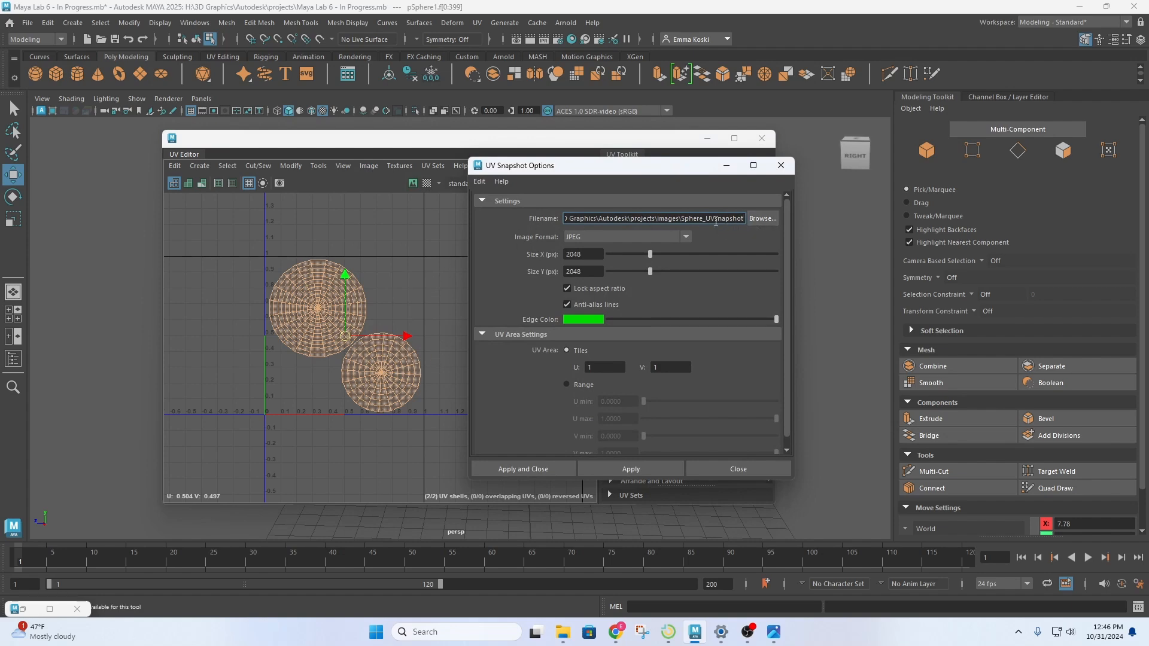
Browse from My Computer to the 3D Graphics\Autodesk\projects\images folder as the snapshot's save location
left_click(755, 218)
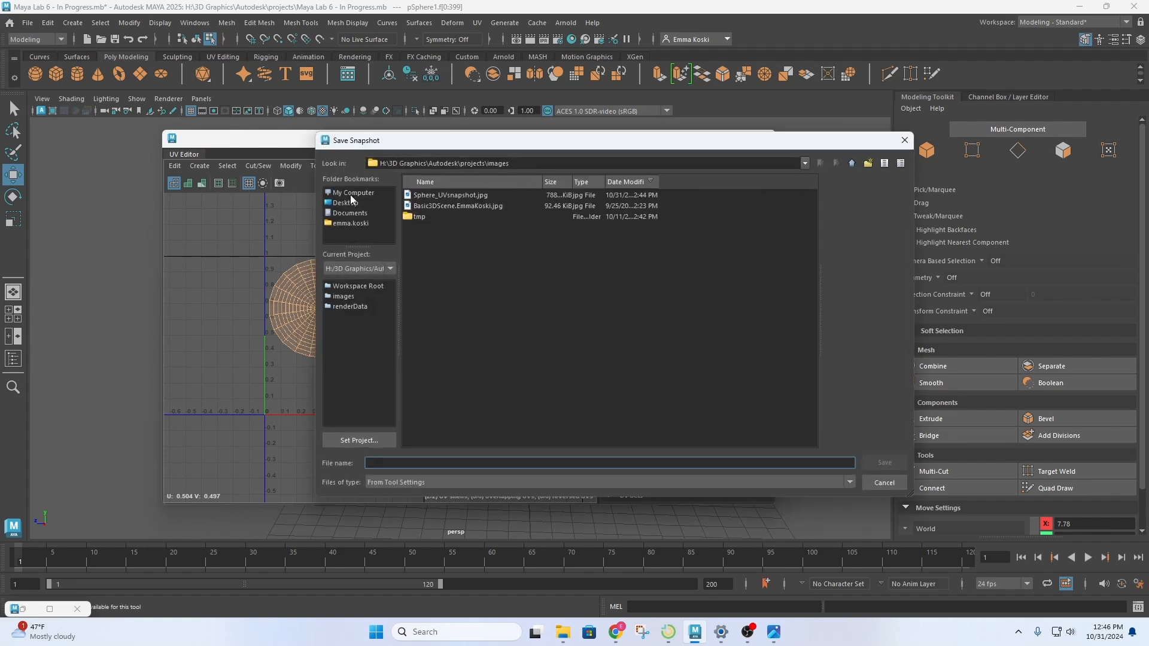
left_click(358, 192)
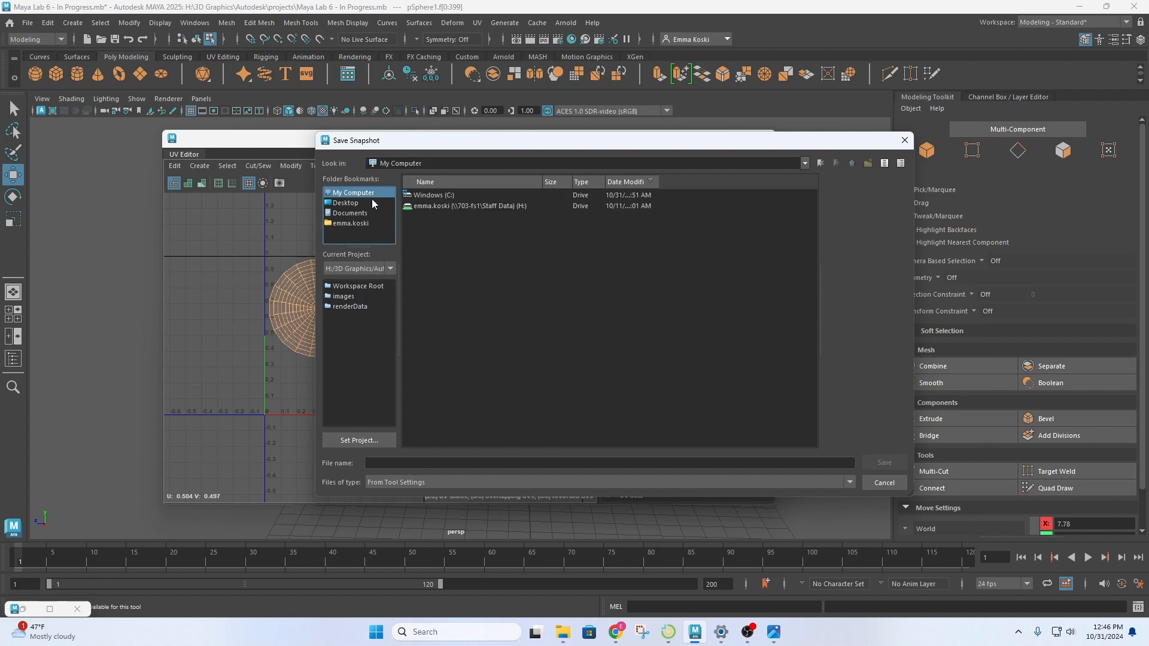
double_click(443, 207)
double_click(444, 218)
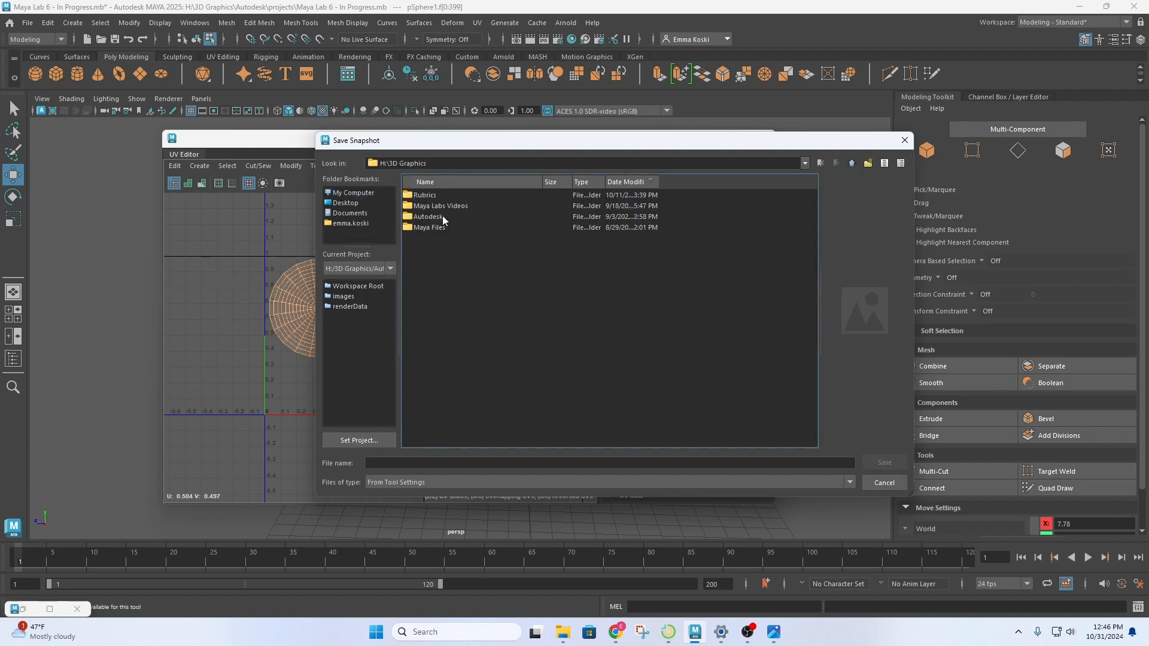
double_click(439, 216)
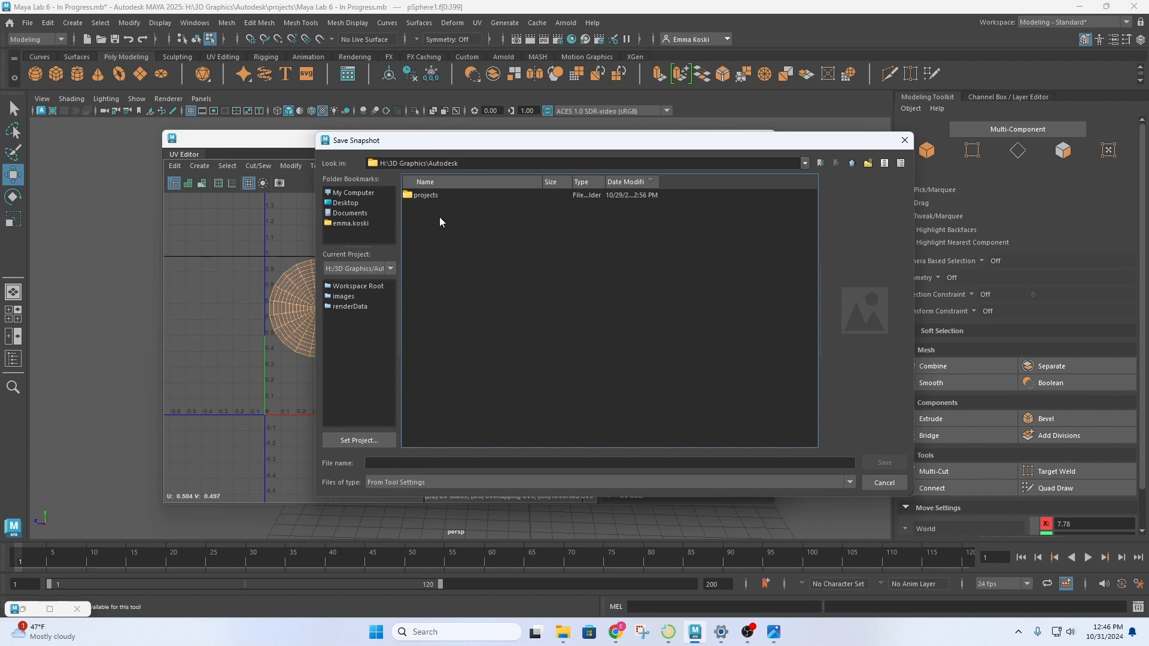
left_click(440, 196)
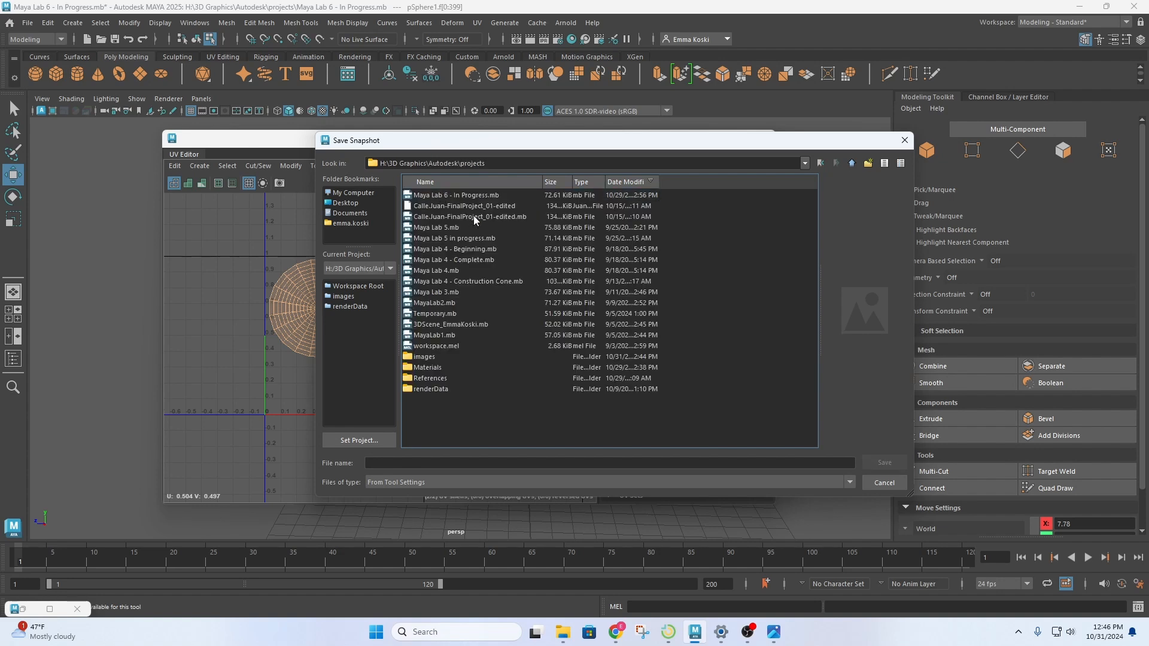
double_click(422, 357)
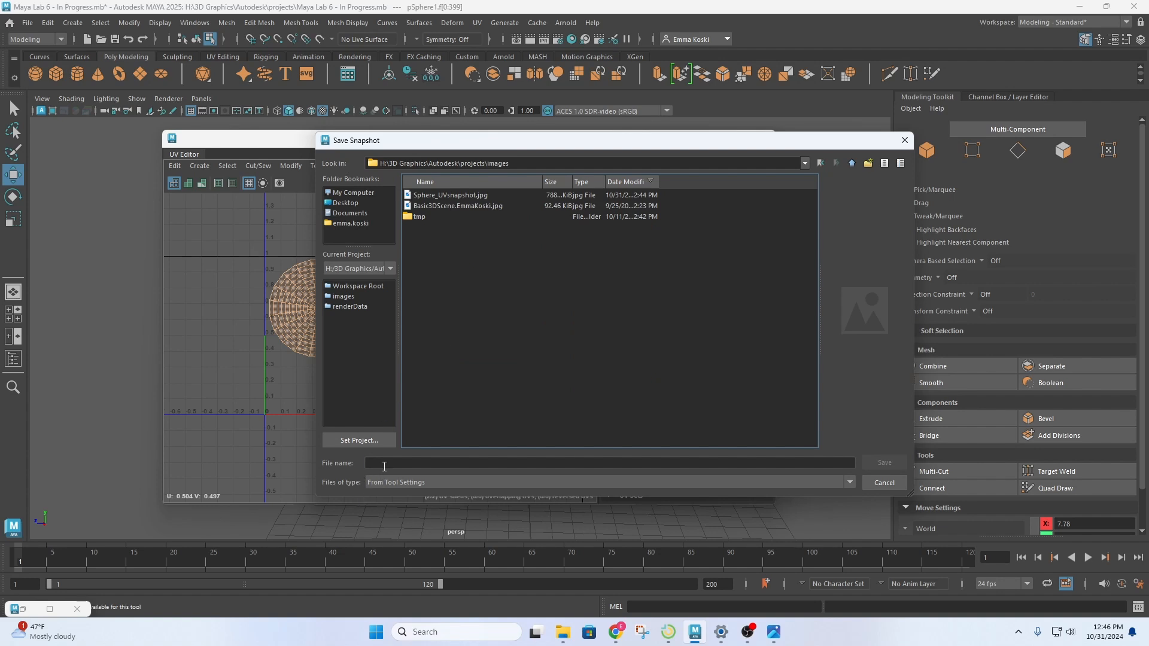
Name the snapshot file Sphere1_UVSnapshot and save that name and location
left_click(386, 462)
type("SPh")
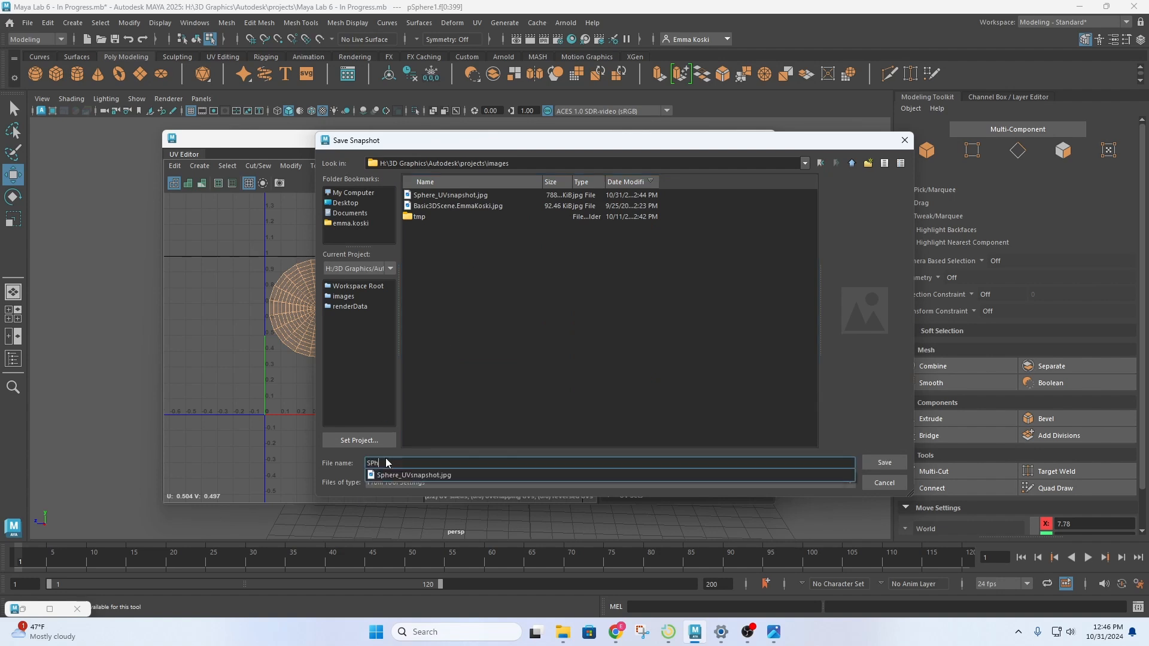
key("BackSpace")
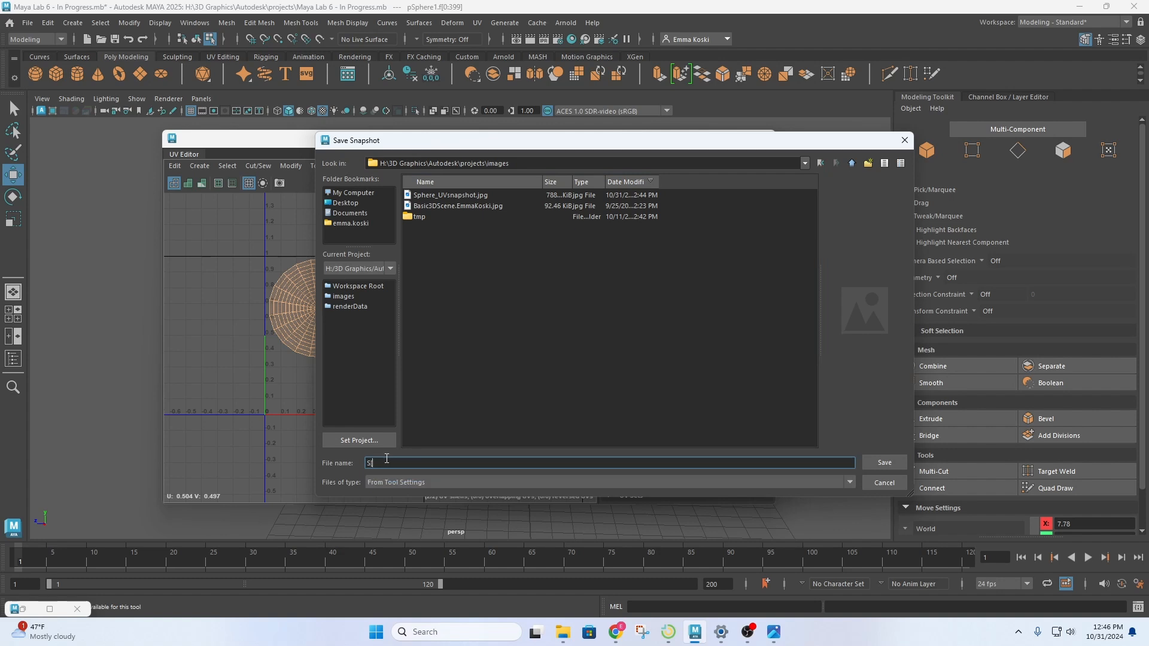
key("BackSpace")
key("BackSpace")
key("BackSpace")
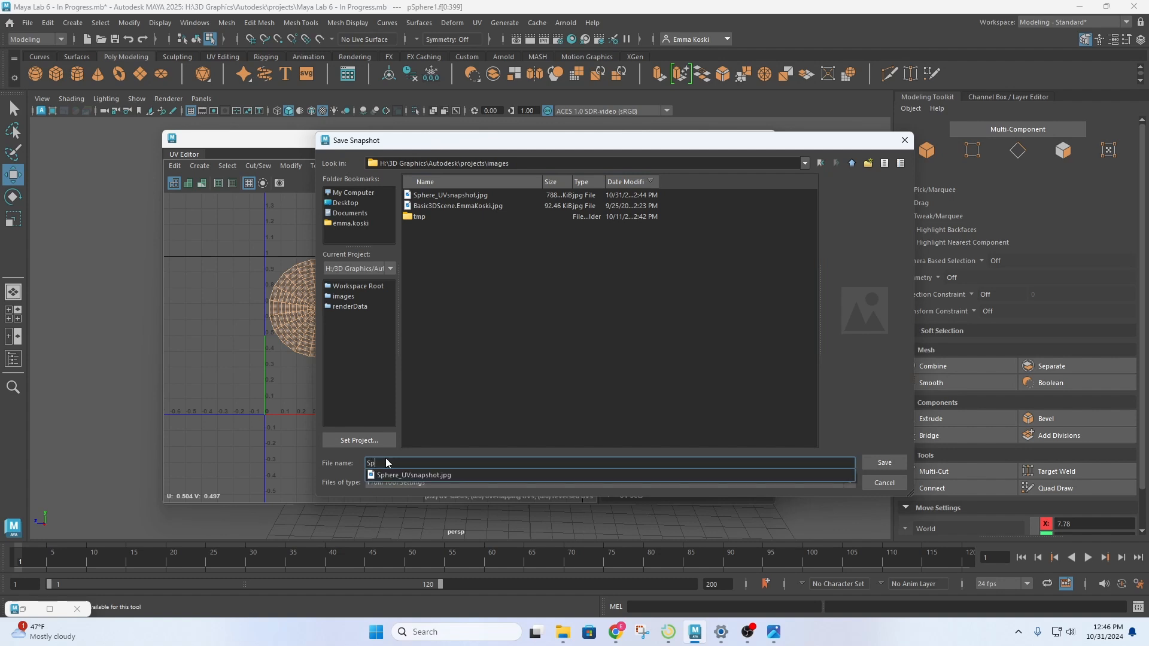
type("phere1")
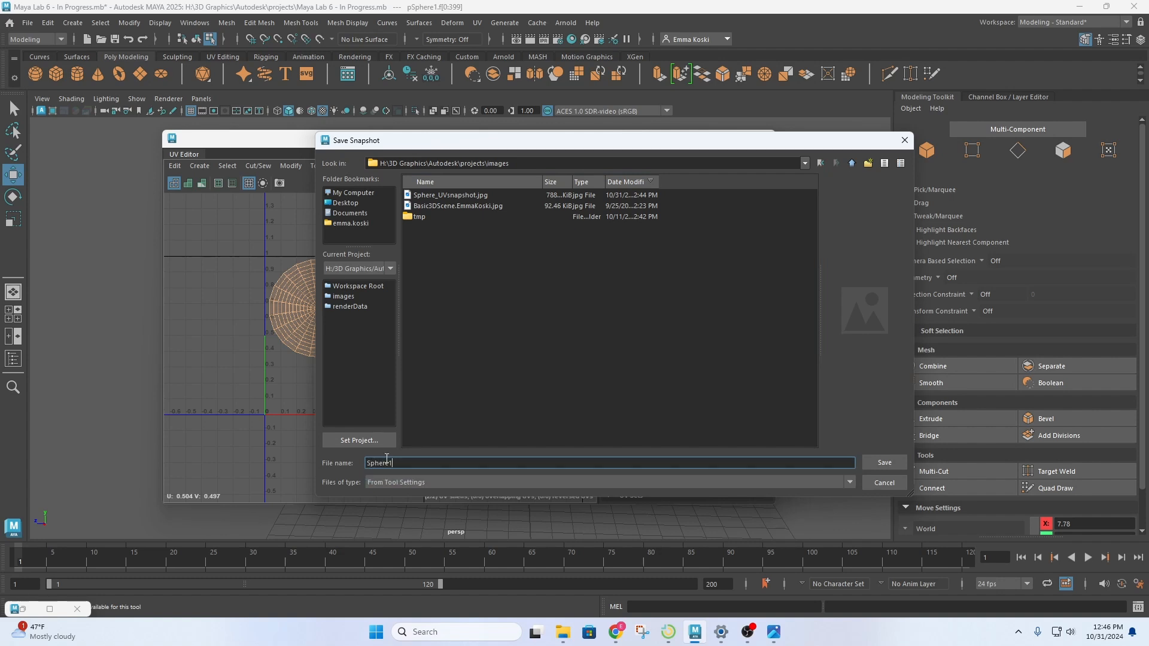
type("_UVSD")
left_click(883, 463)
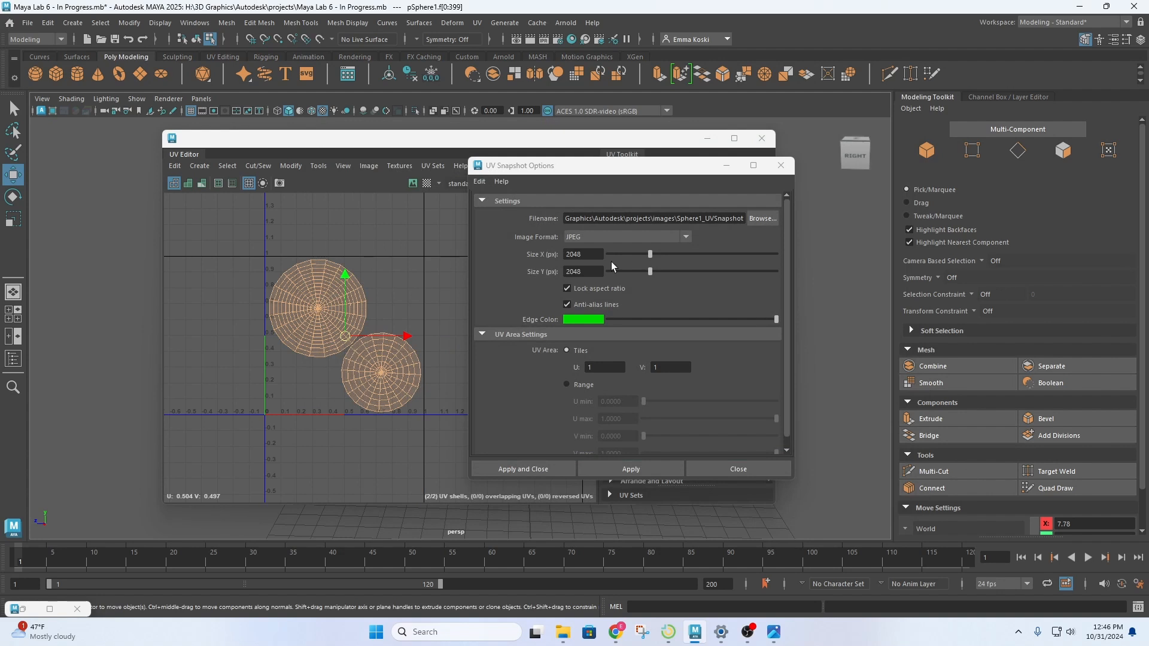
Set the snapshot's image format to JPEG, keep the green edge color, and export it while closing the options
left_click(685, 235)
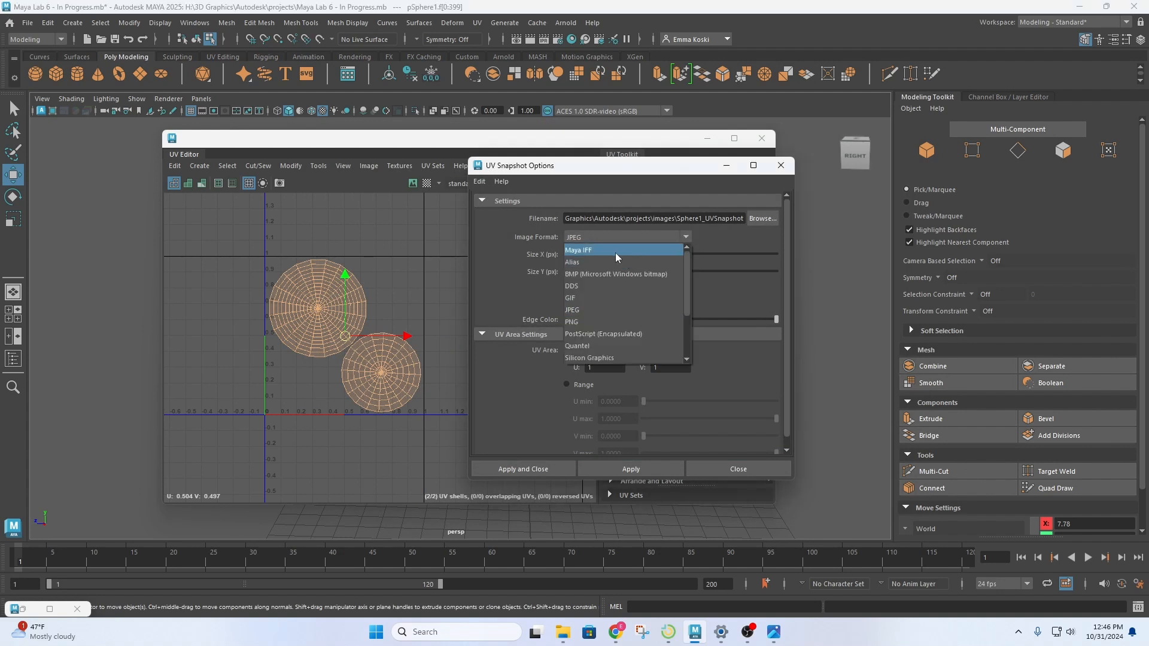
left_click(581, 307)
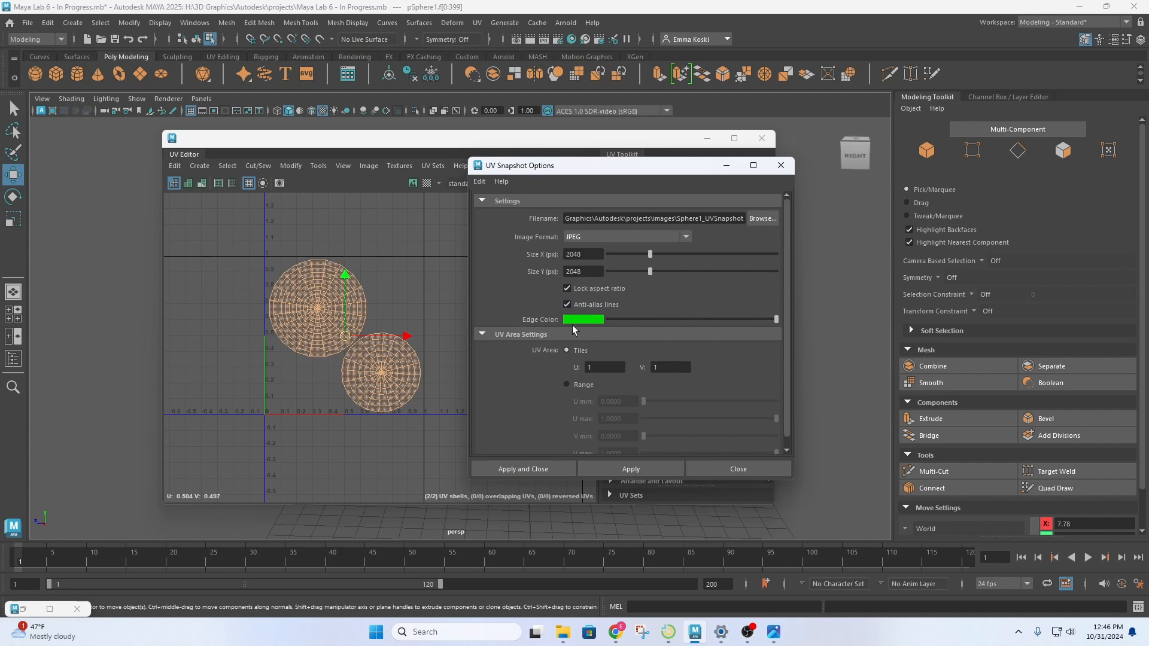
left_click(578, 320)
left_click(583, 319)
left_click(524, 469)
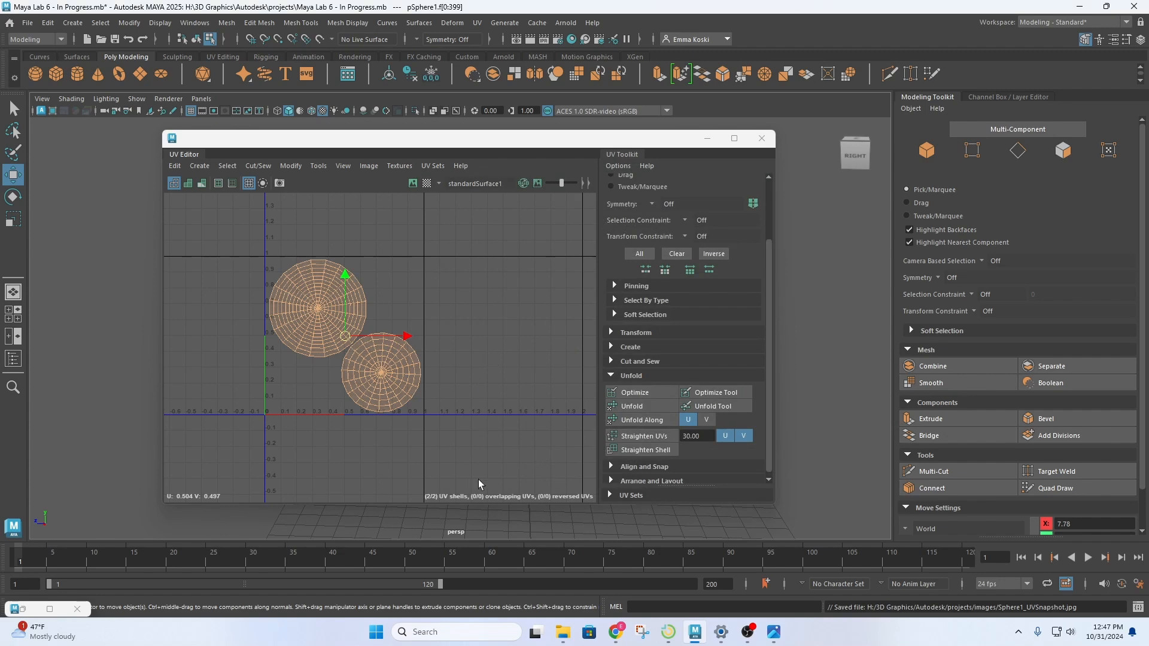
Switch to File Explorer, open Sphere1_UVSnapshot.jpg just once with Adobe Photoshop 2024, and minimize the folder window
left_click(563, 631)
left_click(296, 340)
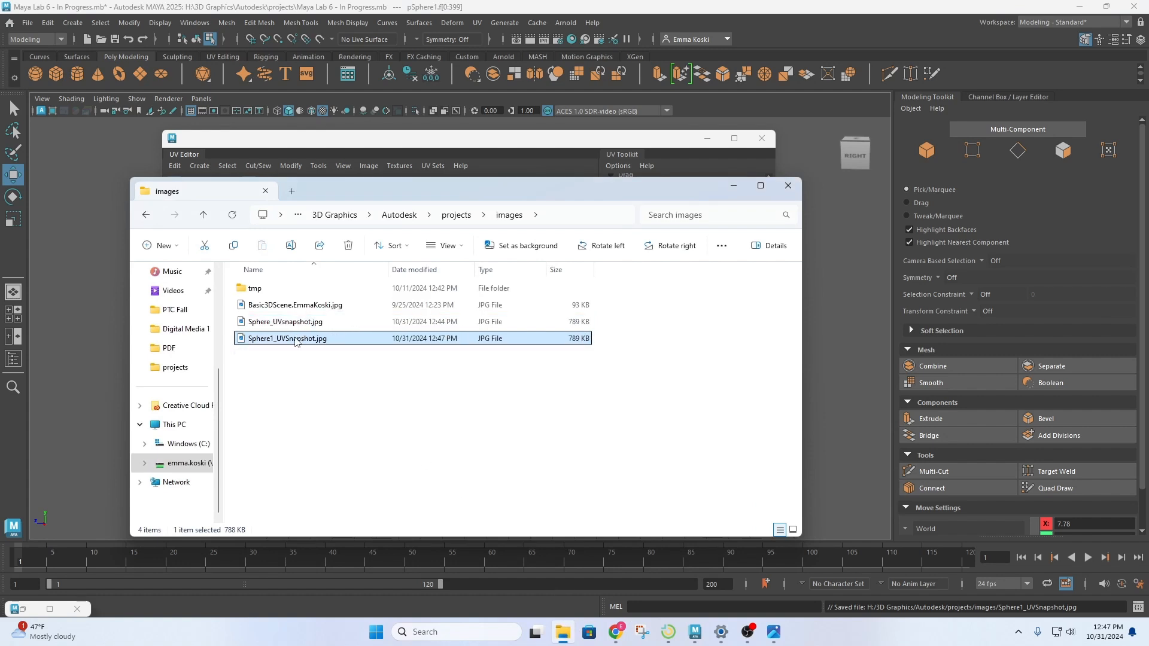
right_click(295, 339)
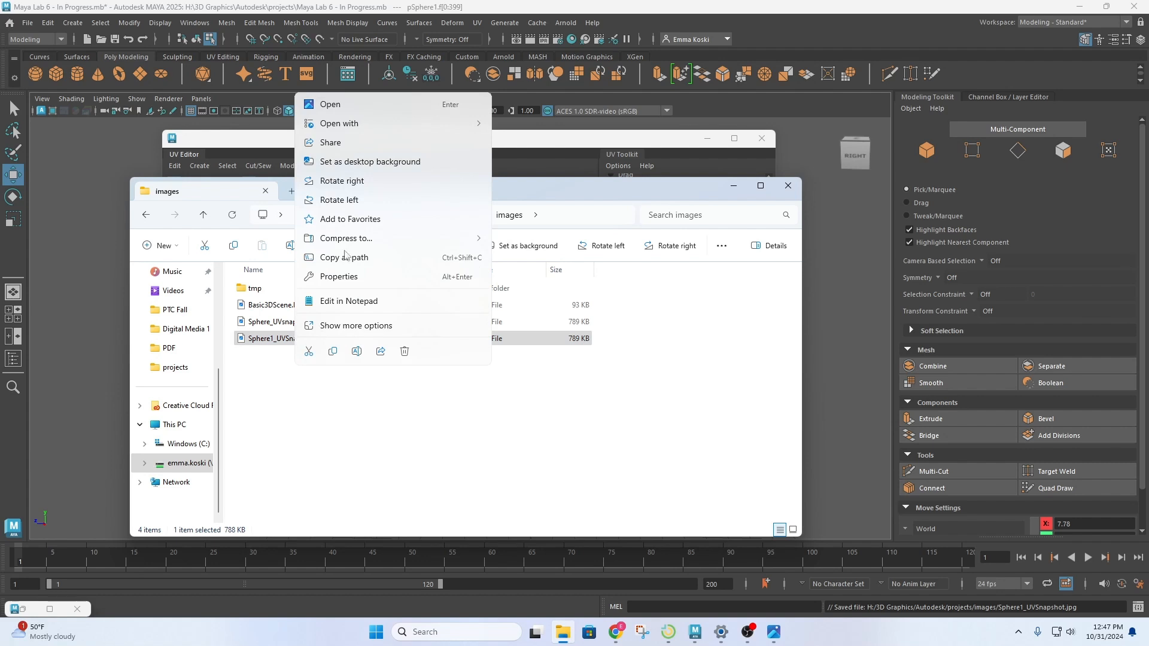
mouse_move(379, 124)
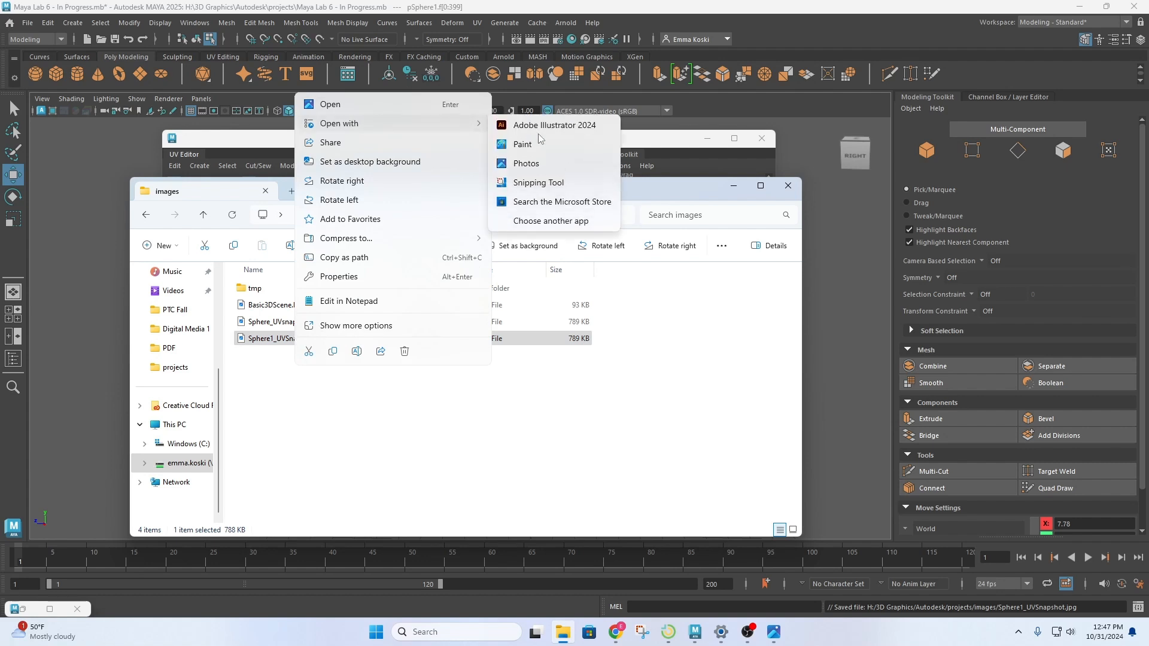
left_click(551, 221)
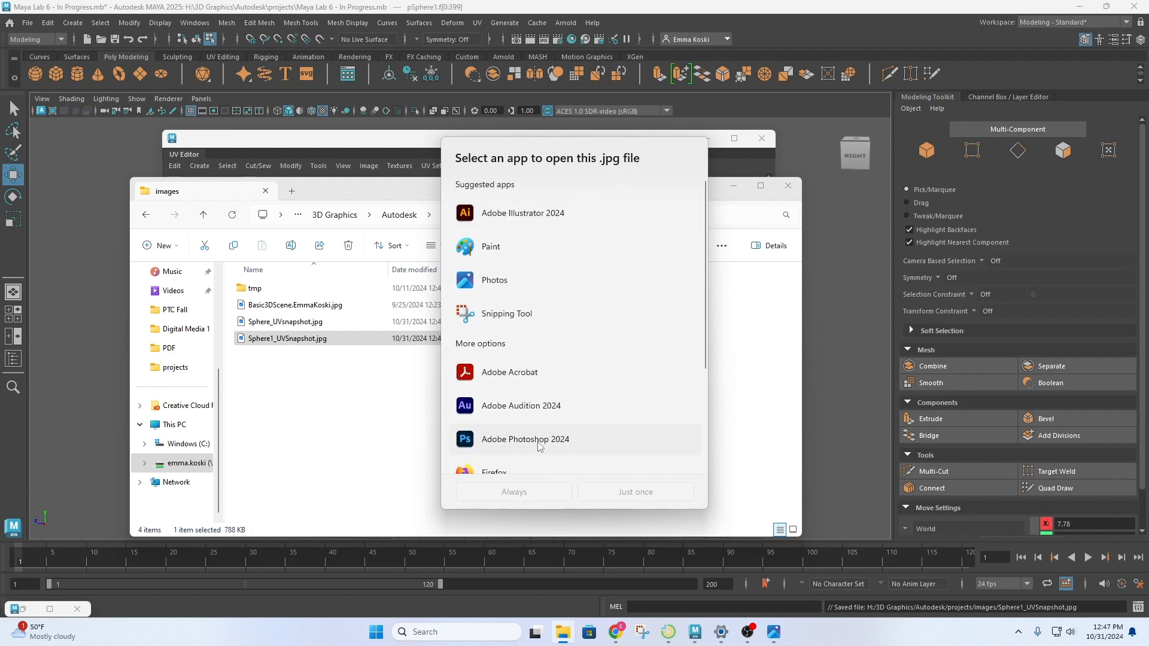
left_click(532, 441)
left_click(633, 492)
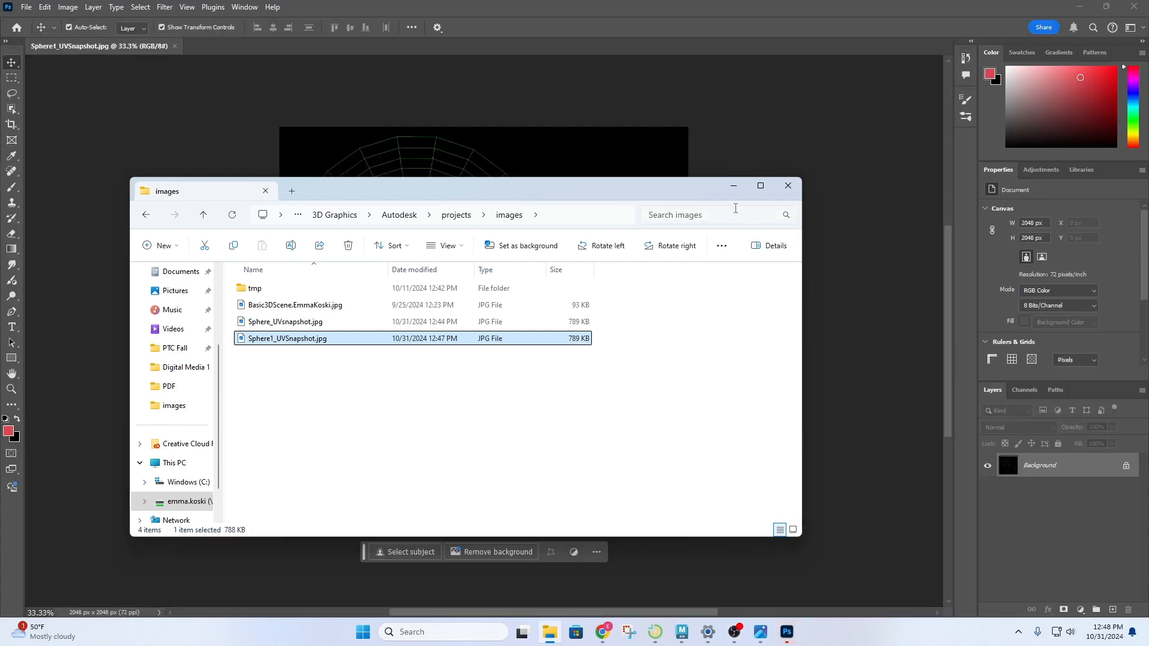
left_click(734, 190)
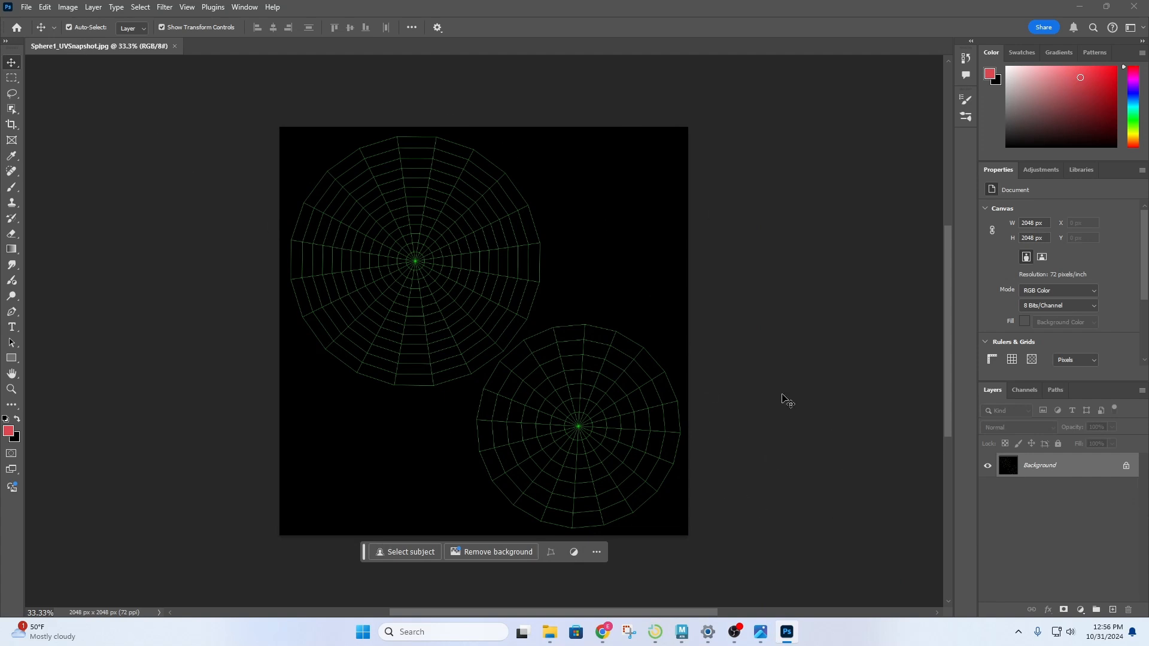
Open eyeball Diff.jpg in Photoshop from the 3D Graphics\Autodesk\projects\Materials folder
left_click(26, 7)
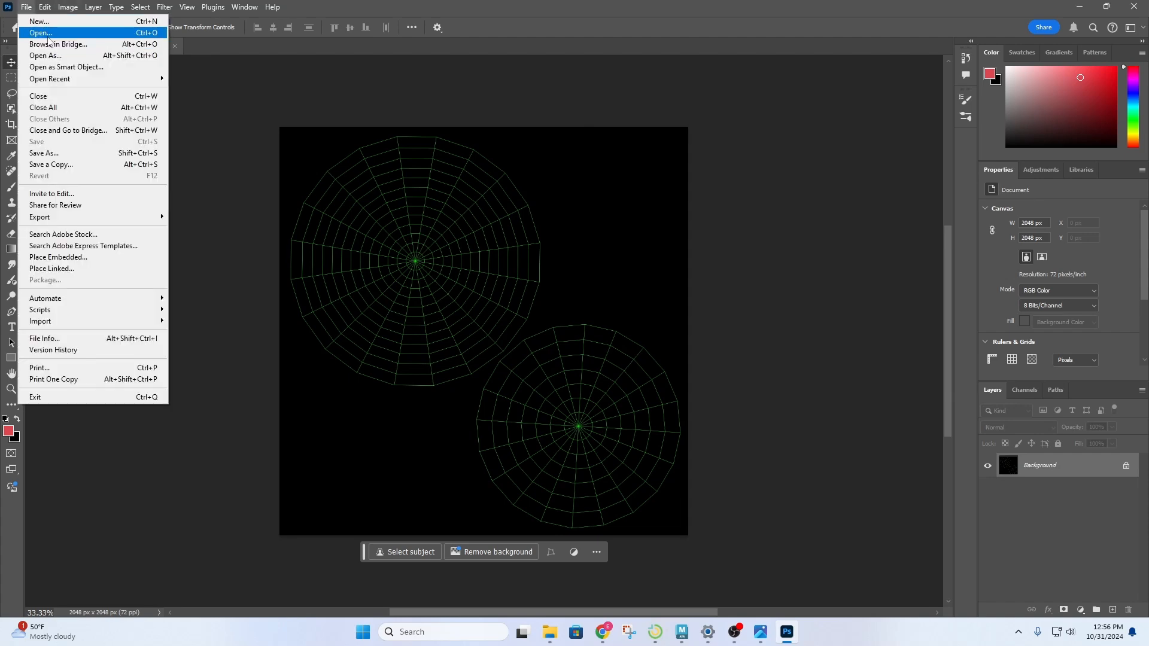
left_click(33, 31)
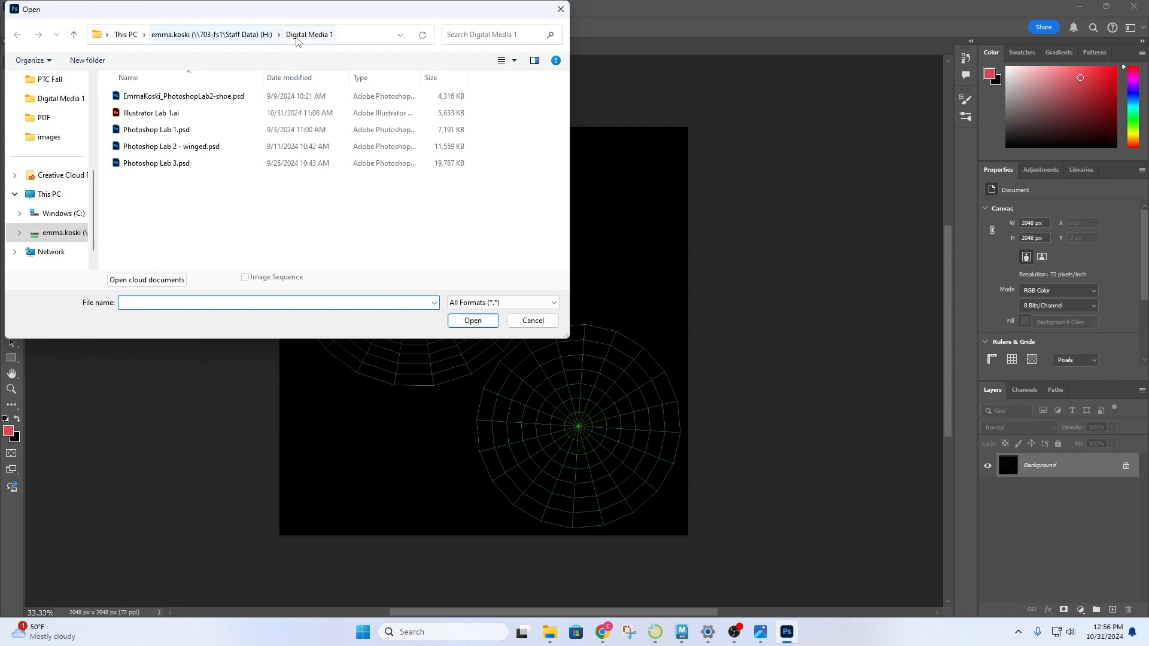
left_click(235, 36)
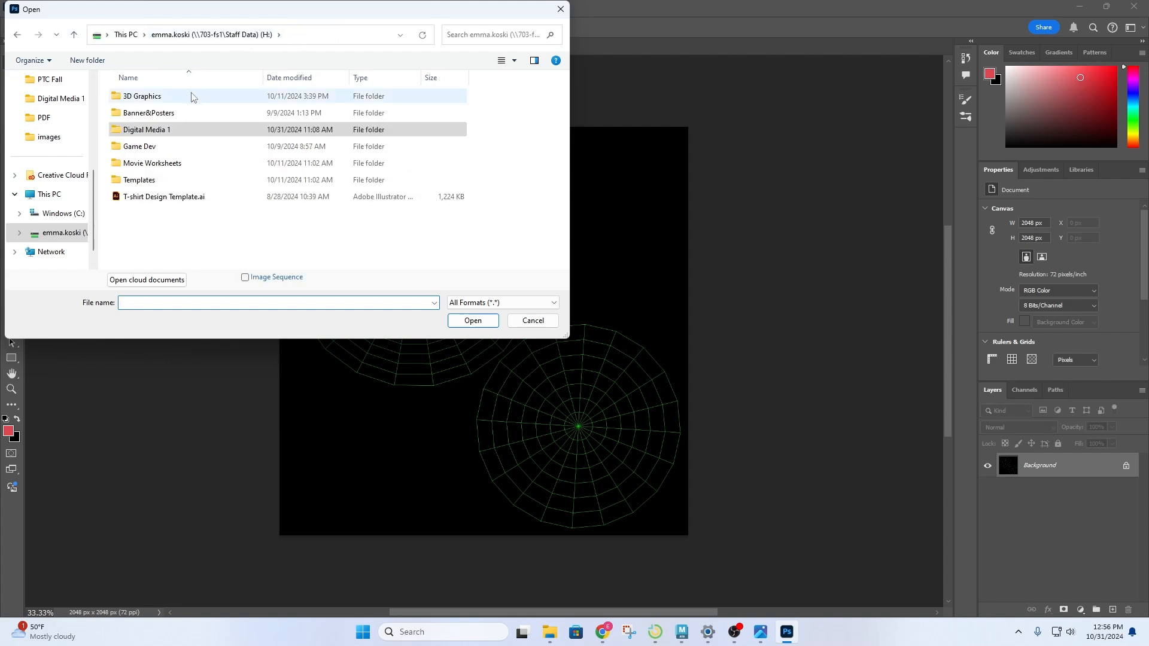
double_click(193, 97)
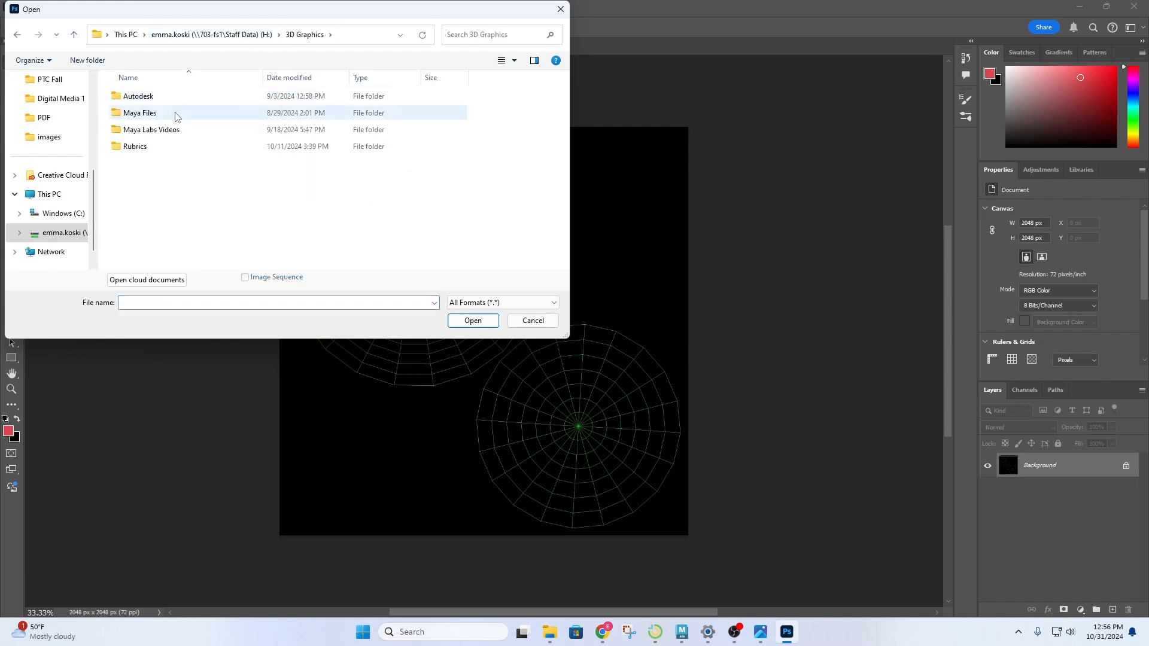
double_click(173, 97)
double_click(175, 98)
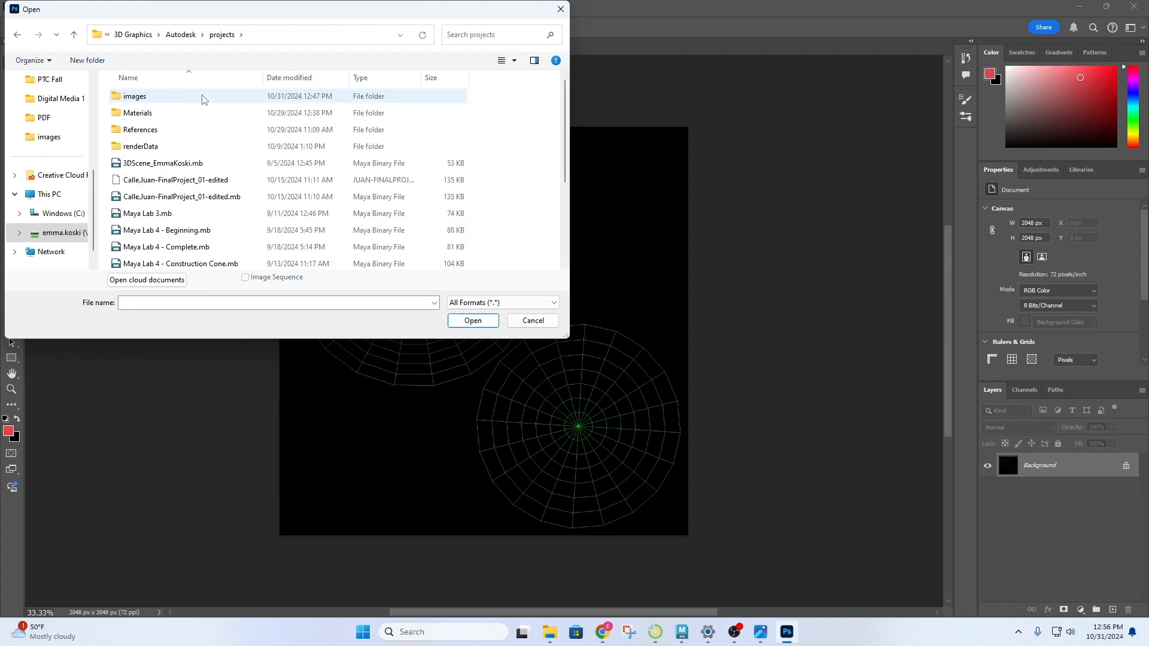
double_click(189, 115)
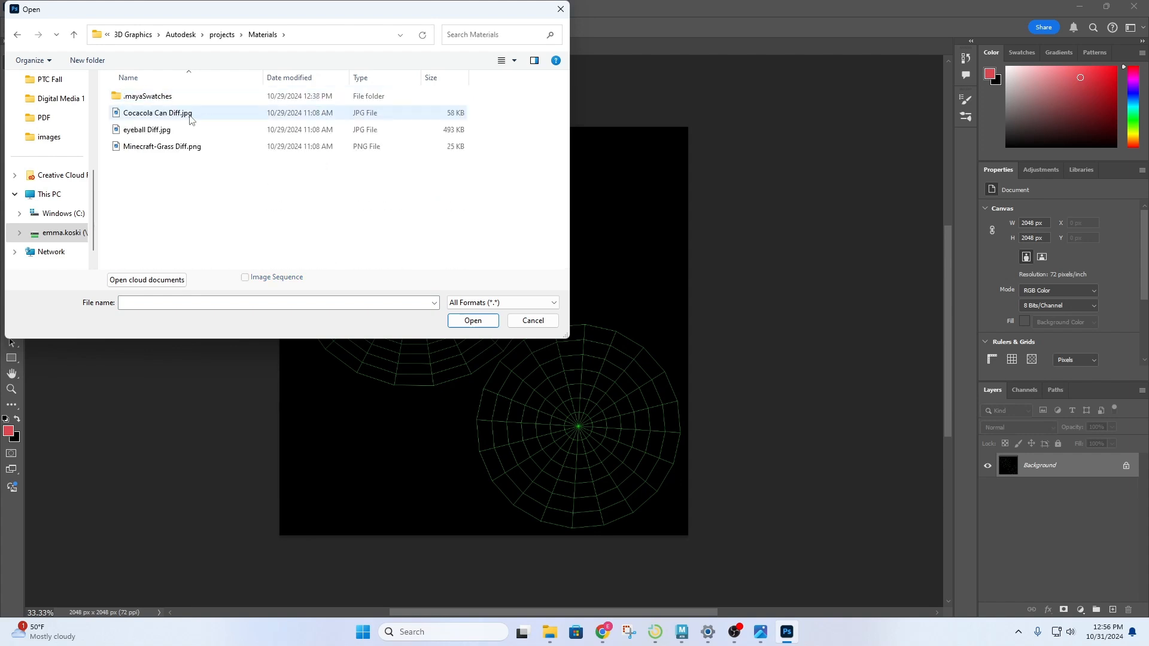
left_click(232, 130)
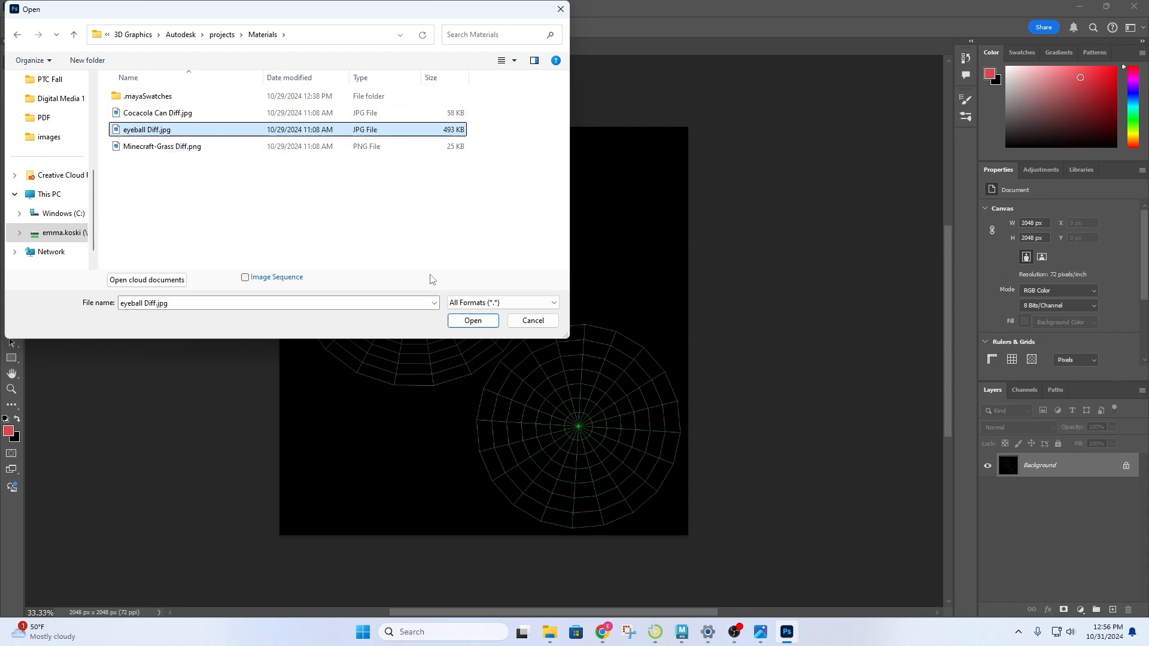
left_click(477, 320)
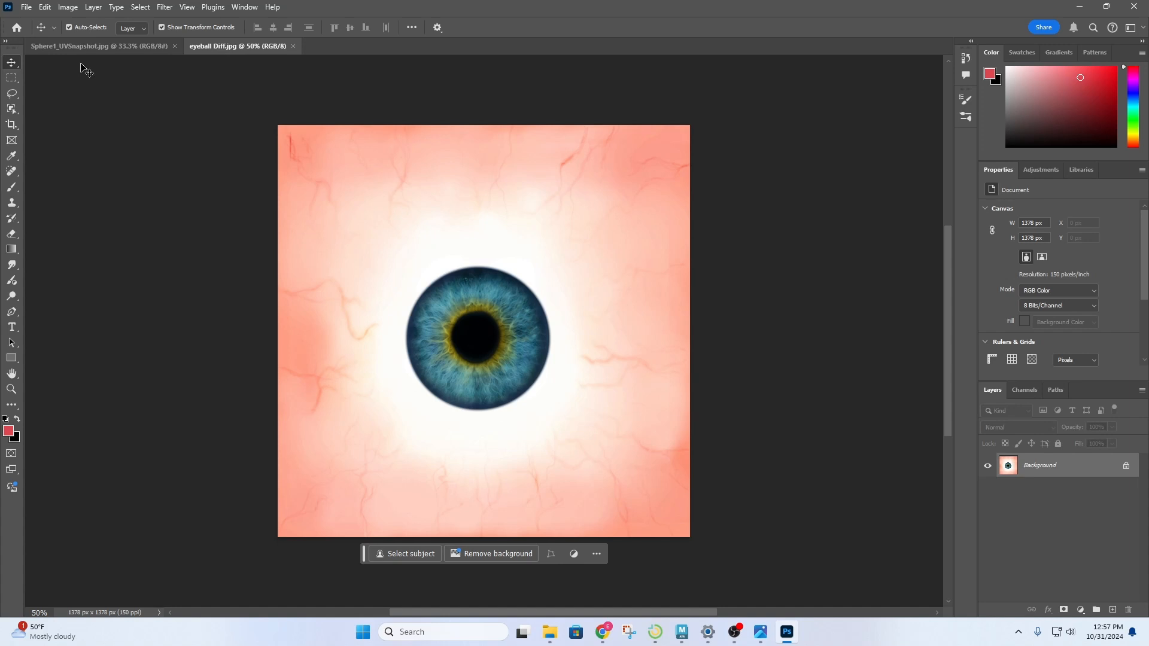
Compare the Sphere1_UVSnapshot.jpg and eyeball Diff.jpg documents, ending on the eyeball image
left_click(116, 47)
left_click(209, 45)
left_click(130, 48)
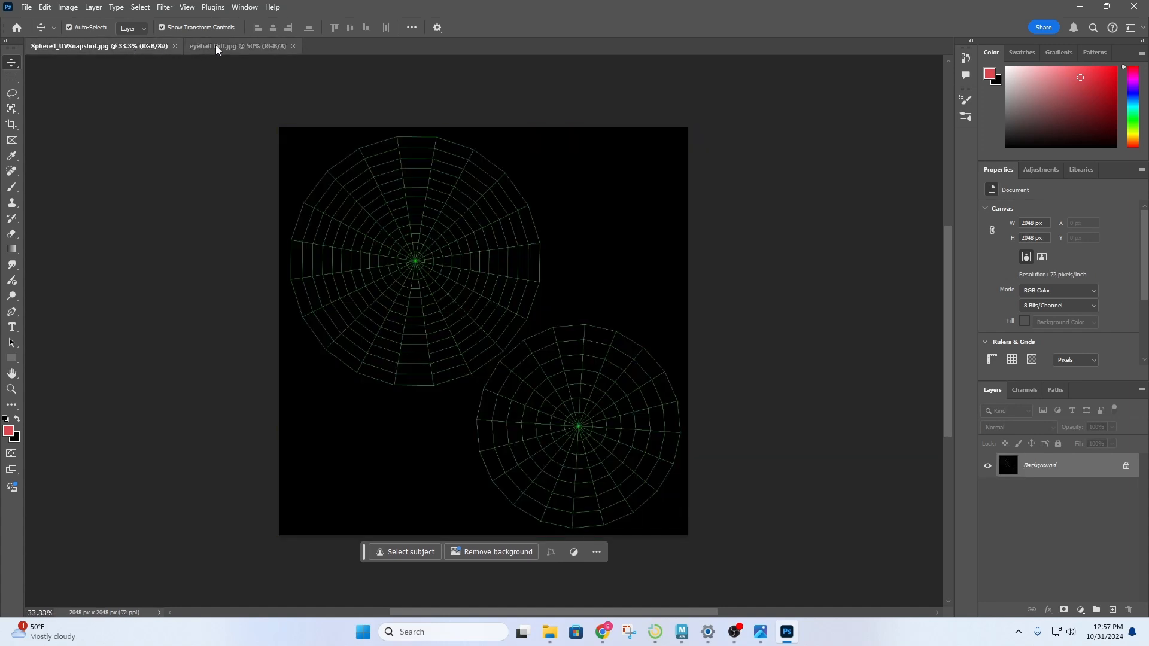
left_click(230, 46)
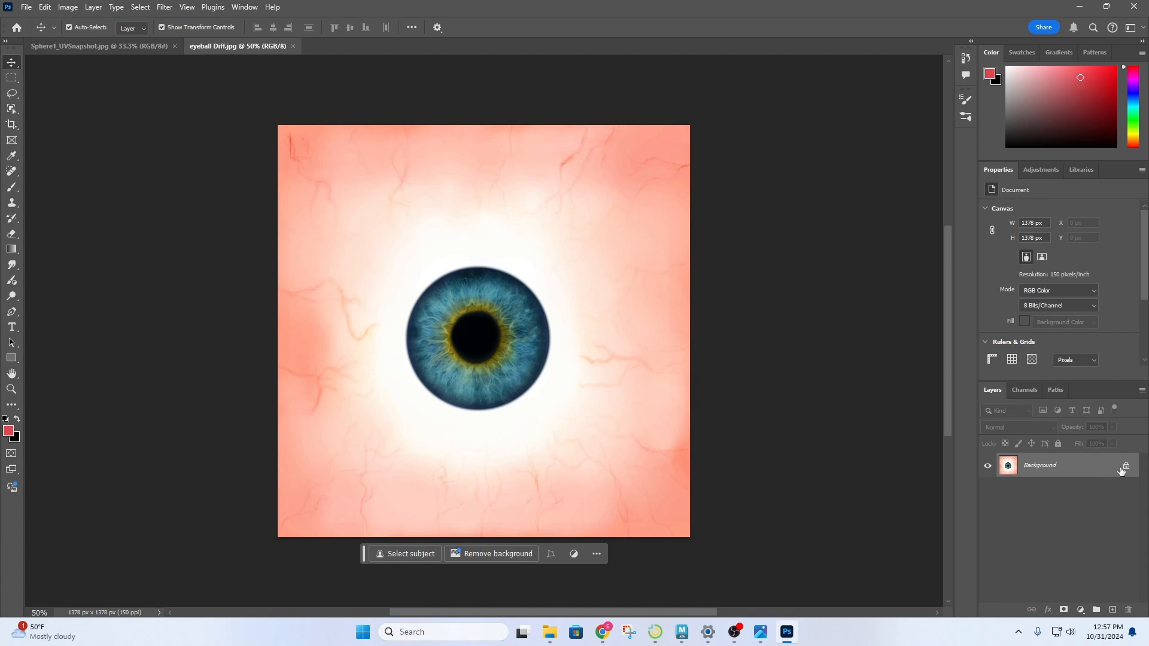
Open eyeball Diff.jpg from the Materials folder again and look at the UV snapshot document before returning to the eyeball image
left_click(26, 8)
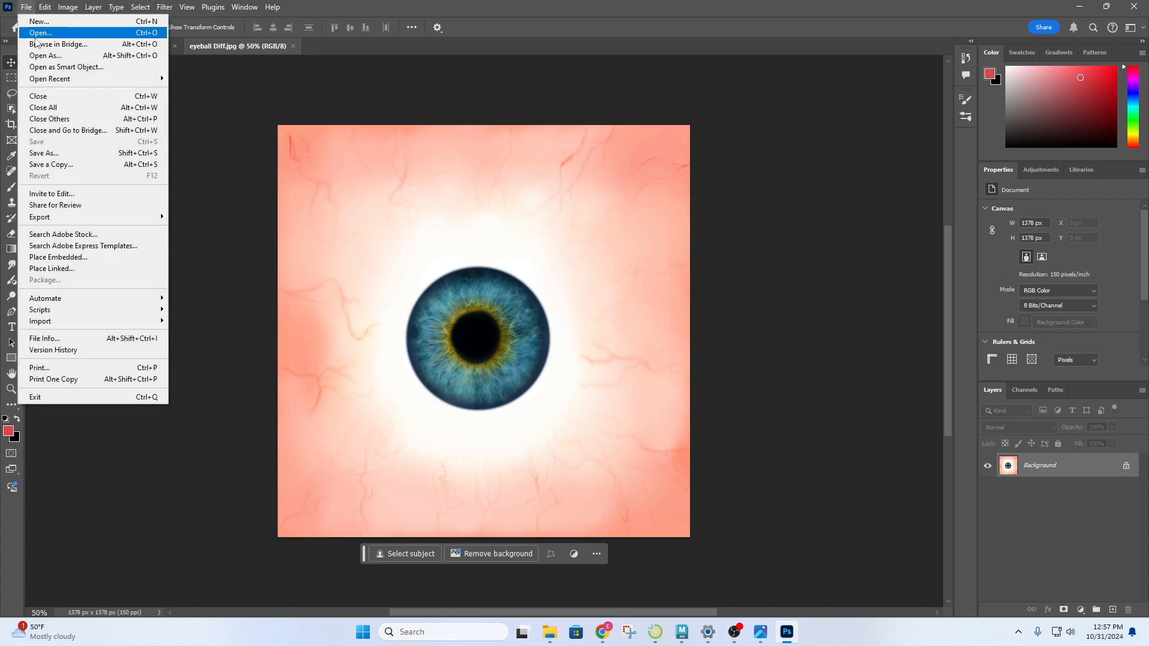
left_click(37, 34)
left_click(163, 131)
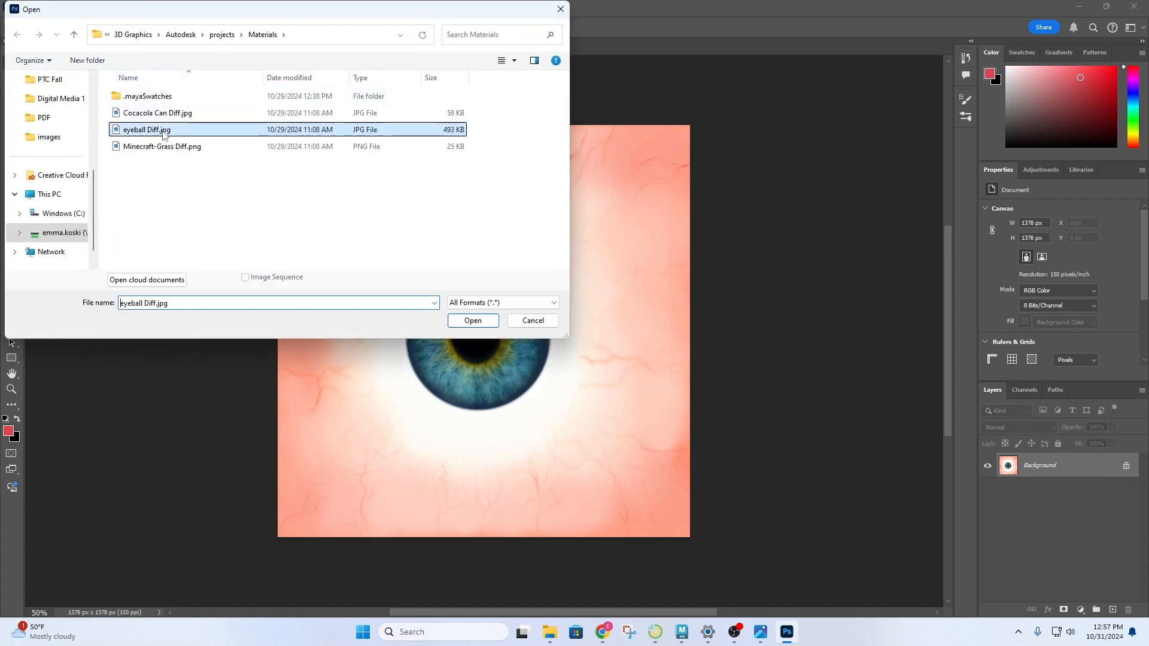
left_click(473, 320)
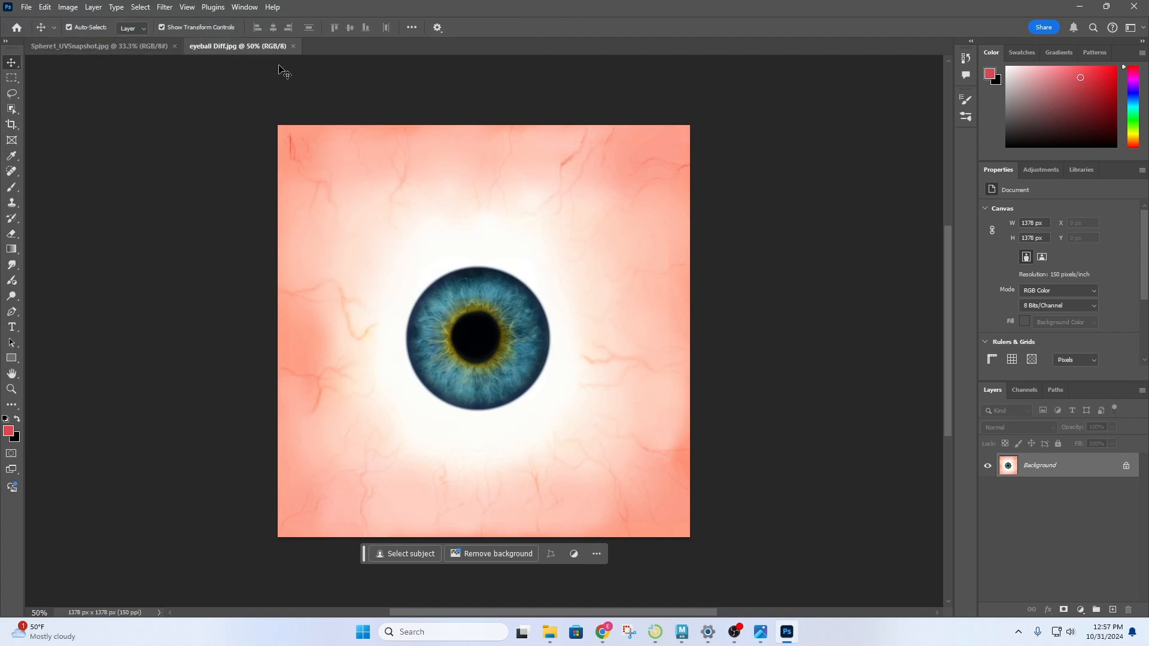
left_click(102, 48)
left_click(206, 48)
Convert the locked Background of eyeball Diff.jpg into an unlocked, editable layer
left_click(1126, 467)
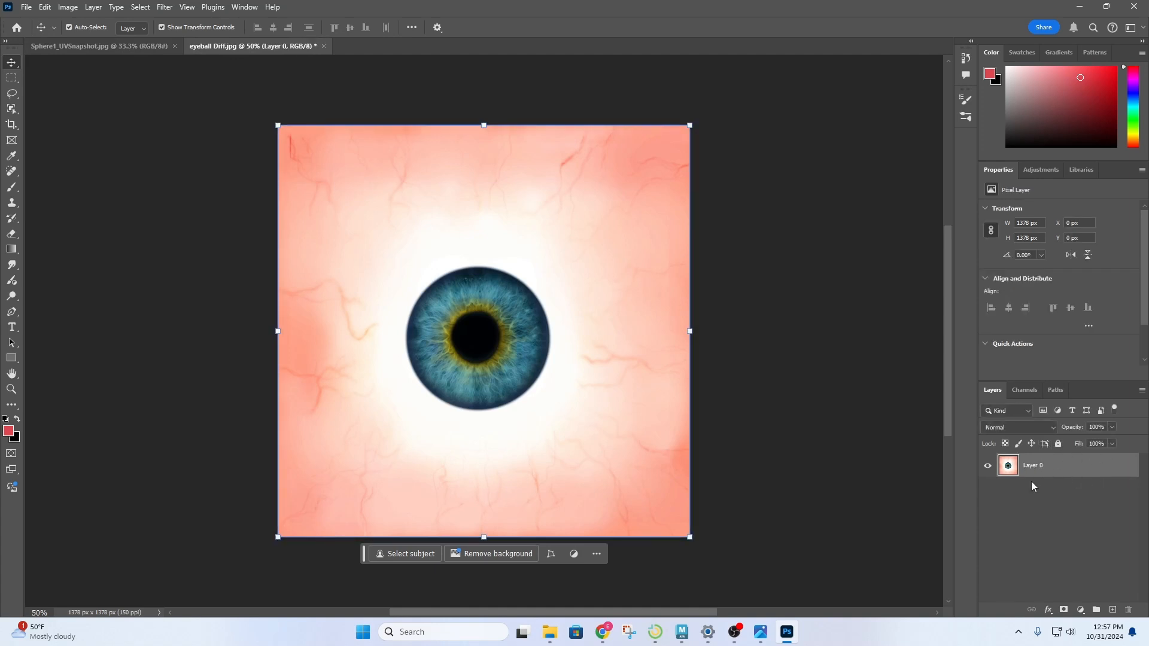
left_click(240, 8)
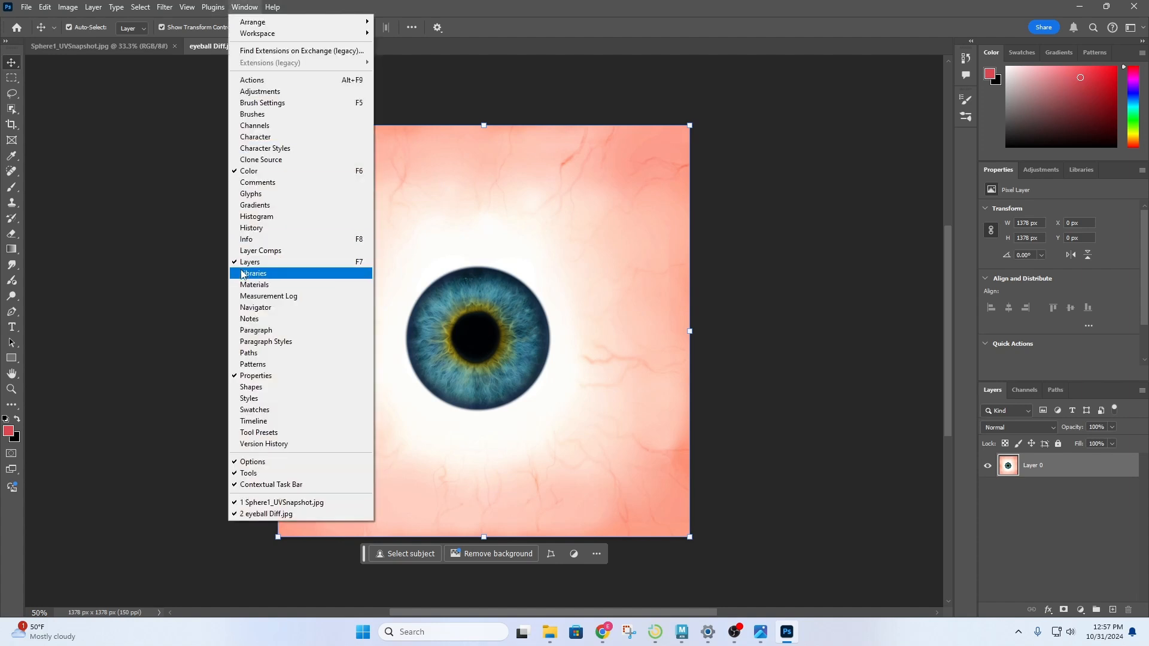
left_click(1074, 510)
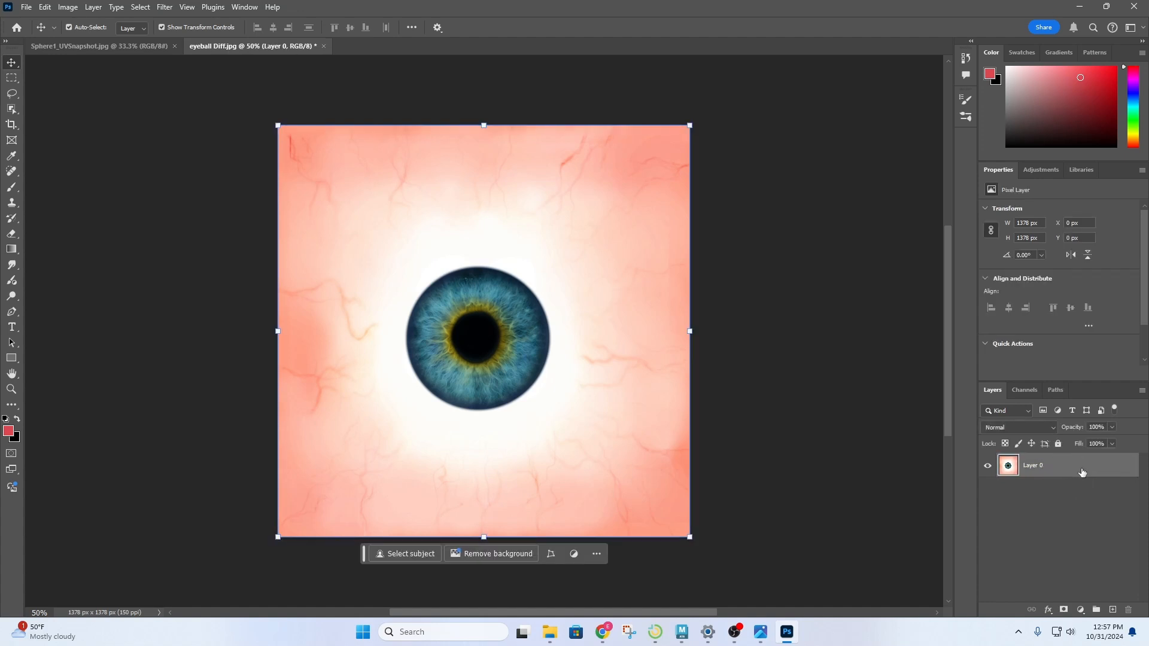
left_click(1057, 444)
left_click(1057, 443)
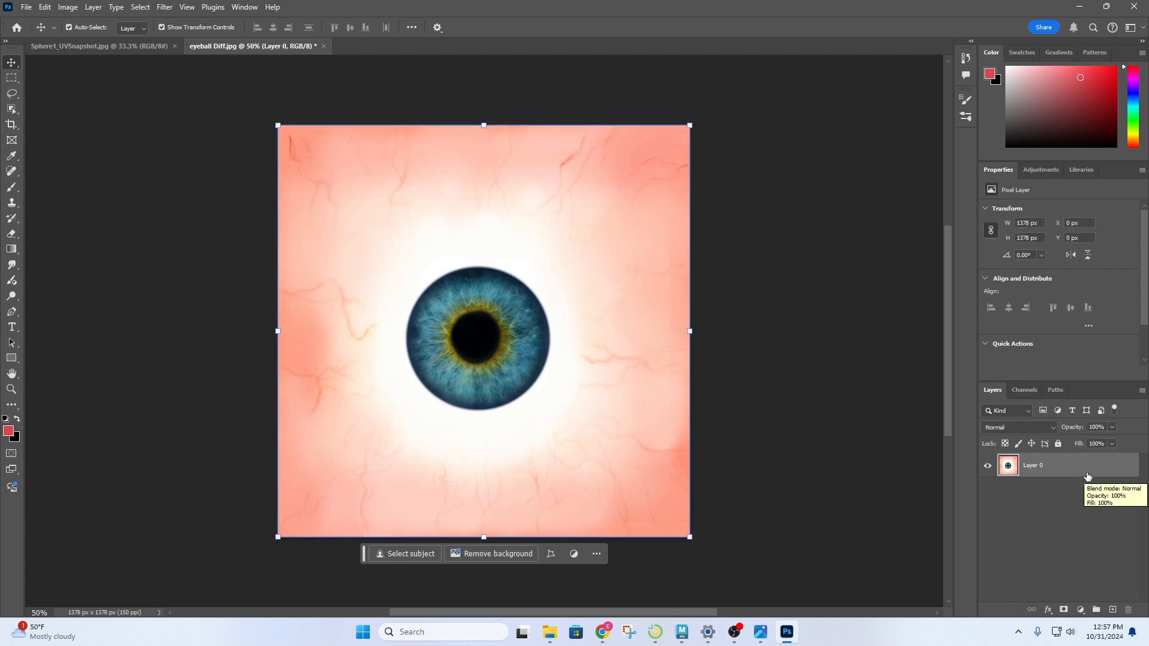
Copy the eyeball image into Sphere1_UVSnapshot.jpg as a new layer and move it over the larger UV shell
key("ctrl")
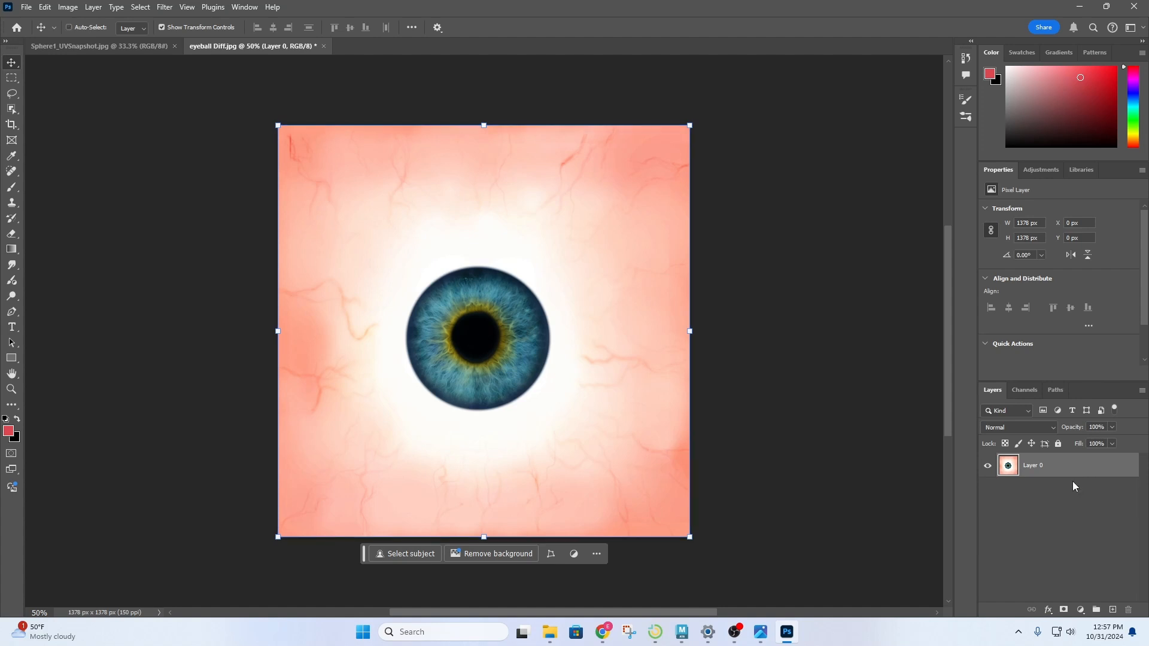
left_click(105, 50)
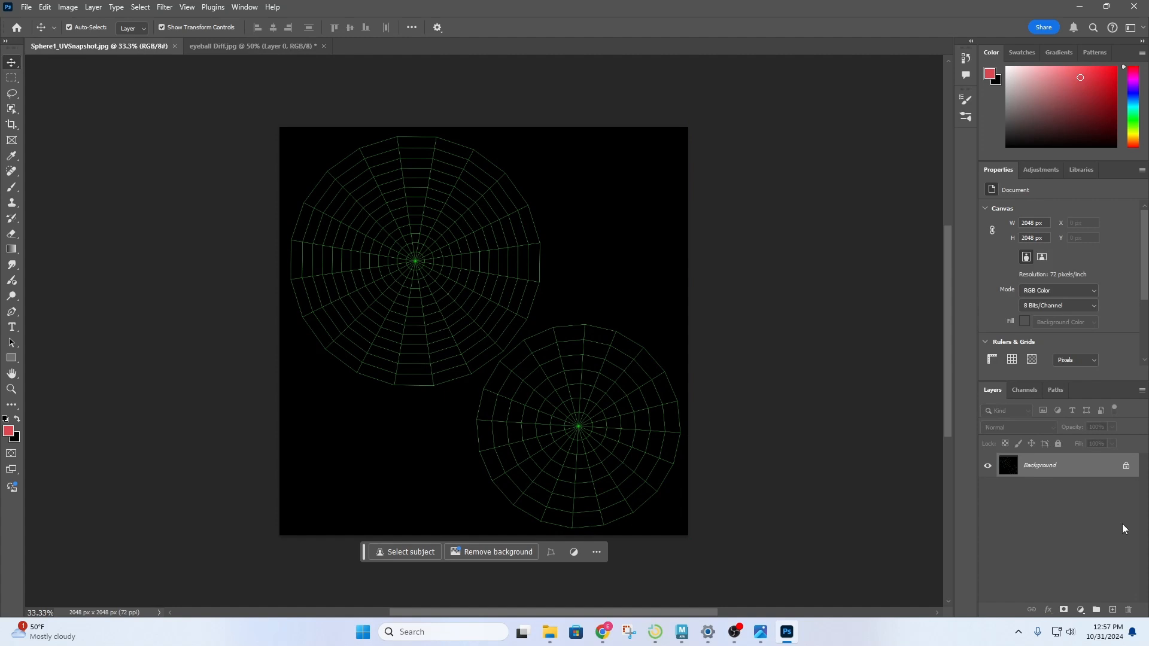
key("ctrl+v")
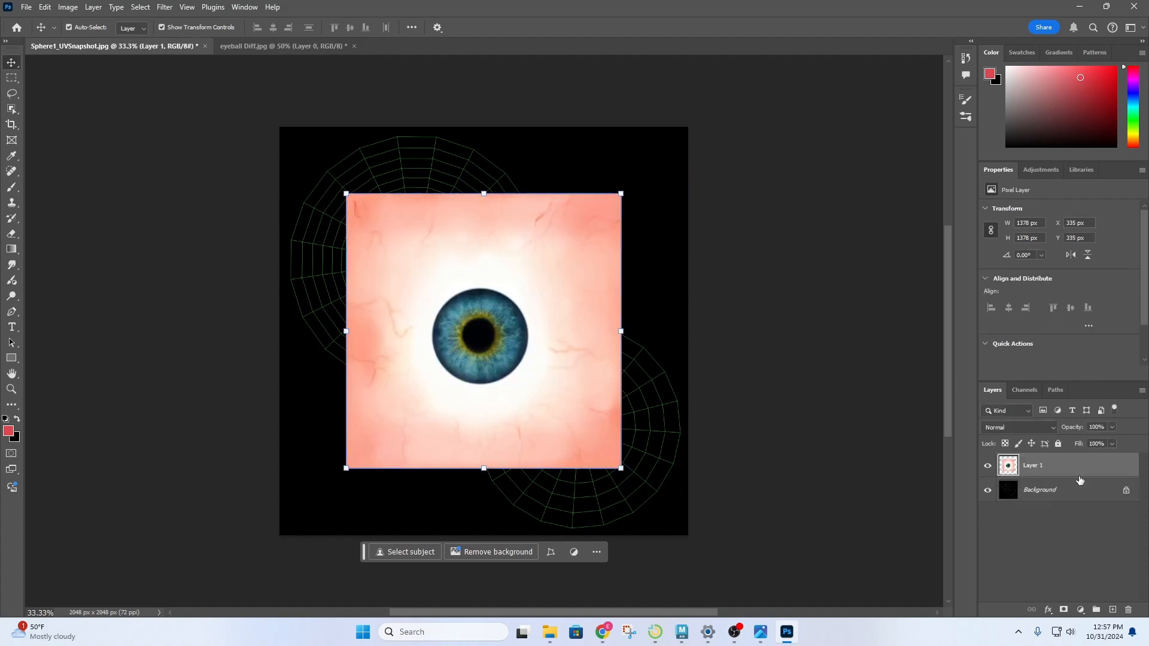
left_click_drag(556, 359, 502, 286)
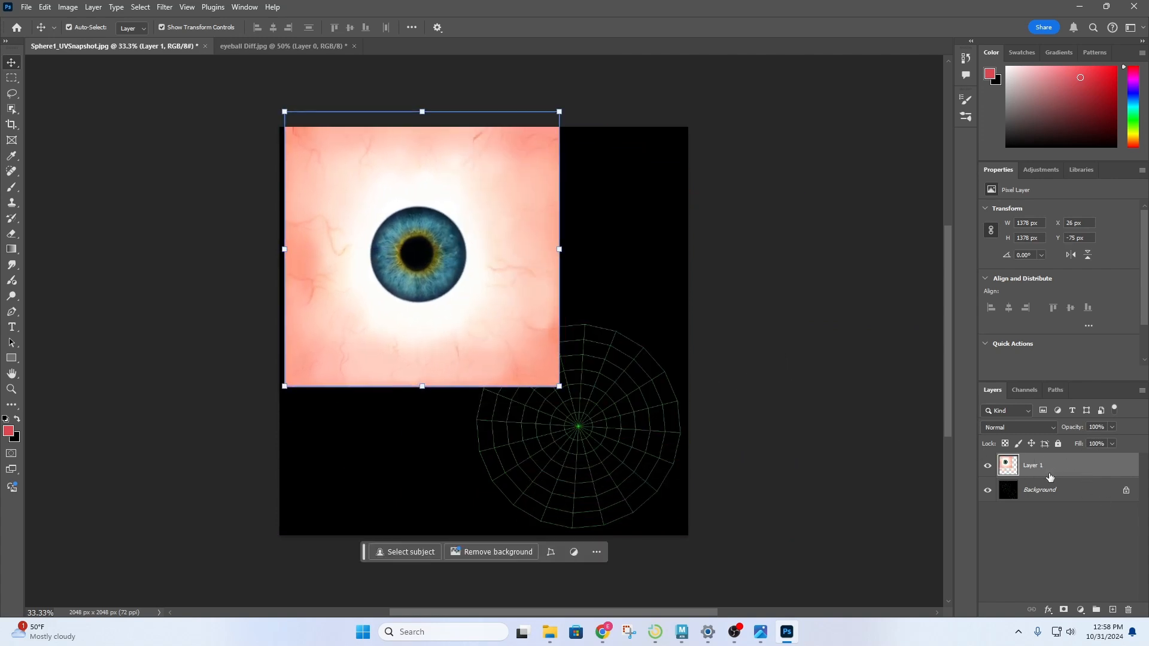
Lower the eyeball layer's opacity to 49% and roughly center the pupil on the larger UV shell
left_click(1111, 428)
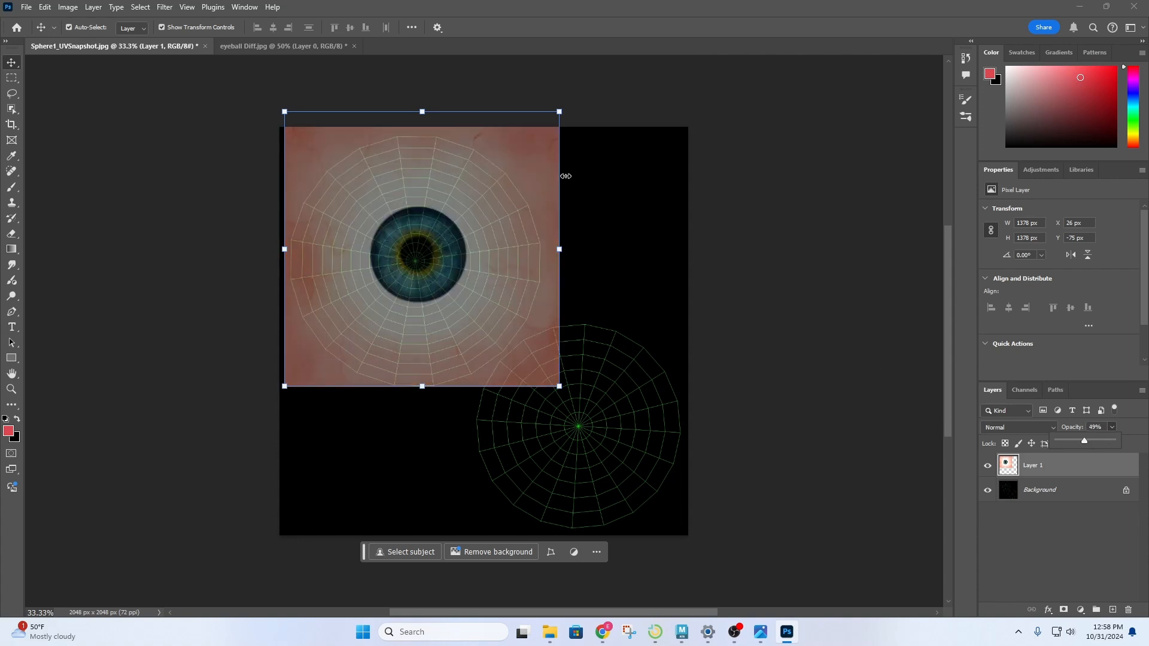
left_click(545, 154)
left_click_drag(546, 157, 540, 166)
left_click_drag(541, 160, 548, 171)
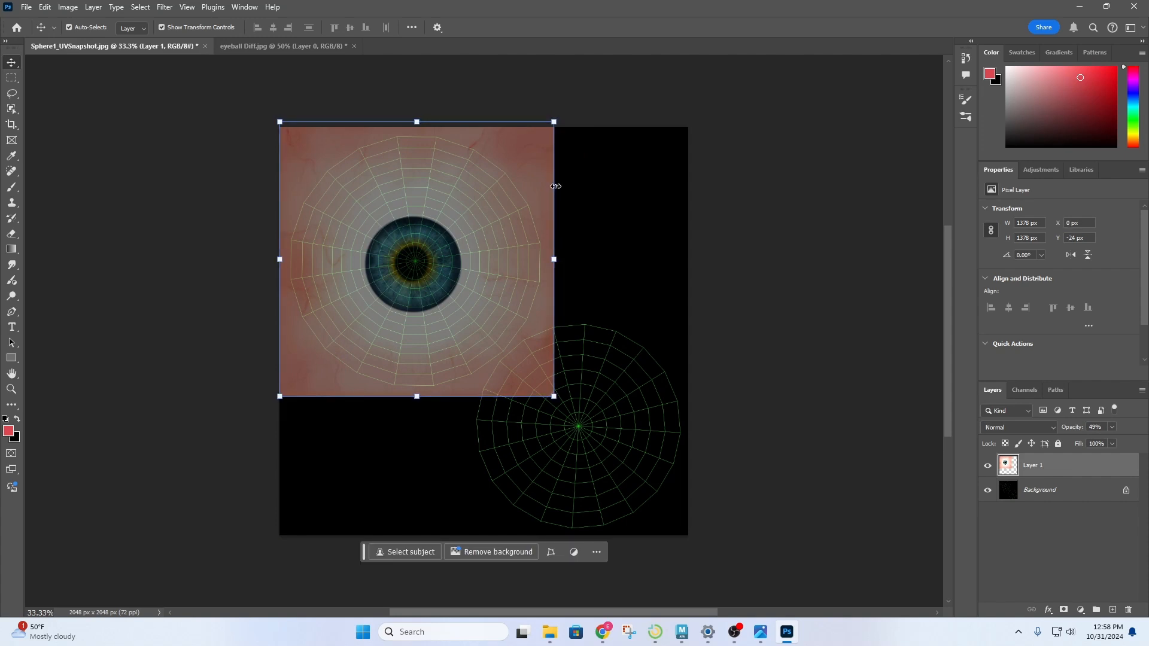
left_click_drag(519, 231, 518, 238)
Nudge the eyeball layer to X 6 px, Y -42 px so the pupil sits on the larger UV shell's center
key("Left")
key("Left")
key("Left")
key("Left")
key("Left")
key("Left")
key("Left")
key("Left")
key("Left")
key("Up")
key("Up")
key("Up")
key("Up")
key("Up")
key("Up")
key("Up")
key("Up")
key("Up")
key("Up")
key("Up")
key("Up")
key("Up")
key("Up")
key("Up")
key("Up")
key("Up")
key("Up")
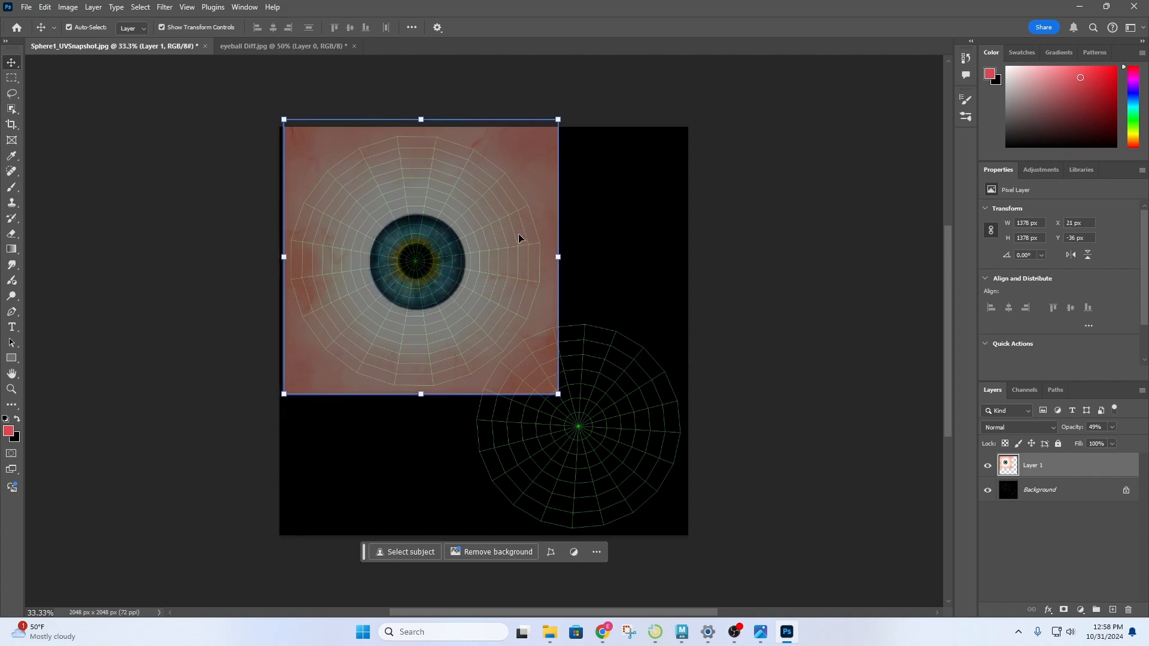
key("Right")
key("Right")
key("Right")
key("Right")
key("Right")
key("Right")
key("Right")
key("Right")
key("Right")
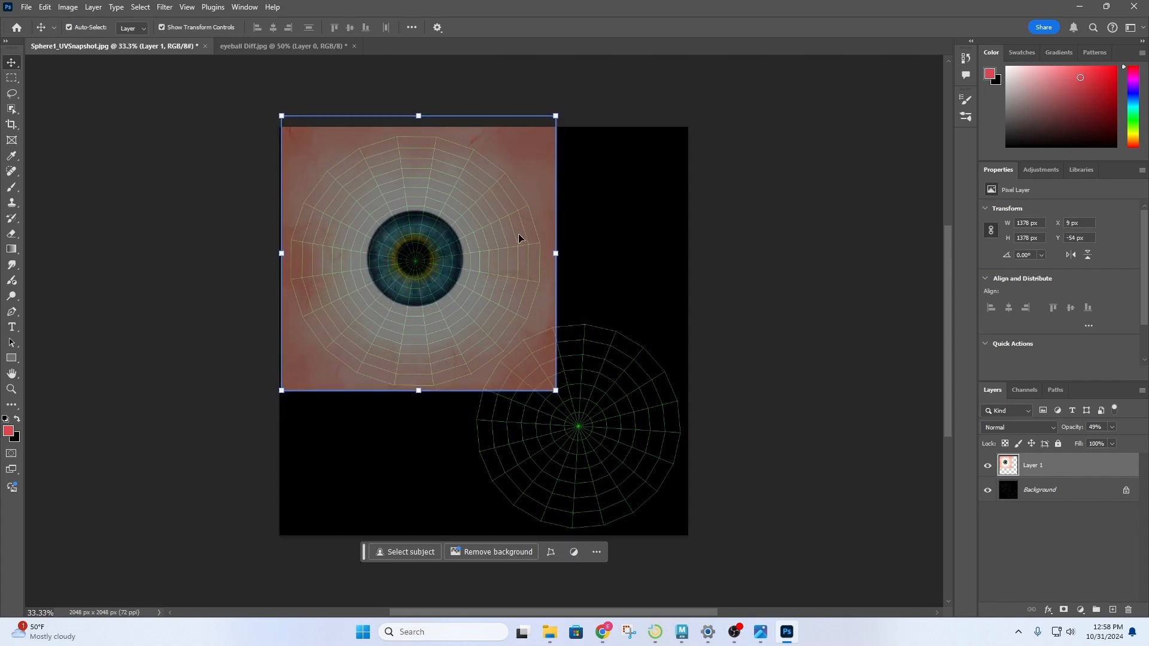
key("Down")
key("Down")
key("Down")
key("Left")
key("Left")
key("Left")
key("Left")
key("Left")
key("Left")
key("Left")
key("Left")
key("Left")
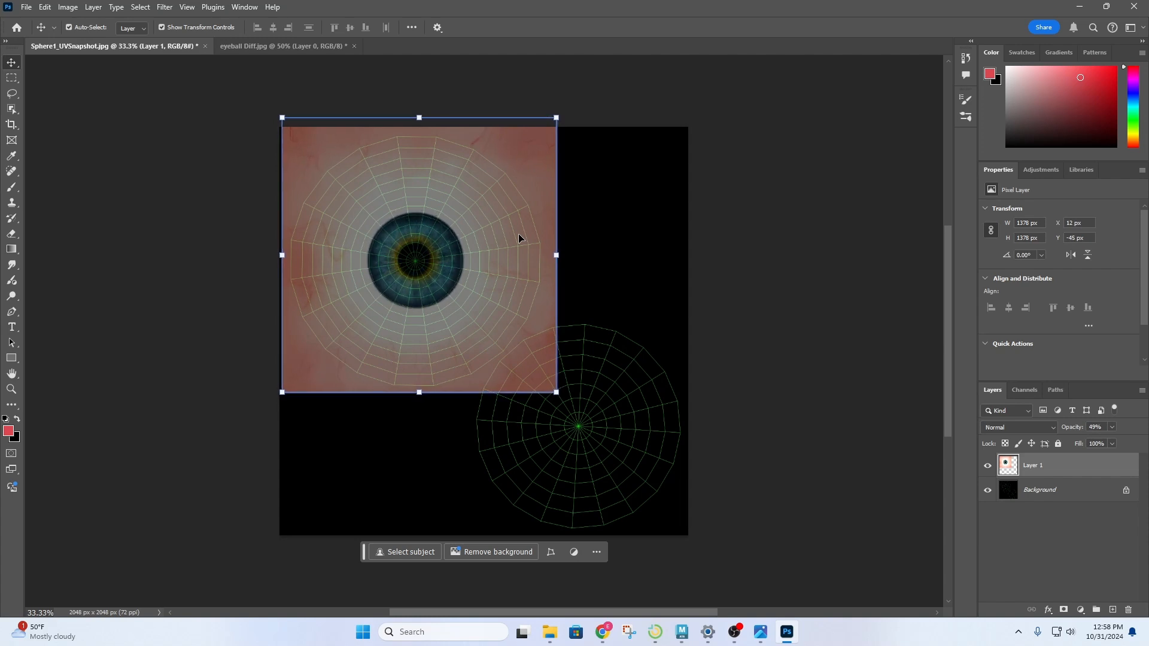
key("Down")
key("Down")
key("Down")
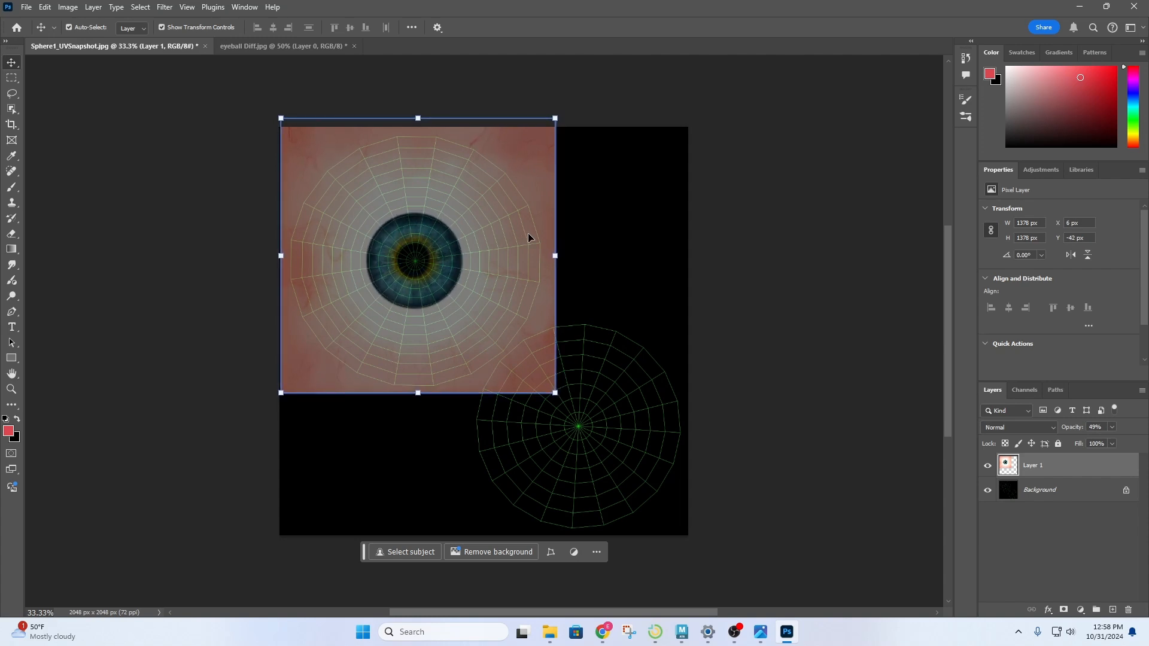
Set the eyeball layer's opacity back to 100% and deselect the layer
left_click(742, 250)
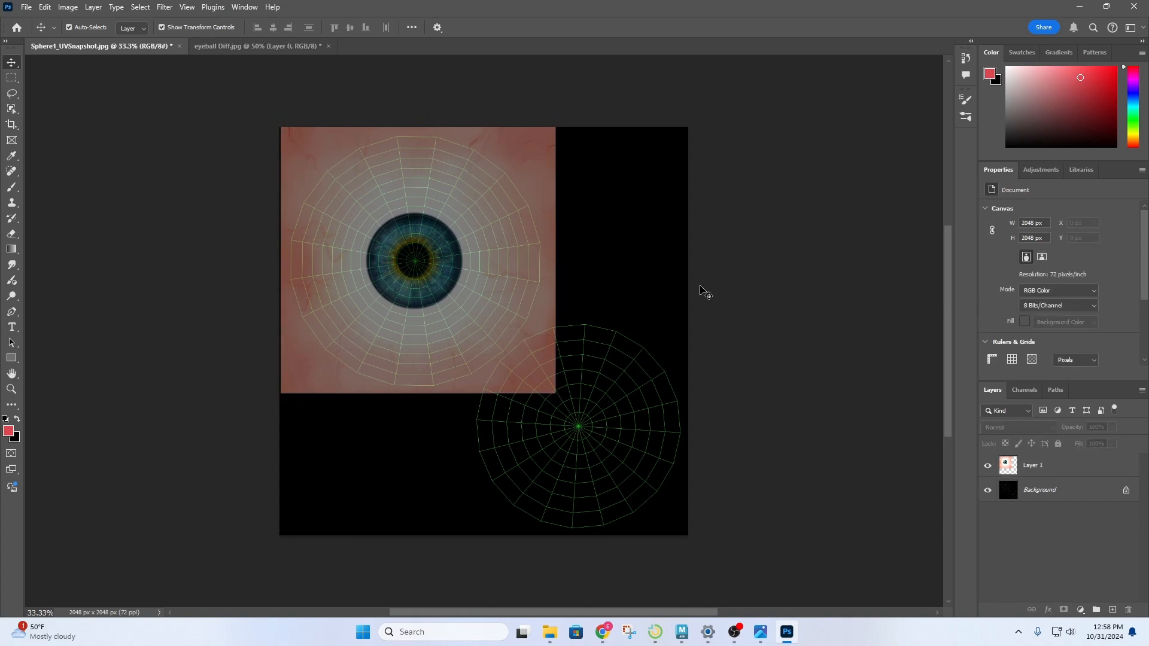
left_click(1077, 468)
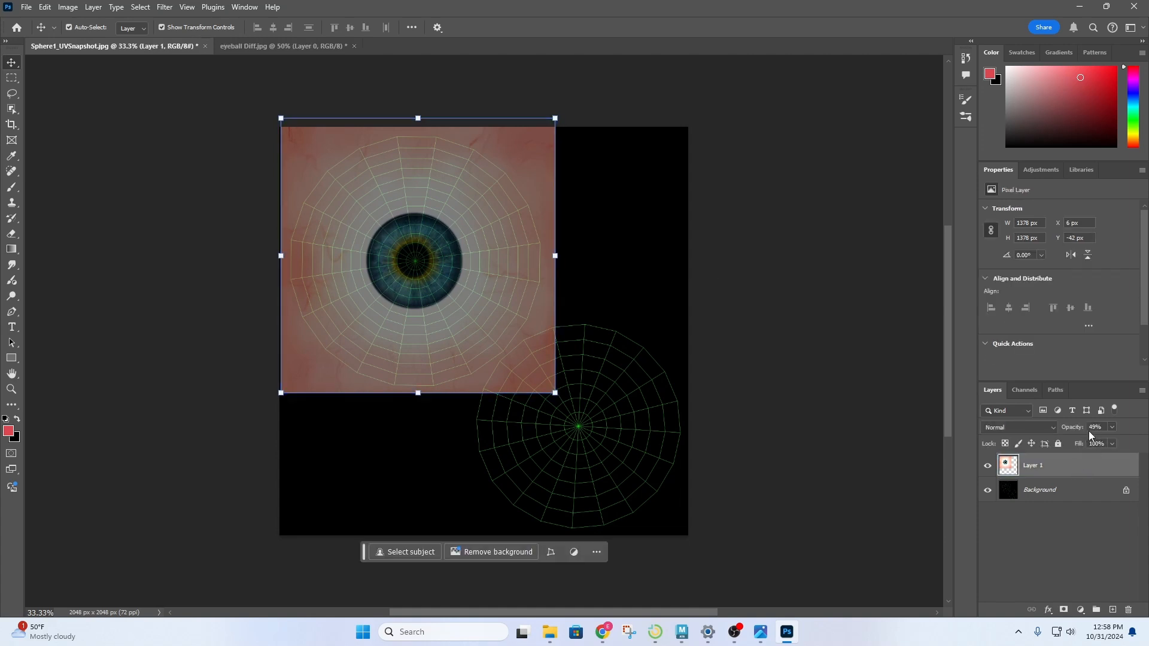
left_click(1112, 427)
left_click_drag(1108, 443, 1144, 445)
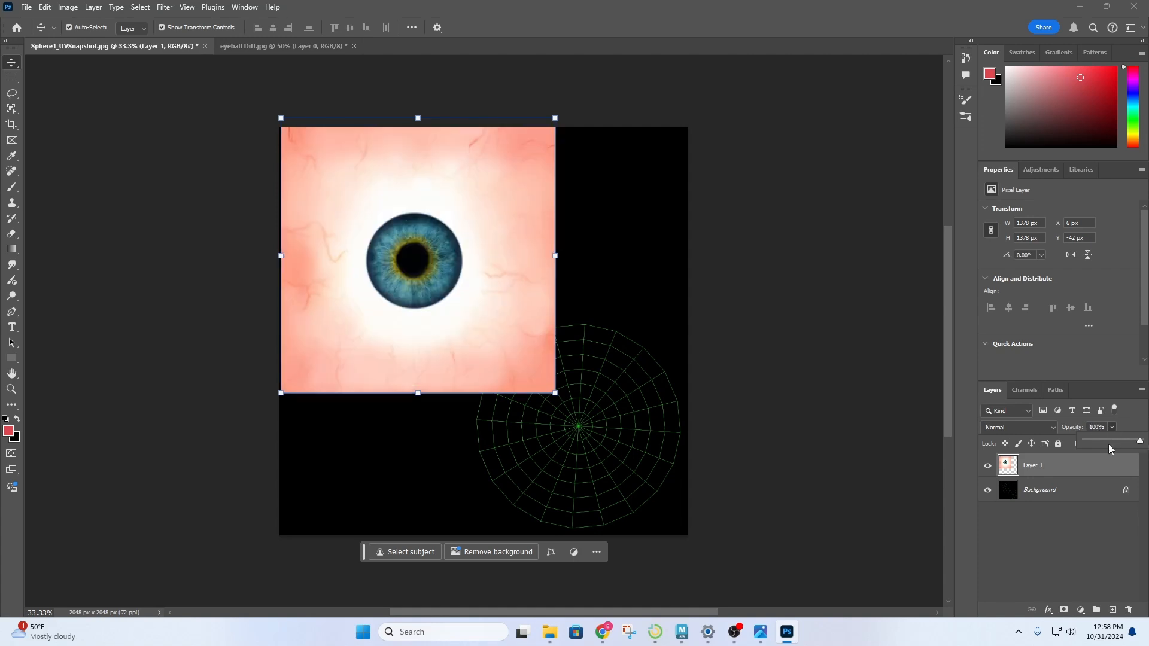
left_click(776, 216)
left_click(544, 338)
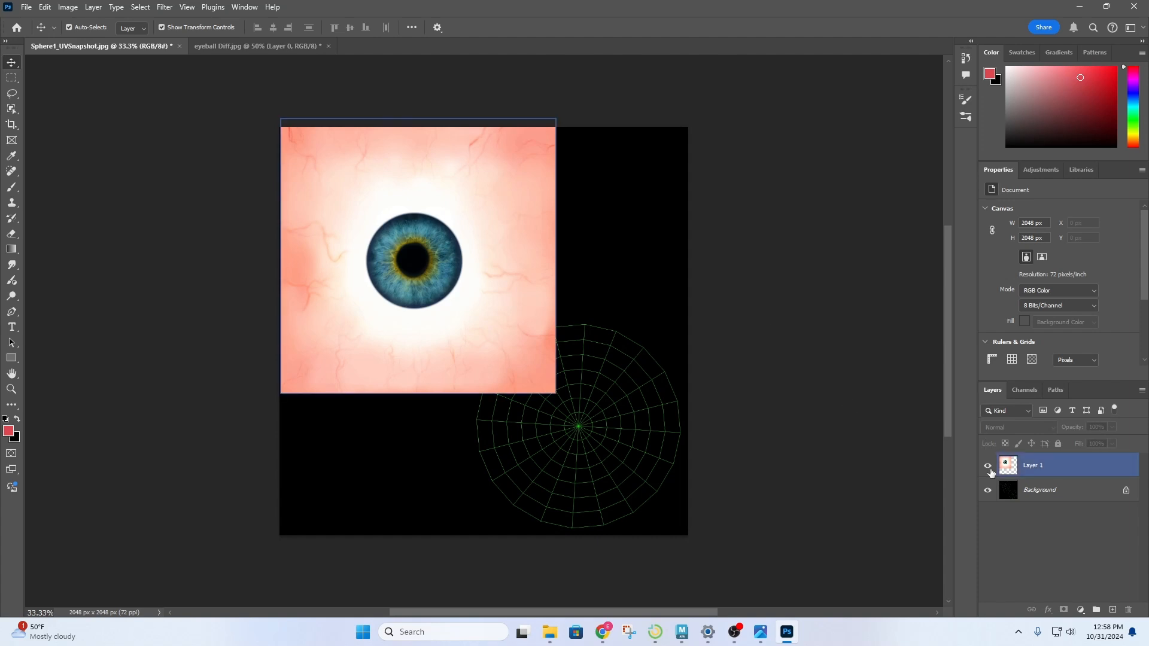
Toggle the eyeball layer's visibility several times to compare it with the UV shells beneath, leaving it shown
left_click(987, 467)
left_click(988, 467)
left_click(988, 468)
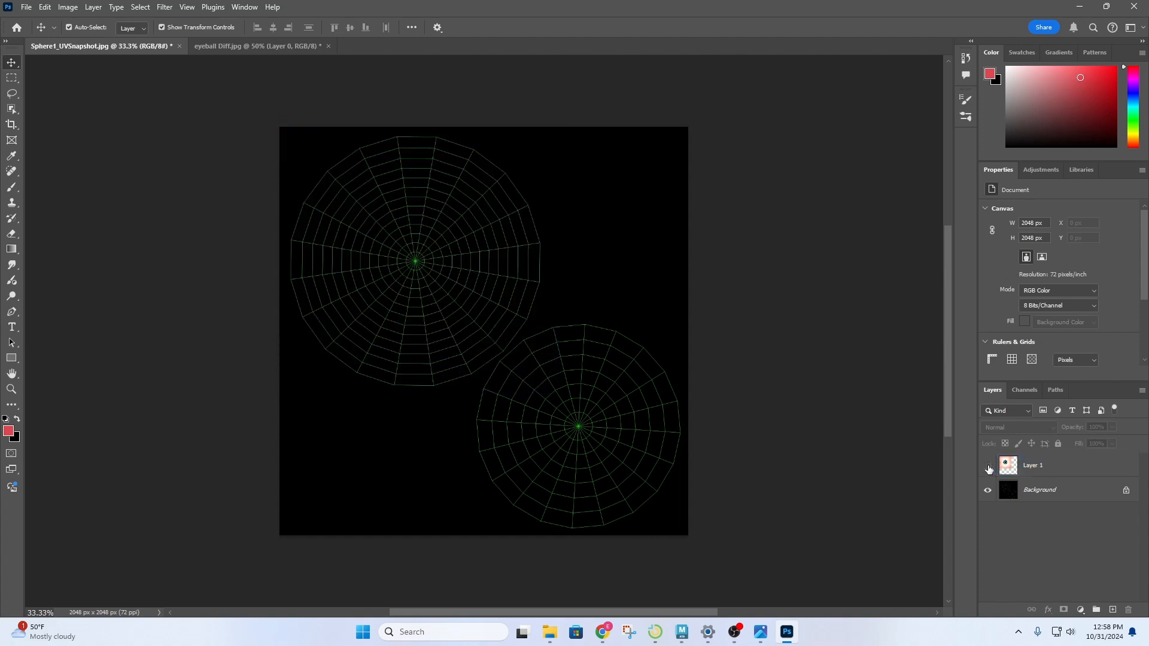
left_click(988, 467)
left_click(987, 468)
left_click(988, 467)
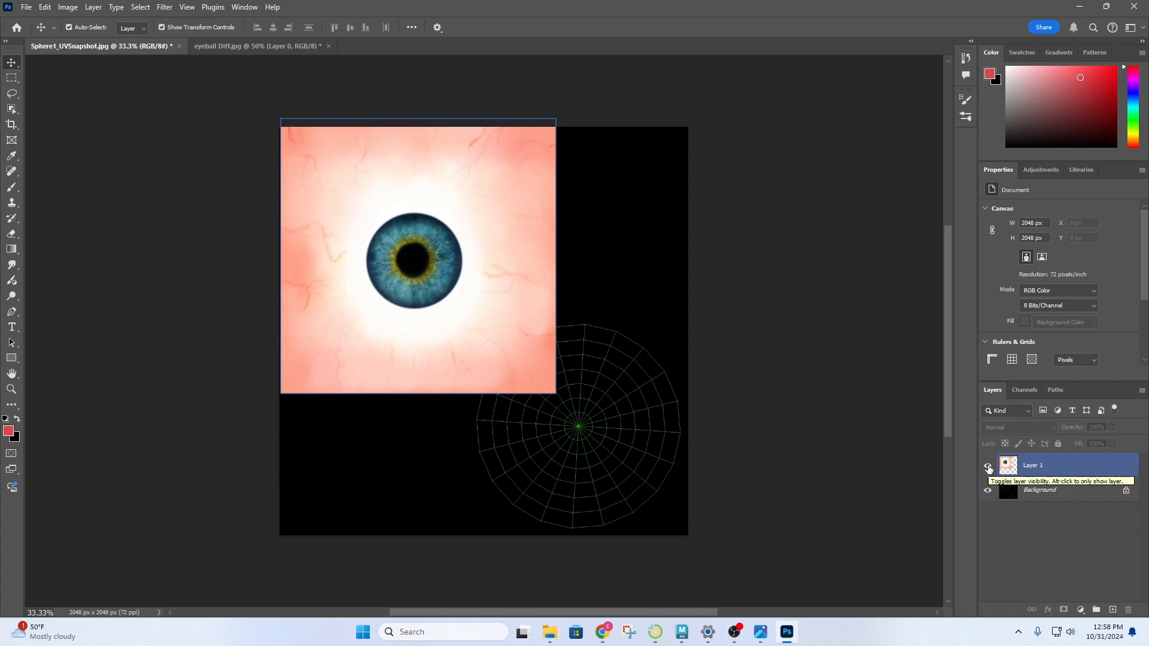
left_click(988, 468)
left_click(988, 467)
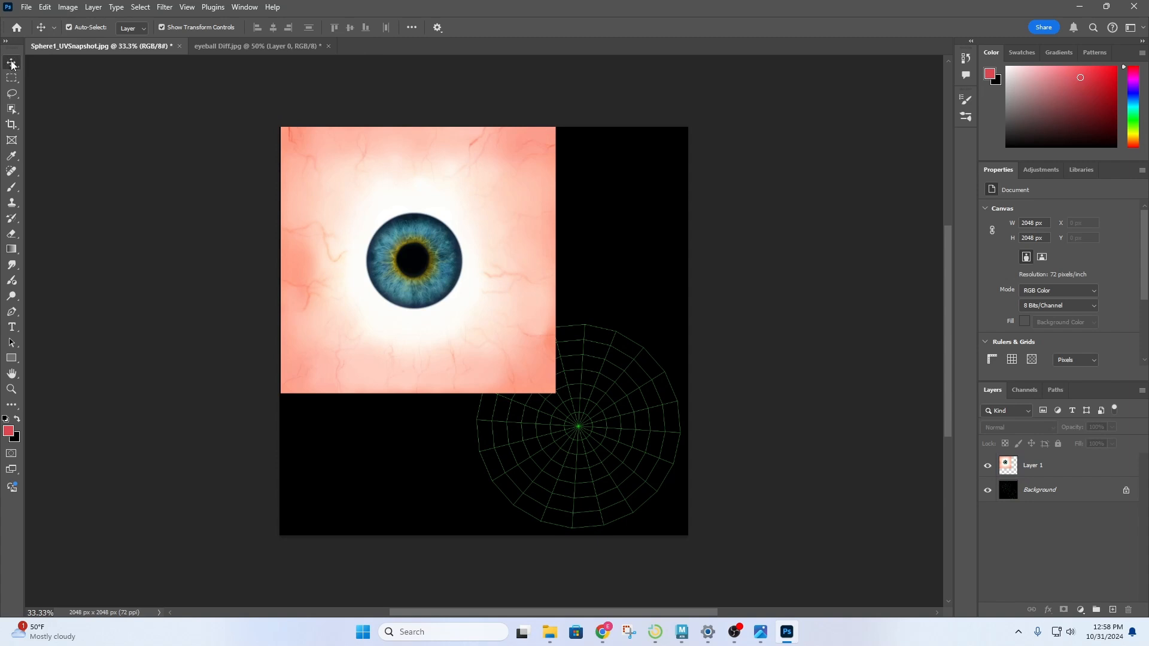
Move the eyeball layer sideways with the Move tool and return it to its place over the larger UV shell
left_click(428, 228)
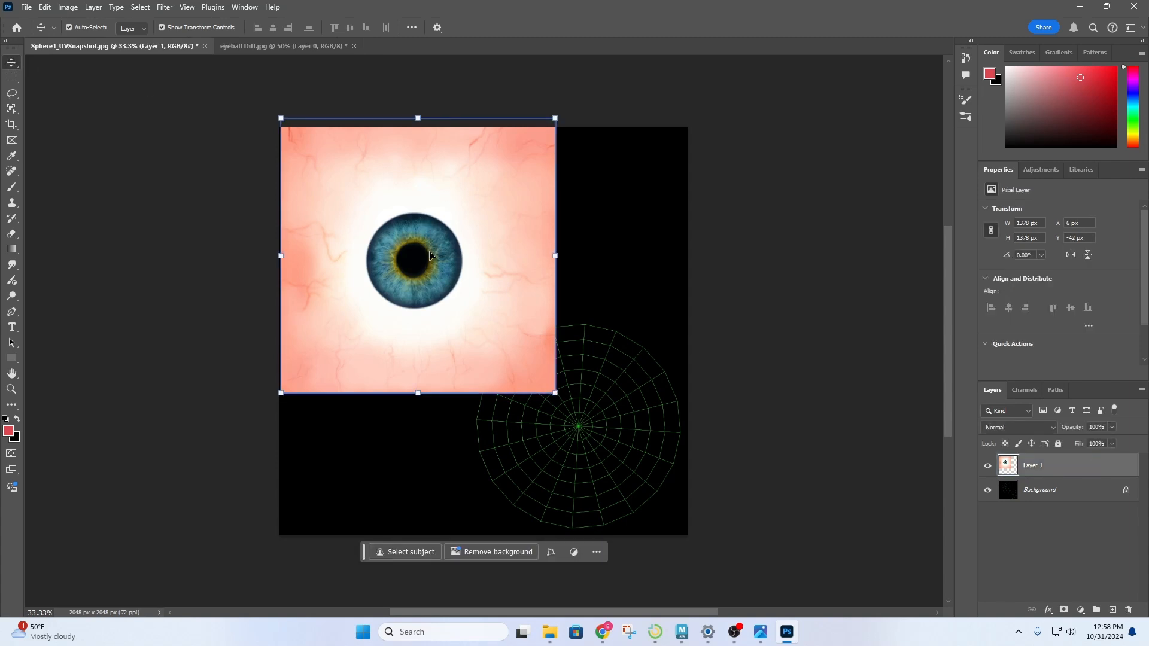
left_click_drag(429, 250, 506, 248)
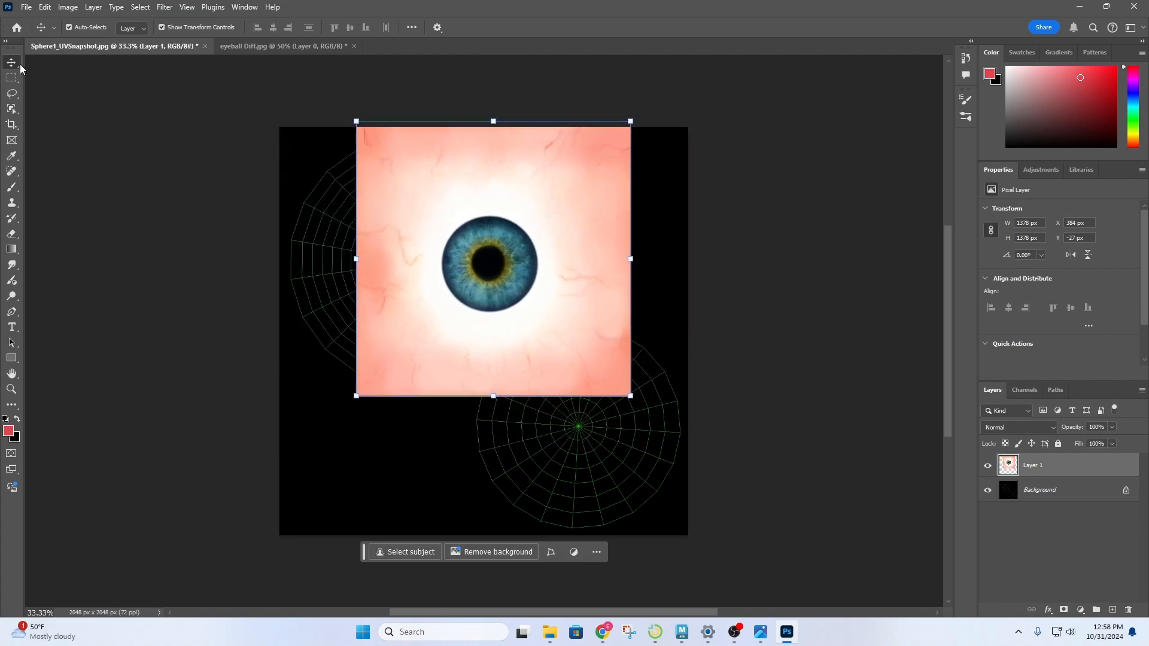
left_click_drag(579, 256, 504, 253)
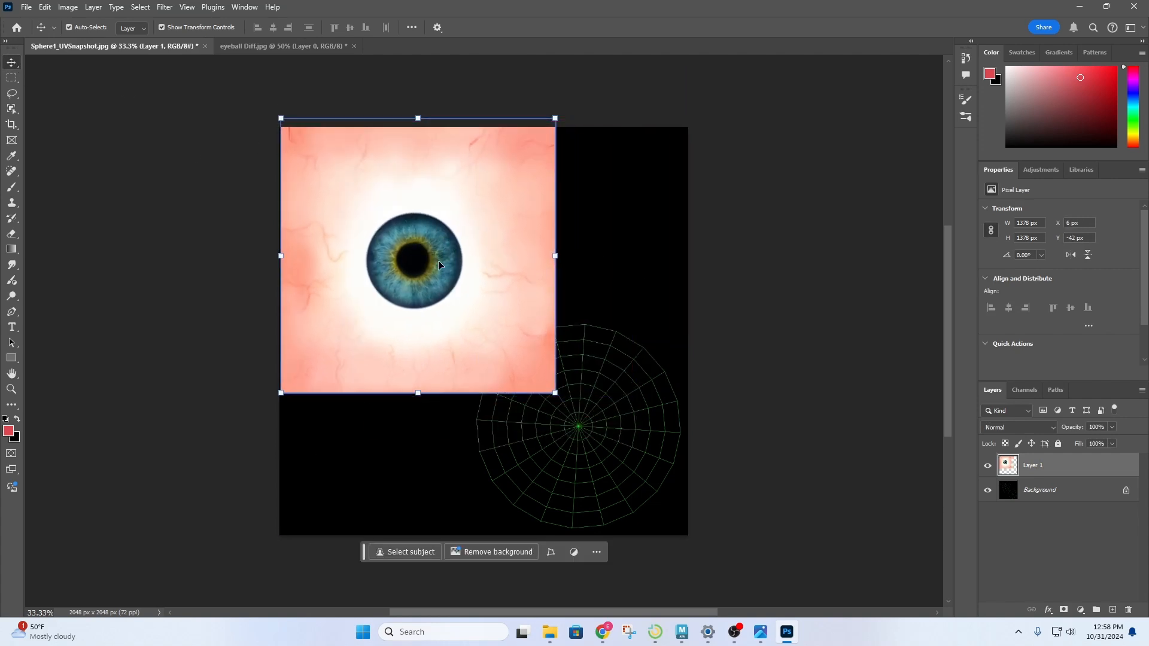
Set the eyeball layer's opacity to 53% and nudge it to X 9 px to refine its centering on the larger UV shell
left_click(1111, 427)
left_click_drag(1114, 443, 1087, 442)
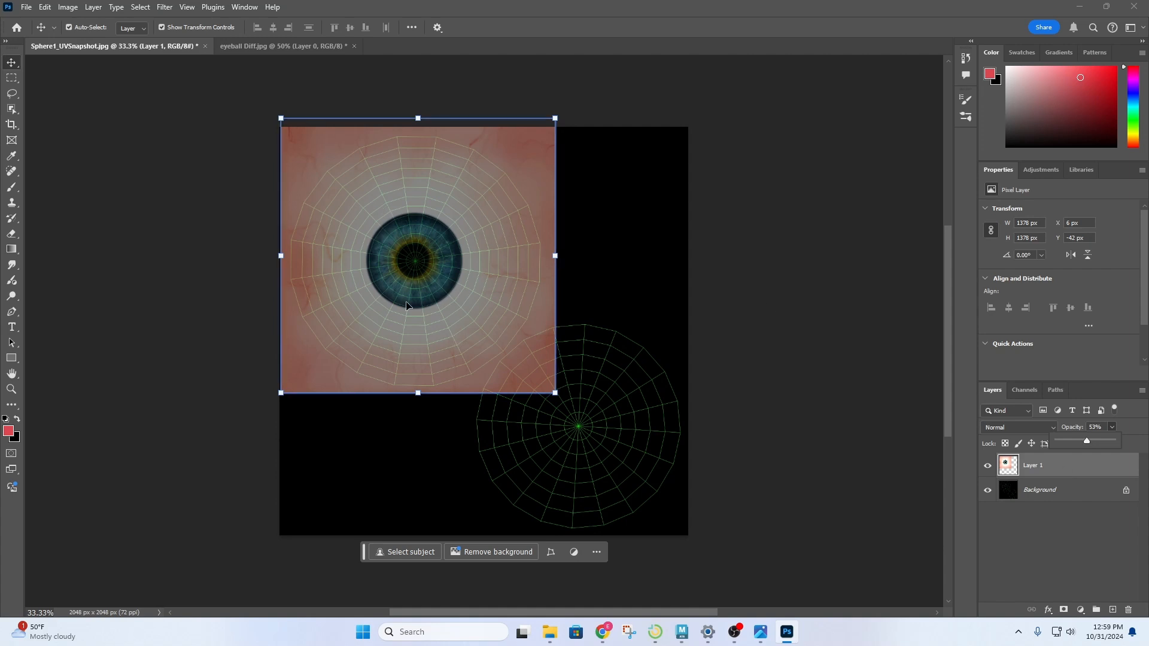
left_click(508, 136)
key("Right")
key("Right")
key("Right")
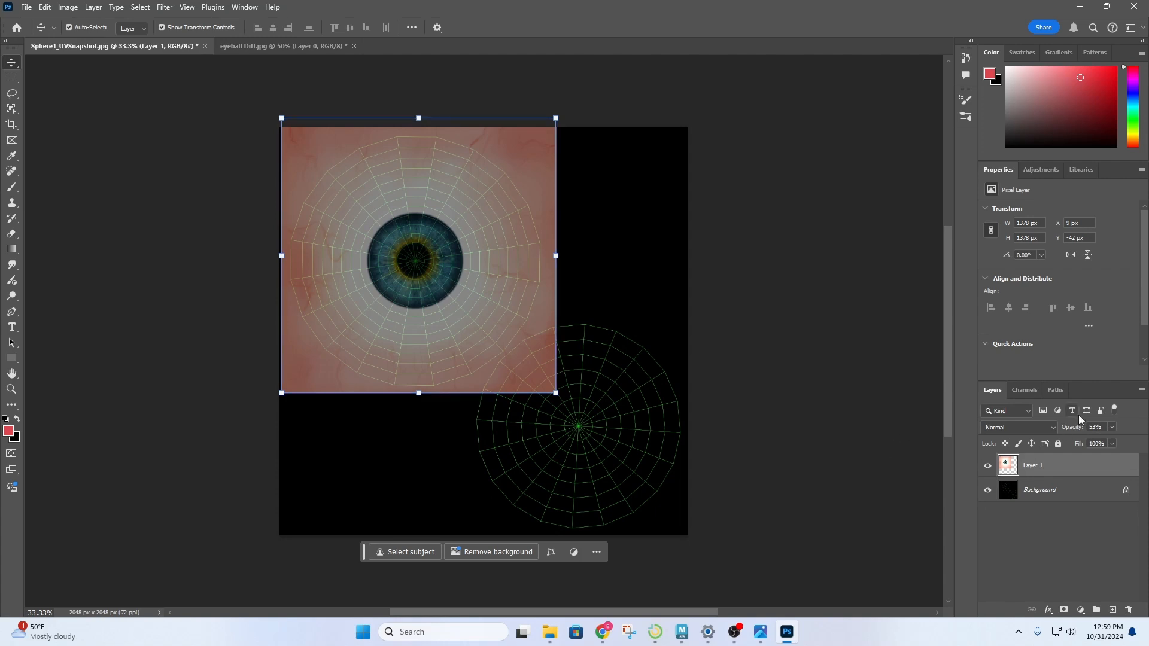
Restore the eyeball layer's opacity to 100% and add a new empty layer above it
left_click(1112, 426)
left_click_drag(1113, 442, 1144, 442)
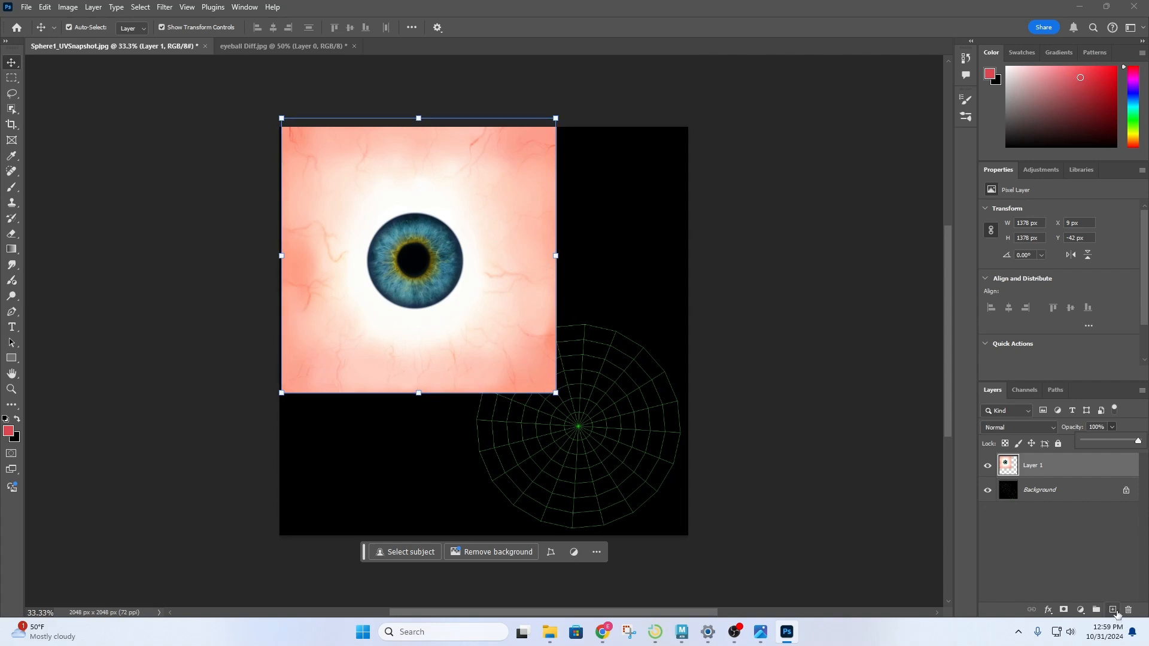
left_click(1113, 610)
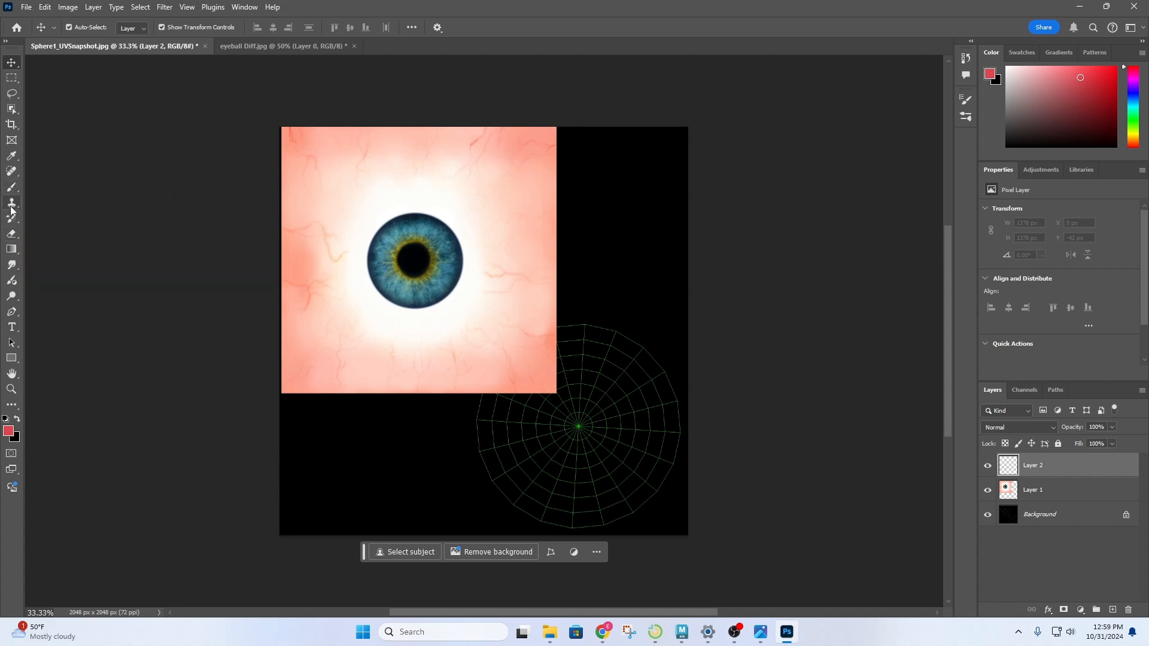
left_click(11, 187)
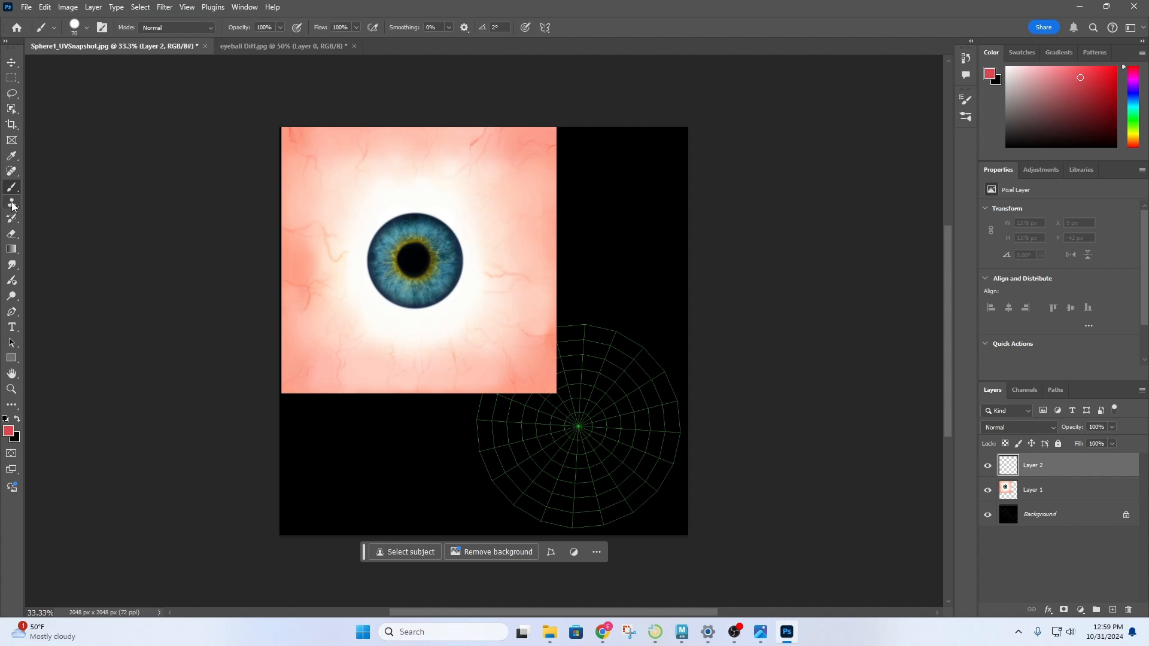
left_click(12, 206)
left_click(11, 221)
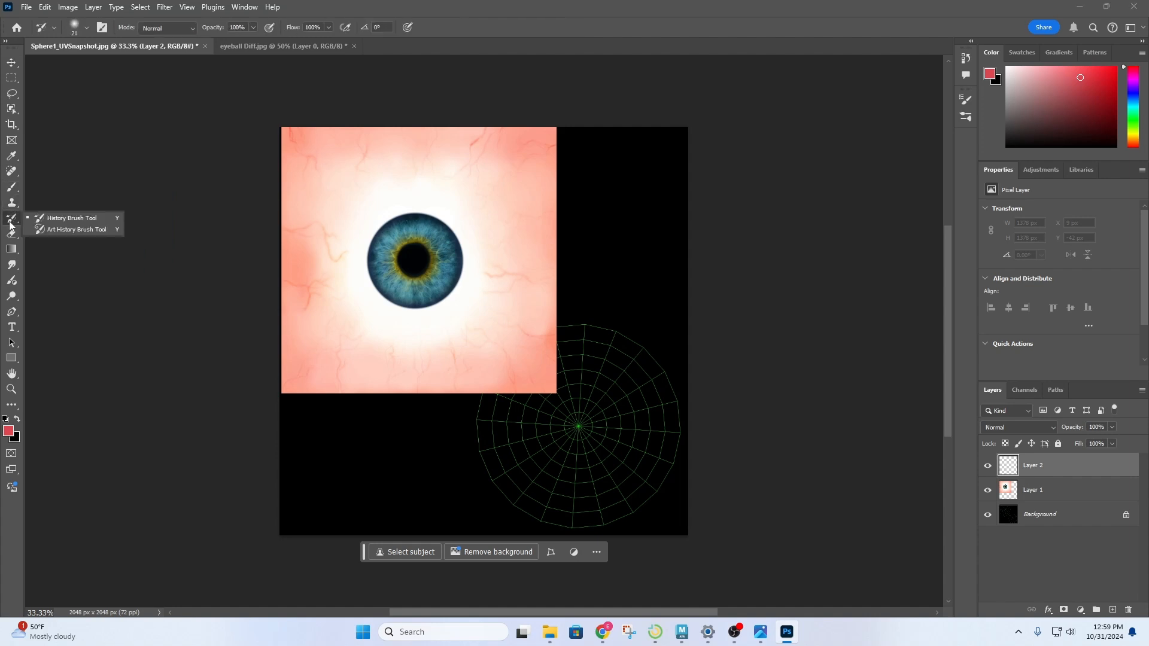
left_click(12, 233)
left_click(12, 171)
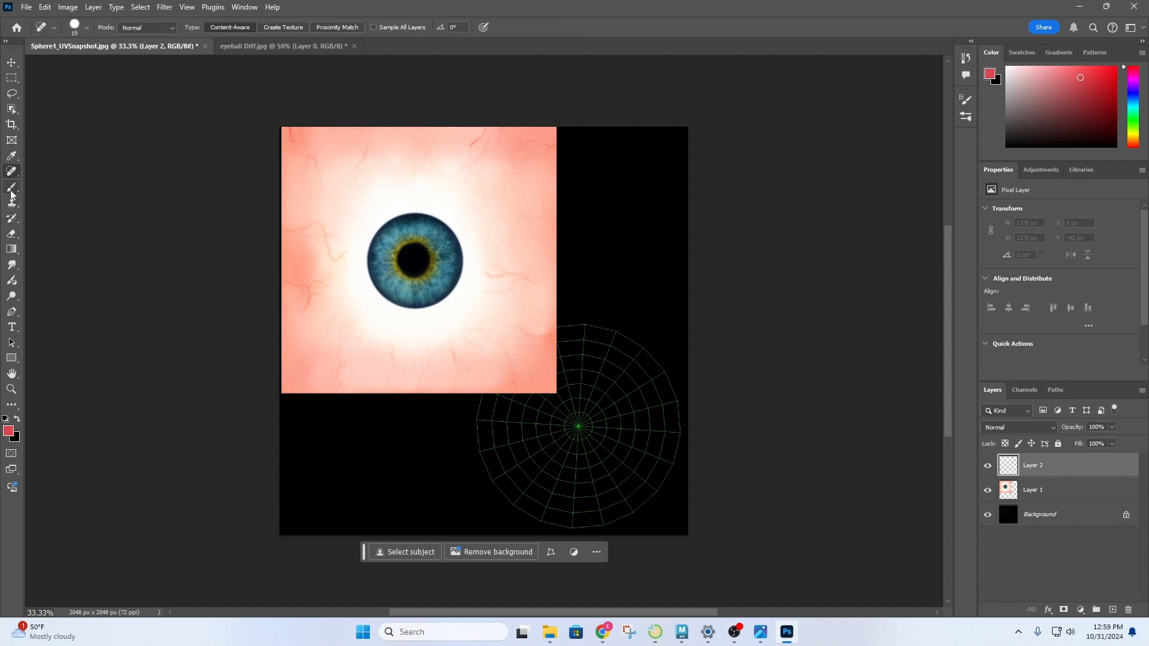
Sample a pale peach tone from the outer white of the eyeball image as the foreground color with the Eyedropper
left_click(11, 157)
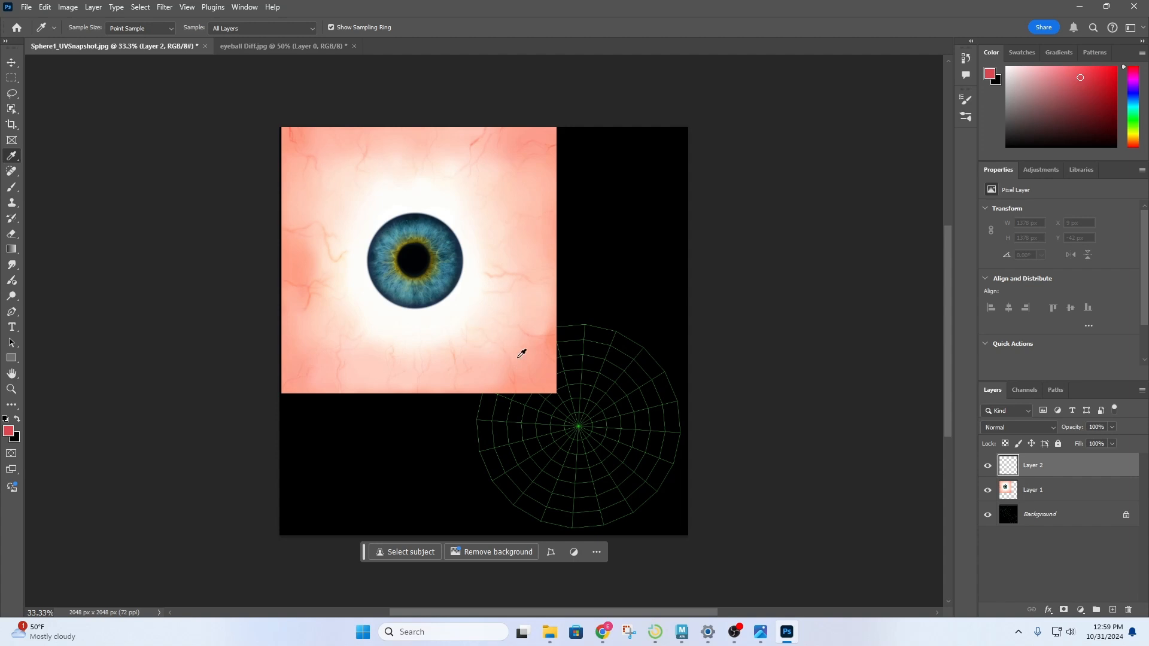
left_click(517, 348)
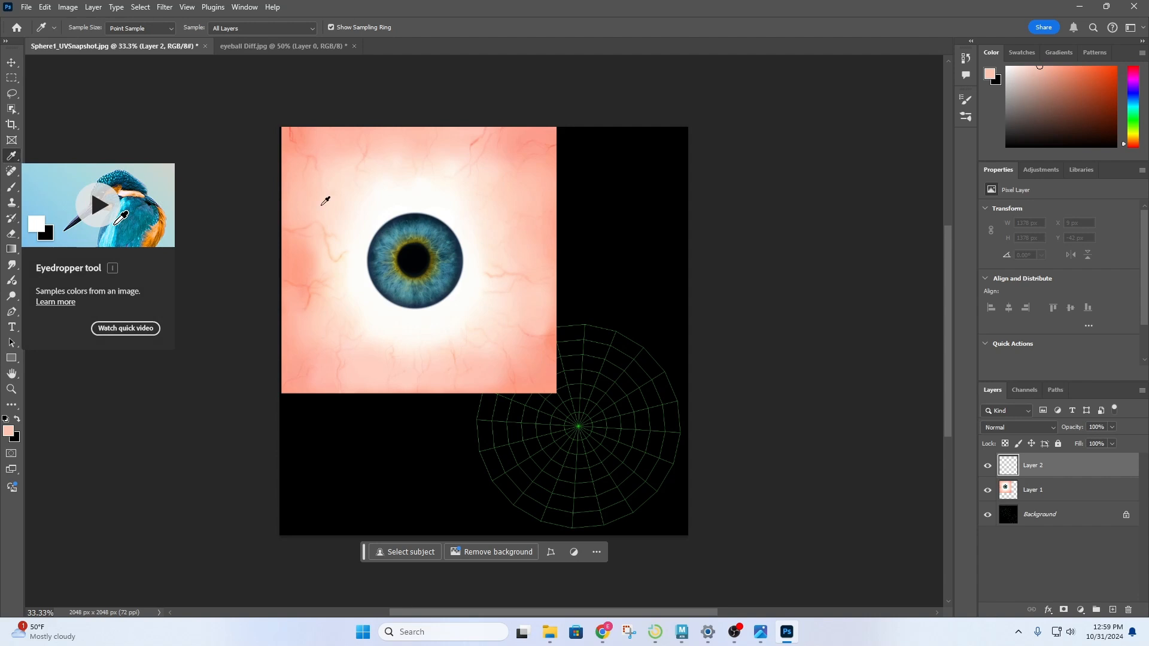
left_click(501, 315)
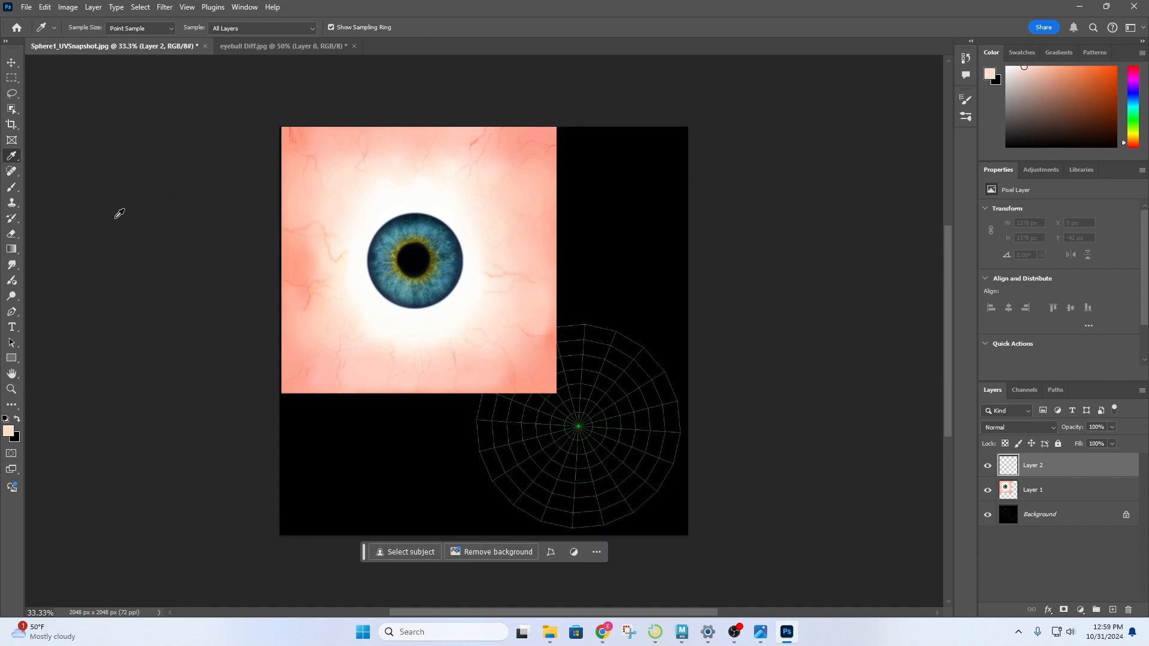
Fill the new empty layer with the sampled peach color using the Paint Bucket
left_click(9, 250)
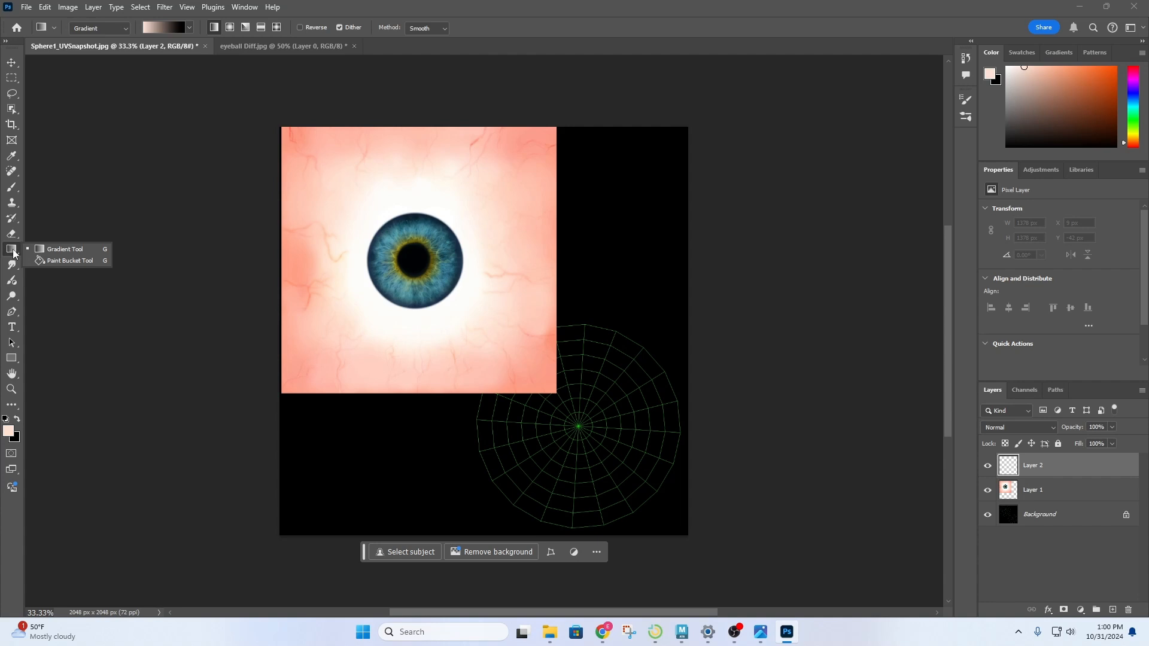
left_click(41, 261)
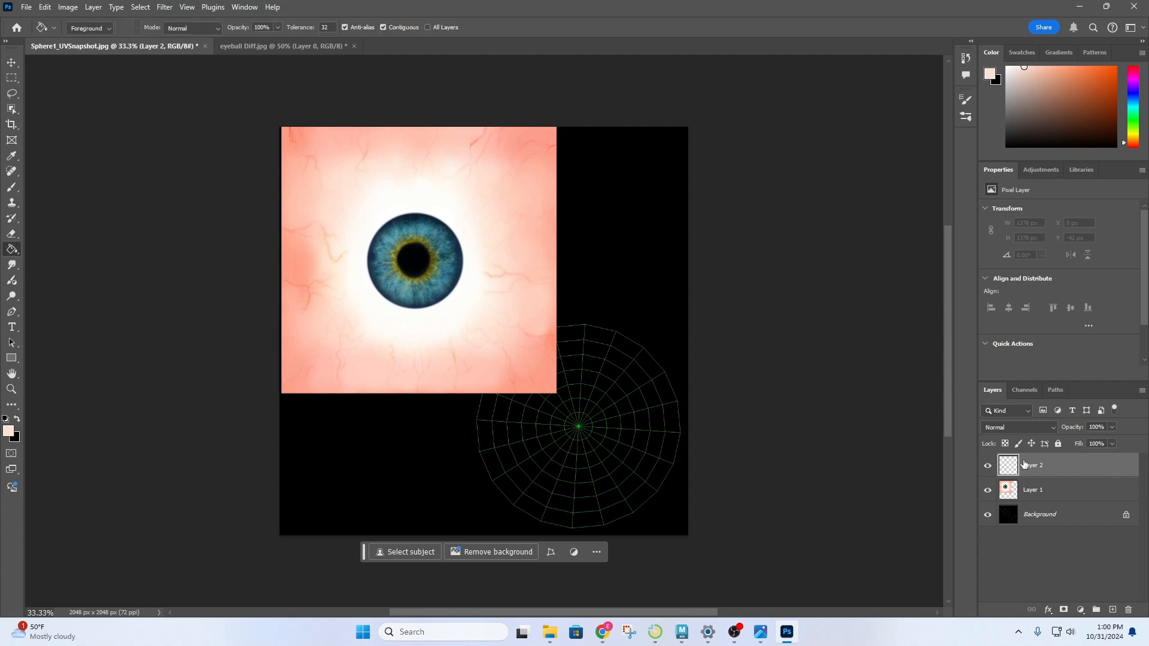
left_click(635, 286)
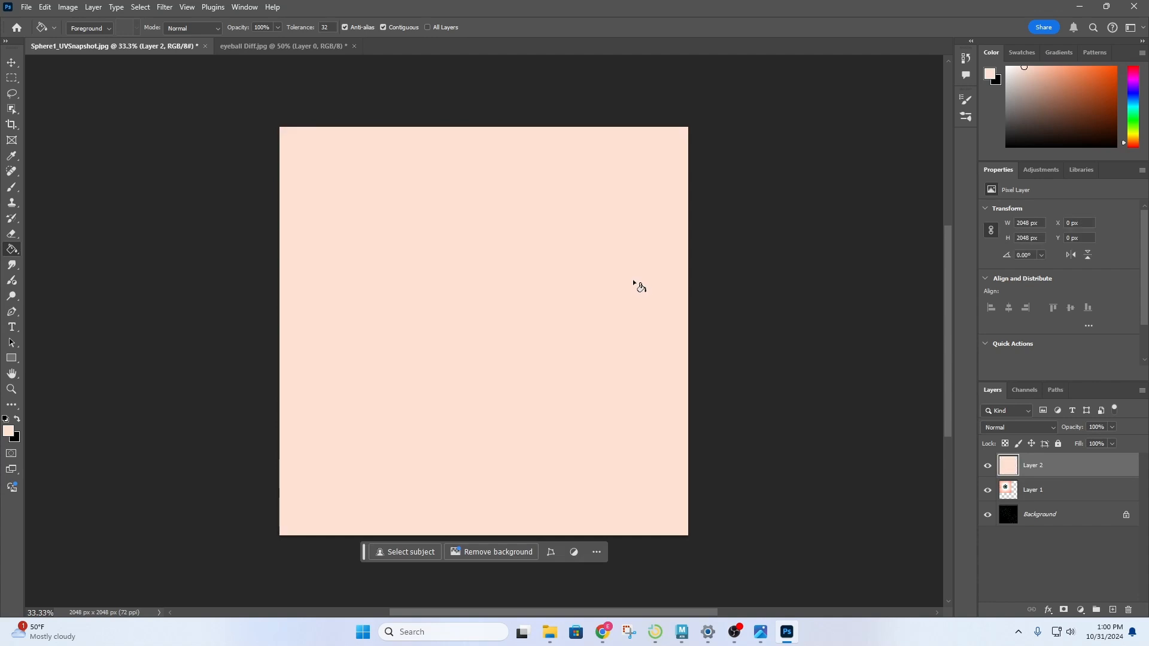
Move the peach fill layer below the eyeball layer in the layer stack
left_click(12, 62)
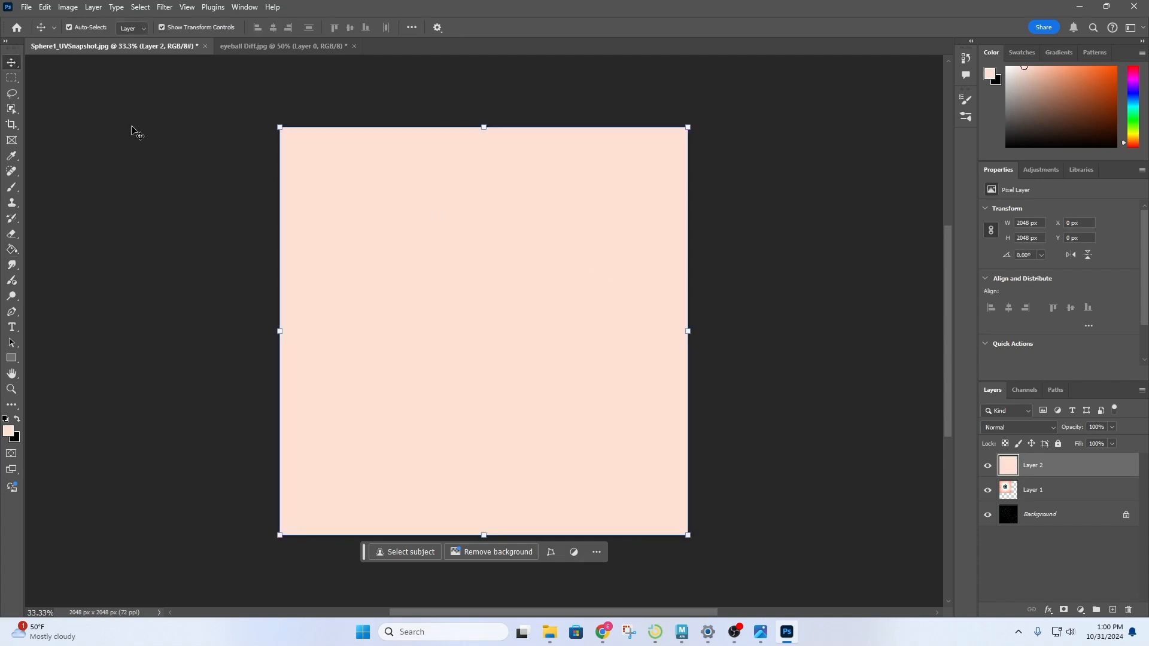
left_click_drag(1047, 465, 1047, 502)
left_click(411, 201)
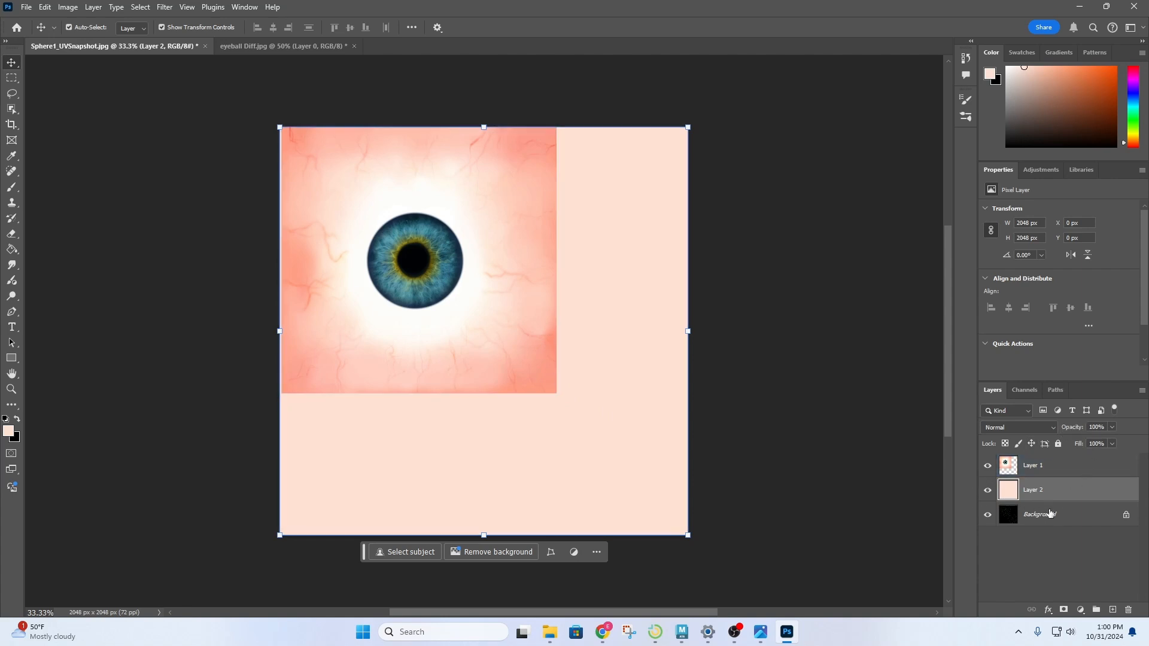
Unlock the Background layer and try the UV snapshot on top of the stack at 51% opacity before returning it to the bottom
left_click_drag(1010, 515, 1020, 473)
left_click(1126, 514)
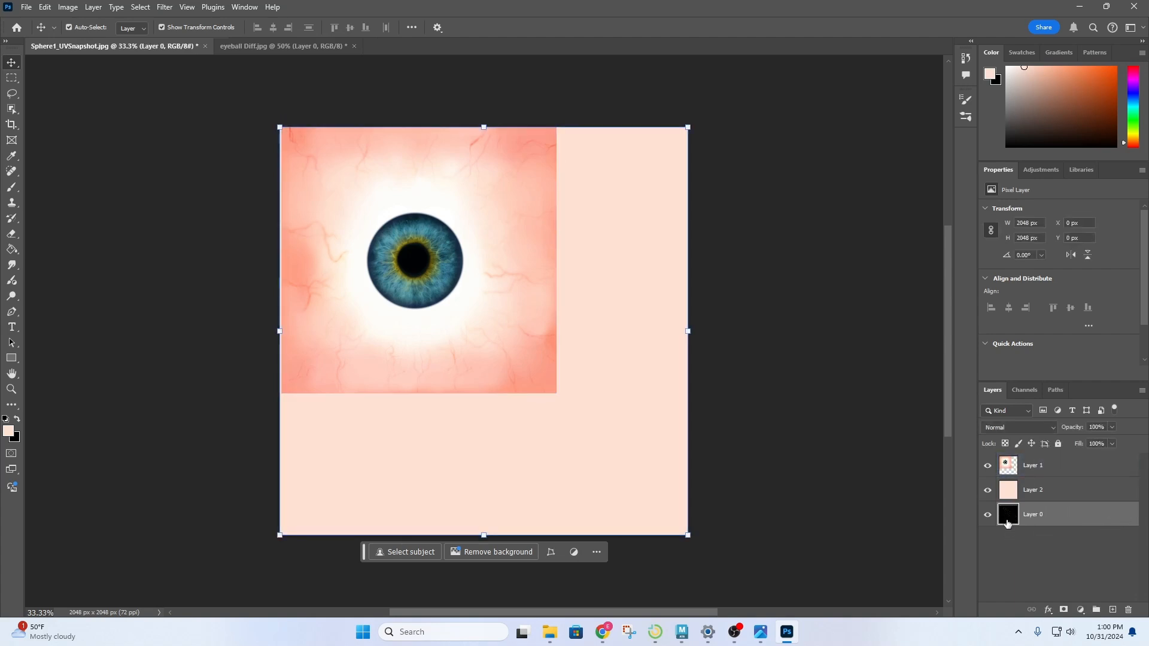
left_click_drag(1006, 524, 1015, 458)
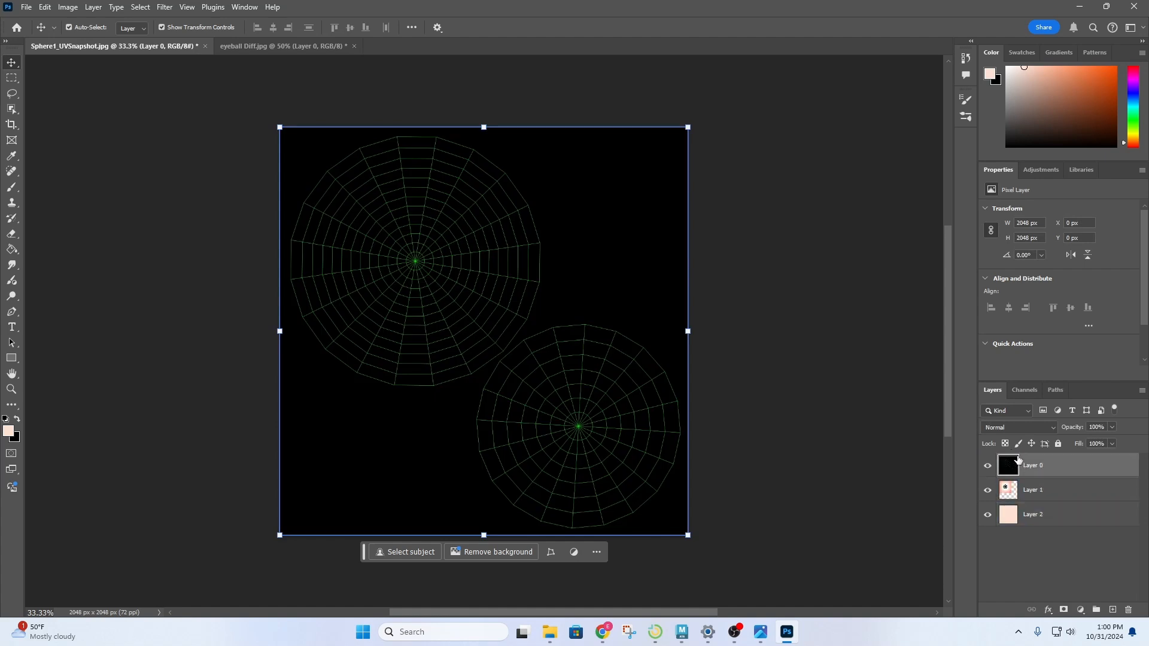
left_click(1112, 427)
mouse_move(1101, 438)
left_mouse_down()
mouse_move(1075, 438)
mouse_move(1085, 440)
left_mouse_up()
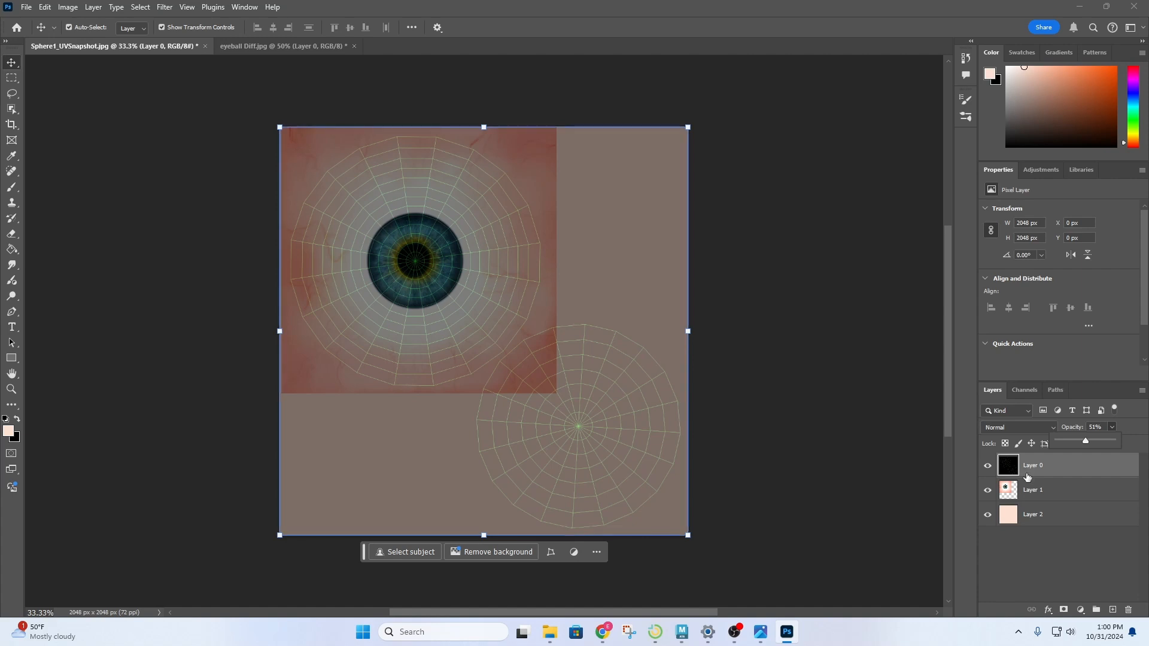
left_click_drag(1011, 472, 1014, 527)
Add a layer mask to the eyeball layer and brush black over the image corner that overlaps the smaller UV shell
left_click(1015, 492)
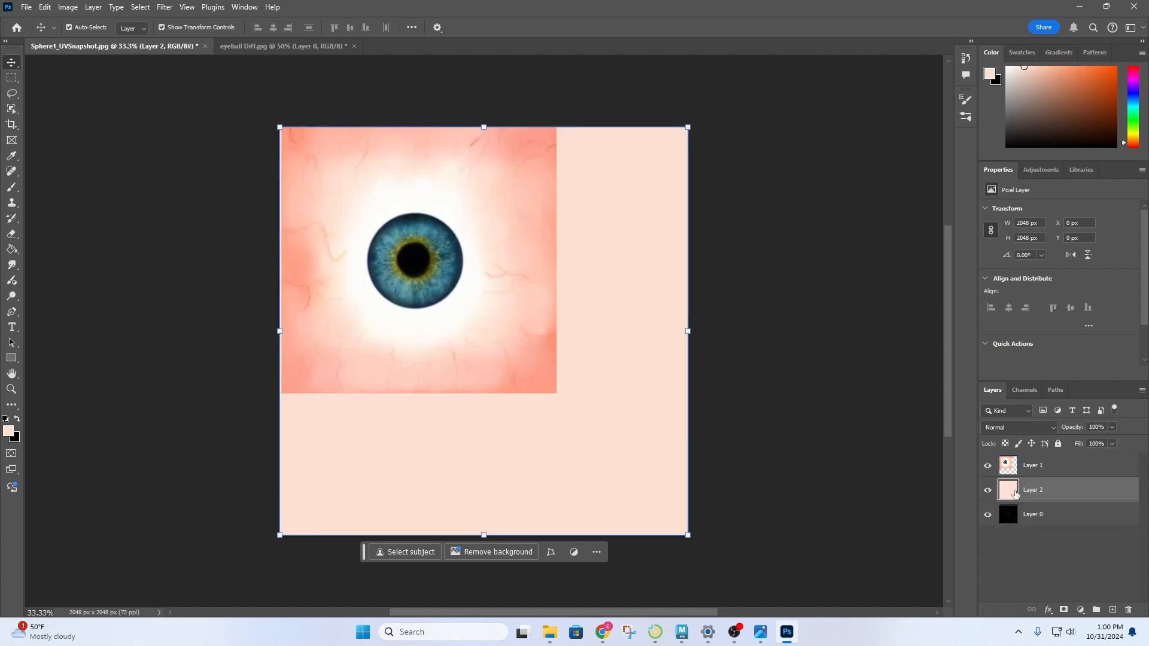
left_click(1015, 470)
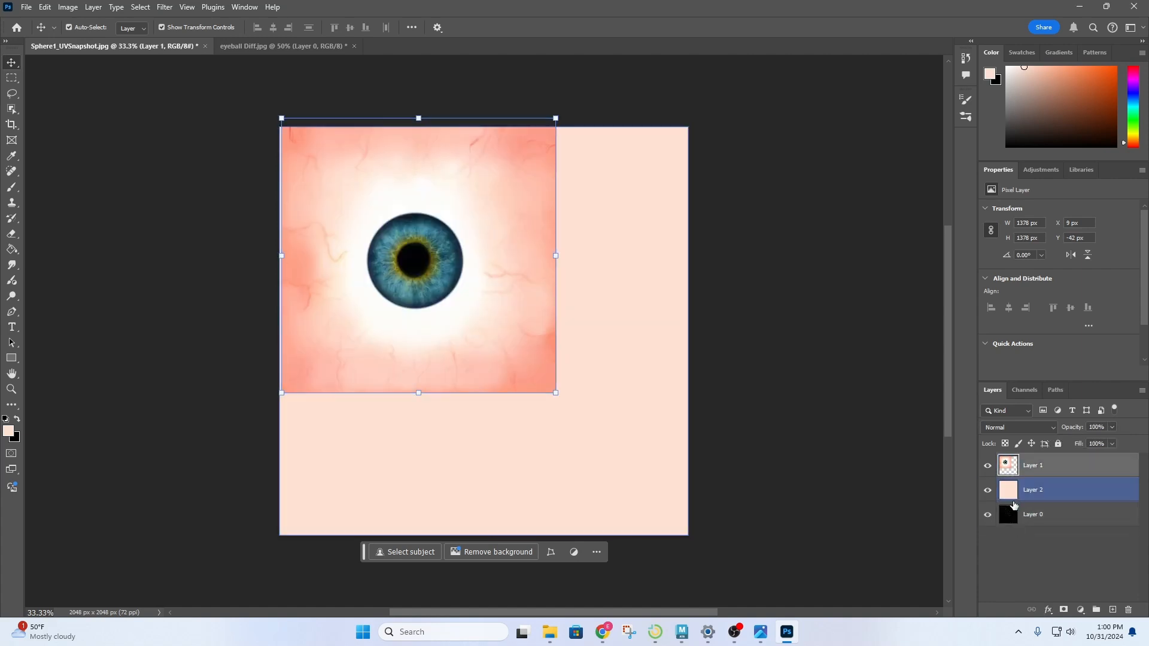
left_click(1015, 493)
left_click(1019, 472)
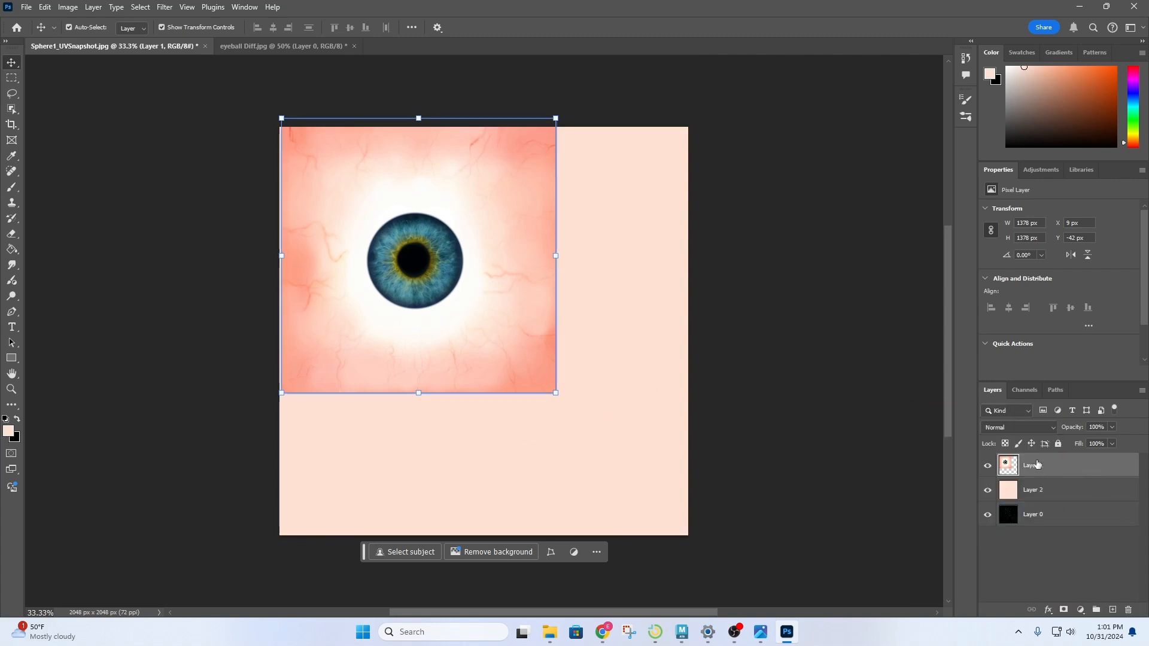
left_click(1063, 609)
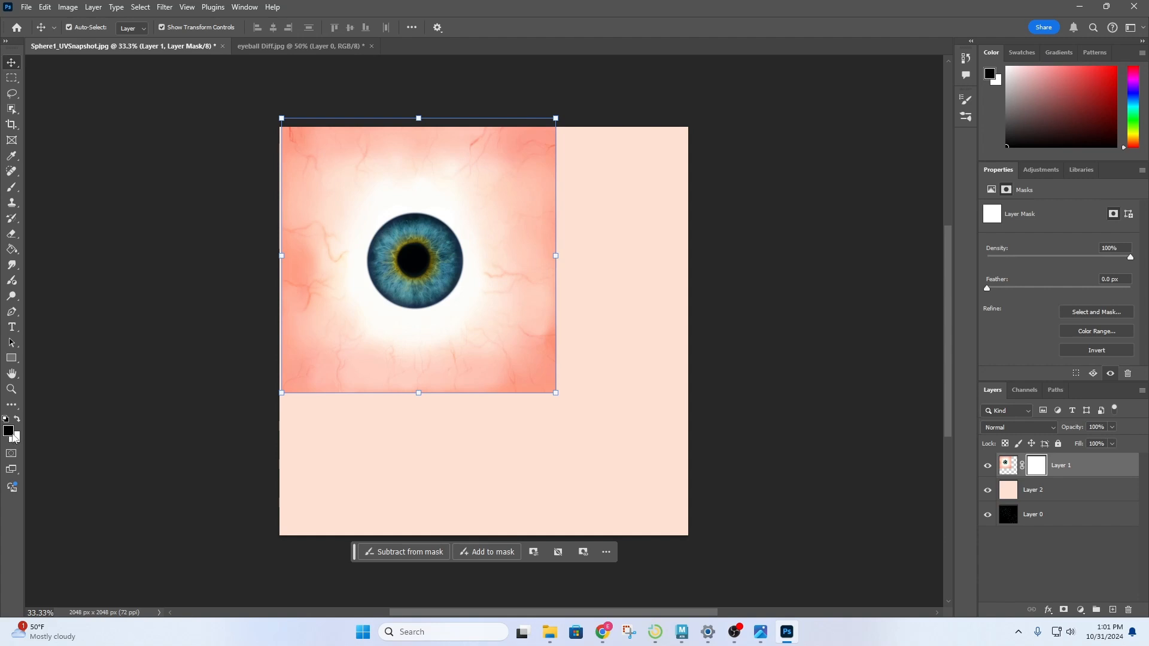
left_click(11, 186)
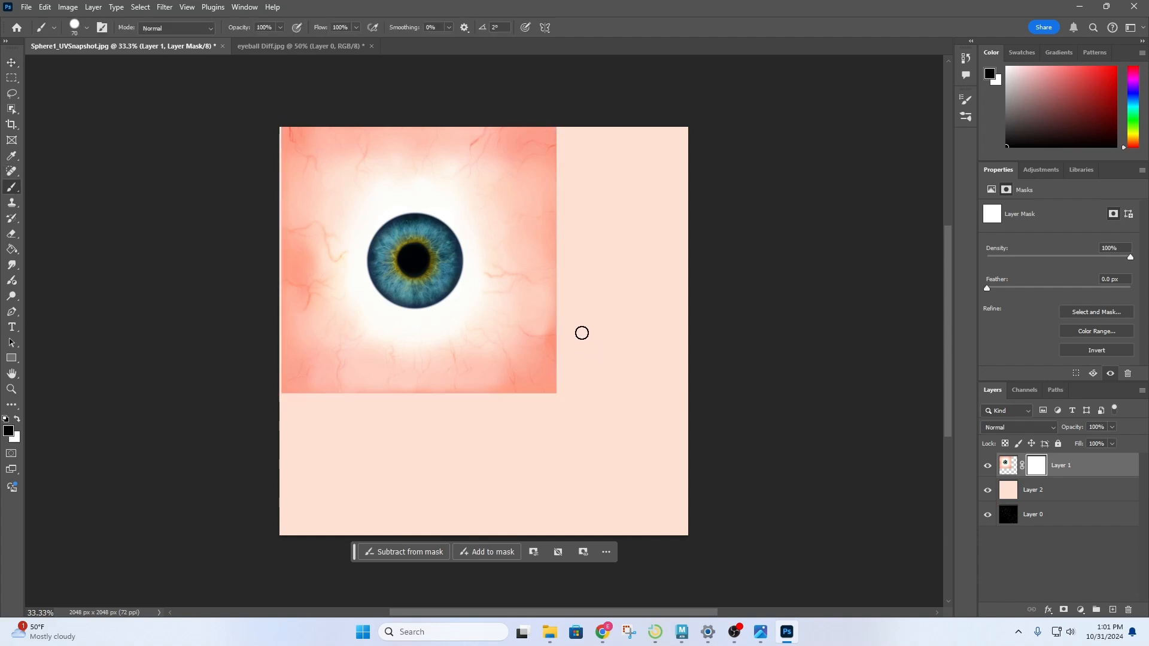
mouse_move(582, 331)
left_mouse_down()
mouse_move(503, 377)
mouse_move(584, 318)
mouse_move(583, 351)
mouse_move(562, 351)
left_mouse_up()
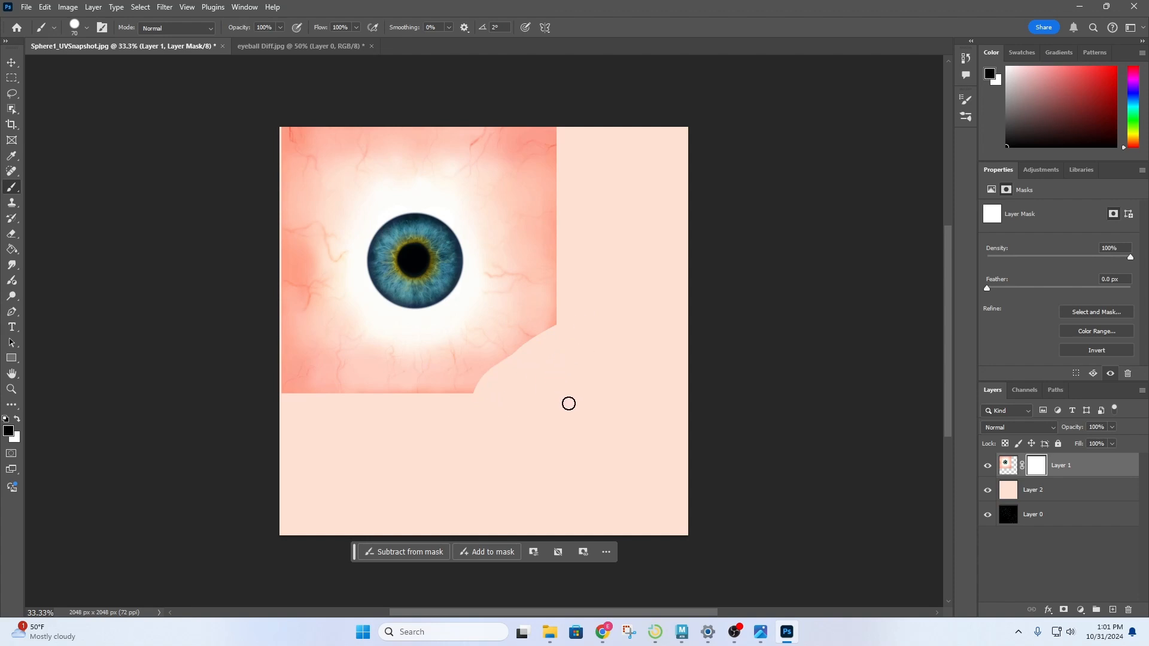
Lower the eyeball layer's opacity to 42% and the peach fill layer's opacity to 10%
left_click(1008, 467)
left_click(1109, 428)
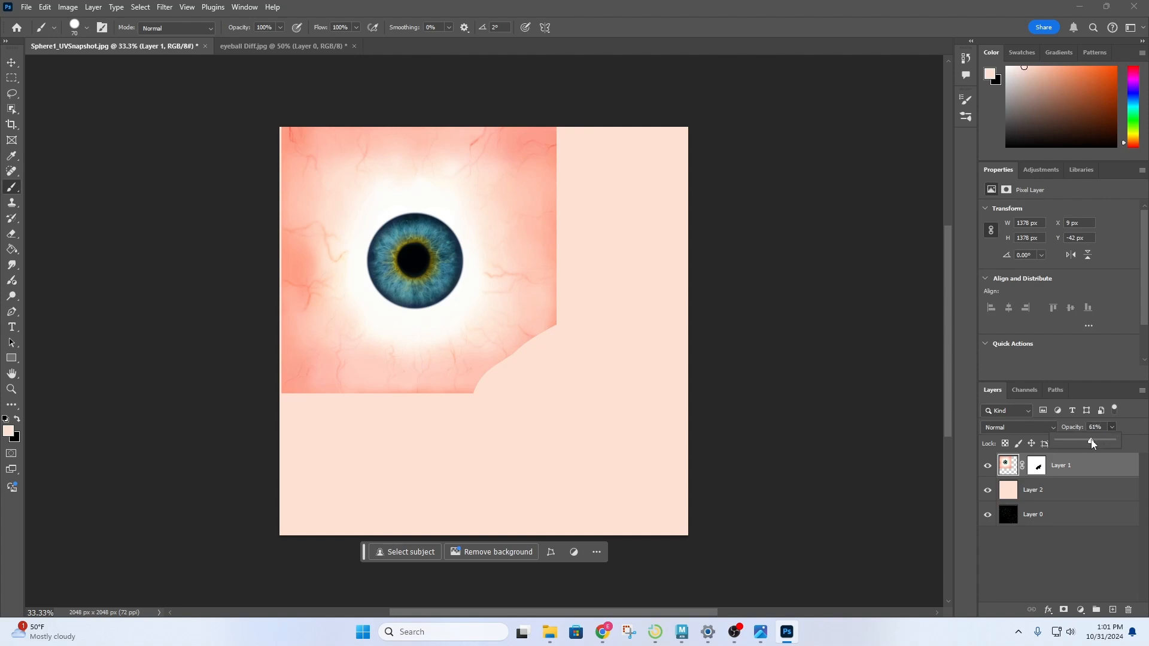
left_click(1010, 491)
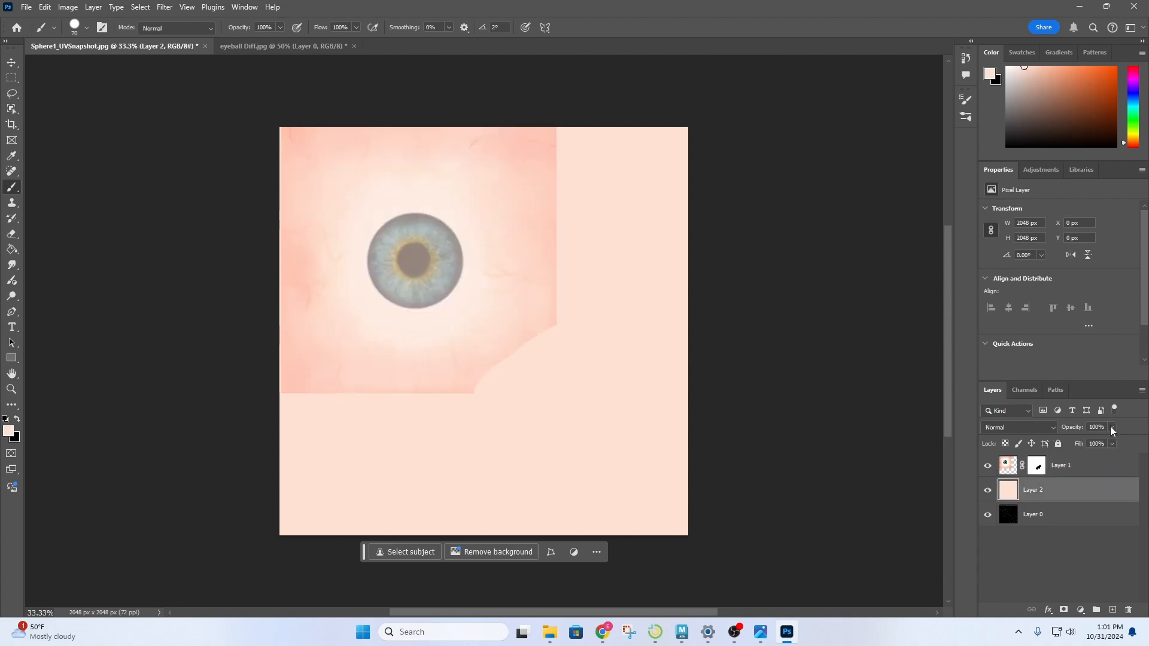
left_click(1111, 427)
left_click(1081, 442)
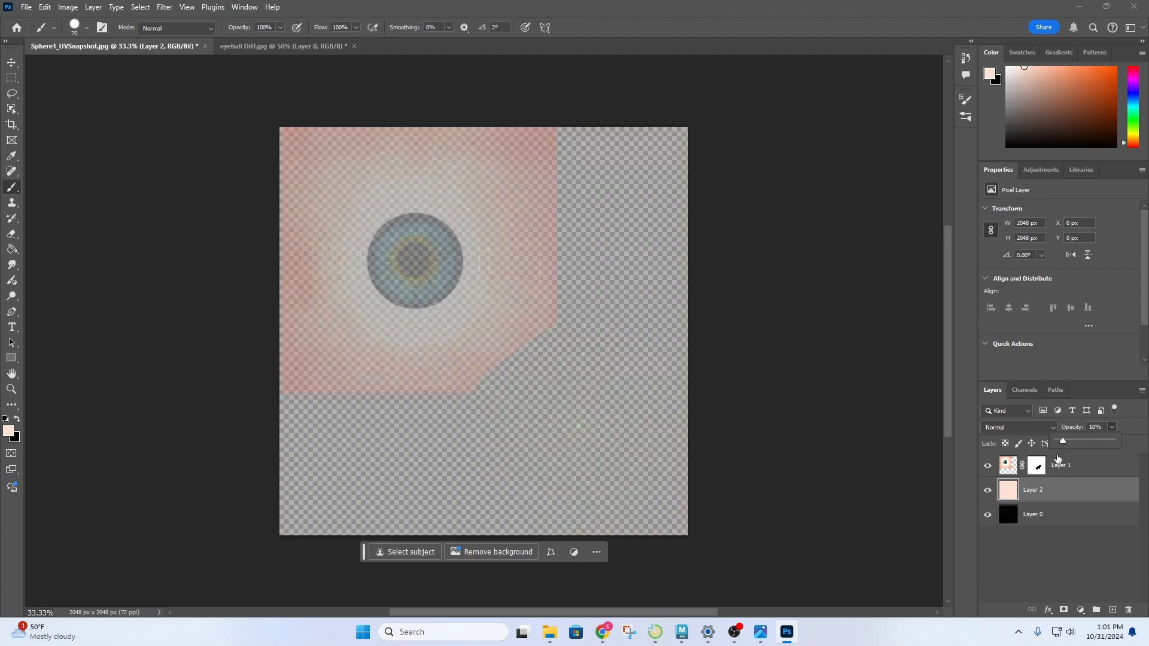
Reduce the eyeball layer's opacity to 21% and raise the UV snapshot layer's opacity to 100%
left_click(1011, 470)
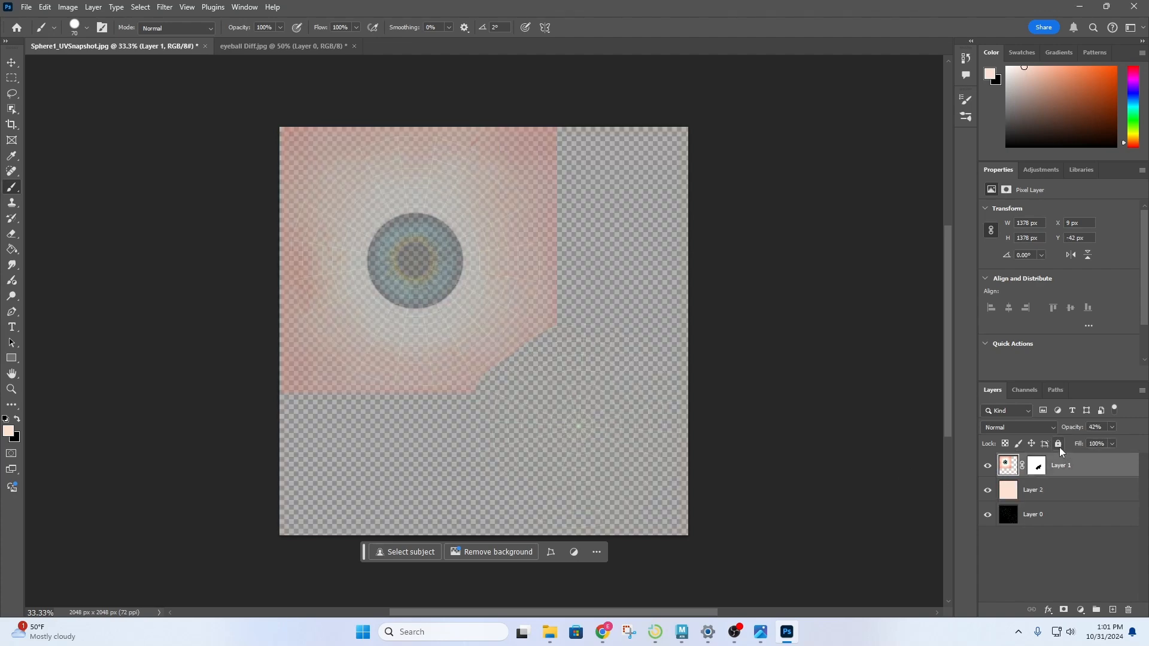
left_click_drag(1096, 440, 1132, 447)
left_click(1013, 518)
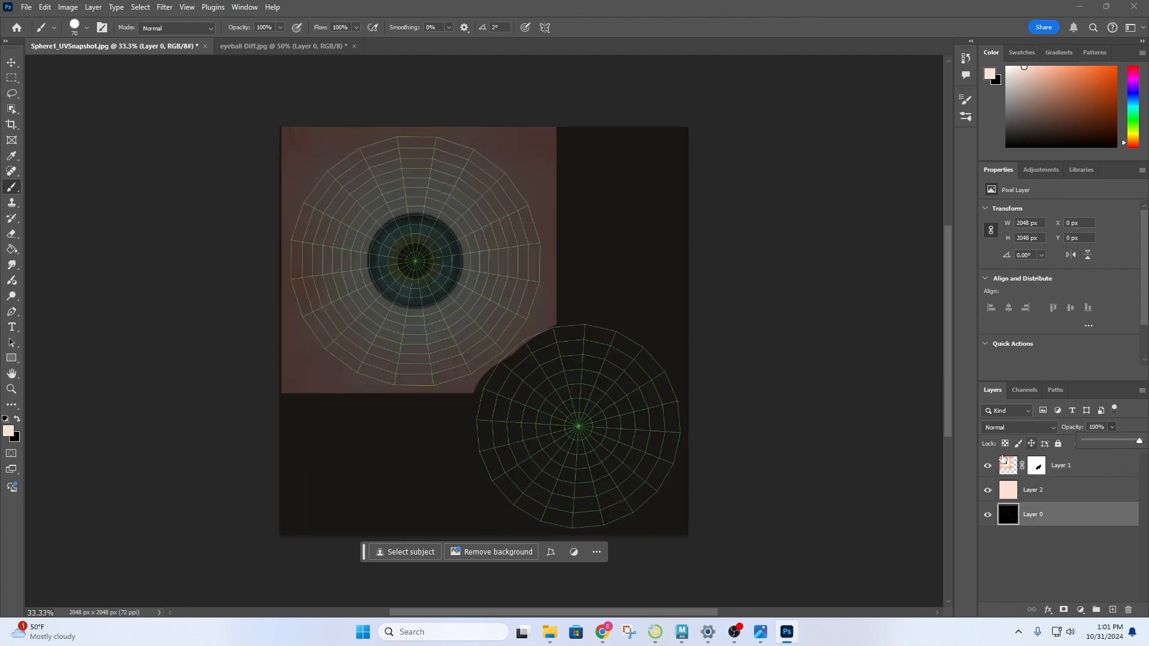
Brush more black onto the eyeball layer's mask along the edge between the two UV shells
left_click(1010, 467)
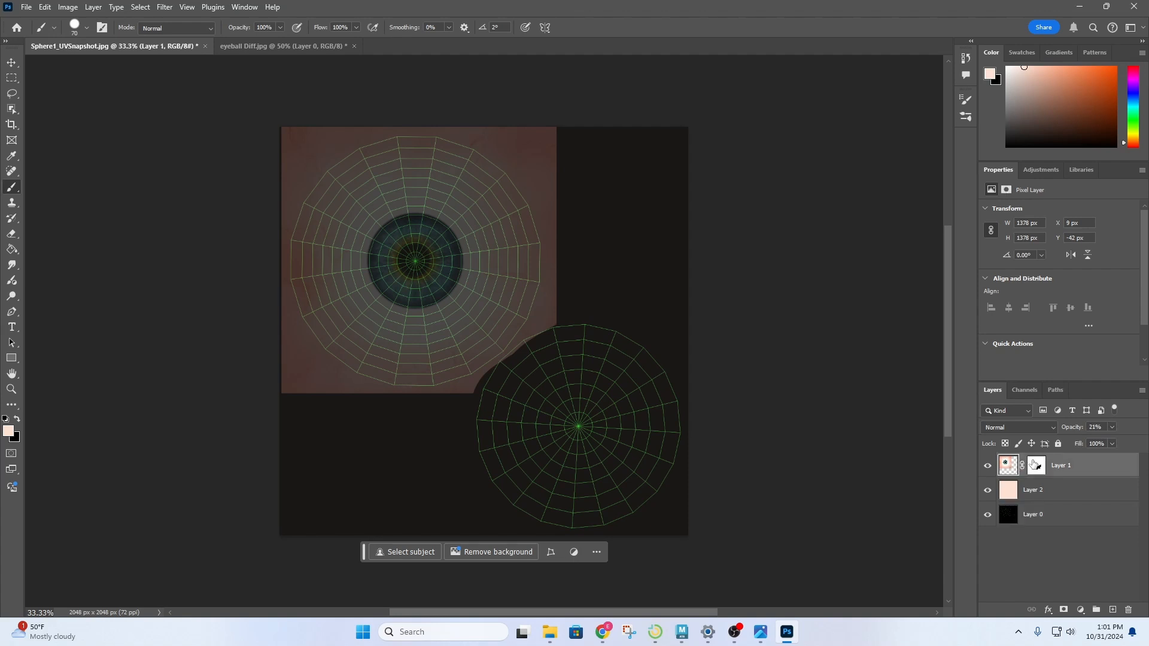
left_click(1036, 465)
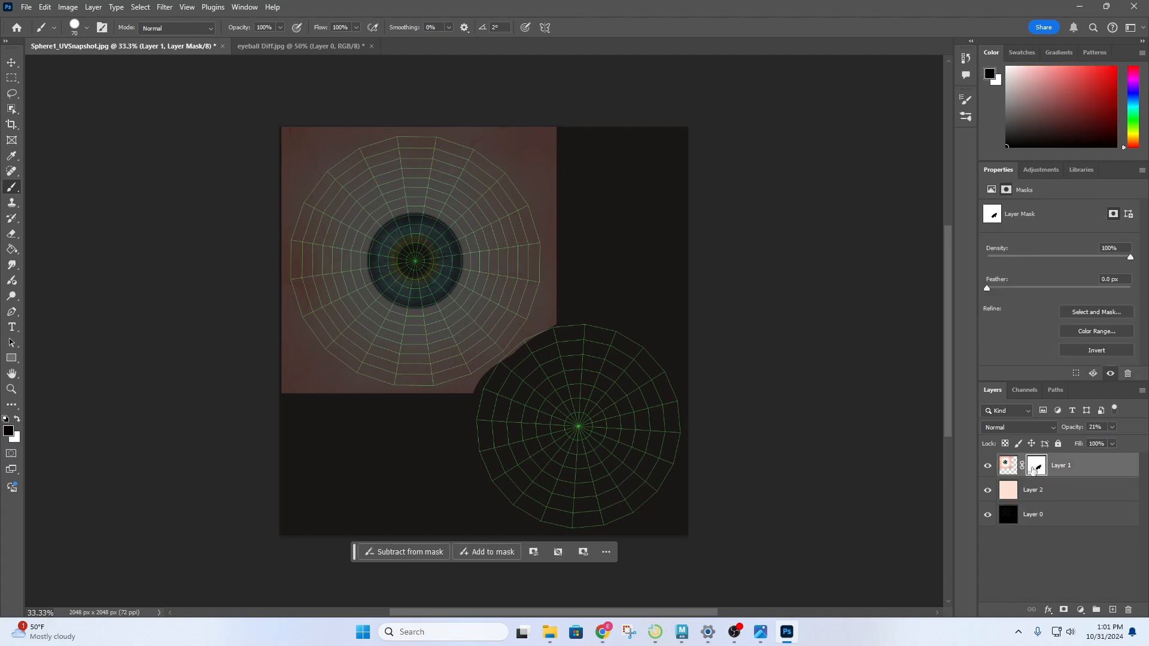
mouse_move(575, 294)
left_mouse_down()
mouse_move(554, 331)
mouse_move(505, 361)
mouse_move(564, 319)
mouse_move(459, 400)
mouse_move(557, 328)
mouse_move(516, 371)
left_mouse_up()
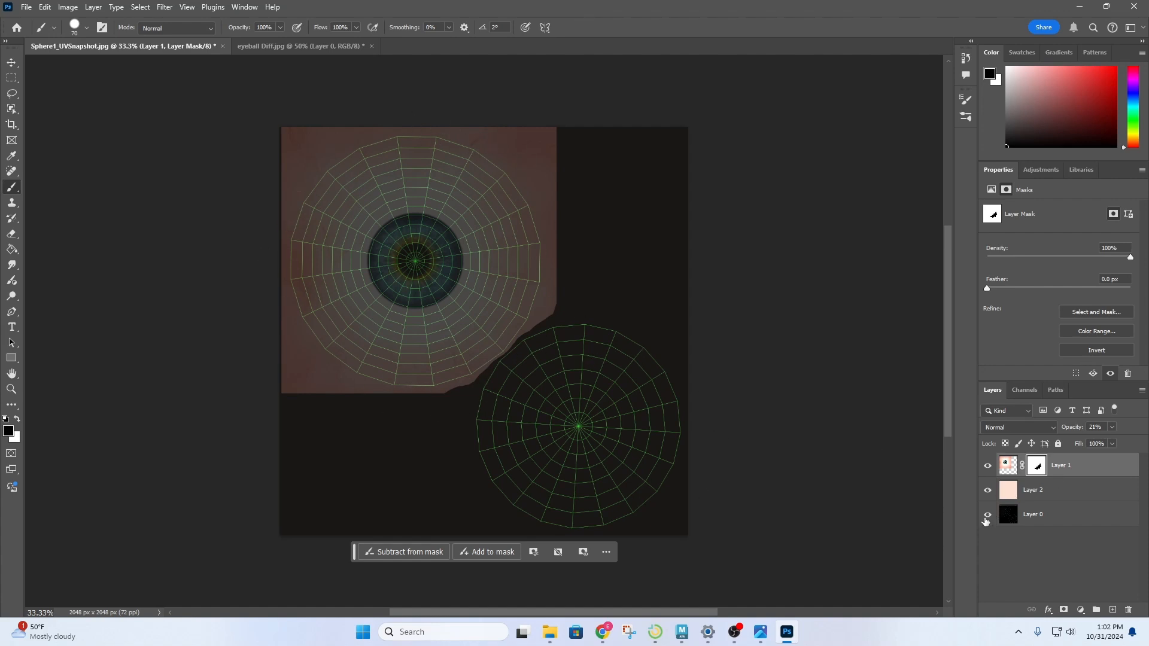
Restore both the eyeball layer and the peach fill layer to 100% opacity and switch to the Move tool
left_click(1009, 491)
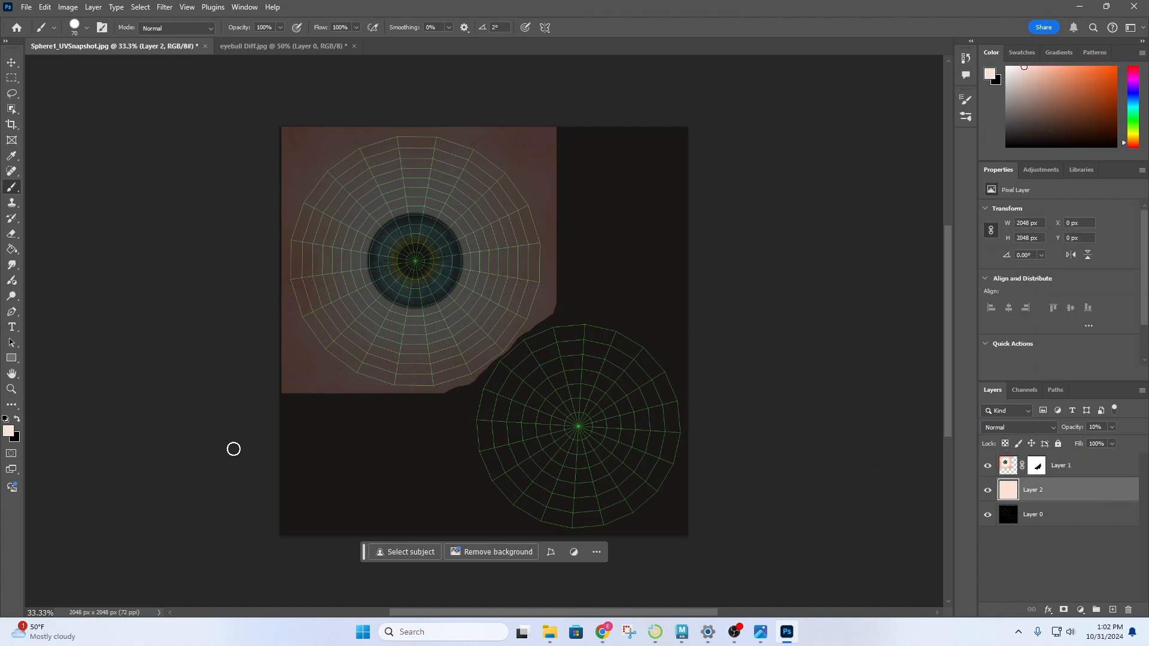
left_click(1008, 523)
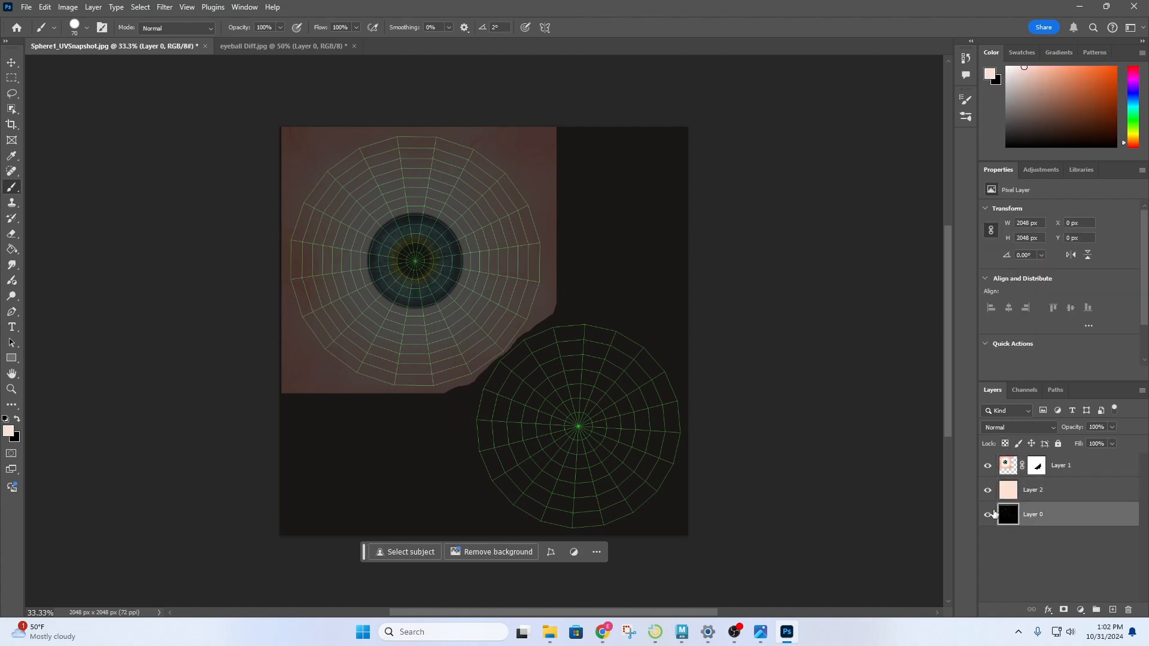
left_click(1004, 468)
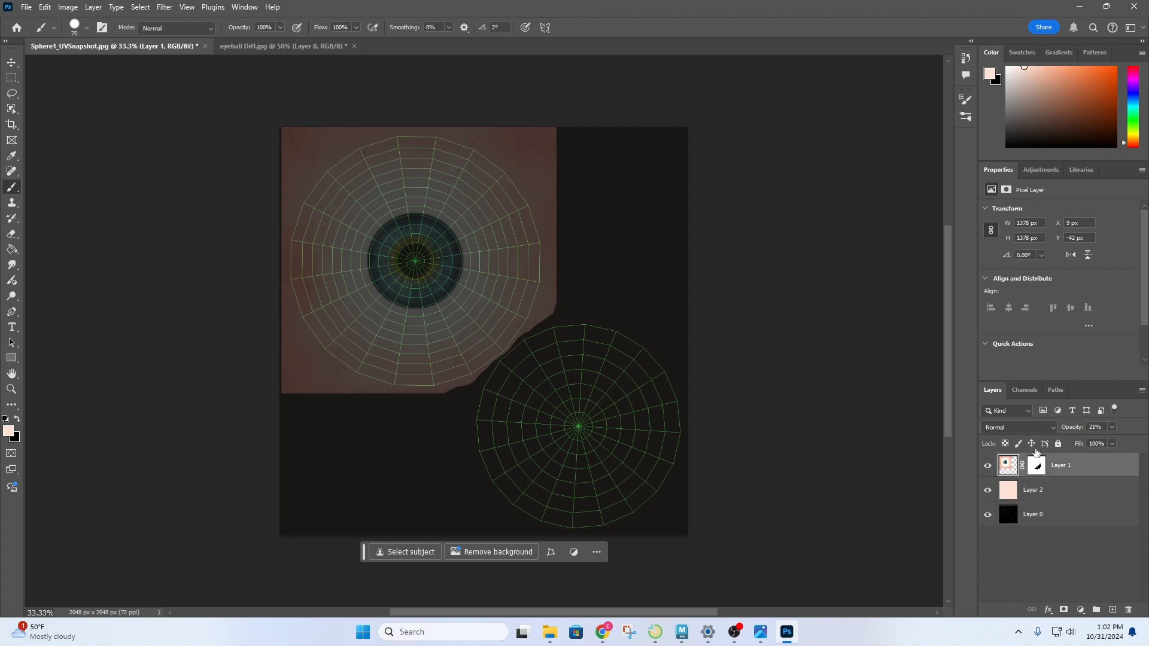
left_click_drag(1096, 443, 1090, 443)
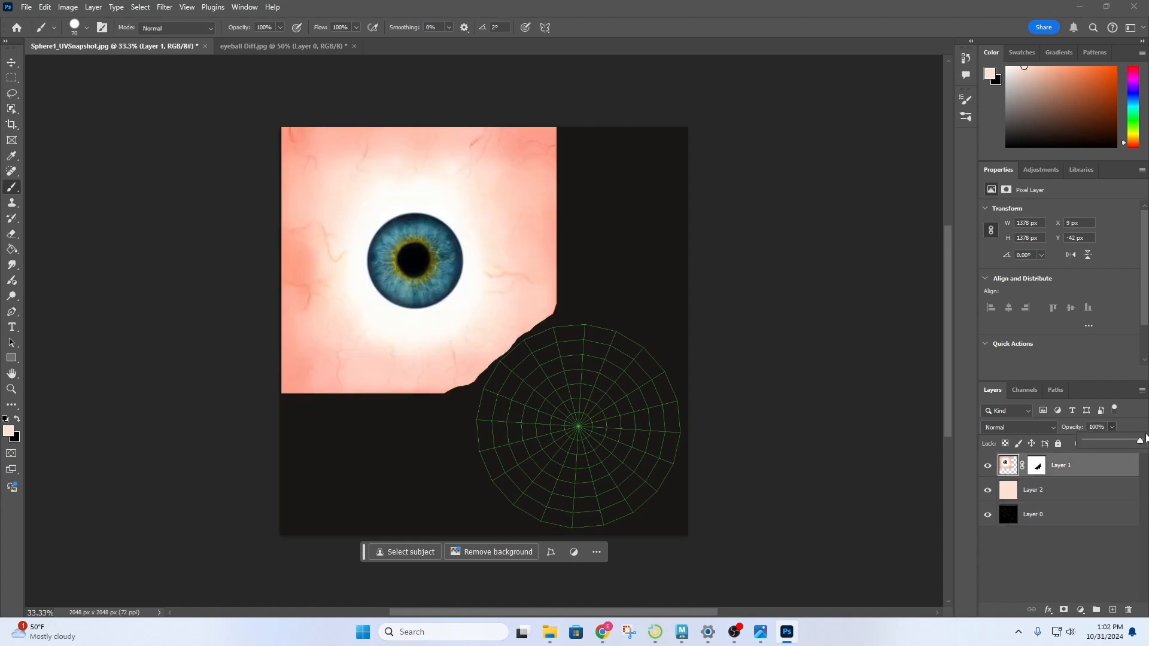
left_click(1017, 495)
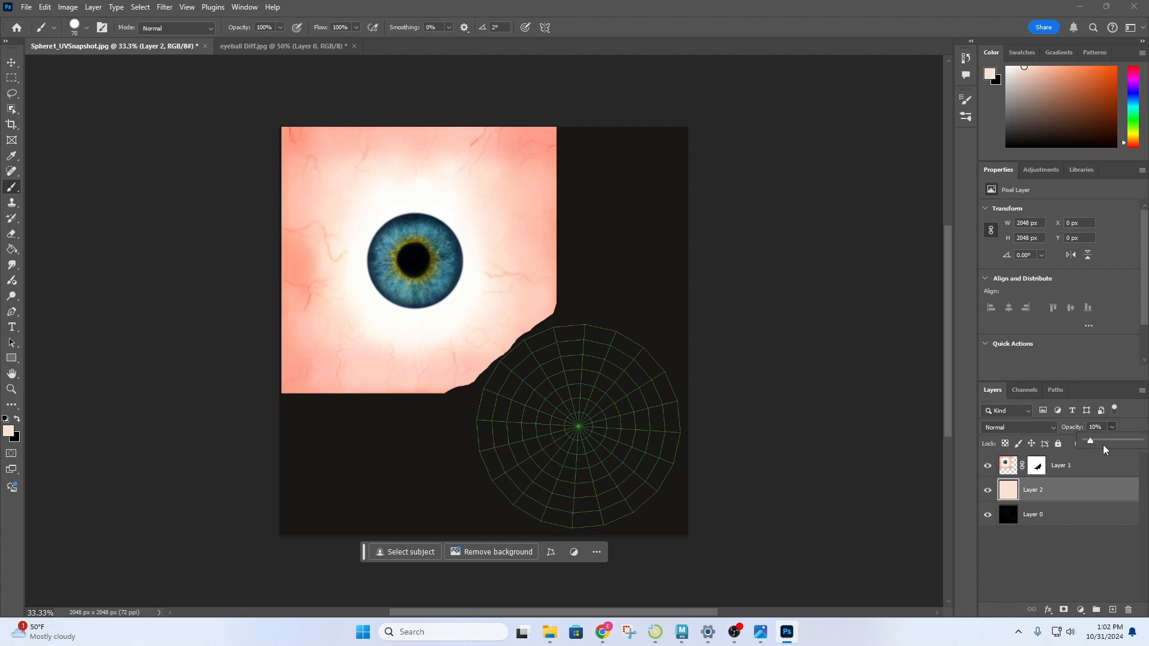
left_click_drag(1089, 443, 1141, 442)
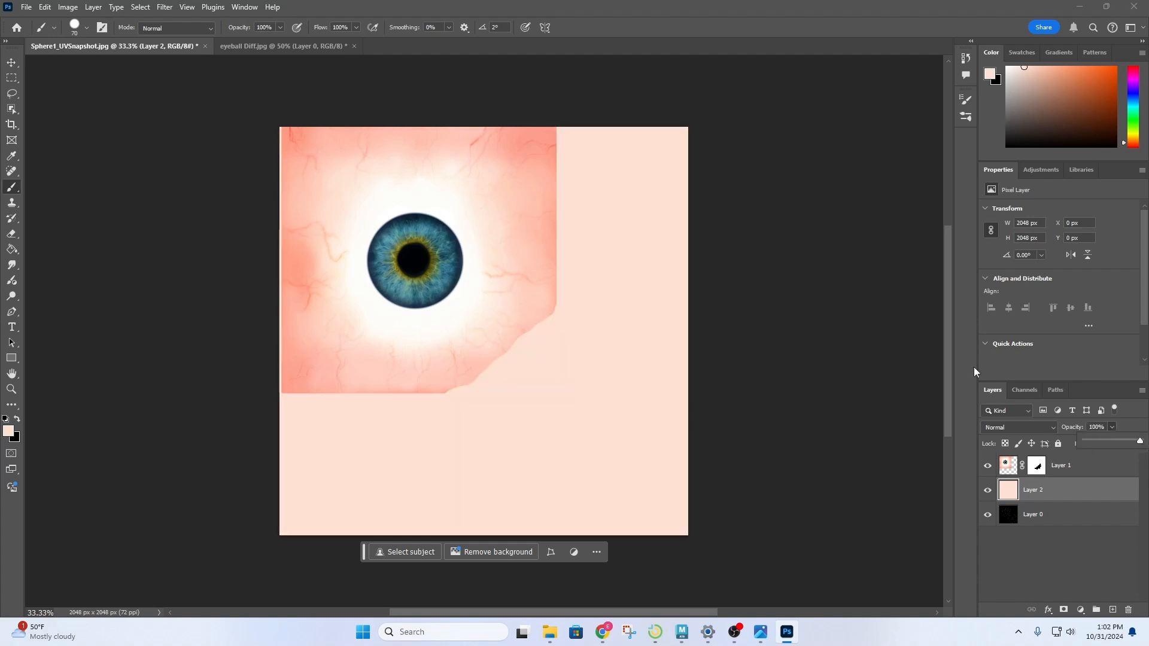
left_click(11, 63)
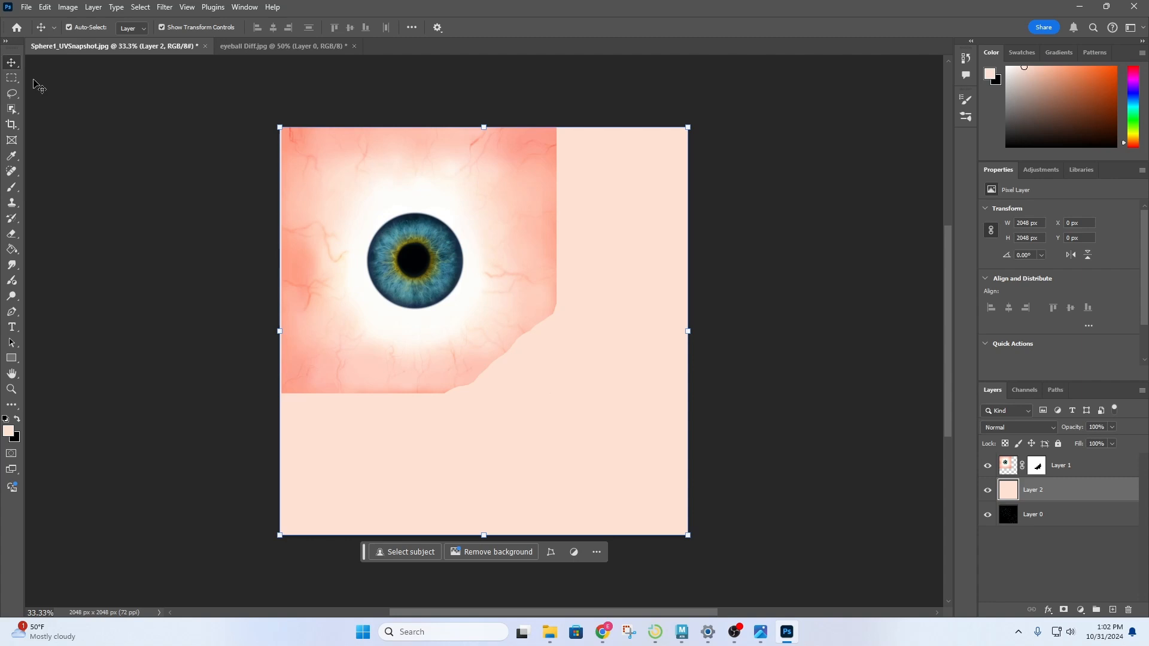
Save the layered texture as a Photoshop file named Sphere_Diffuse.psd in the project's images folder
left_click(26, 8)
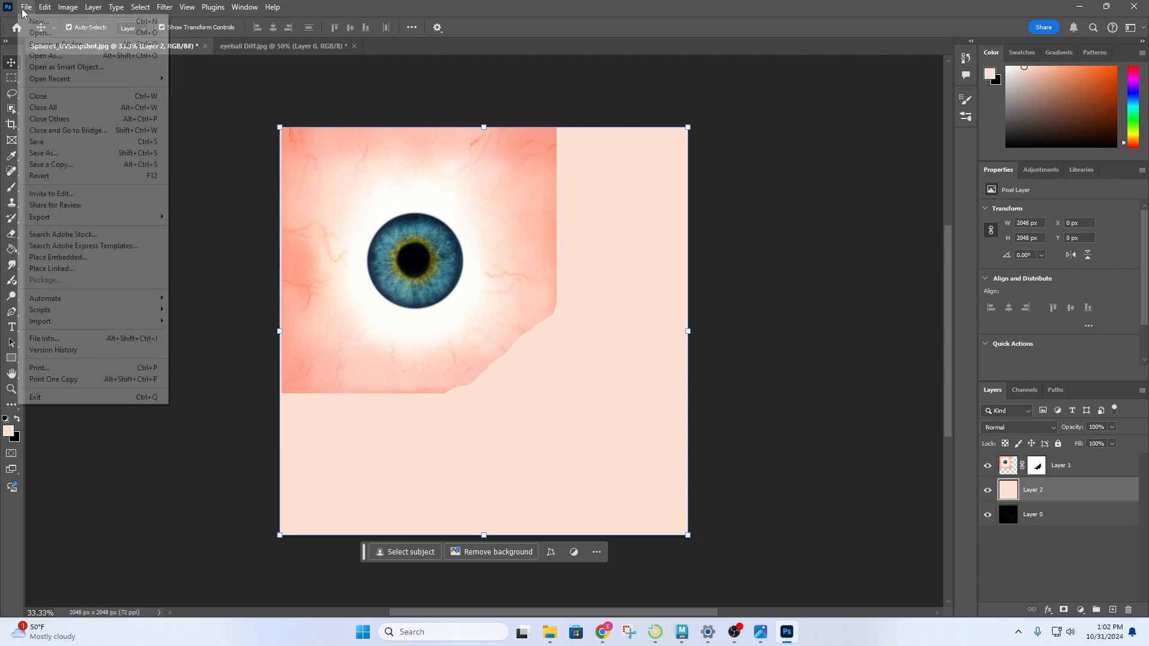
left_click(63, 157)
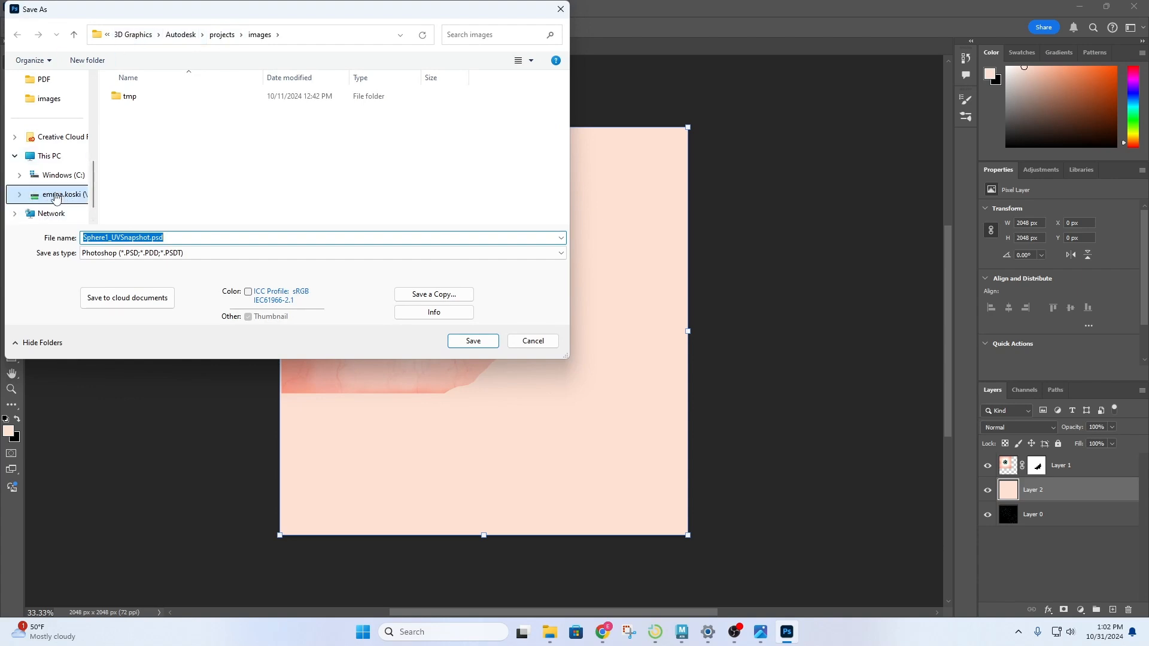
left_click(170, 237)
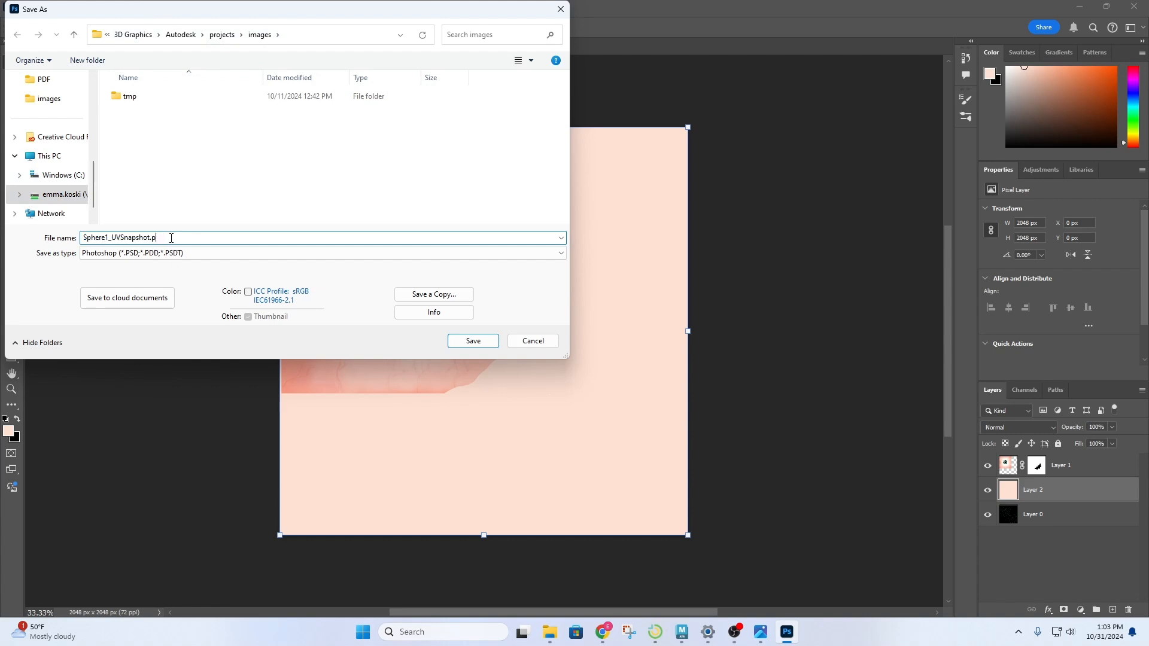
key("BackSpace")
key("BackSpace")
key("BackSpace")
key("BackSpace")
key("BackSpace")
key("BackSpace")
key("BackSpace")
key("BackSpace")
key("BackSpace")
key("BackSpace")
key("BackSpace")
key("BackSpace")
key("BackSpace")
key("BackSpace")
key("BackSpace")
key("BackSpace")
key("BackSpace")
key("BackSpace")
key("BackSpace")
key("BackSpace")
type("Sph")
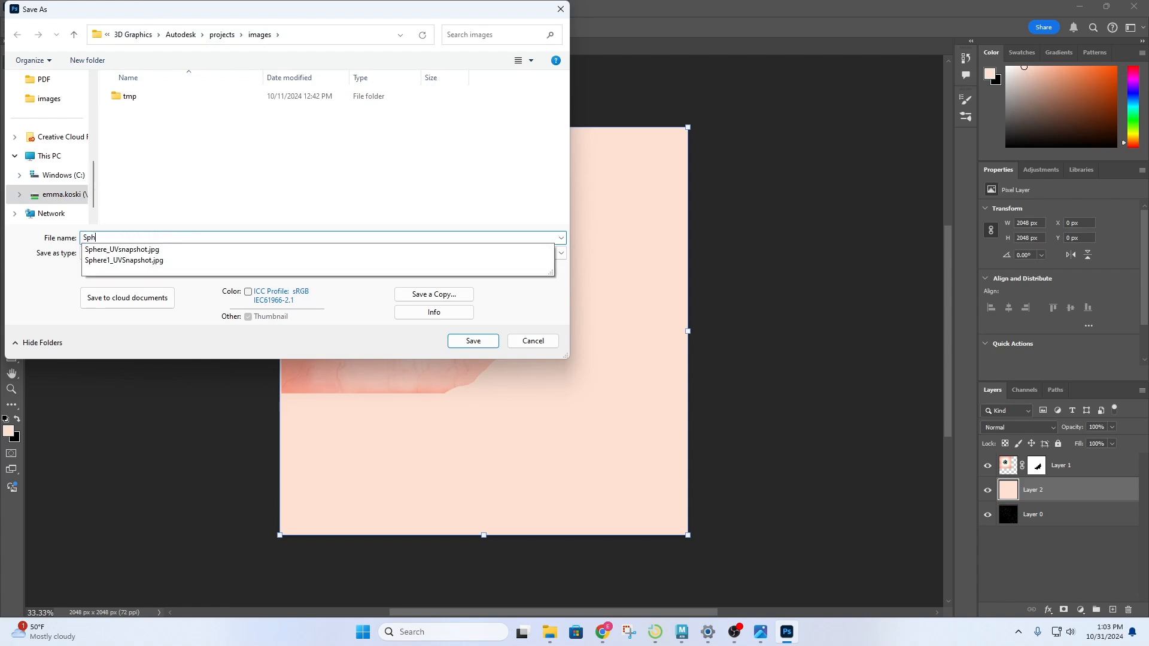
type("ere_Diffuse")
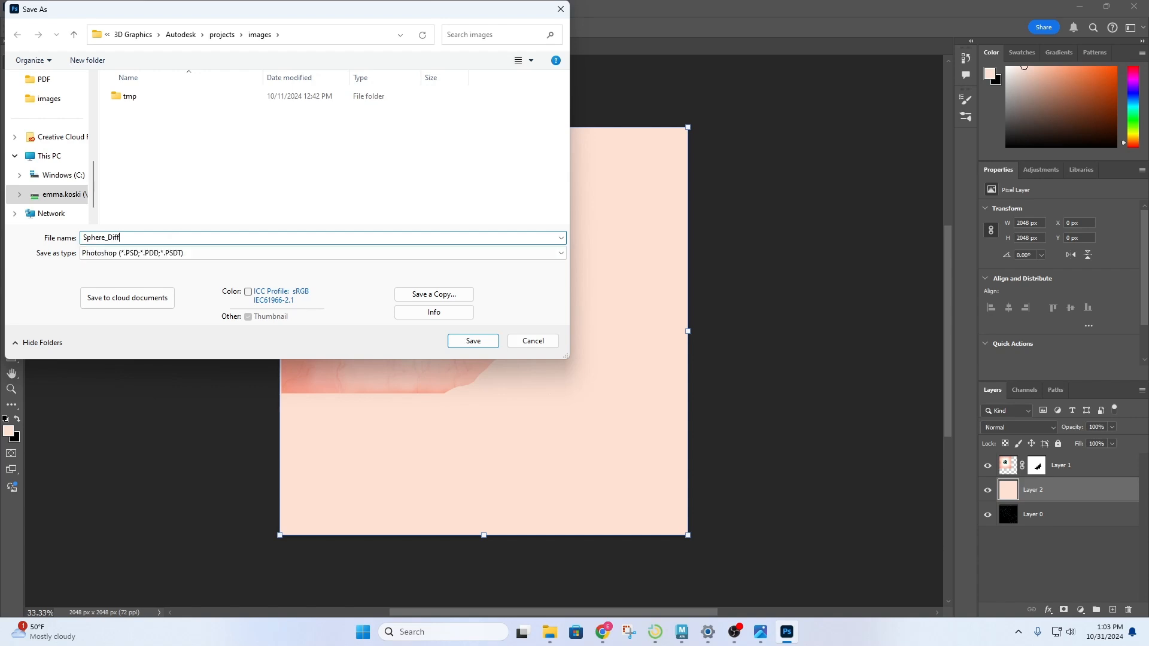
left_click(473, 340)
left_click(427, 132)
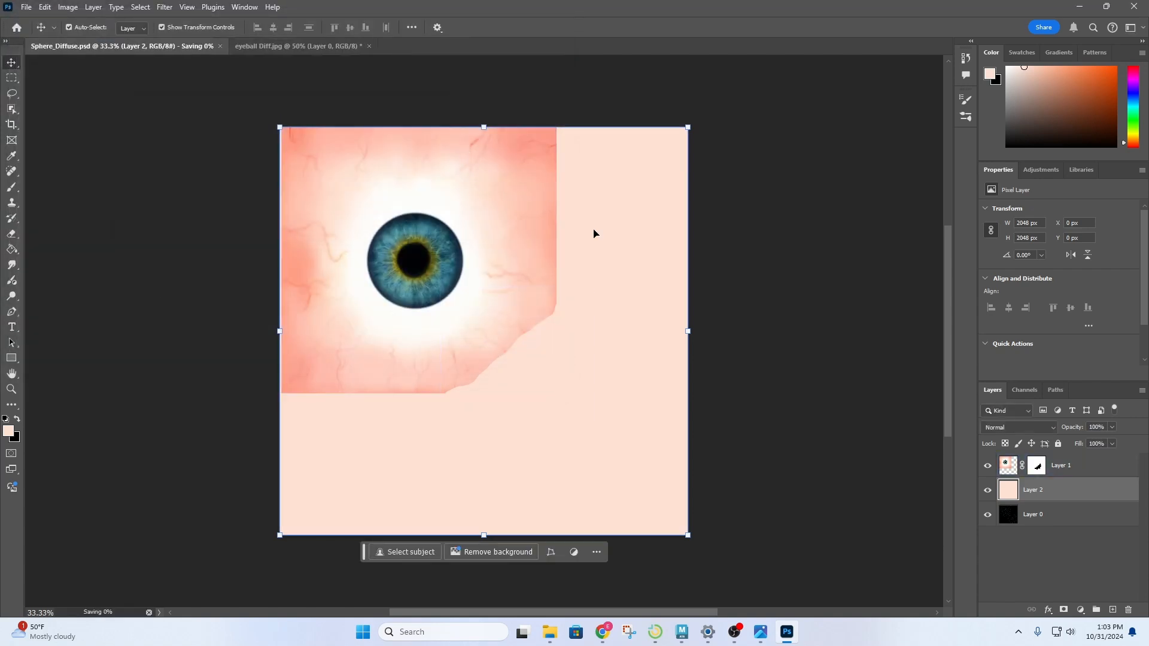